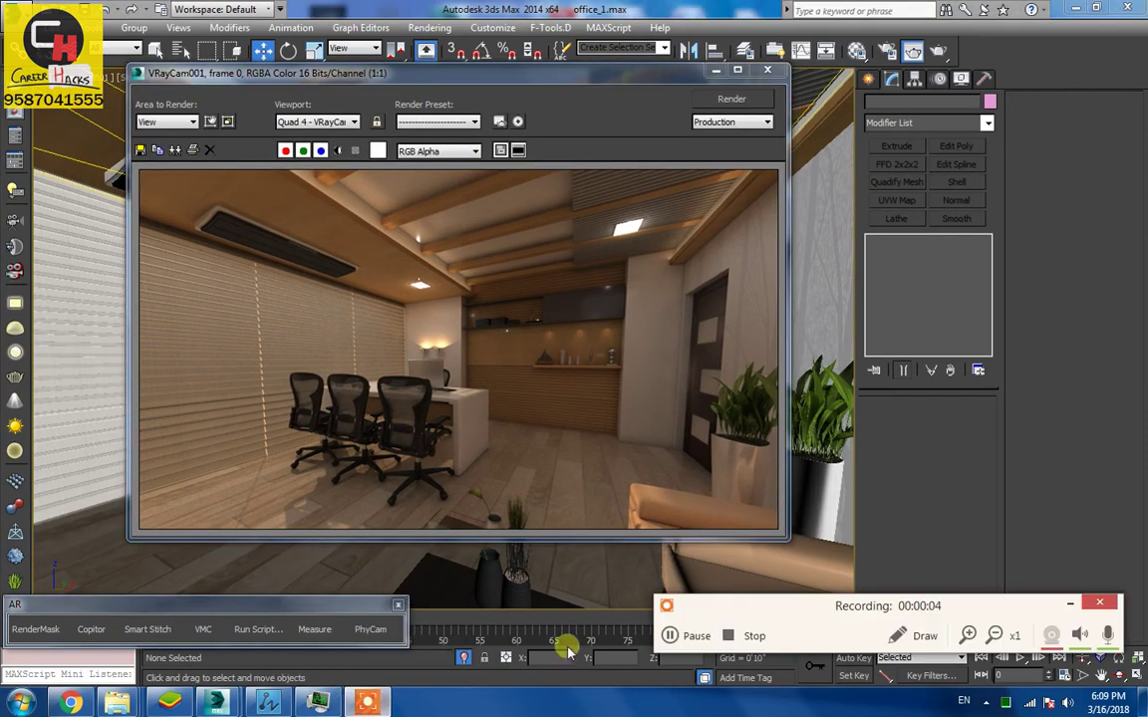
# Check the scene lights list and view the wall-decal quote image in the web browser
pyautogui.click(17, 219)
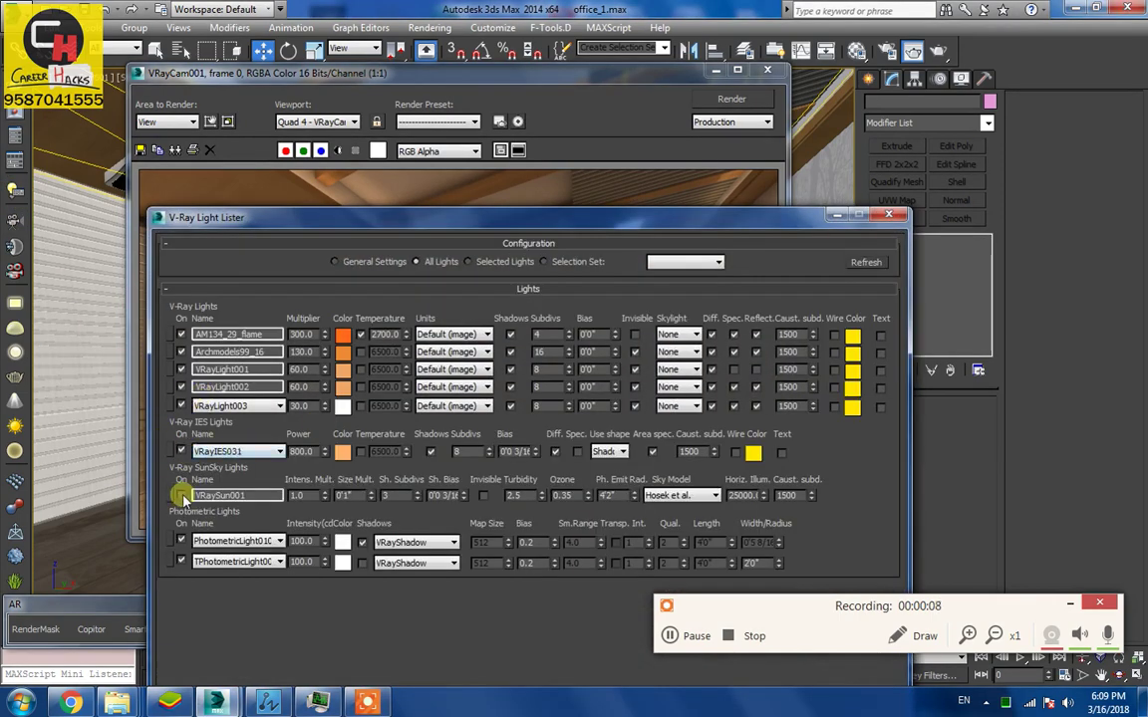
pyautogui.click(888, 215)
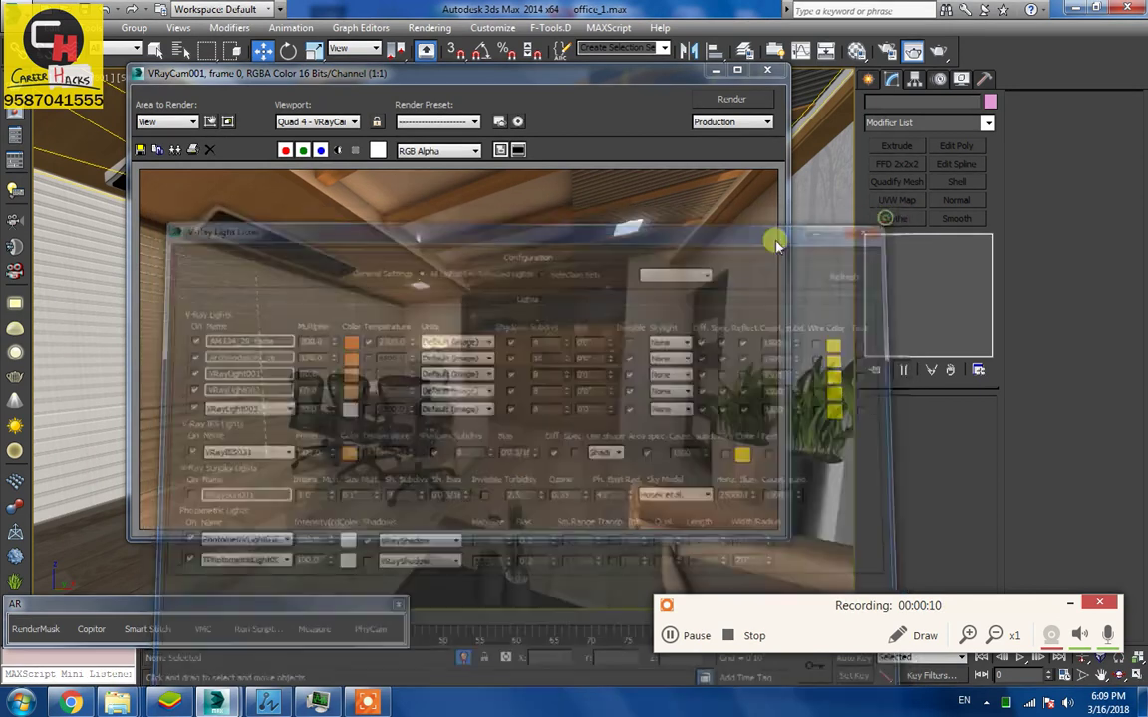
pyautogui.moveTo(583, 91); pyautogui.dragTo(549, 84)
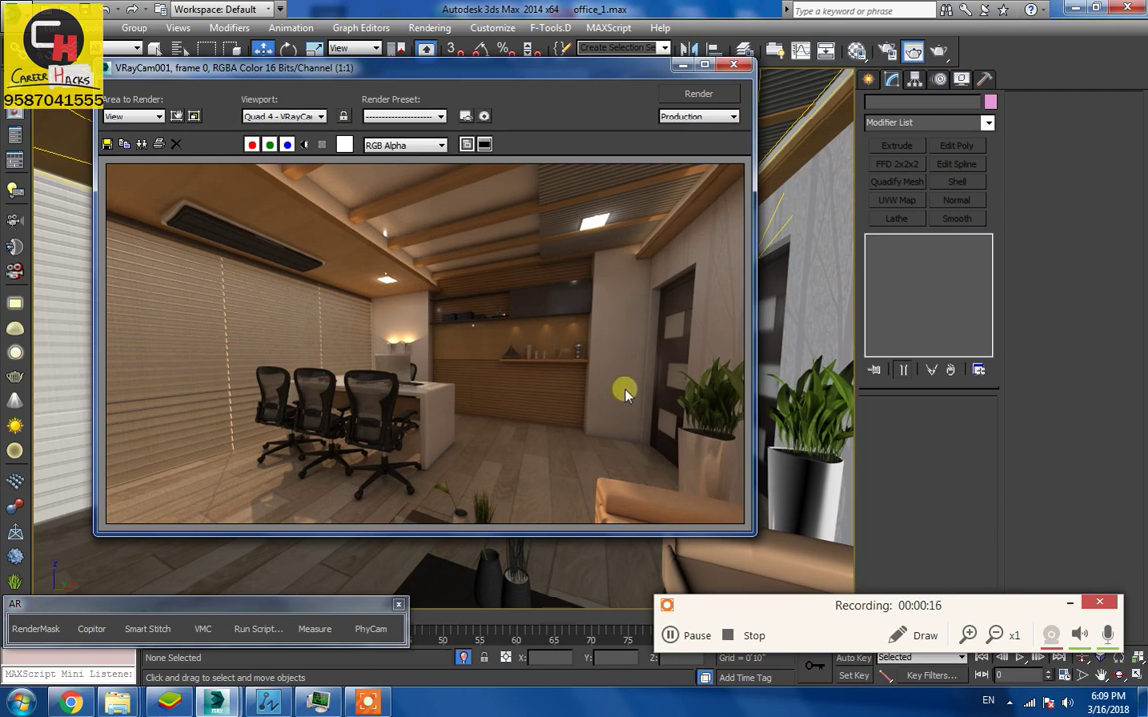
pyautogui.hotkey('alt', 'Tab')
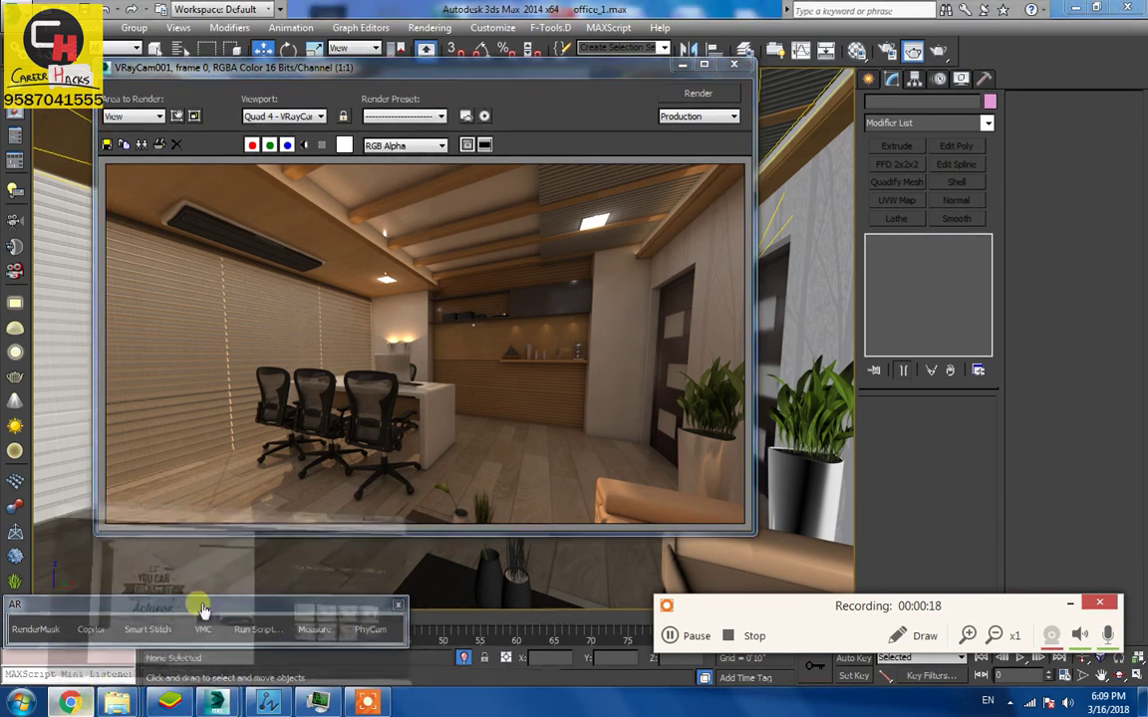
pyautogui.click(687, 12)
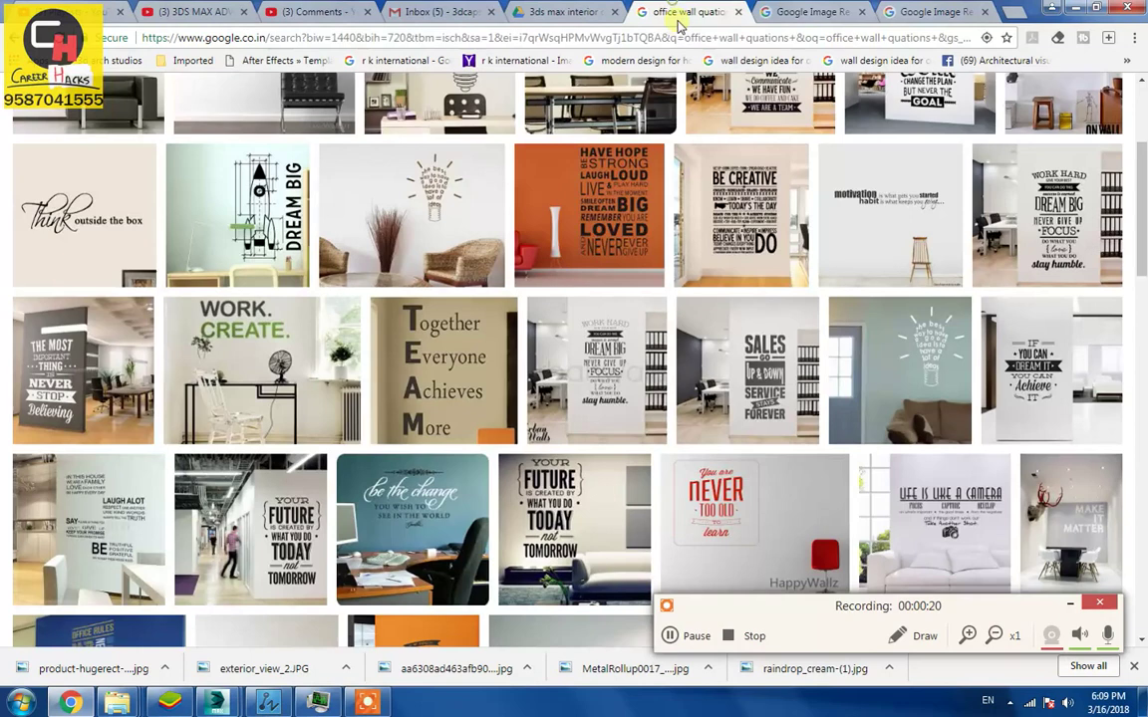
pyautogui.scroll(3, 115, 180)
pyautogui.click(273, 111)
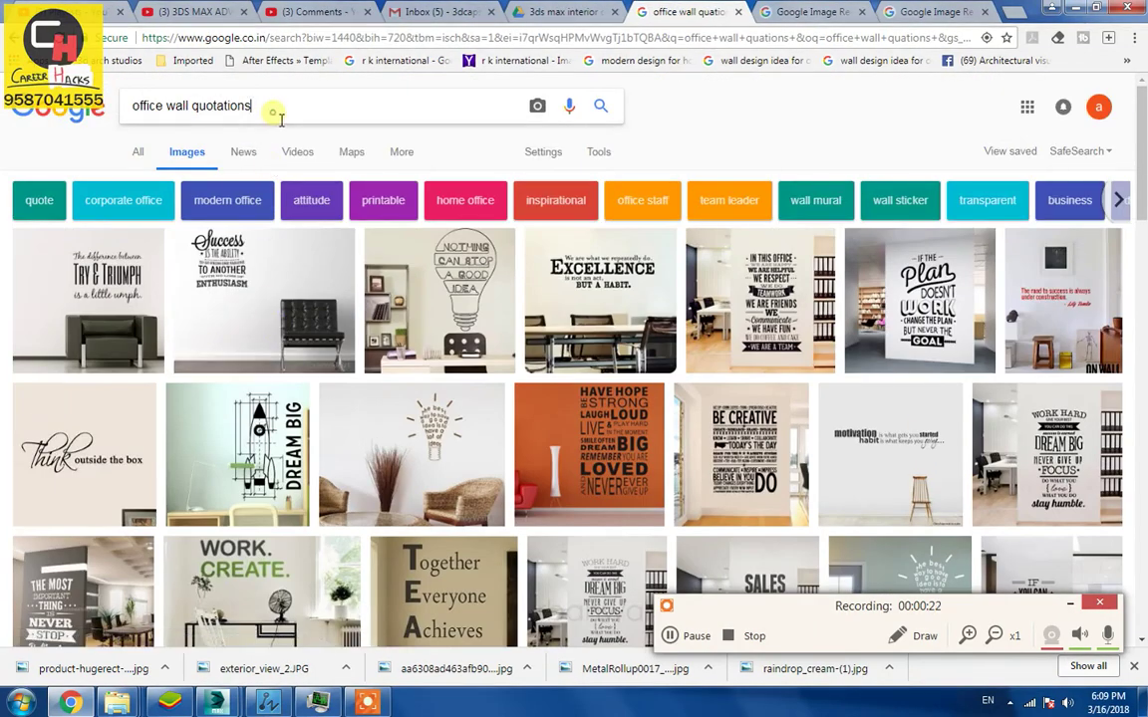
pyautogui.hotkey('ctrl', 'Tab')
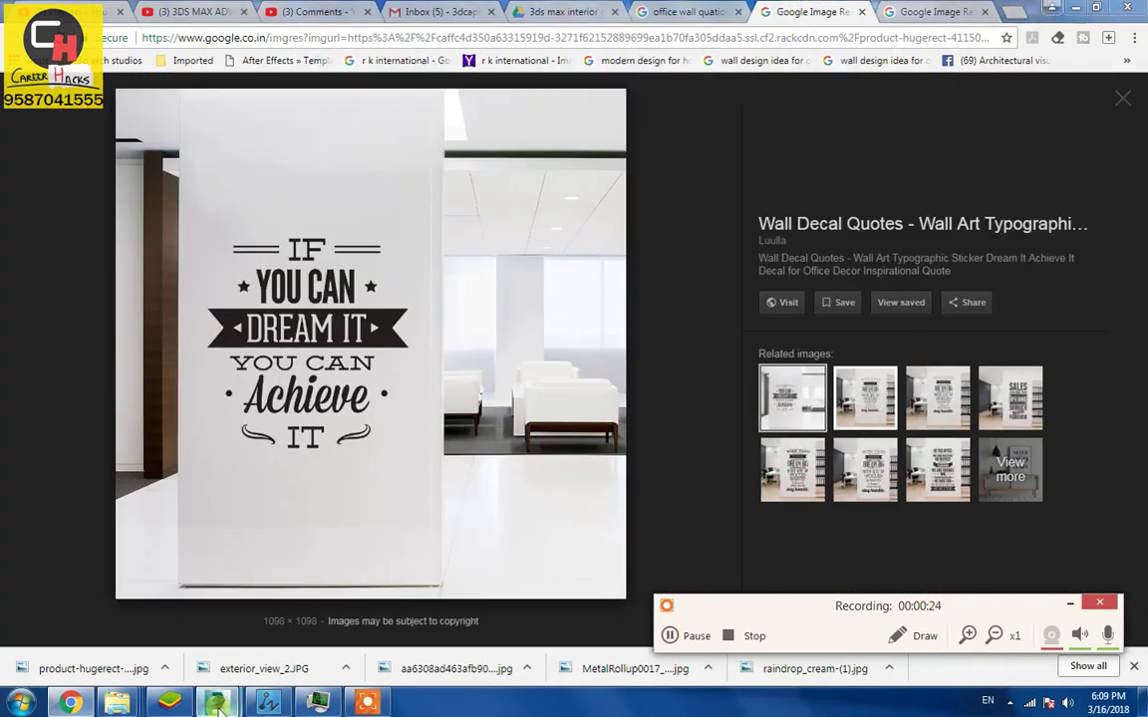
pyautogui.moveTo(216, 704)
pyautogui.click(139, 583)
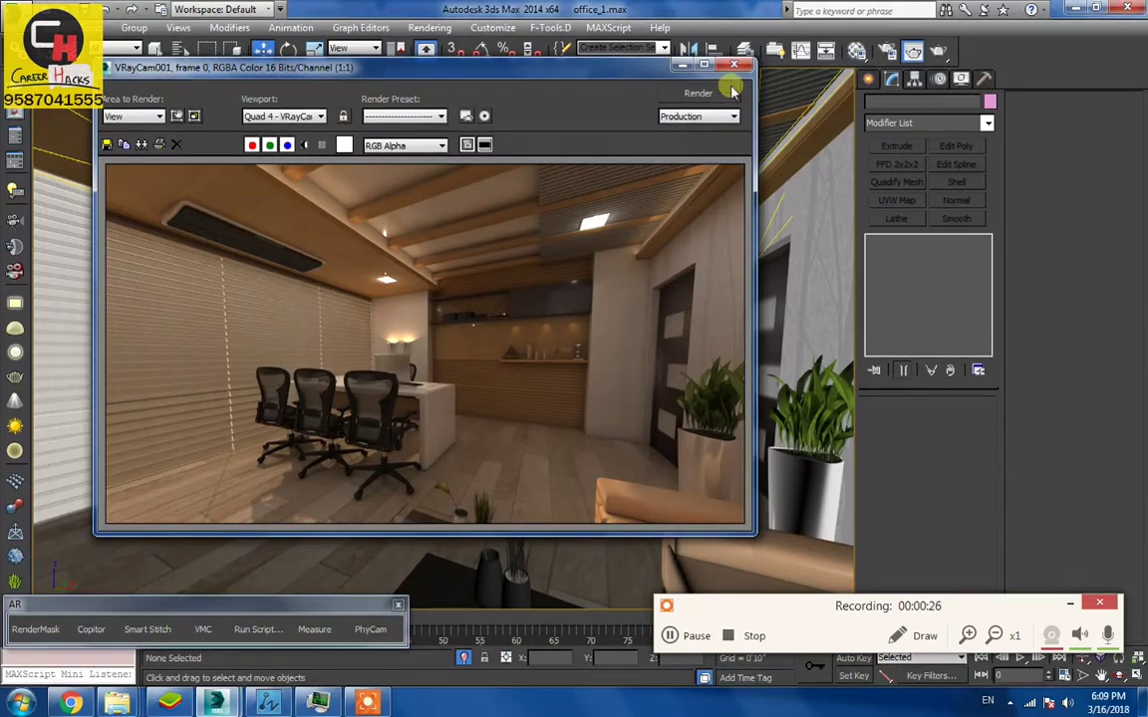
# Detach the three wall faces beside the door into a new object and select it
pyautogui.moveTo(576, 67); pyautogui.dragTo(313, 68)
pyautogui.click(704, 326)
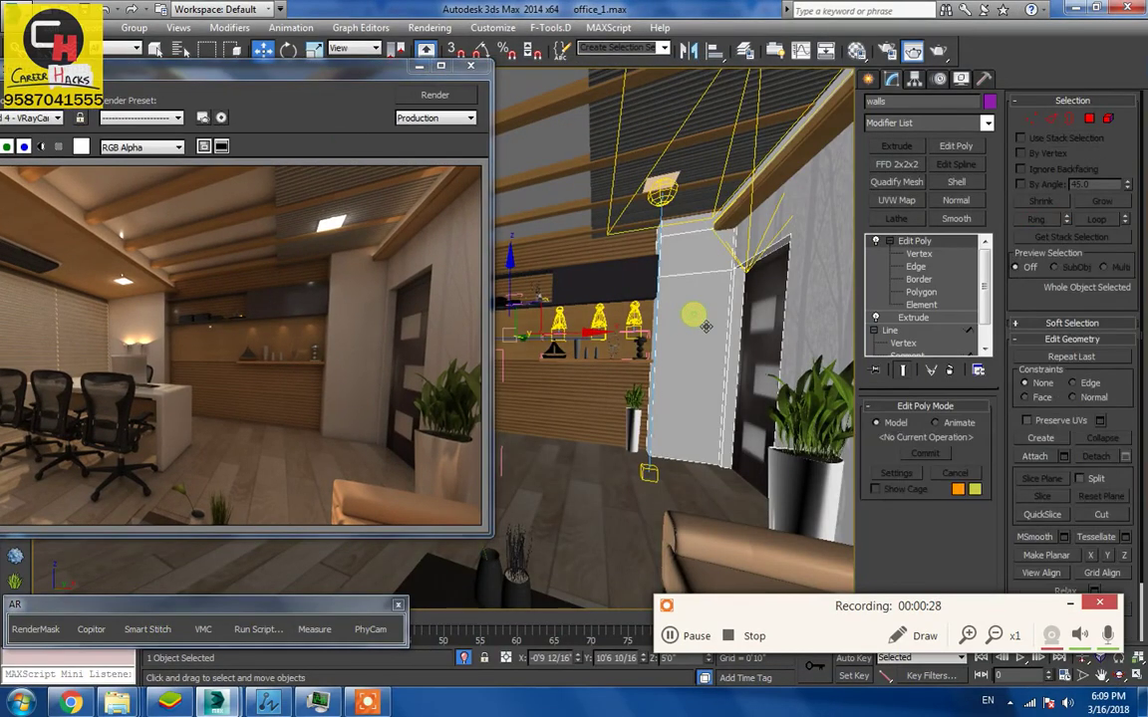
pyautogui.click(920, 292)
pyautogui.click(669, 261)
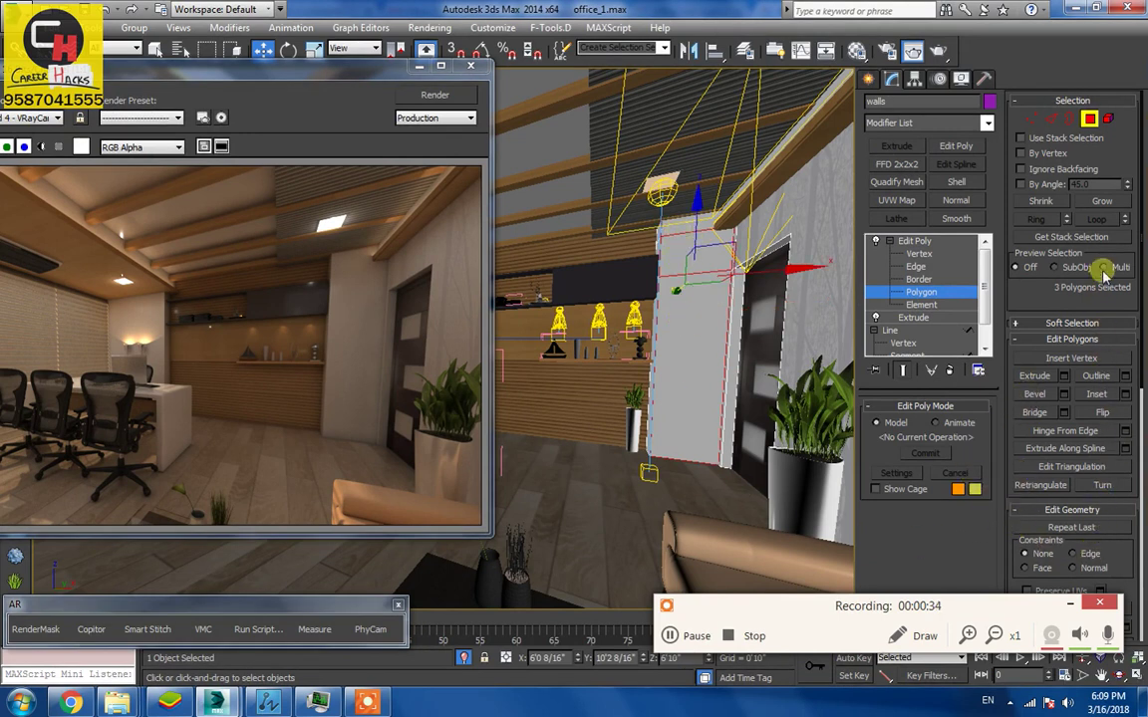
pyautogui.rightClick(1107, 523)
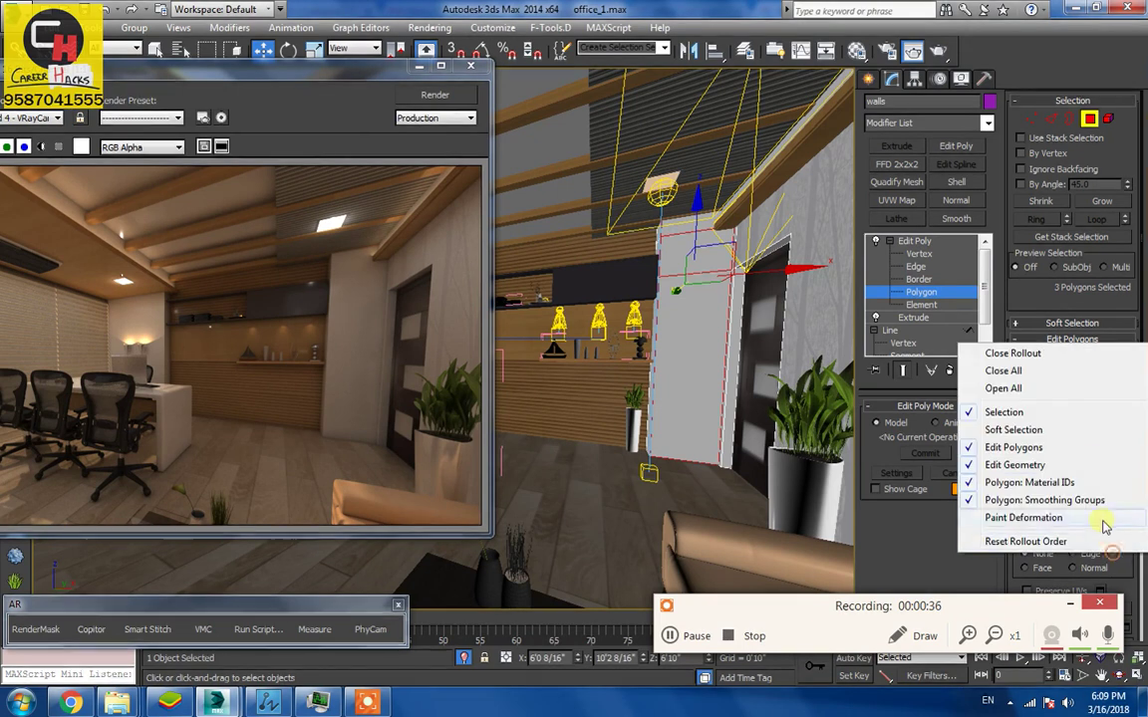
pyautogui.click(1094, 465)
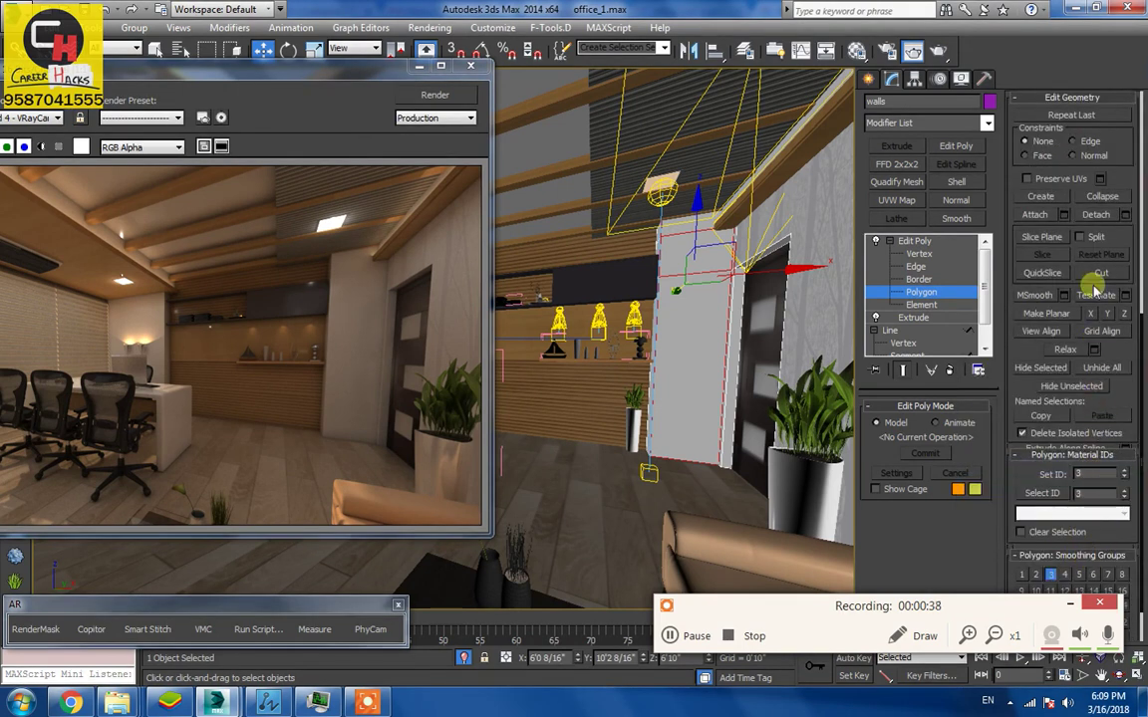
pyautogui.click(1097, 214)
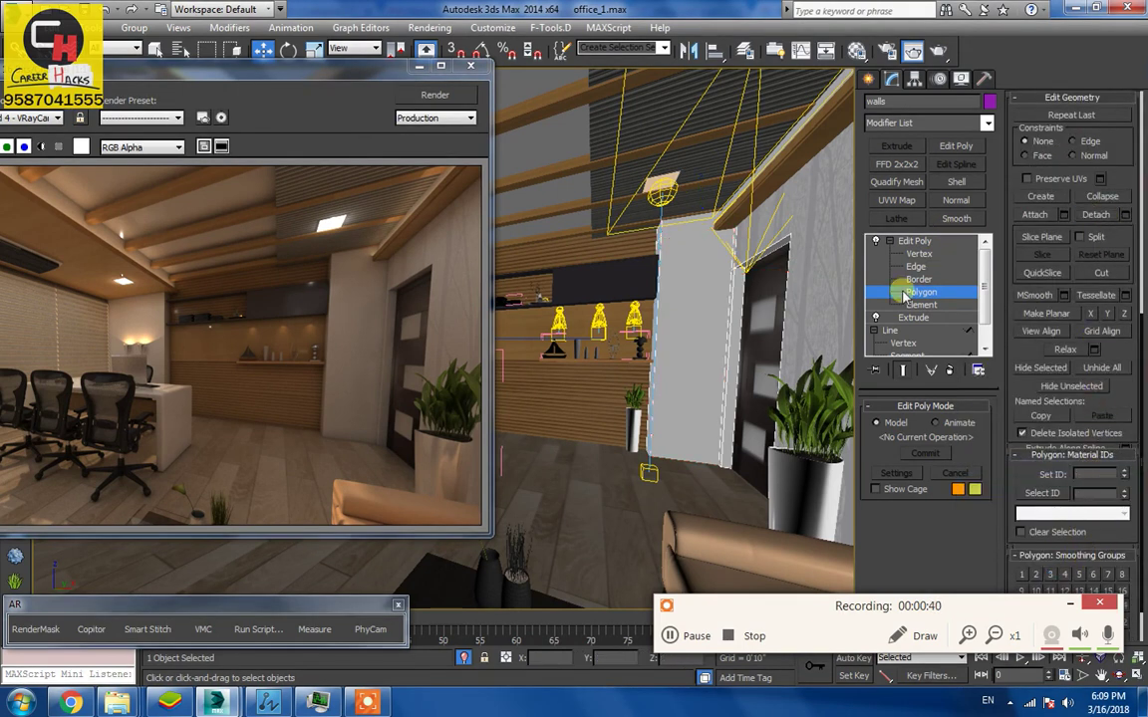
pyautogui.click(691, 315)
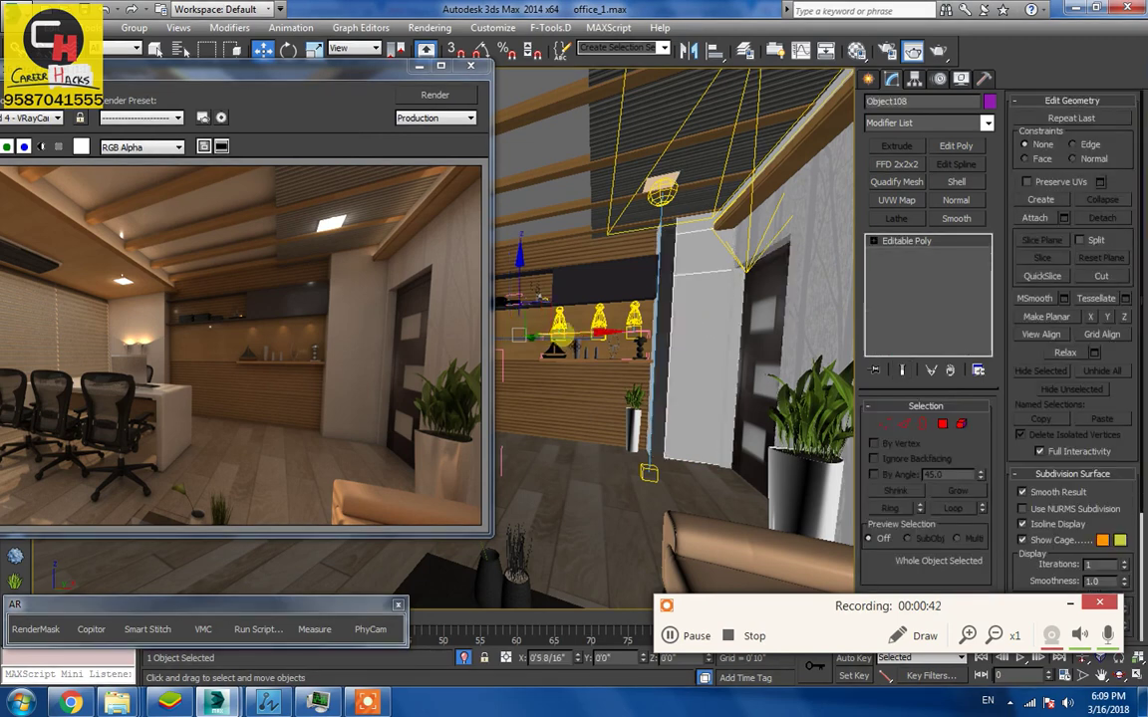
# Turn an unused slot into a VRayMtl with the wall-decal quote image as diffuse bitmap, shown in viewport
pyautogui.press('m')
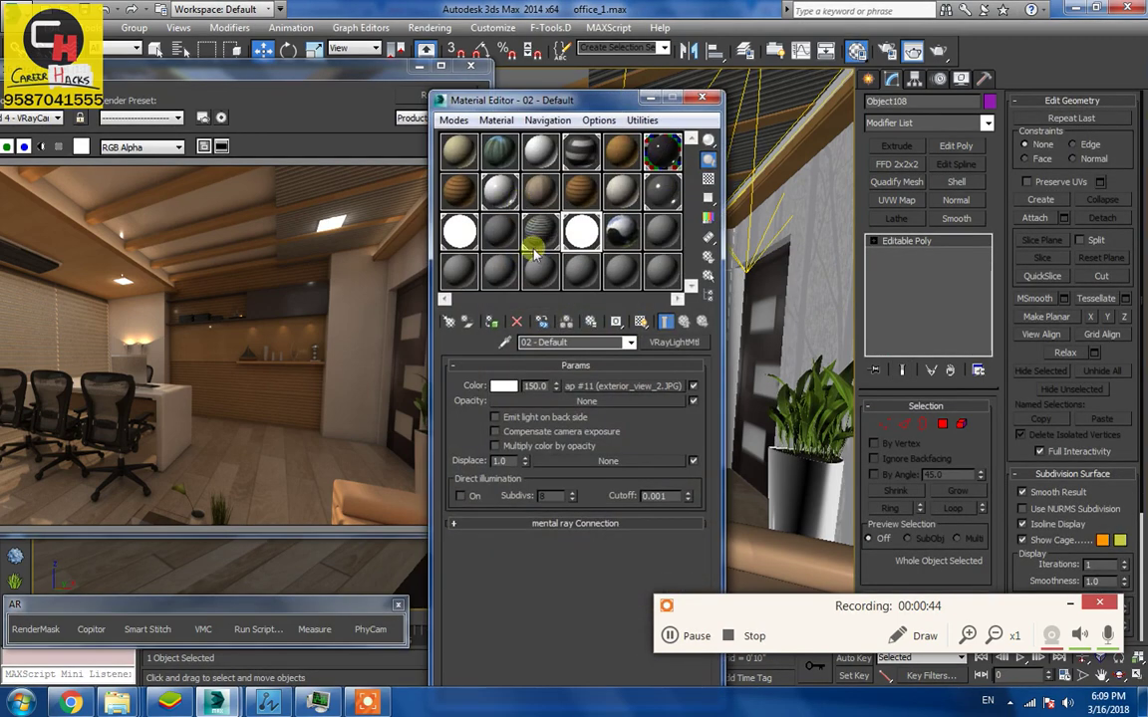
pyautogui.click(649, 239)
pyautogui.click(673, 342)
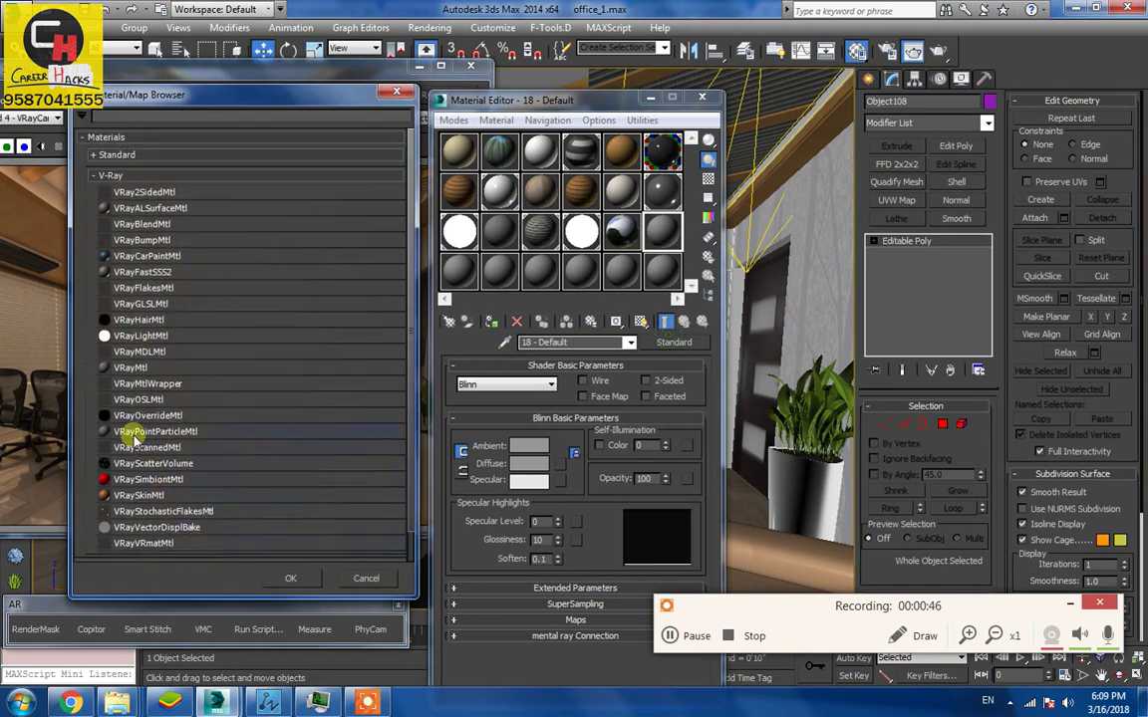
pyautogui.doubleClick(129, 368)
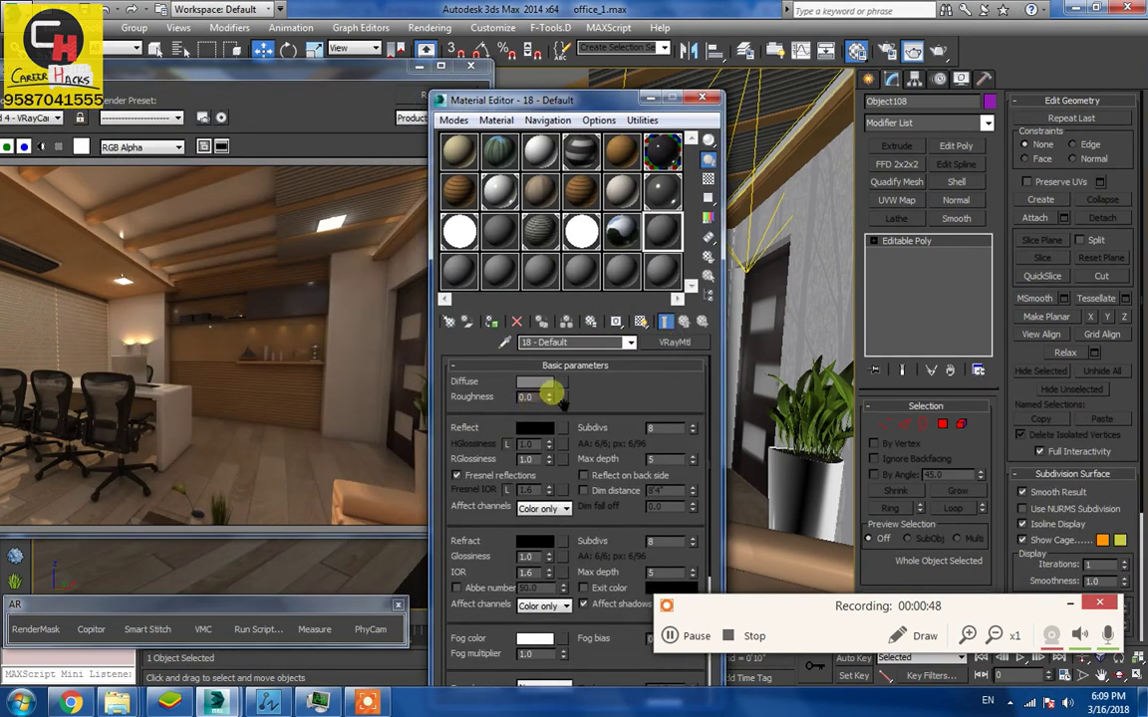
pyautogui.click(562, 381)
pyautogui.doubleClick(111, 155)
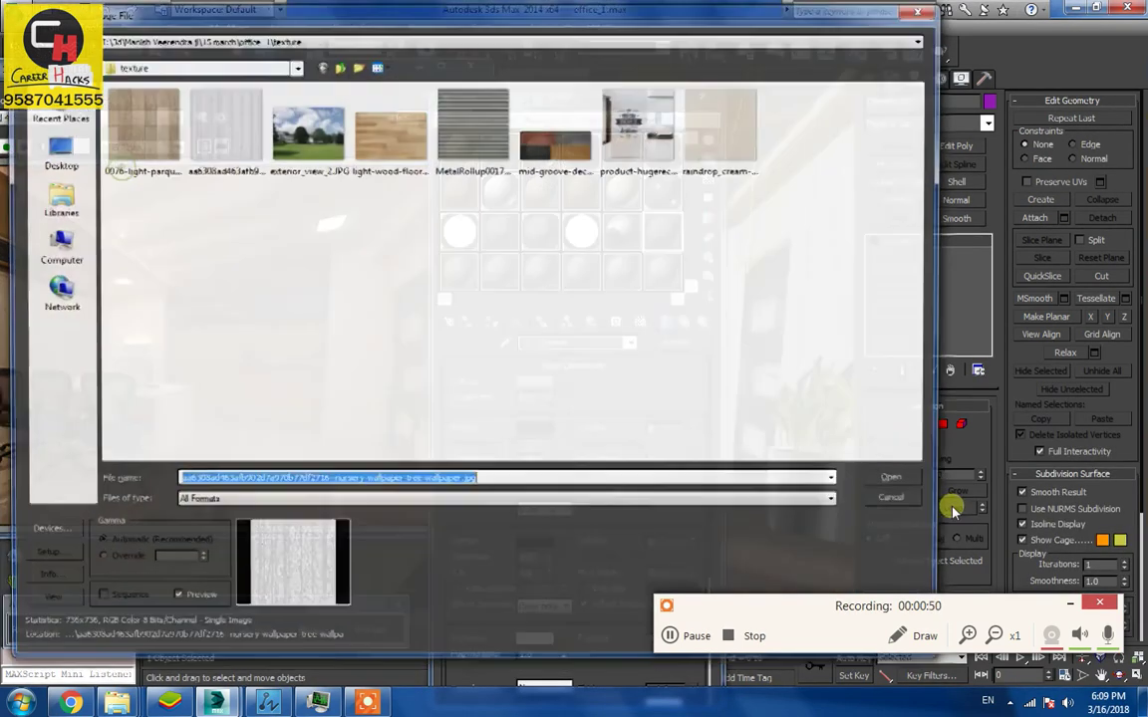
pyautogui.doubleClick(637, 124)
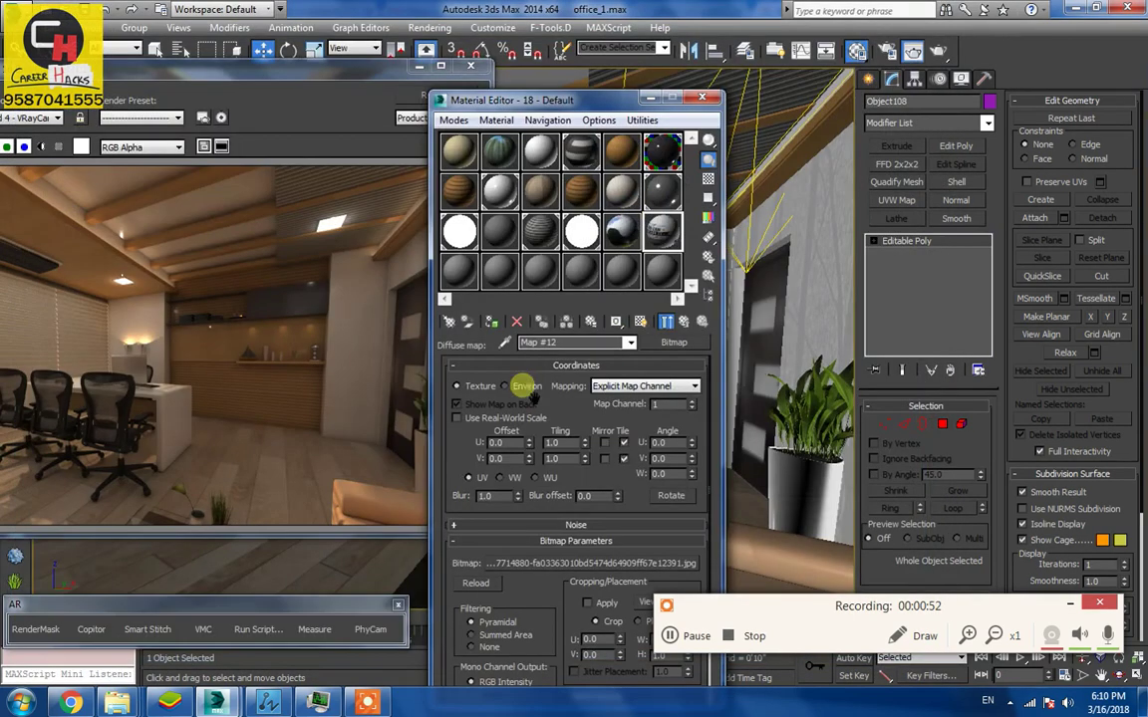
pyautogui.click(493, 327)
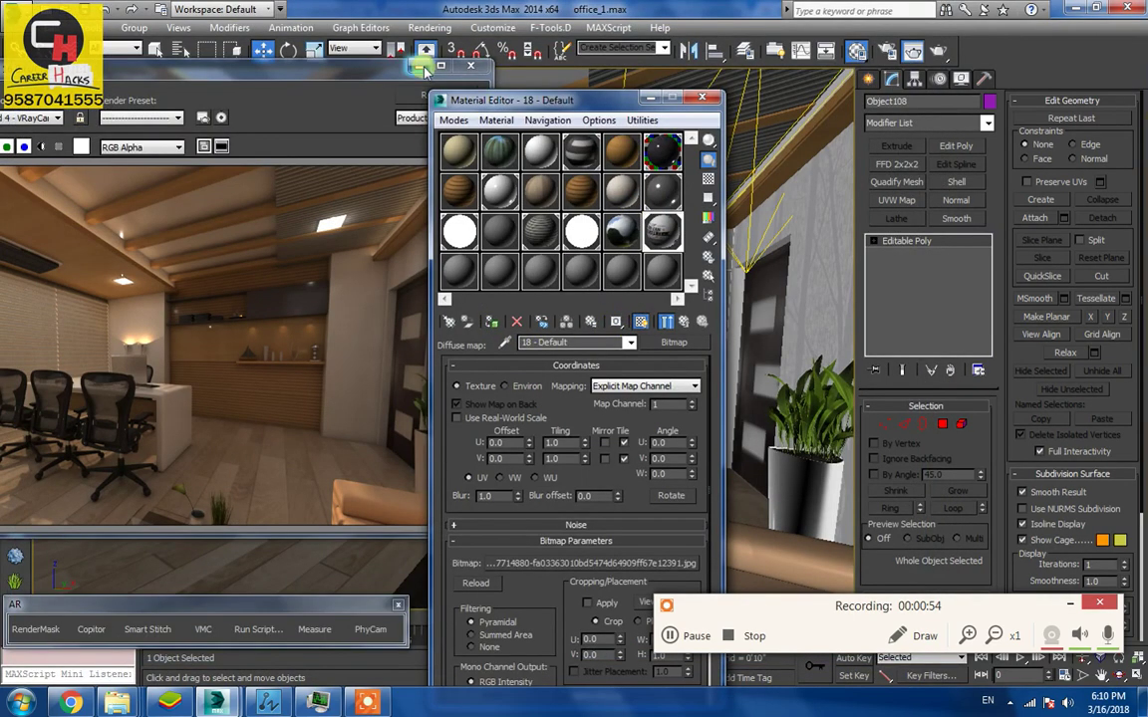
pyautogui.click(535, 110)
pyautogui.moveTo(535, 100); pyautogui.dragTo(368, 93)
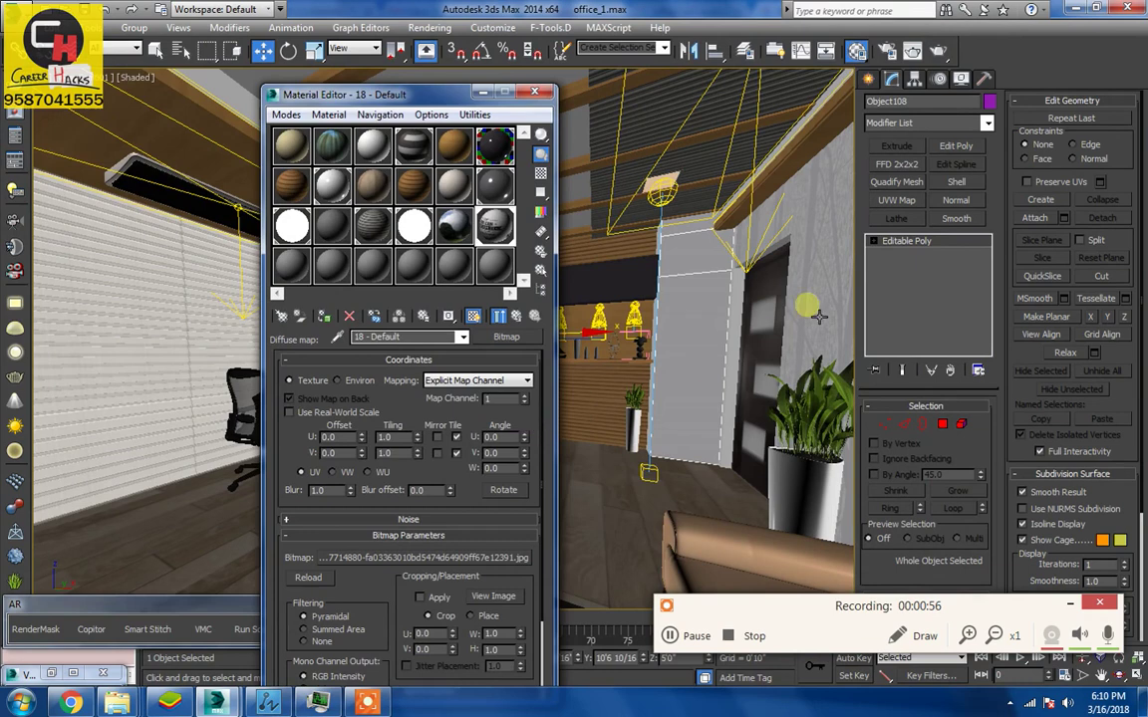
# Add a Box UVW Map to the wall panel and enable bitmap cropping
pyautogui.click(882, 213)
pyautogui.click(895, 495)
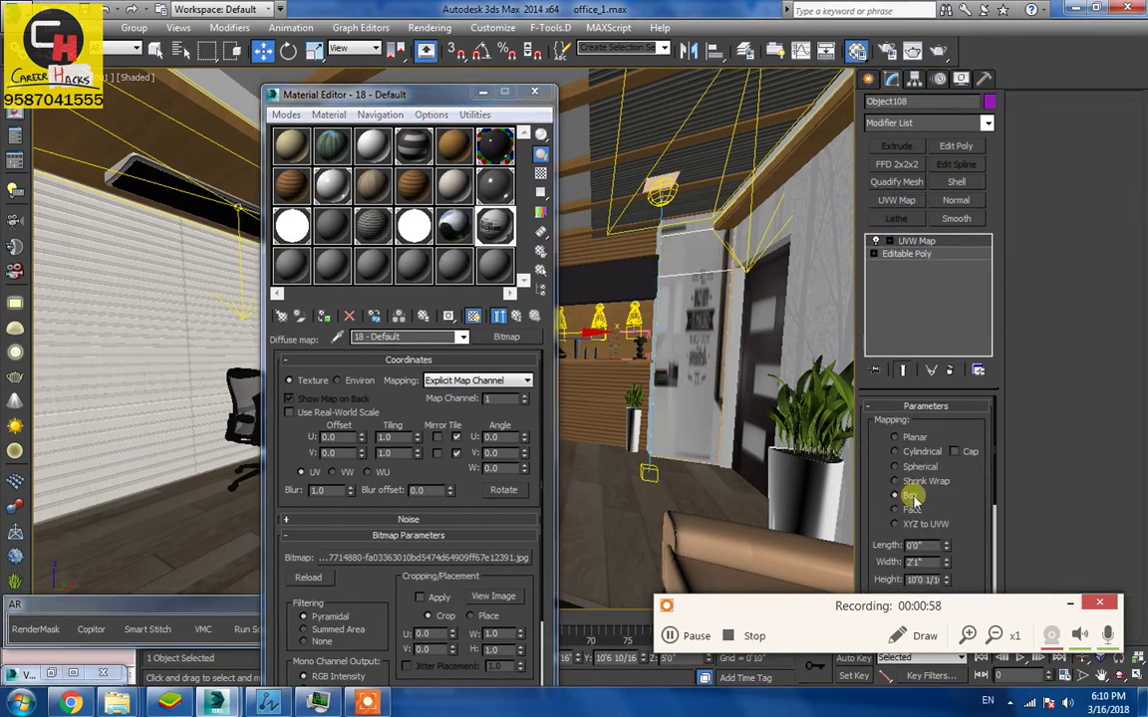
pyautogui.click(420, 597)
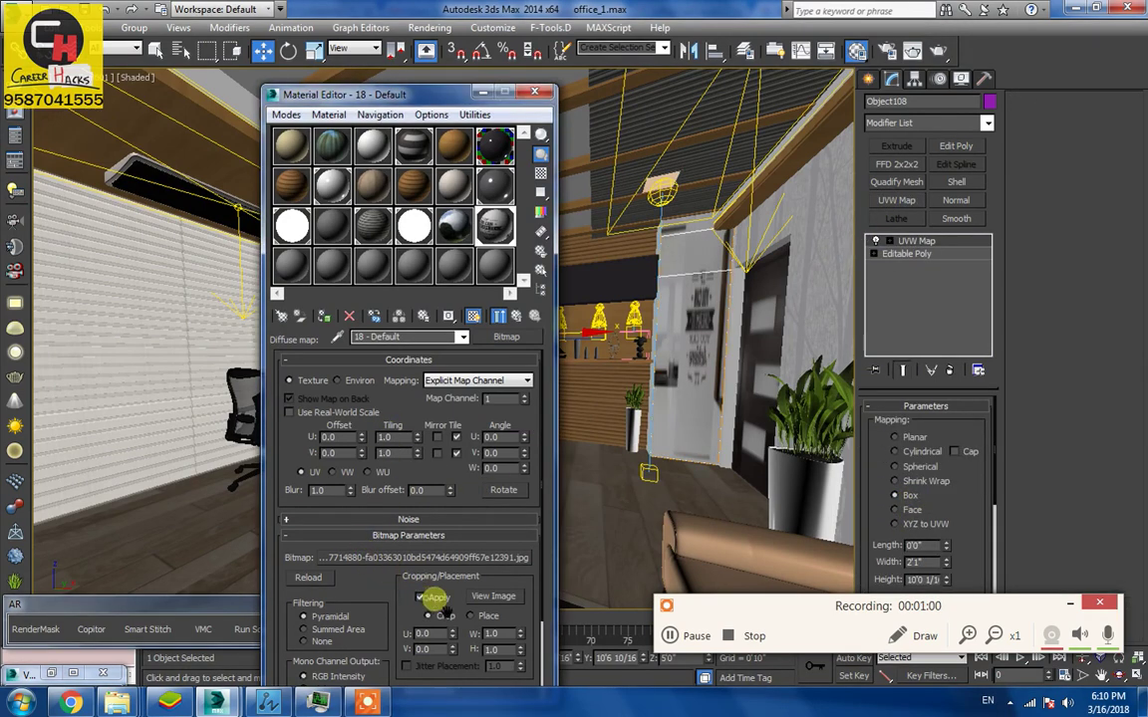
pyautogui.click(493, 596)
# Crop the bitmap to the quote poster (U 0.135, V 0.137, W 0.475, H 0.769)
pyautogui.moveTo(473, 344); pyautogui.dragTo(301, 363)
pyautogui.moveTo(172, 568); pyautogui.dragTo(166, 547)
pyautogui.moveTo(35, 344); pyautogui.dragTo(93, 335)
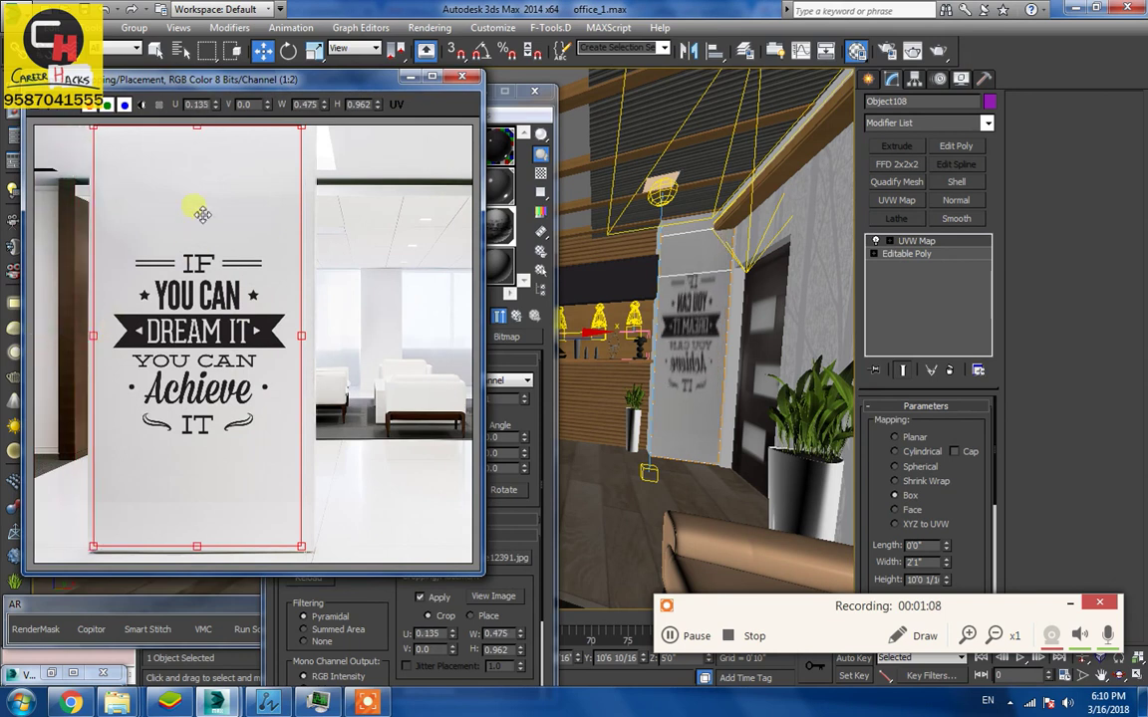
pyautogui.moveTo(196, 126); pyautogui.dragTo(199, 235)
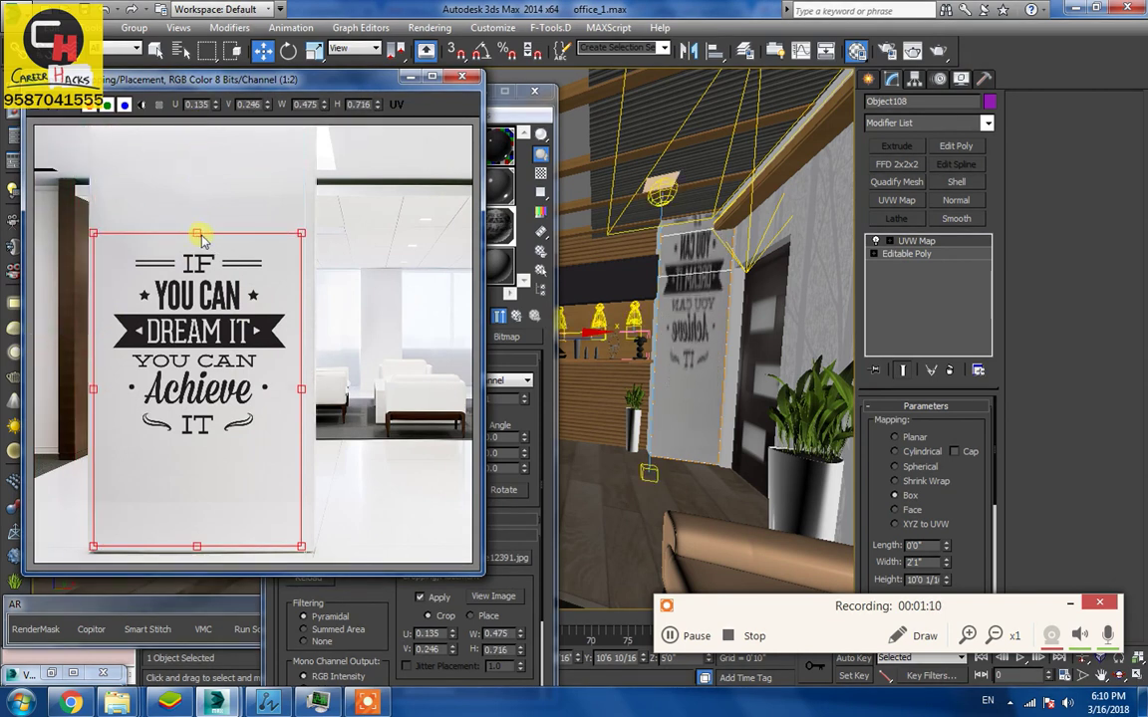
pyautogui.moveTo(198, 546)
pyautogui.mouseDown()
pyautogui.moveTo(198, 496)
pyautogui.moveTo(201, 521)
pyautogui.mouseUp()
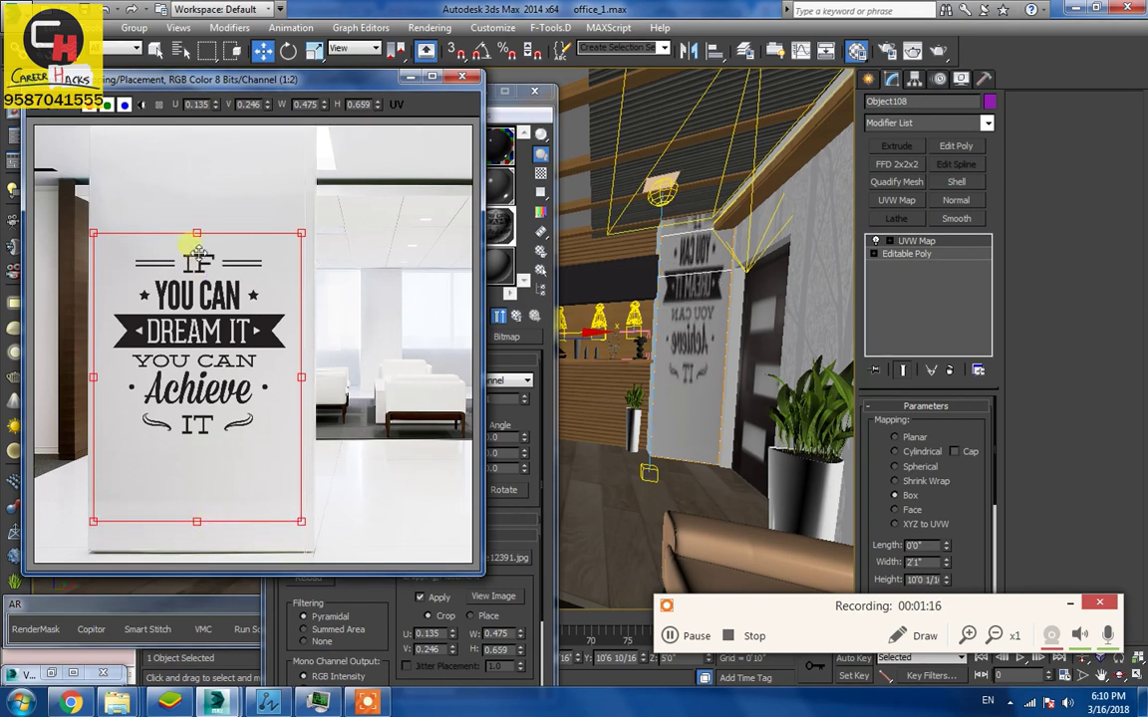
pyautogui.moveTo(196, 234); pyautogui.dragTo(197, 185)
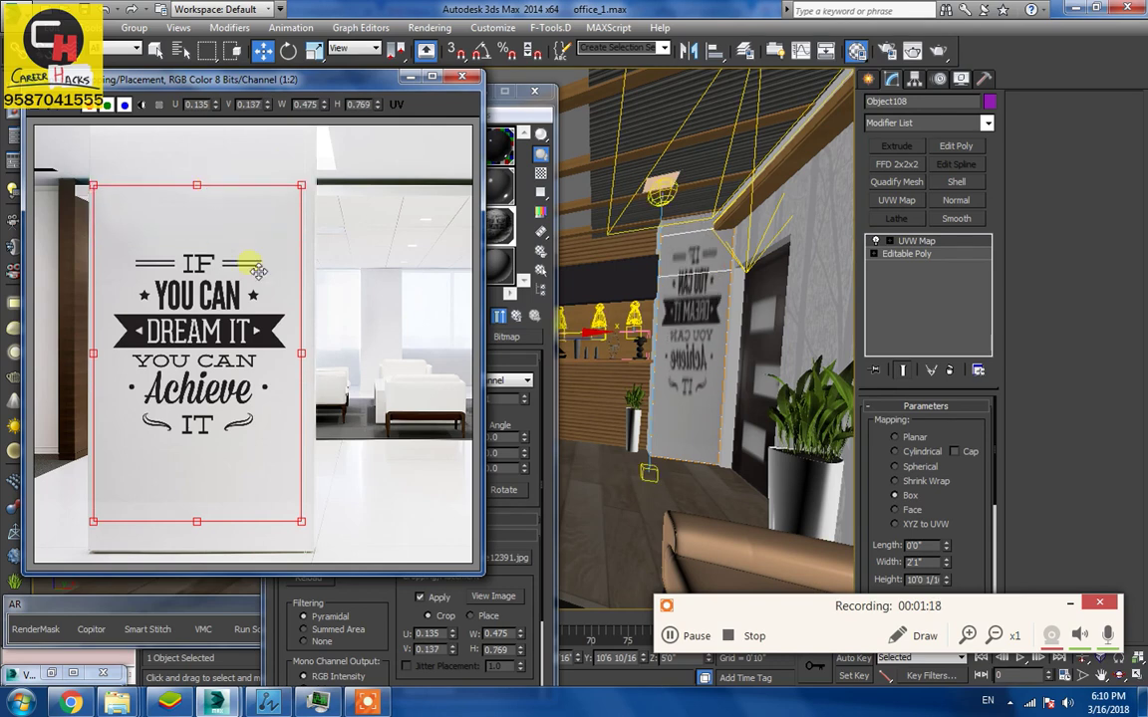
pyautogui.click(462, 76)
# Flip the poster texture so its text reads correctly and scale the box mapping on the panel
pyautogui.moveTo(398, 92); pyautogui.dragTo(392, 69)
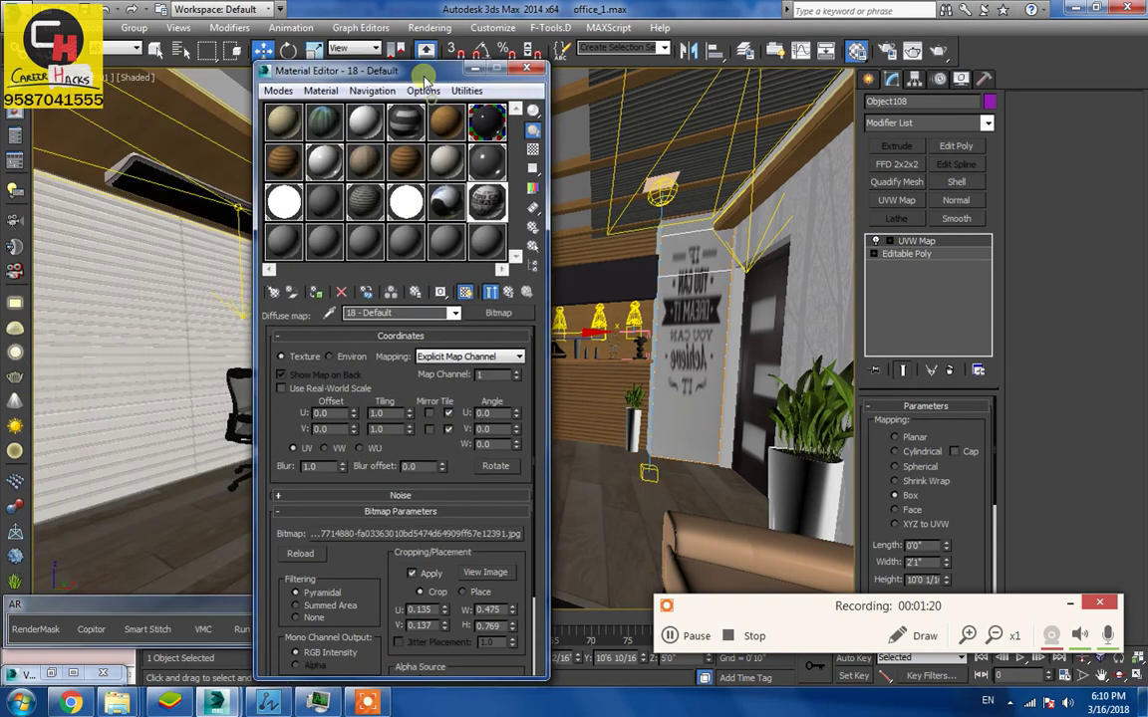
pyautogui.moveTo(990, 603); pyautogui.dragTo(819, 677)
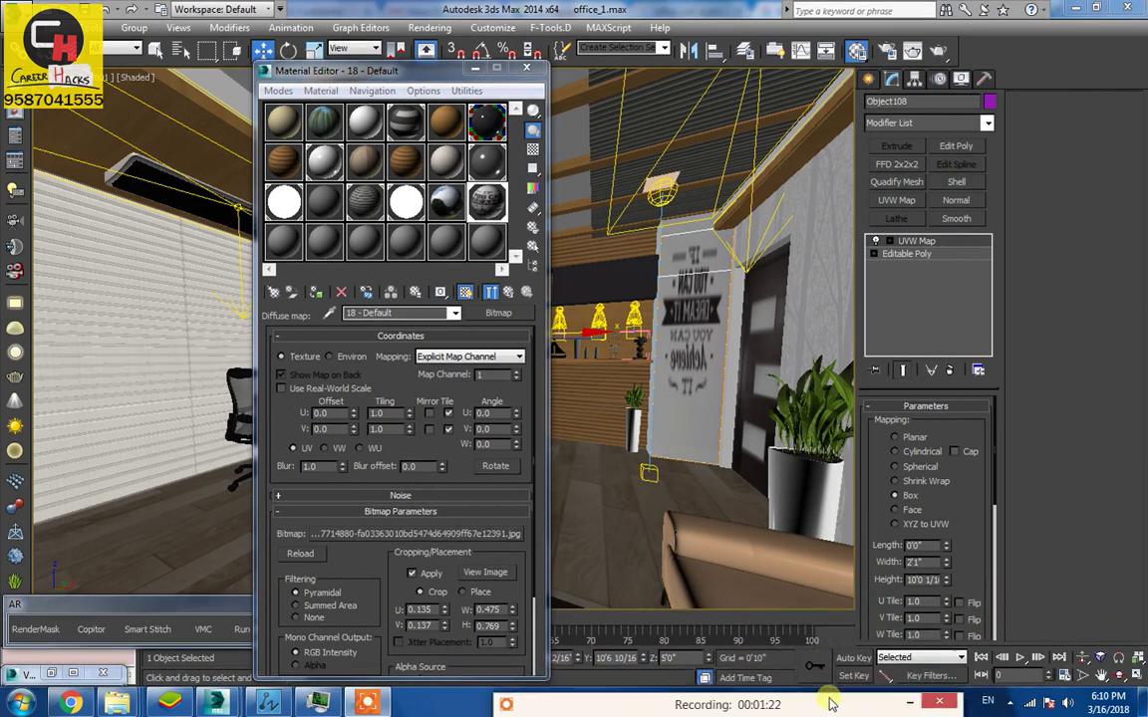
pyautogui.scroll(-2, 981, 551)
pyautogui.click(960, 567)
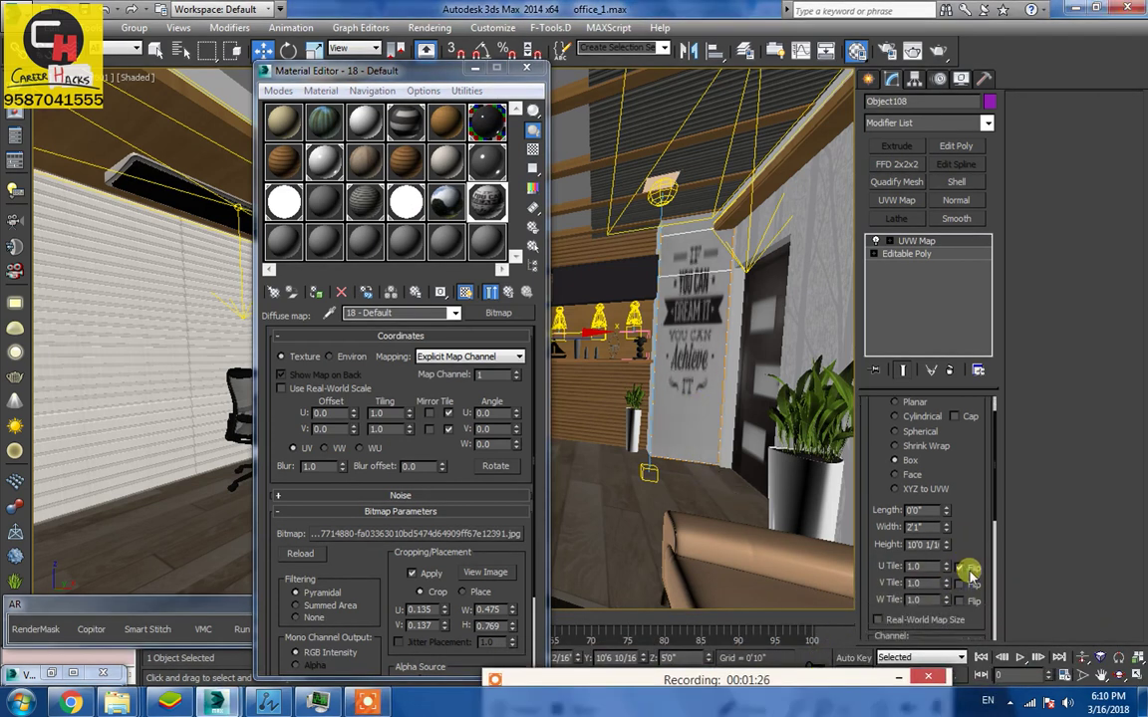
pyautogui.click(922, 243)
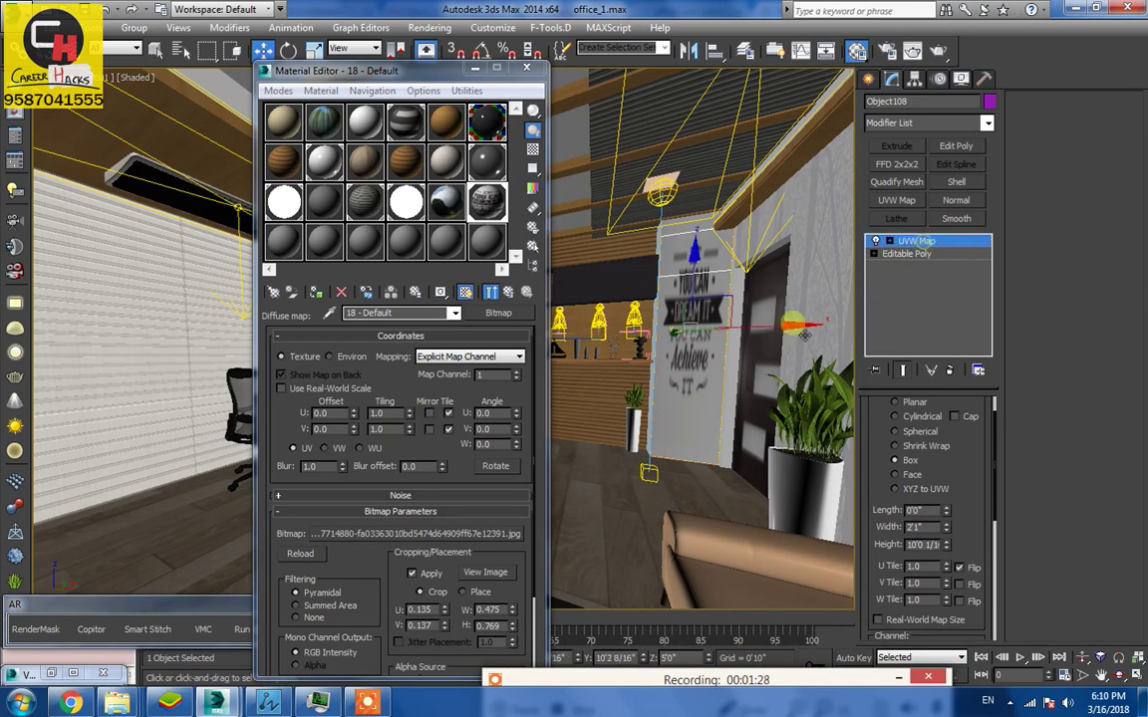
pyautogui.press('r')
pyautogui.moveTo(718, 299)
pyautogui.mouseDown()
pyautogui.moveTo(821, 327)
pyautogui.moveTo(827, 339)
pyautogui.moveTo(858, 265)
pyautogui.mouseUp()
pyautogui.click(916, 242)
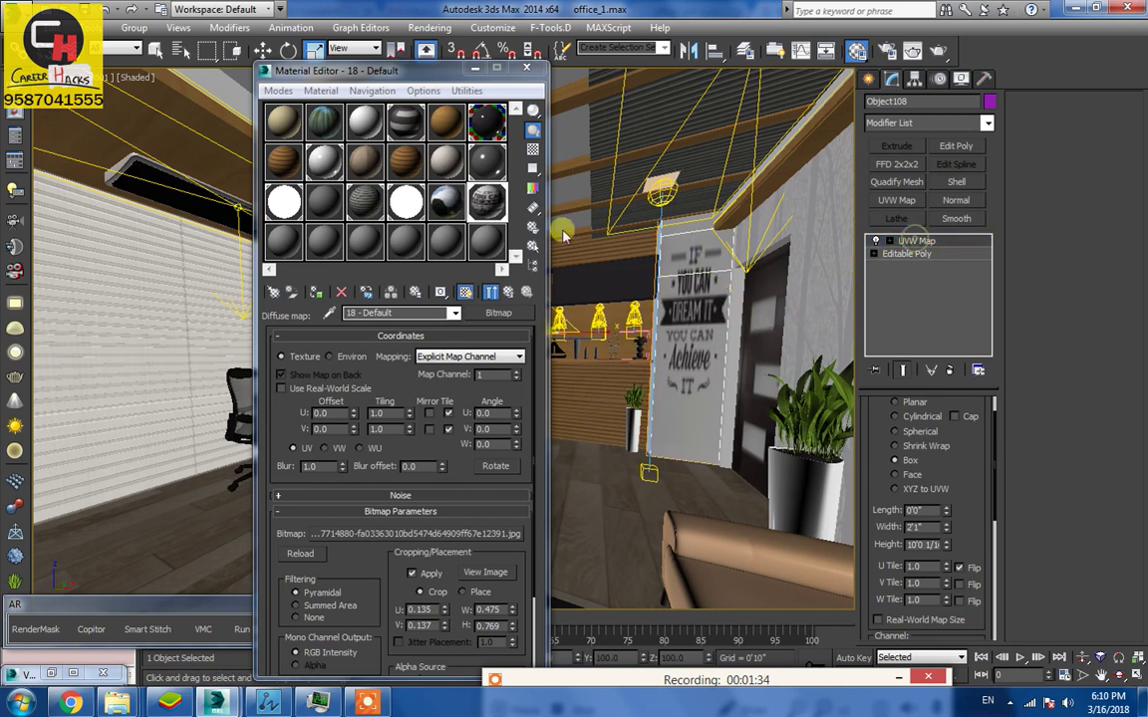
# Deselect everything, close the Material Editor and bring up the last render
pyautogui.hotkey('ctrl', 'd')
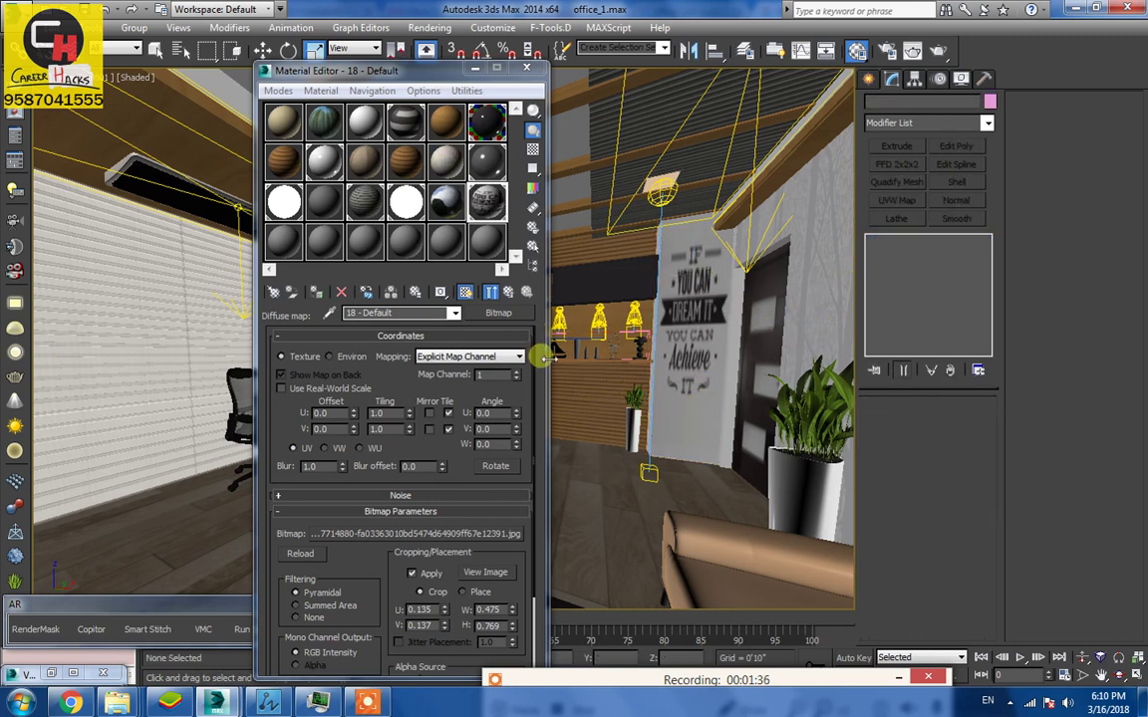
pyautogui.press('m')
pyautogui.press('m')
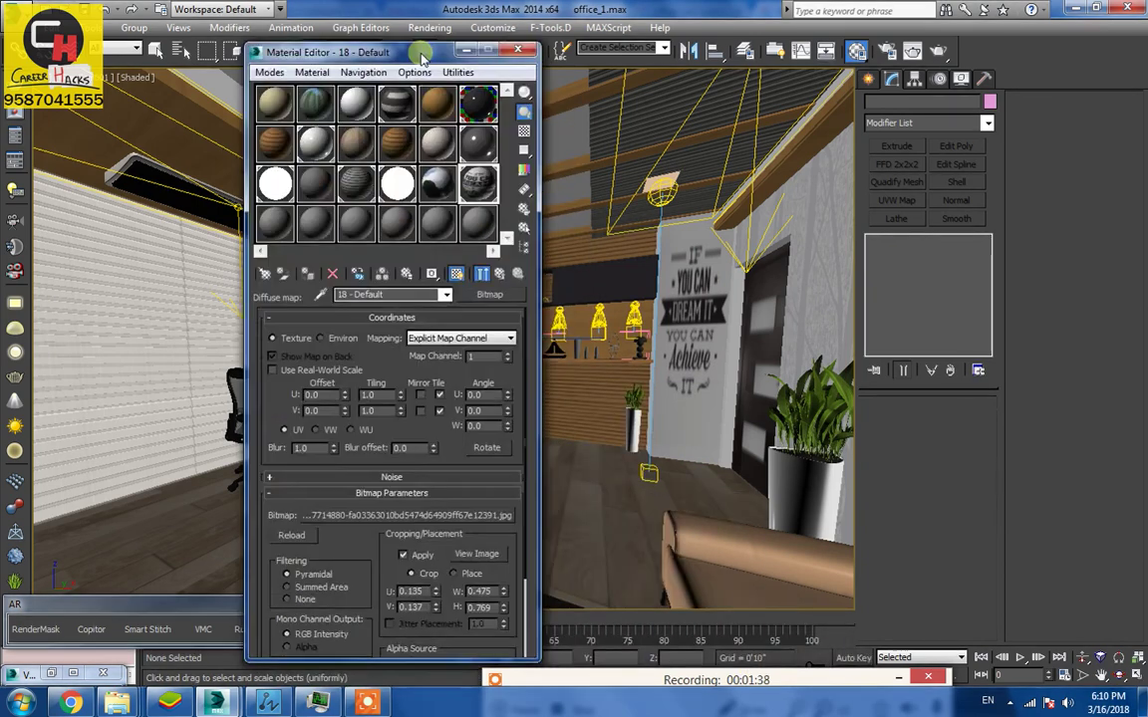
pyautogui.click(565, 84)
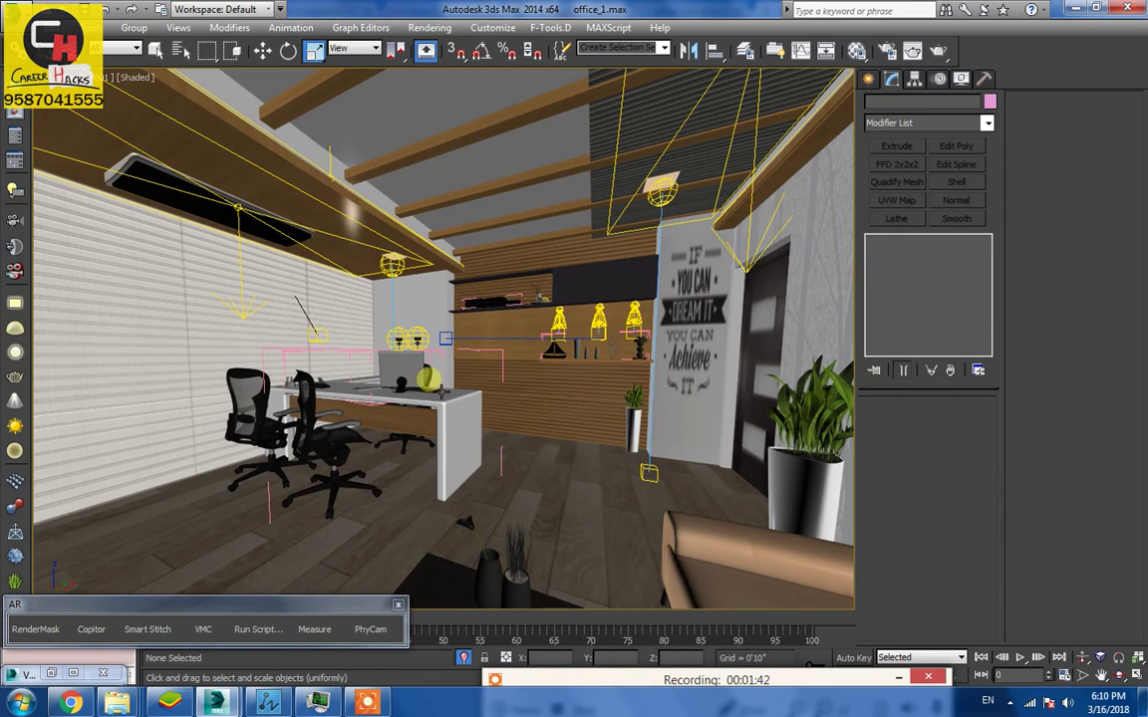
pyautogui.press('m')
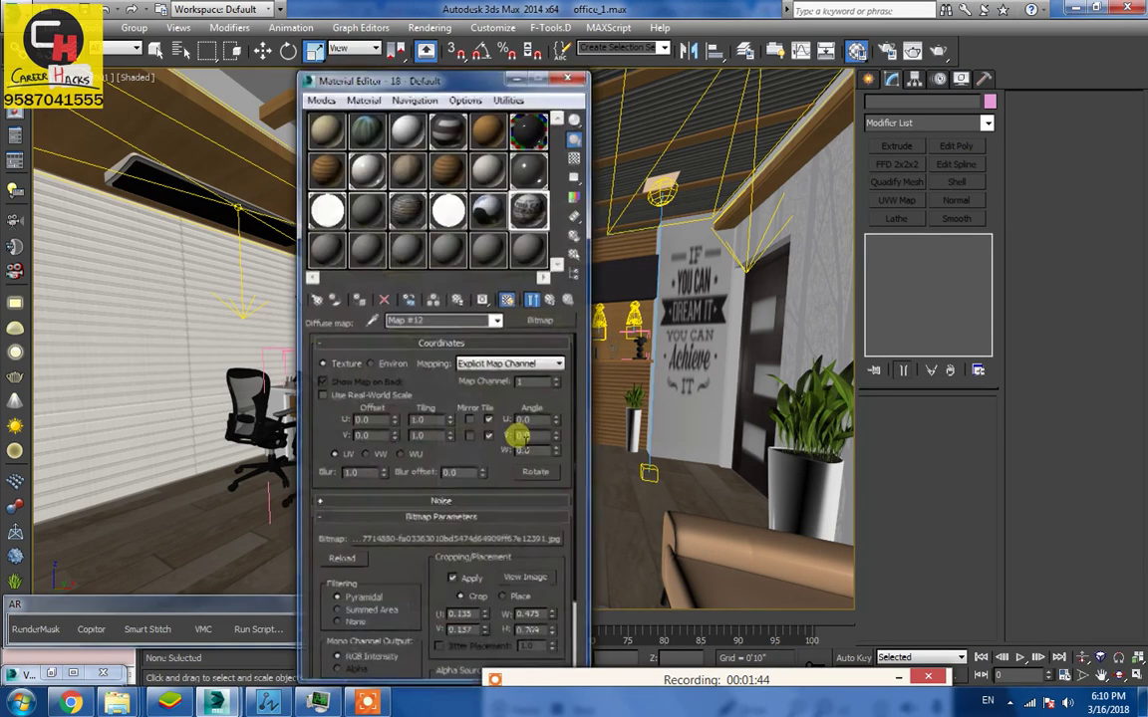
pyautogui.click(570, 79)
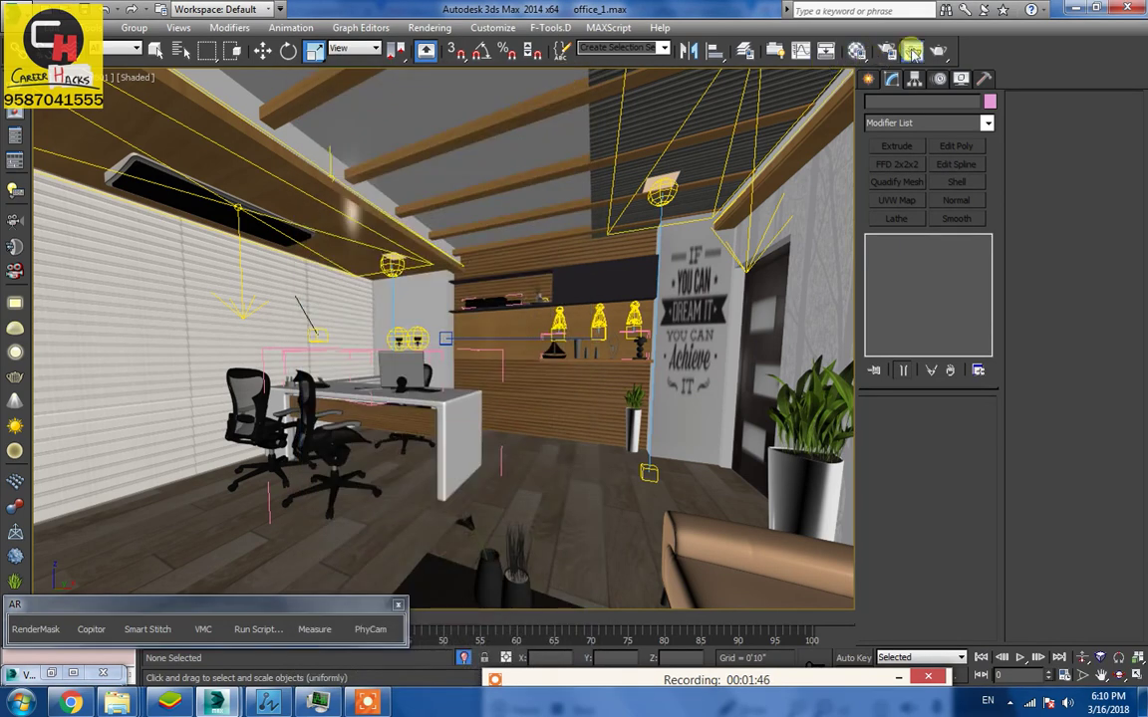
pyautogui.click(913, 50)
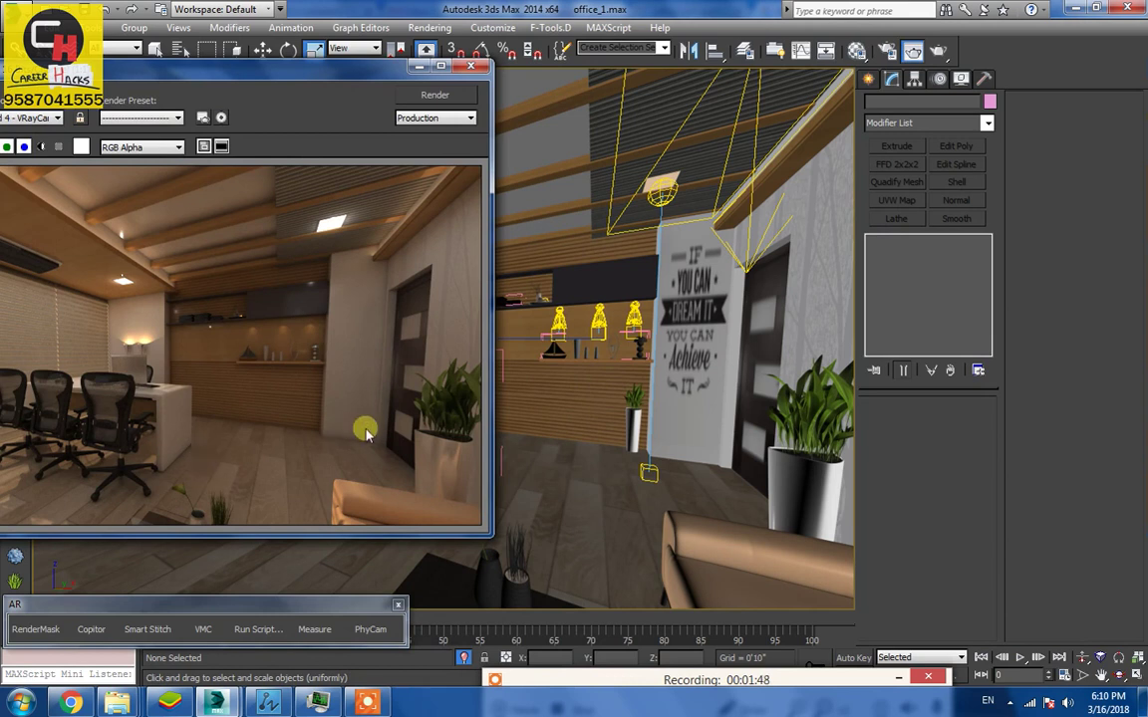
# Zoom in and out on the last render, then close the frame window
pyautogui.moveTo(199, 73); pyautogui.dragTo(458, 119)
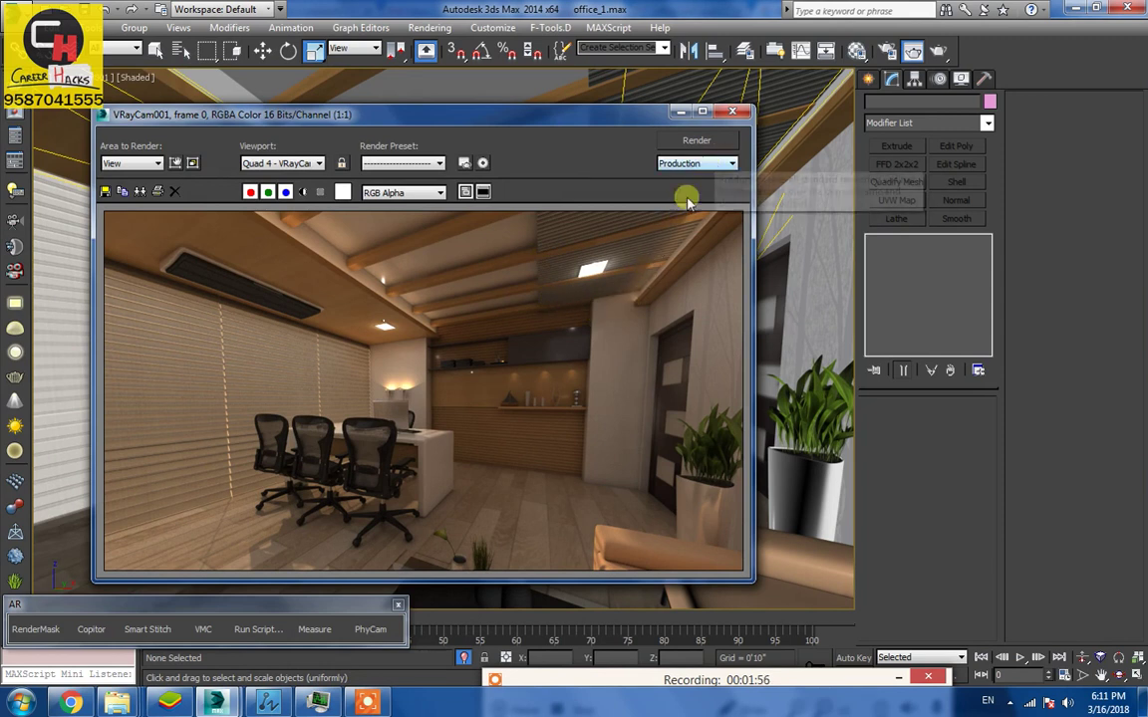
pyautogui.scroll(1, 448, 475)
pyautogui.scroll(1, 441, 504)
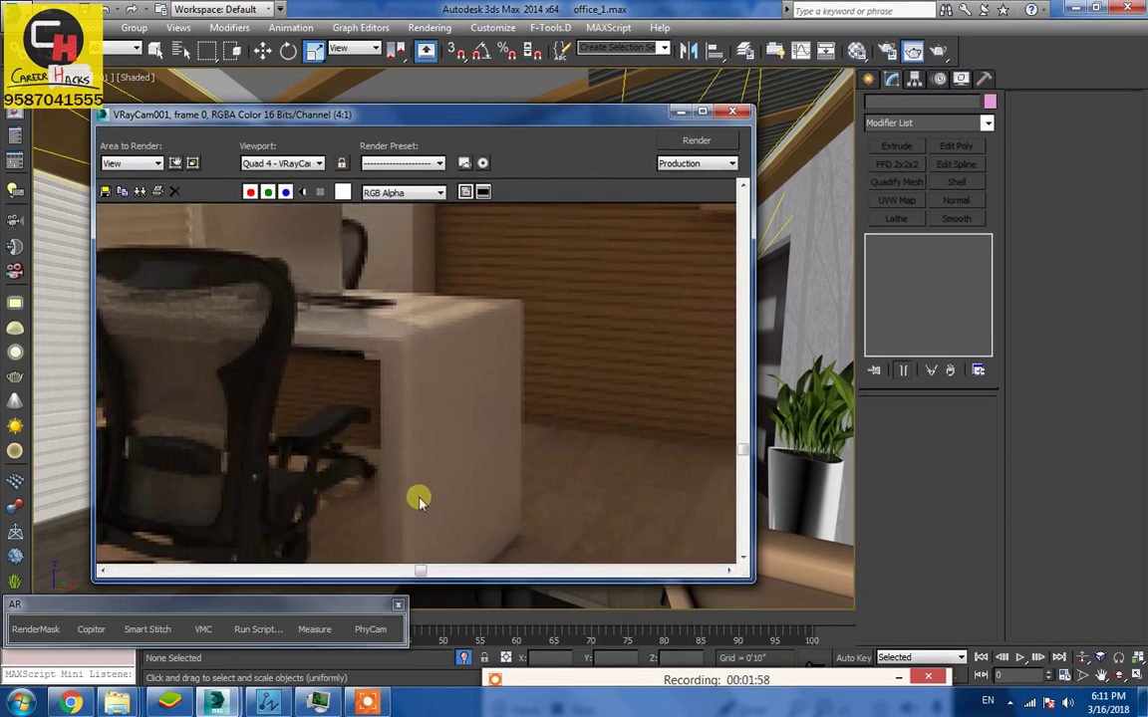
pyautogui.scroll(-1, 429, 377)
pyautogui.scroll(-1, 469, 420)
pyautogui.click(738, 115)
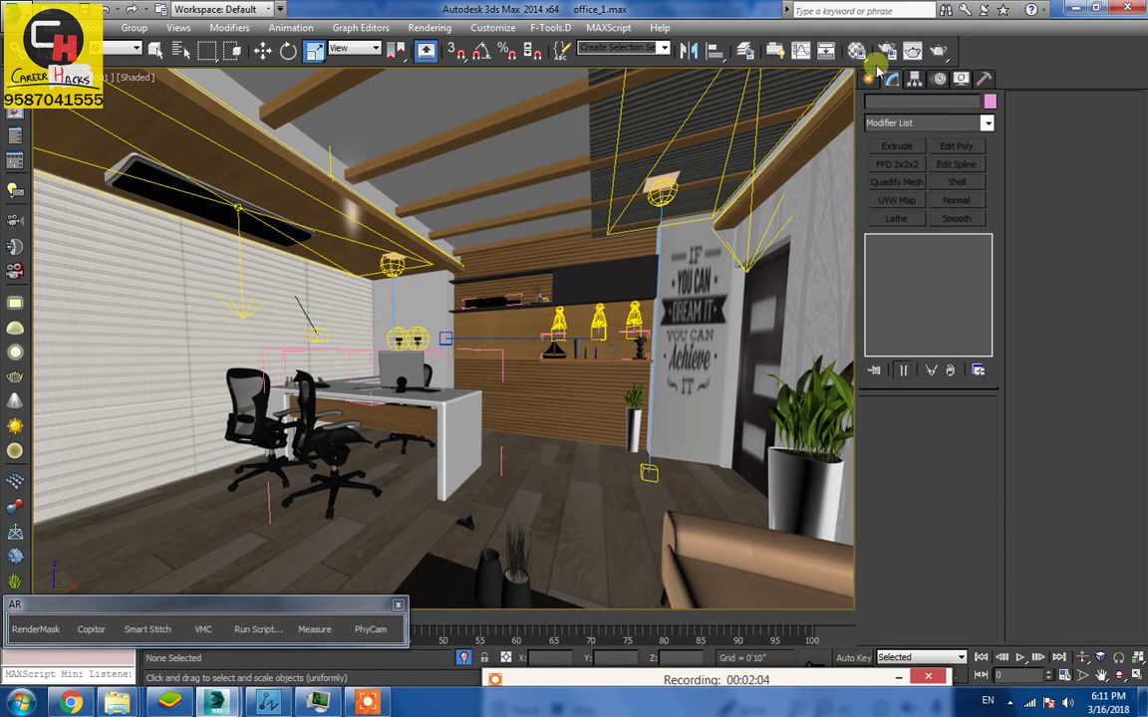
# Select the VRayCam001 camera from the viewport label menu
pyautogui.click(94, 77)
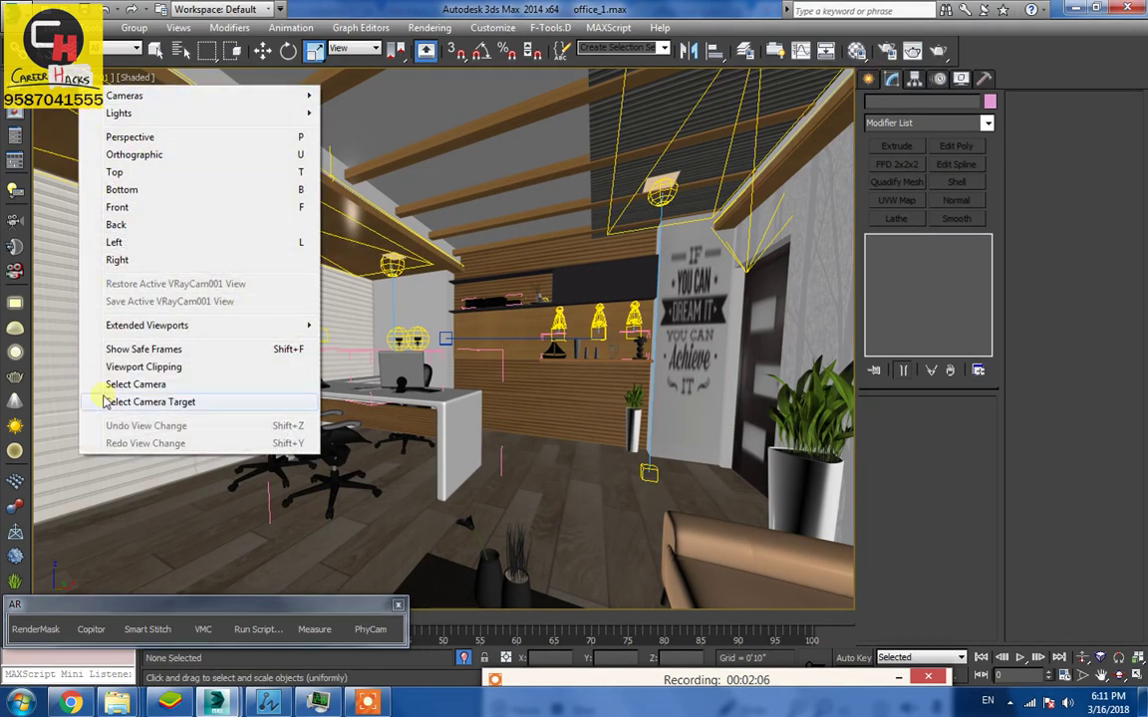
pyautogui.click(109, 383)
pyautogui.scroll(-3, 909, 566)
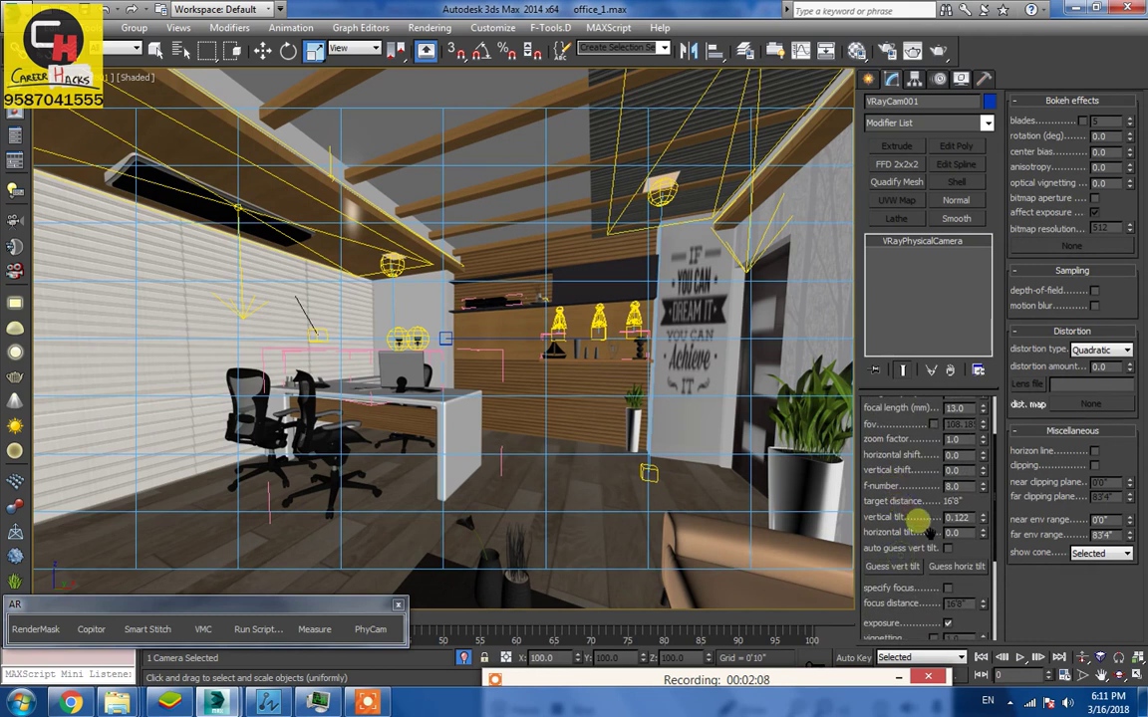
# Enable auto guess vertical tilt on VRayCam001 (0.052), deselect it and open the frame window
pyautogui.click(944, 549)
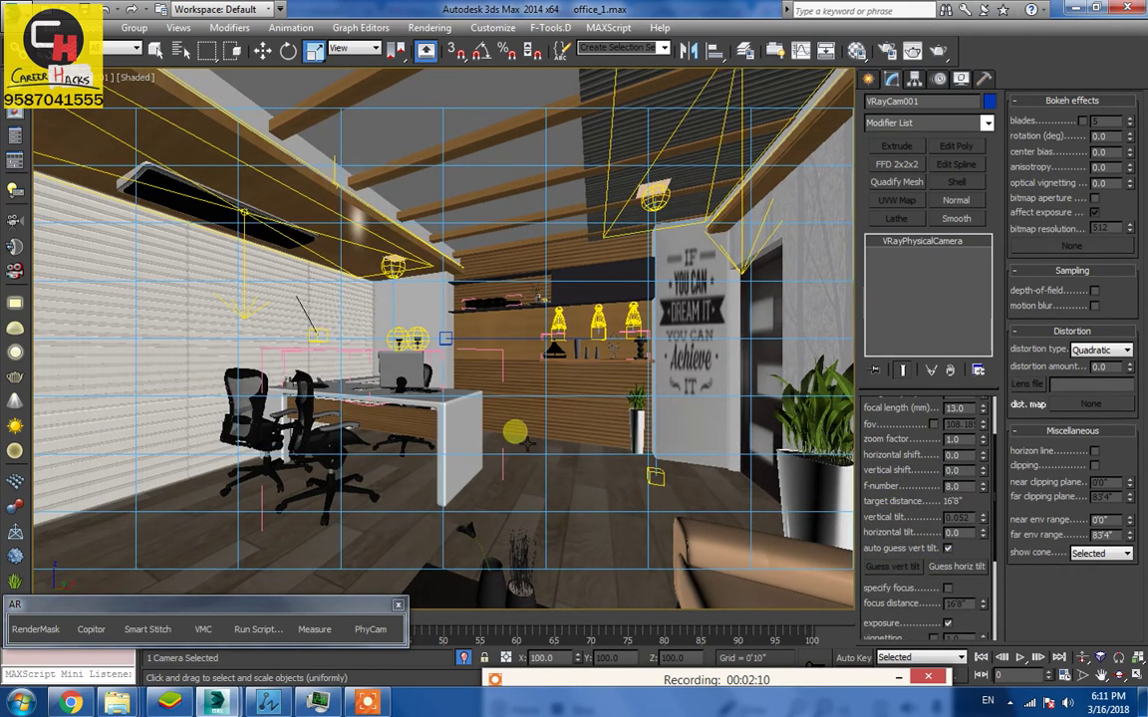
pyautogui.click(526, 442)
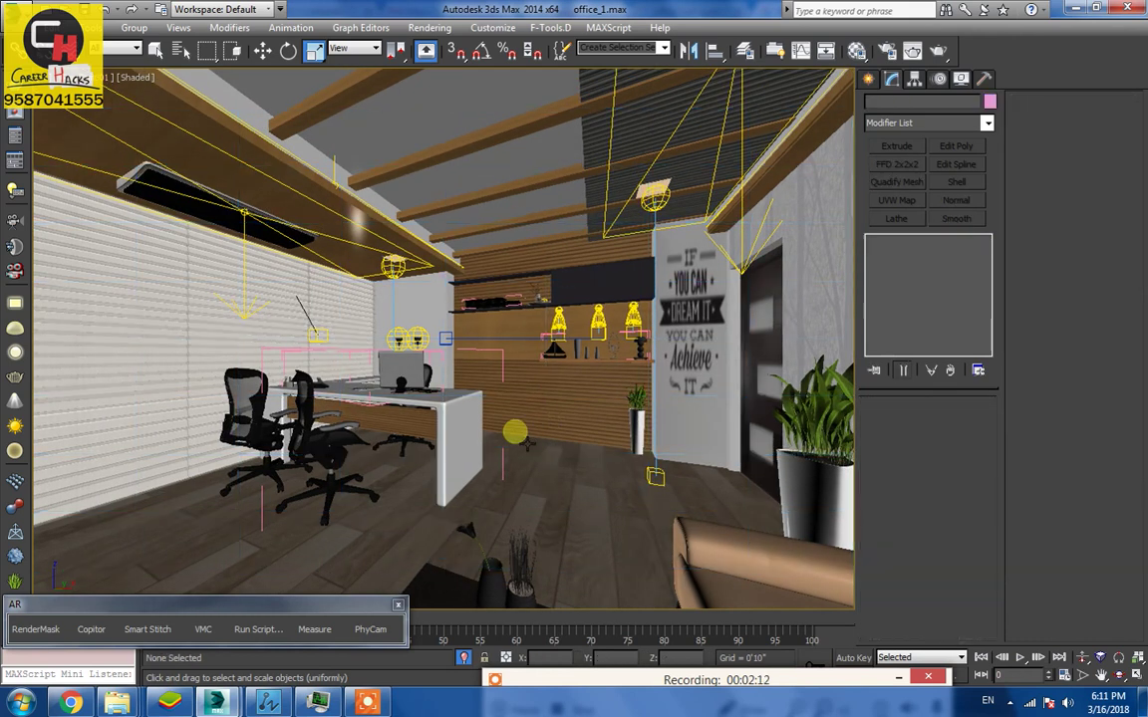
pyautogui.click(913, 55)
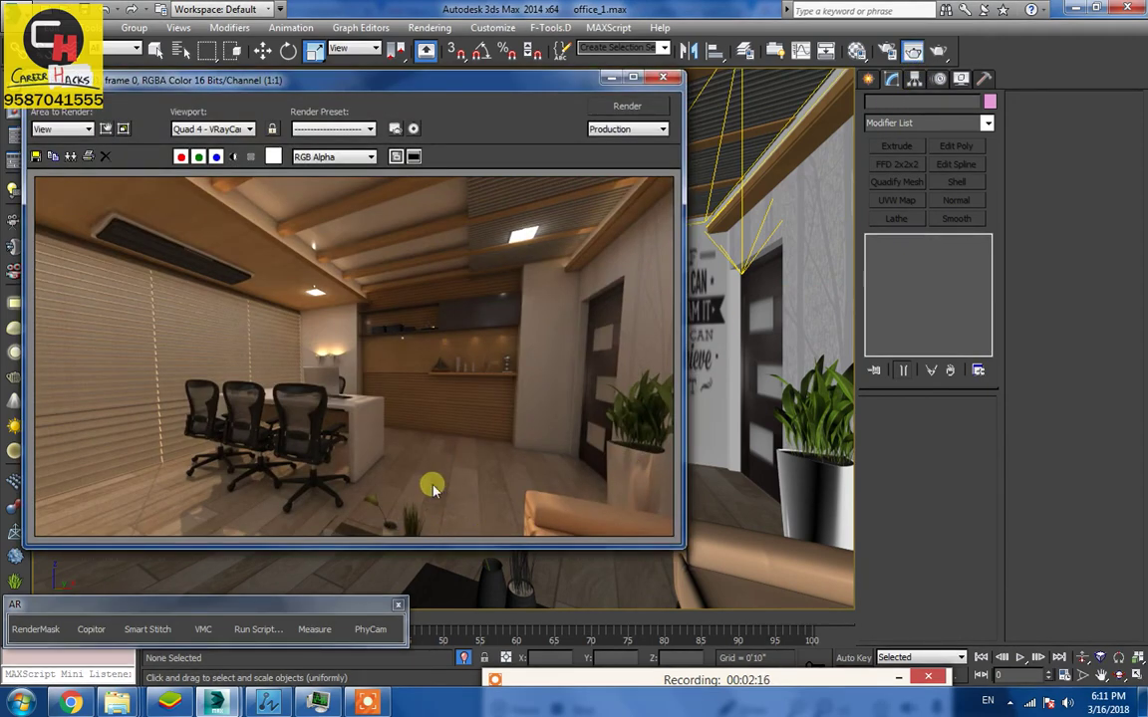
# Pick 09 - Default from the scene, turn off Fresnel and set Reflect to grey 55, 55, 55
pyautogui.click(855, 52)
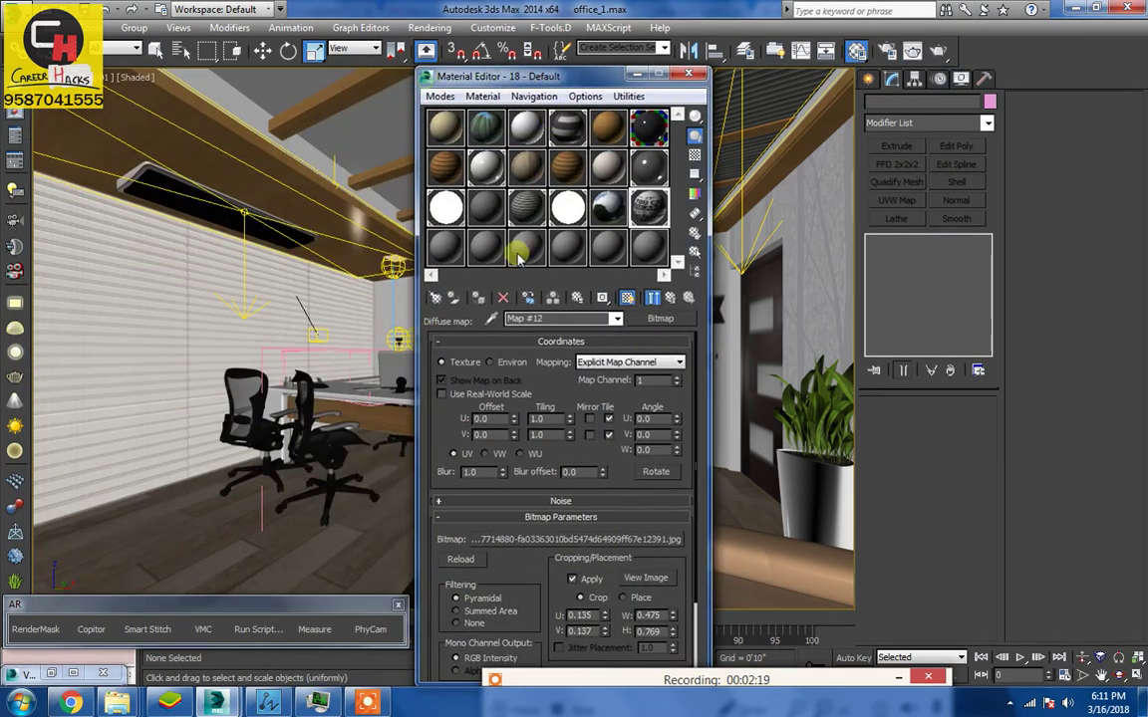
pyautogui.click(491, 318)
pyautogui.click(246, 529)
pyautogui.click(441, 452)
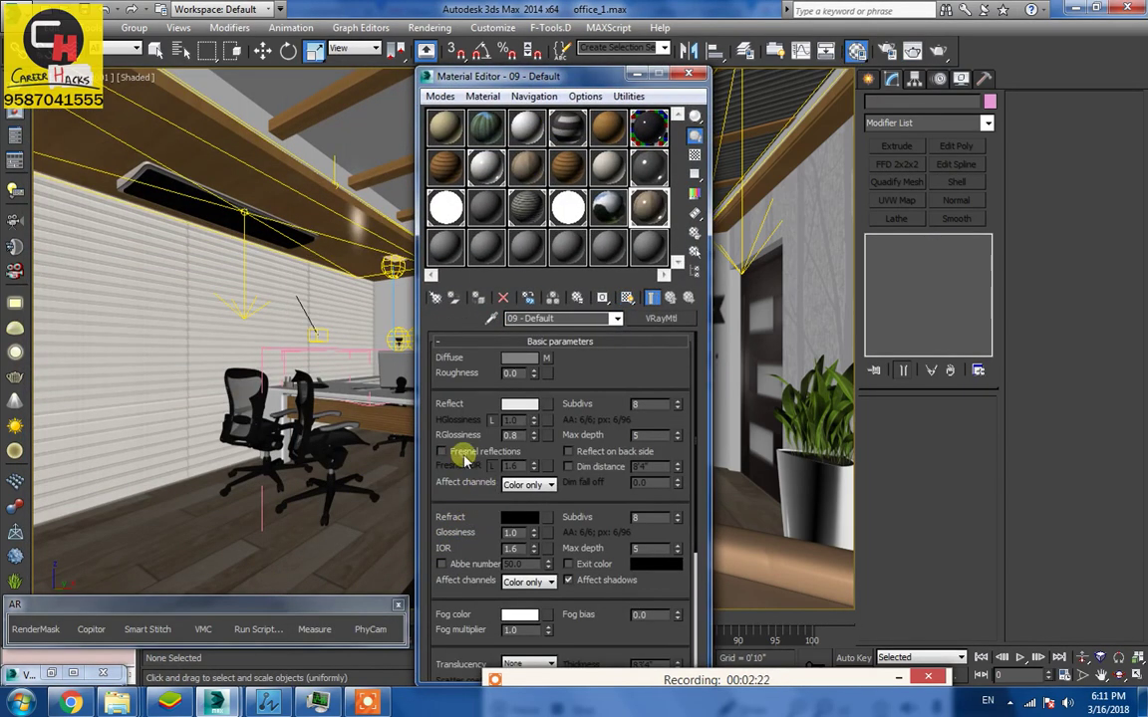
pyautogui.click(519, 404)
pyautogui.moveTo(462, 150); pyautogui.dragTo(464, 127)
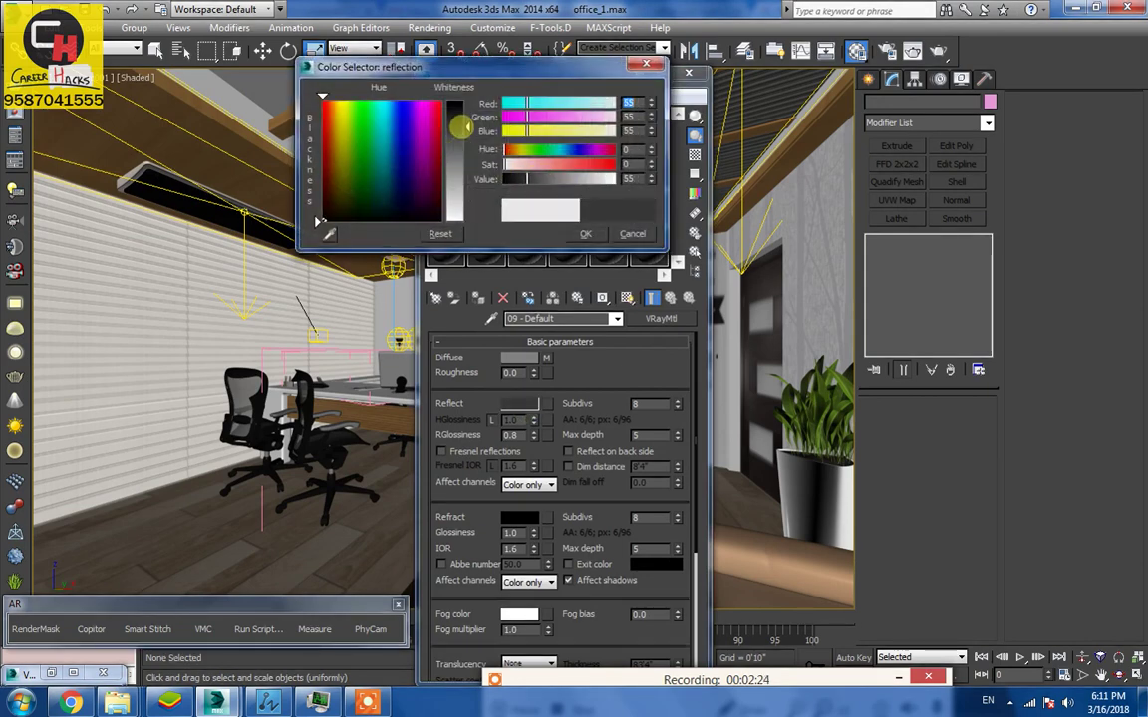
pyautogui.click(585, 232)
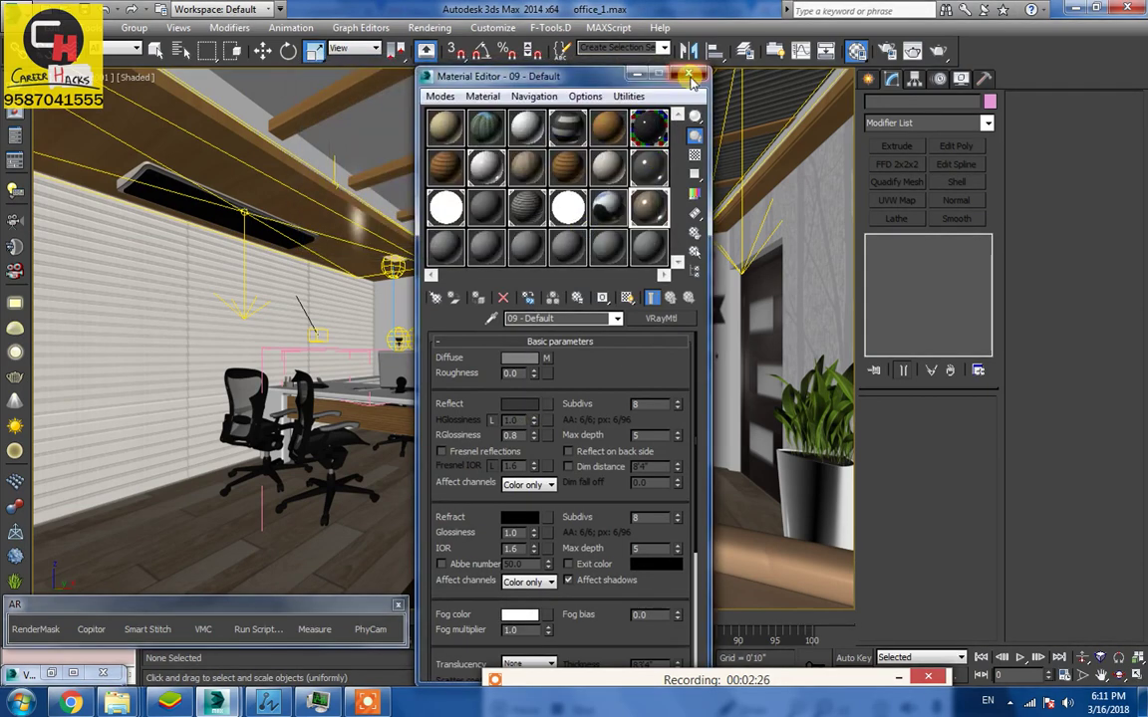
pyautogui.click(687, 73)
pyautogui.click(913, 51)
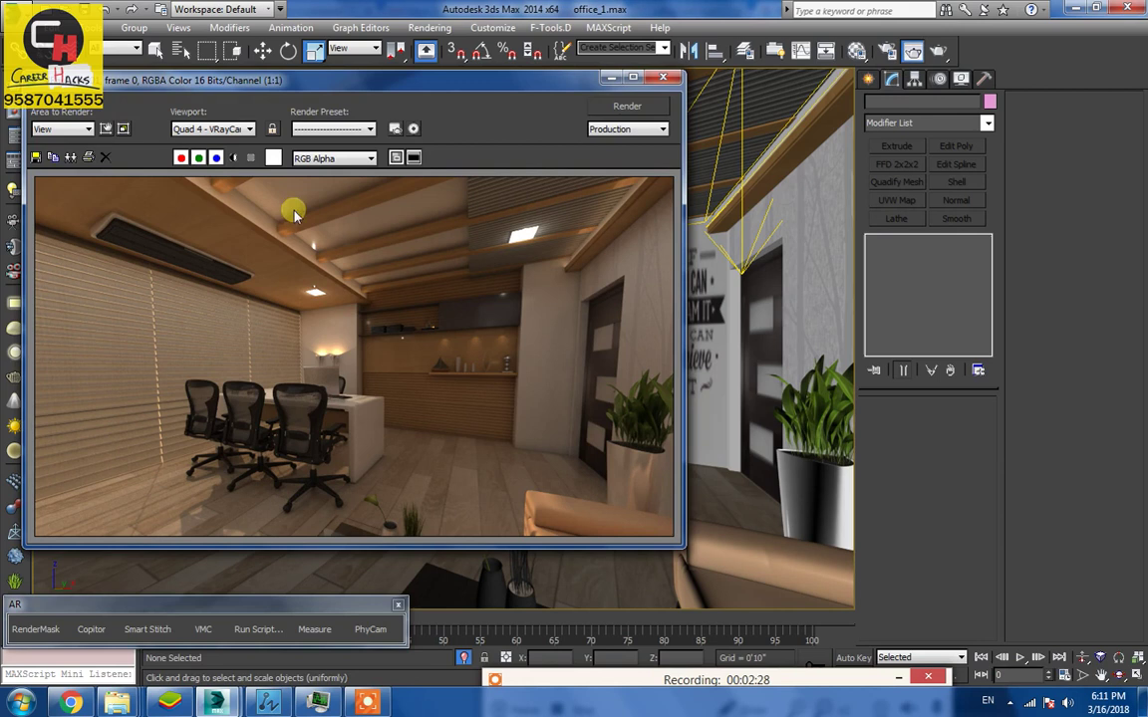
# Region-render a small floor patch, then move the region up to the ceiling light
pyautogui.click(87, 129)
pyautogui.click(55, 151)
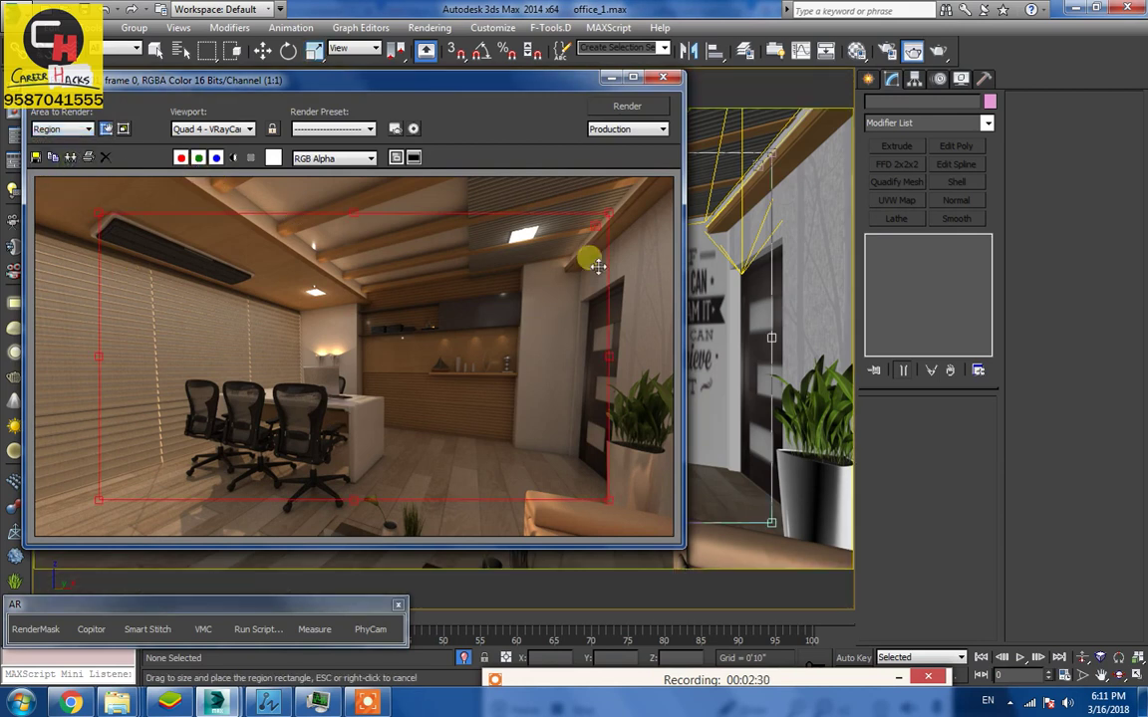
pyautogui.moveTo(611, 216)
pyautogui.mouseDown()
pyautogui.moveTo(435, 328)
pyautogui.moveTo(302, 474)
pyautogui.moveTo(457, 479)
pyautogui.moveTo(586, 394)
pyautogui.moveTo(515, 444)
pyautogui.mouseUp()
pyautogui.moveTo(404, 464); pyautogui.dragTo(448, 497)
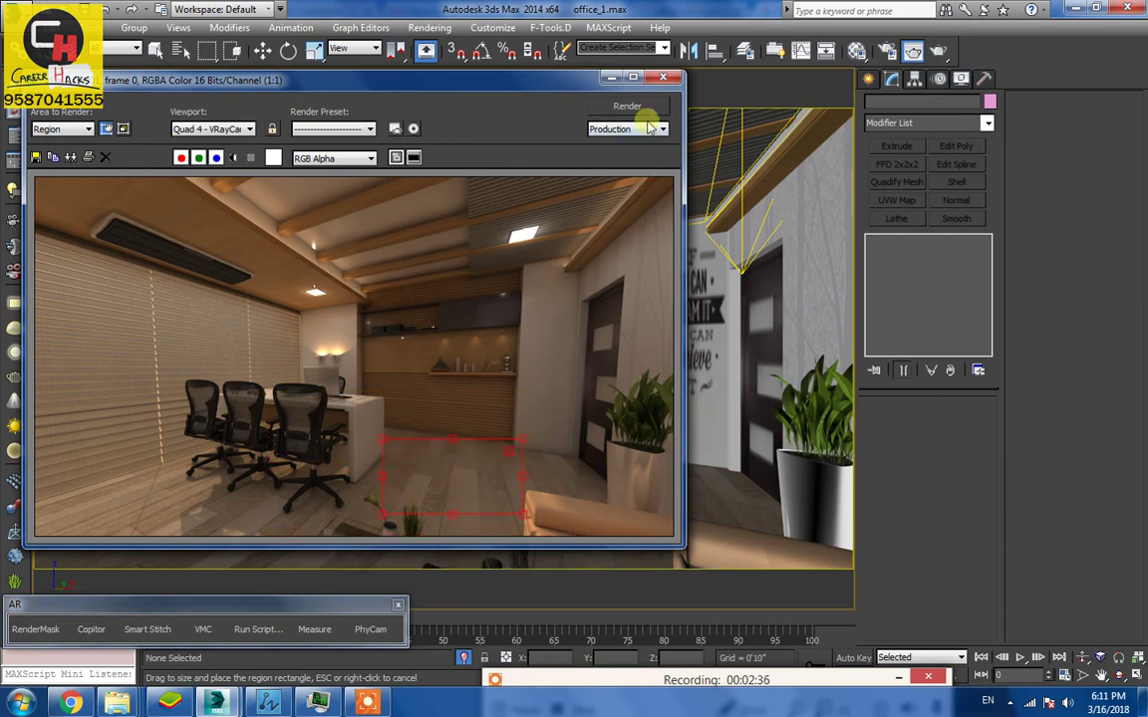
pyautogui.click(648, 121)
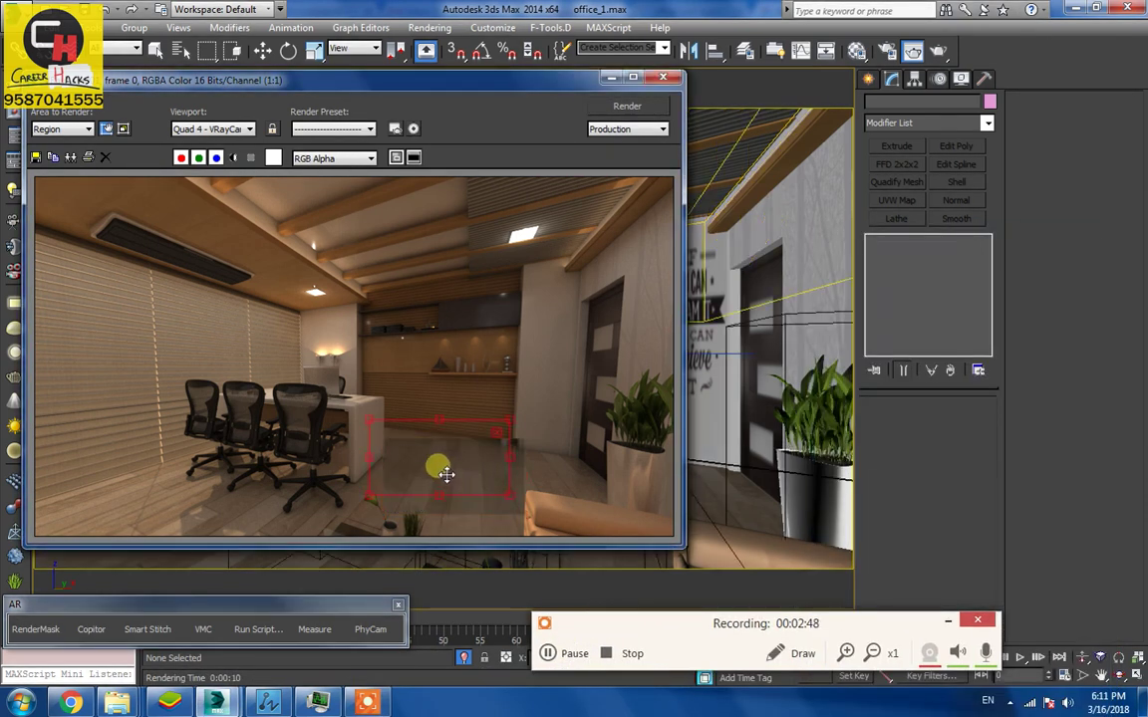
pyautogui.moveTo(444, 471); pyautogui.dragTo(321, 251)
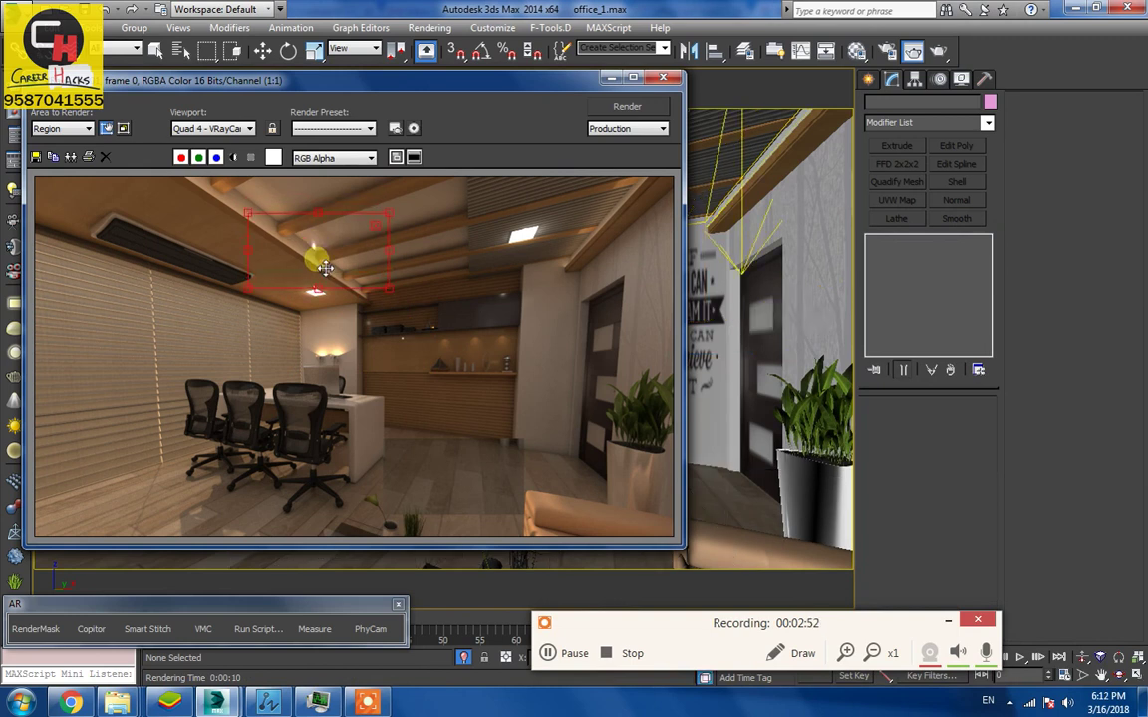
# Switch the render area back to View and render the full office view
pyautogui.click(88, 128)
pyautogui.click(70, 142)
pyautogui.moveTo(150, 82); pyautogui.dragTo(179, 68)
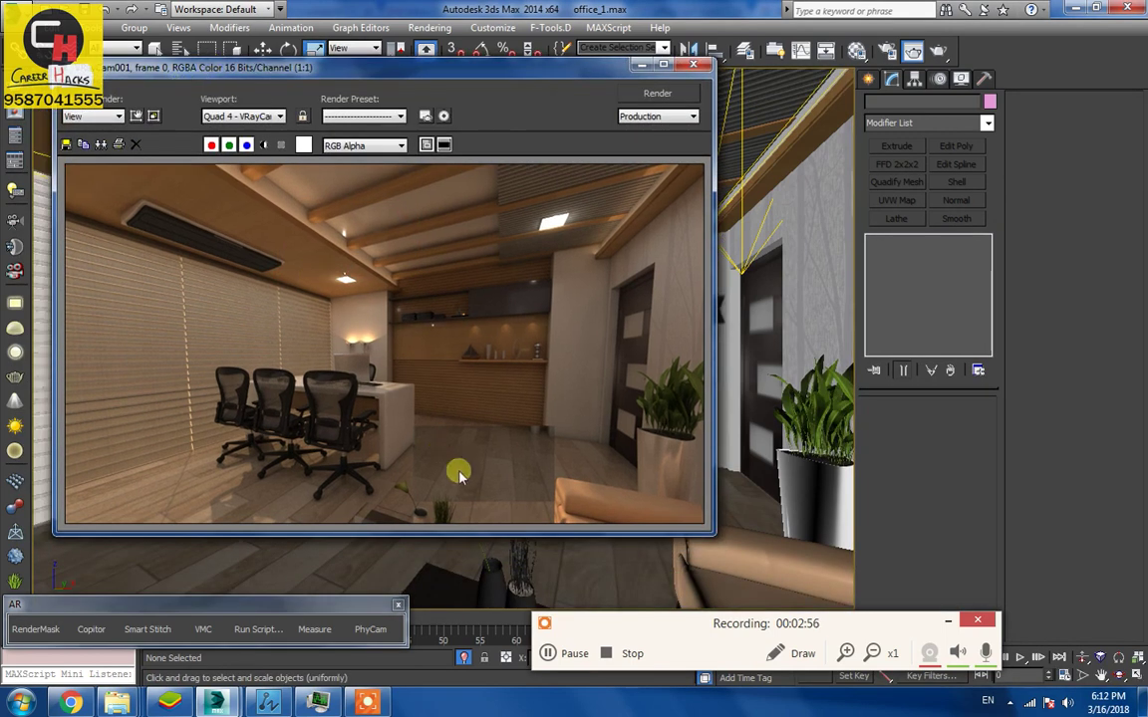
pyautogui.click(574, 654)
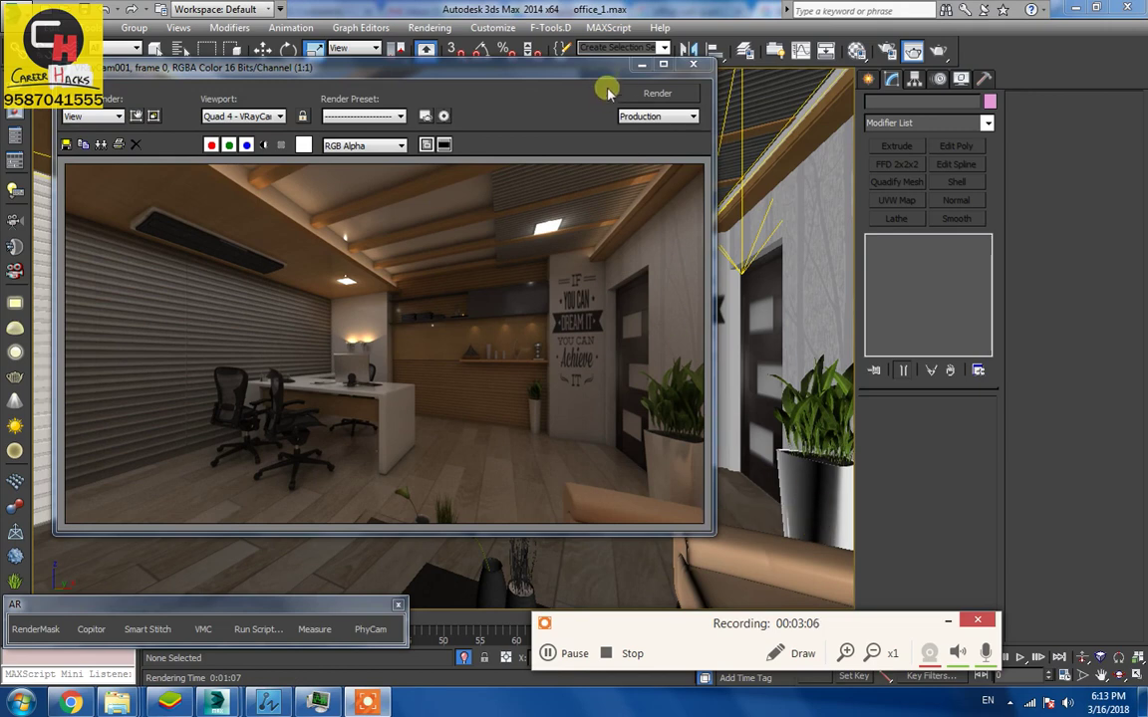
# Select the window blinds group and load its material in the Material Editor
pyautogui.click(694, 63)
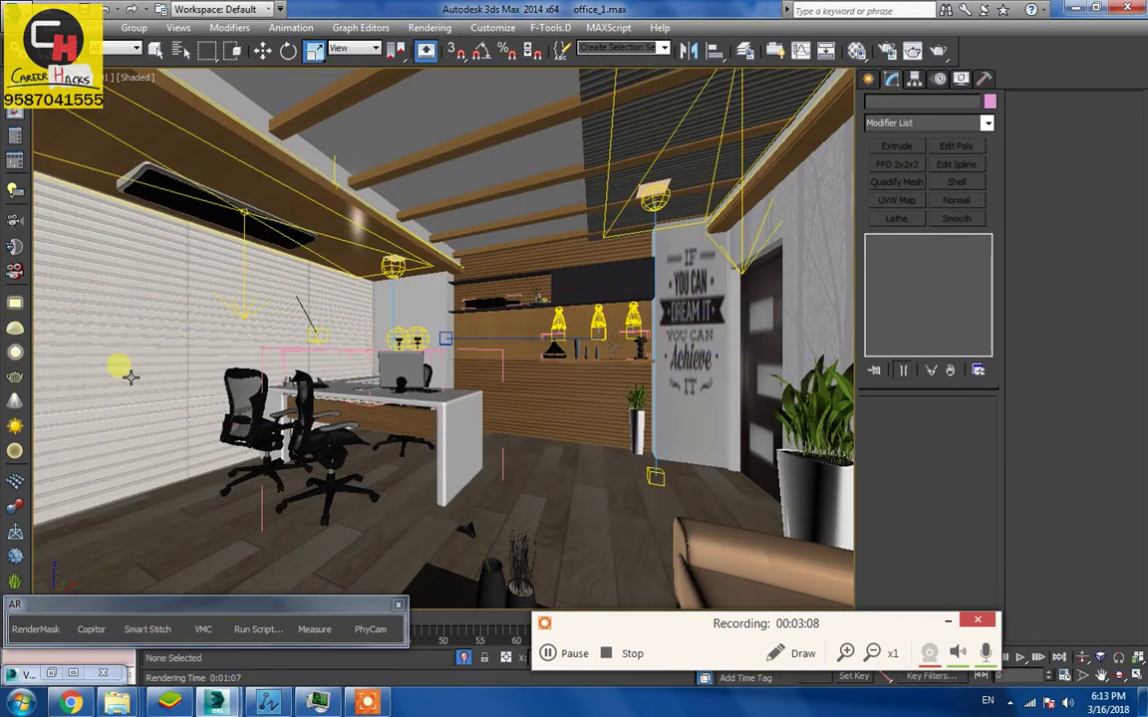
pyautogui.click(131, 373)
pyautogui.press('m')
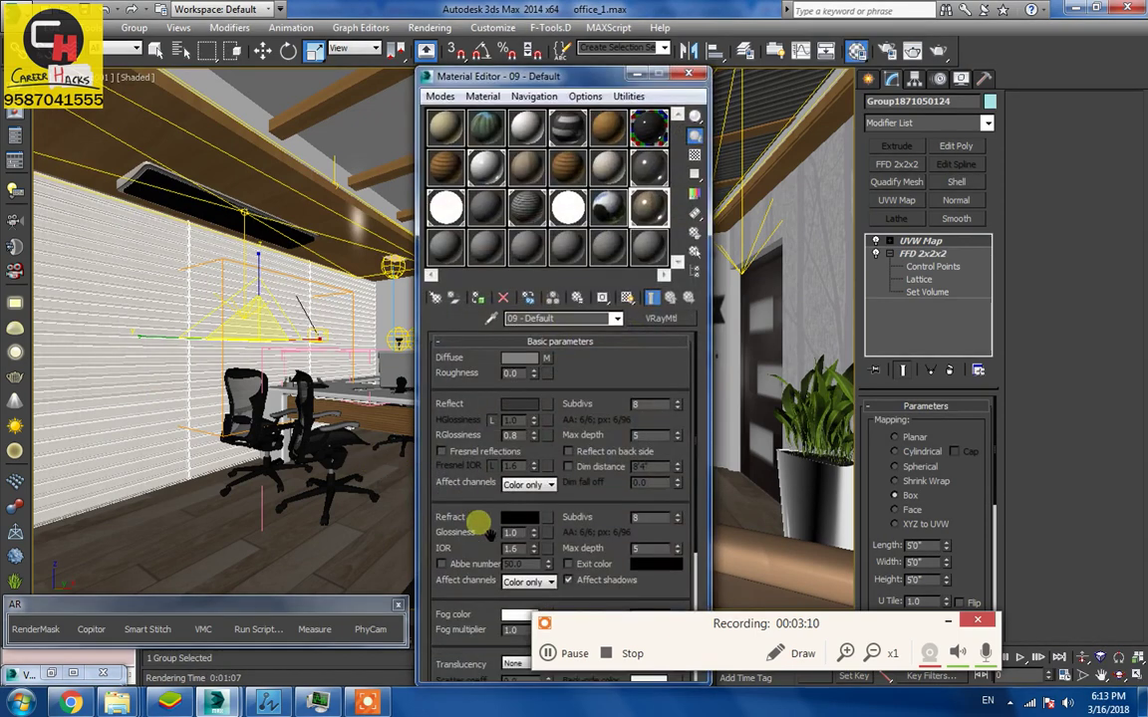
pyautogui.click(149, 349)
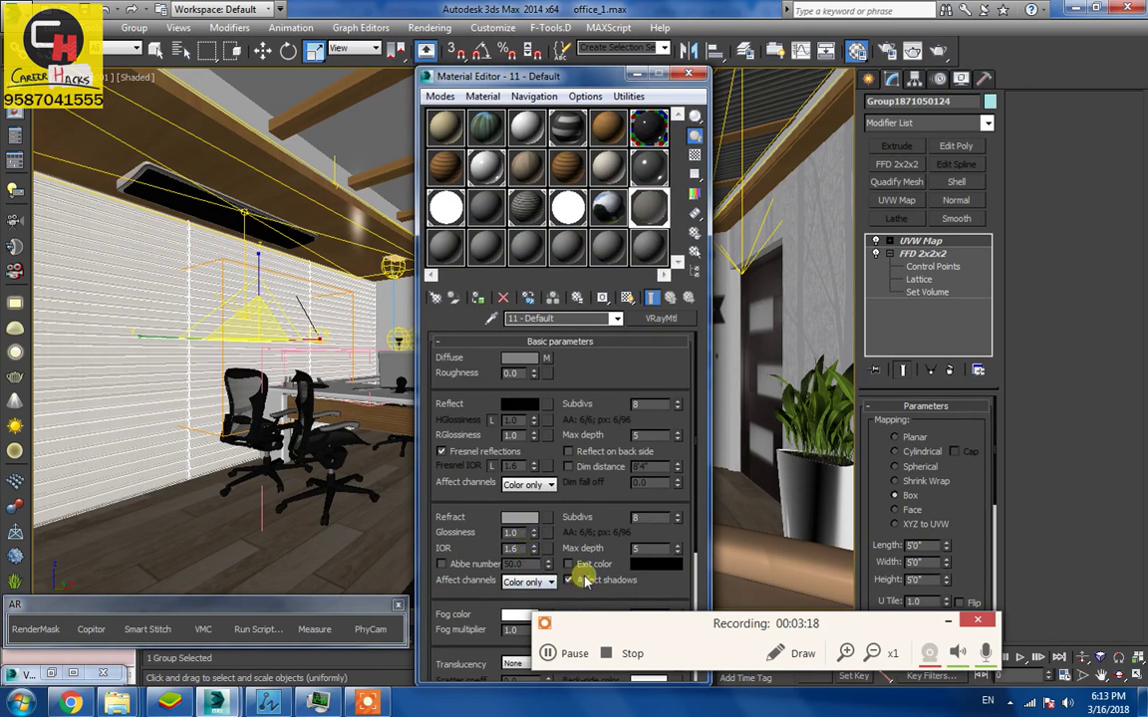
# Hide the blinds and load the backdrop's 02 - Default VRayLightMtl
pyautogui.rightClick(287, 392)
pyautogui.click(309, 348)
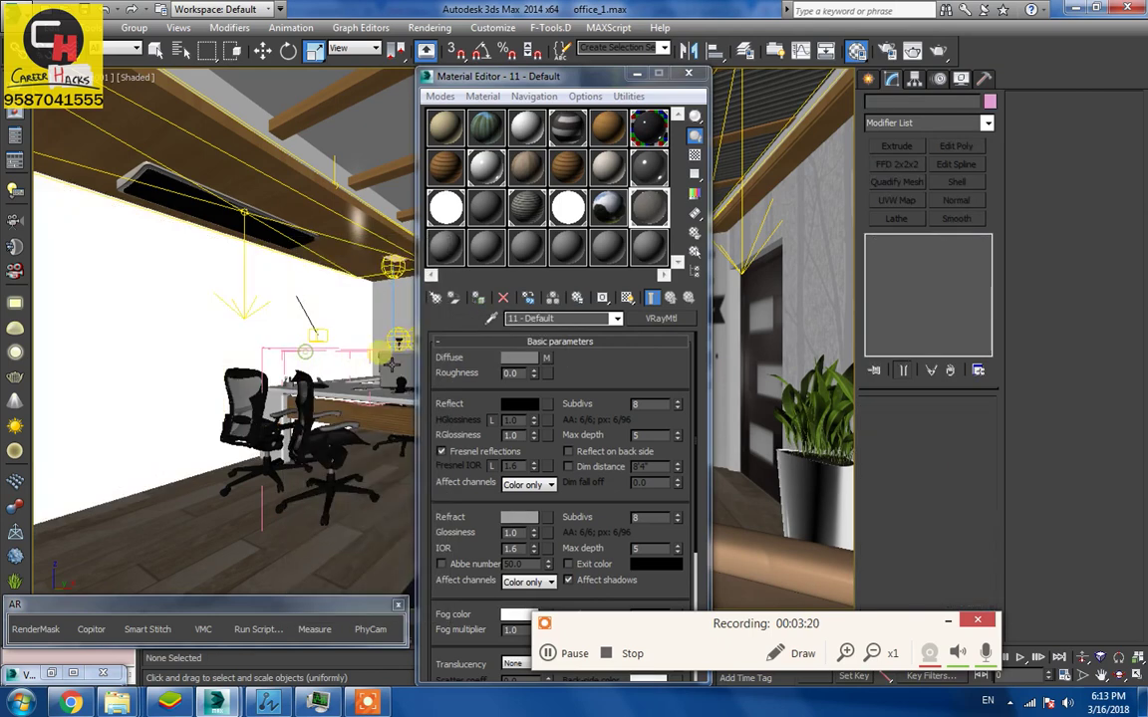
pyautogui.click(157, 340)
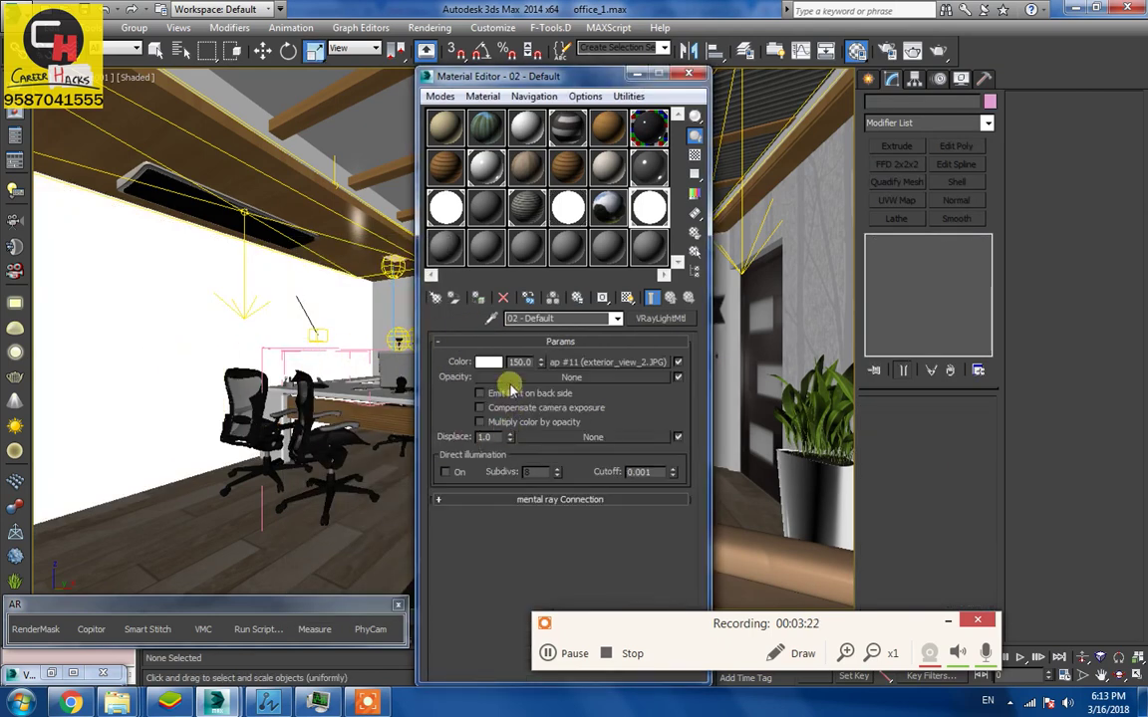
pyautogui.click(636, 75)
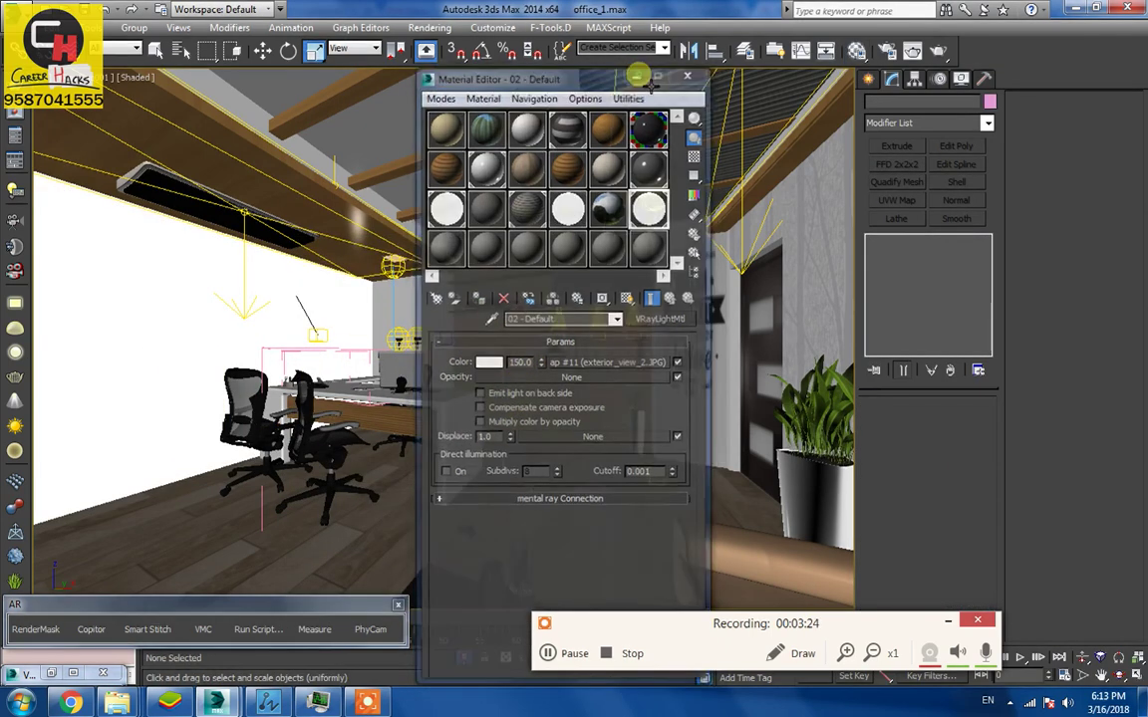
# Set the frame window to Region, fit it over the left-wall window and render it
pyautogui.click(911, 51)
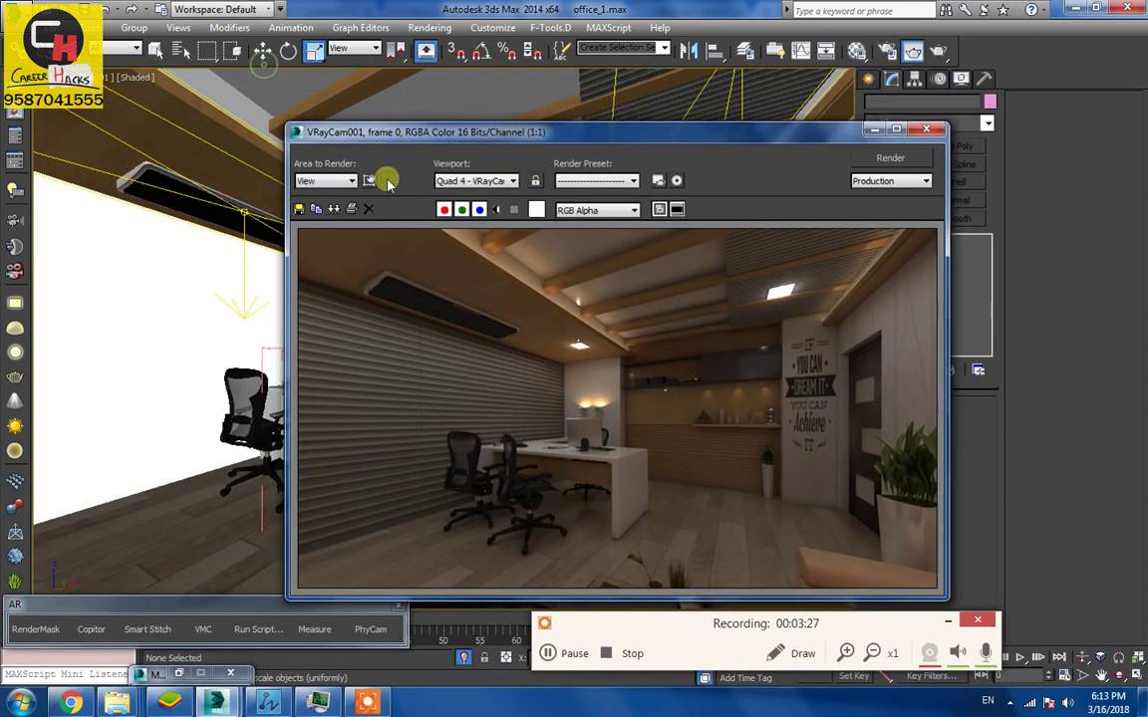
pyautogui.click(351, 180)
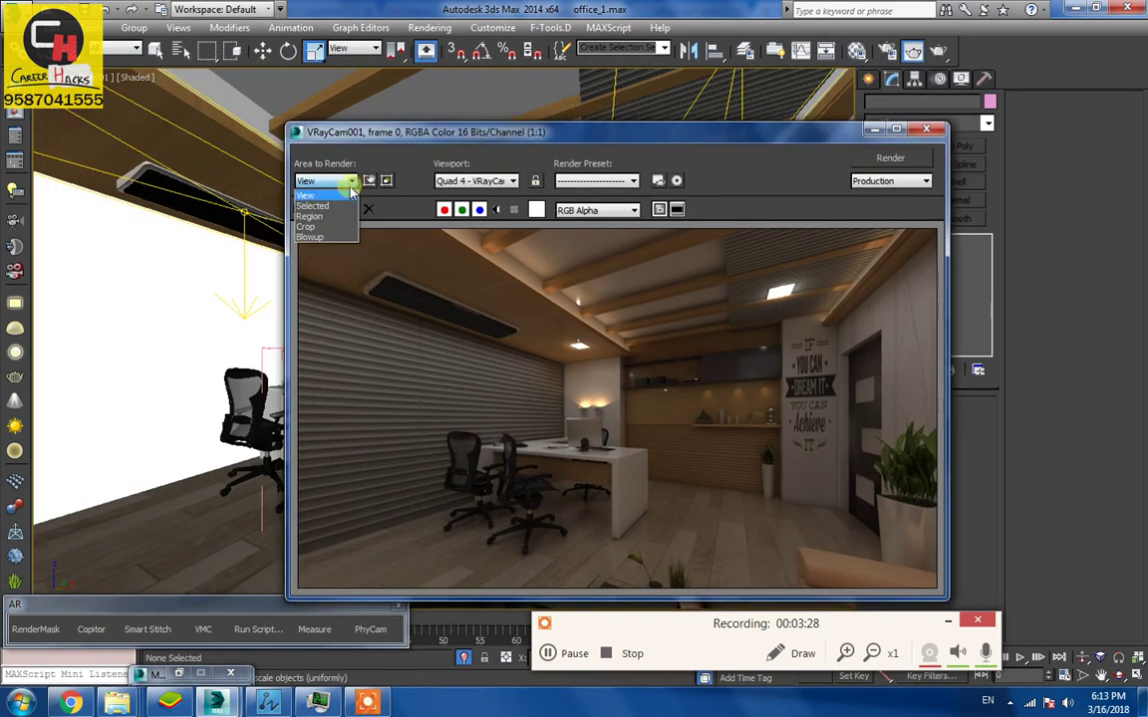
pyautogui.click(331, 216)
pyautogui.moveTo(442, 359); pyautogui.dragTo(421, 359)
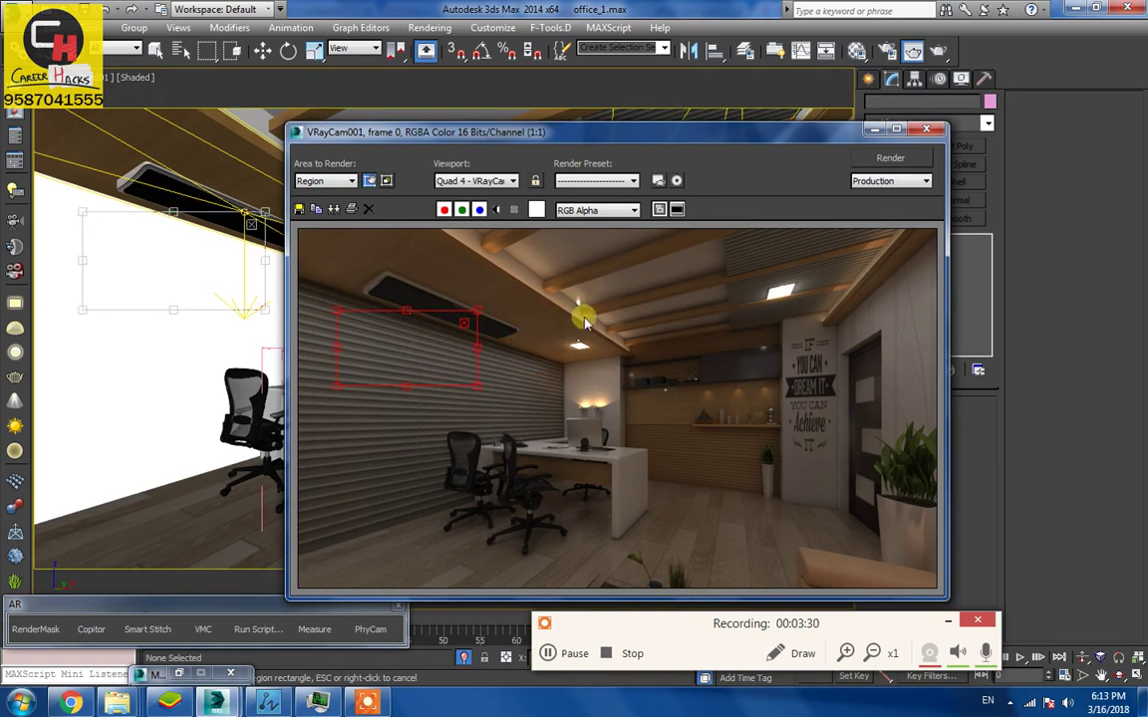
pyautogui.click(890, 158)
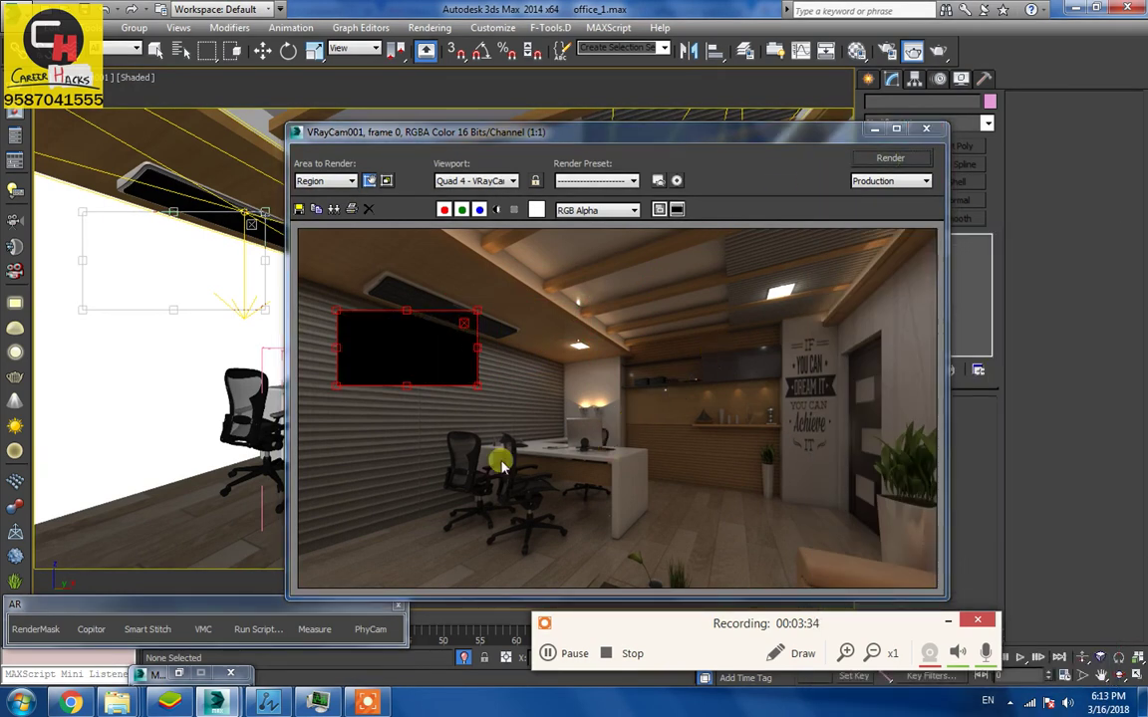
pyautogui.moveTo(414, 370)
pyautogui.mouseDown()
pyautogui.moveTo(615, 486)
pyautogui.moveTo(412, 370)
pyautogui.mouseUp()
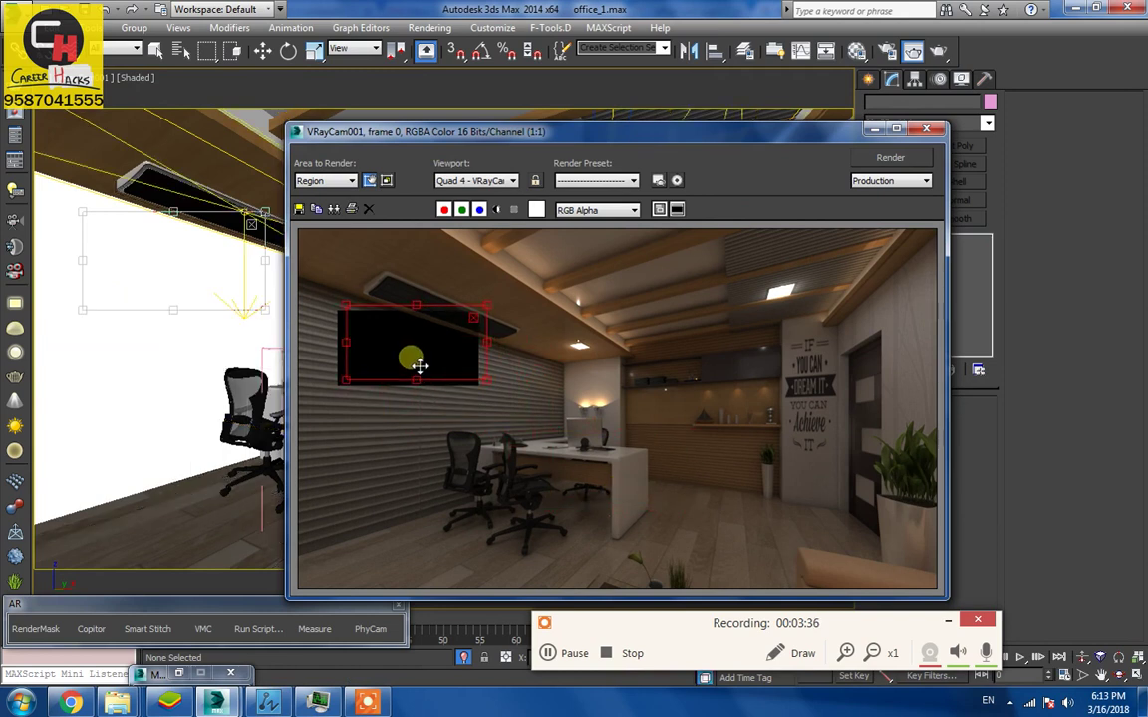
# Open and close the Material Editor, then close the render window
pyautogui.click(857, 52)
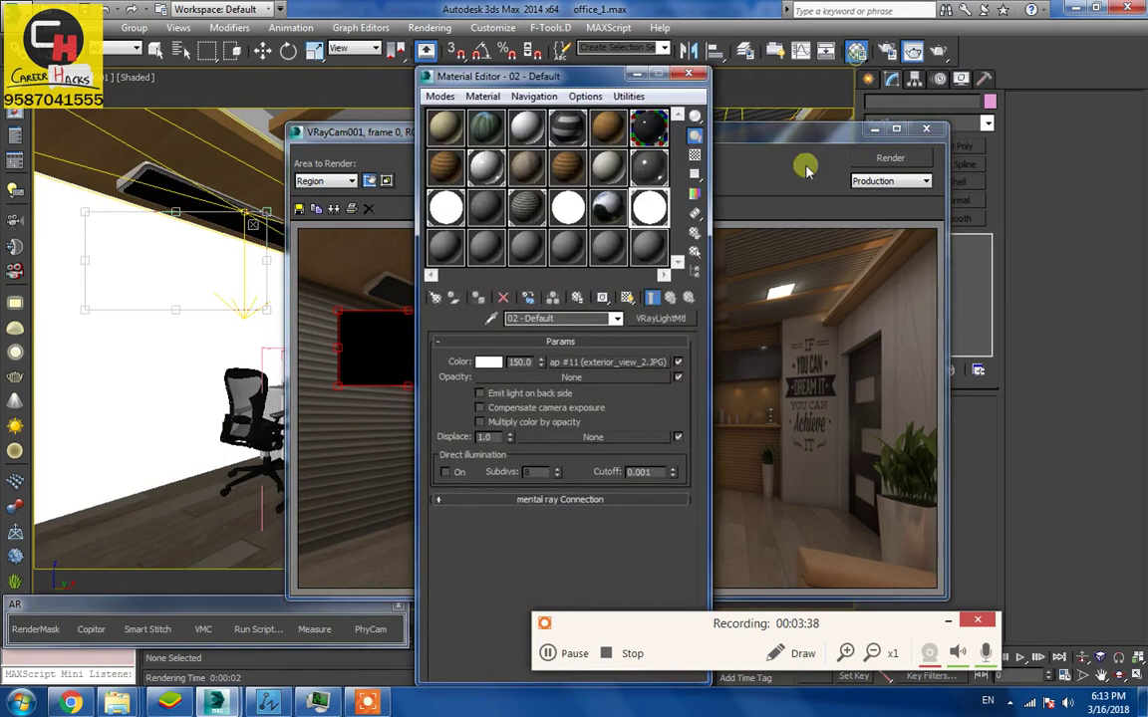
pyautogui.click(688, 73)
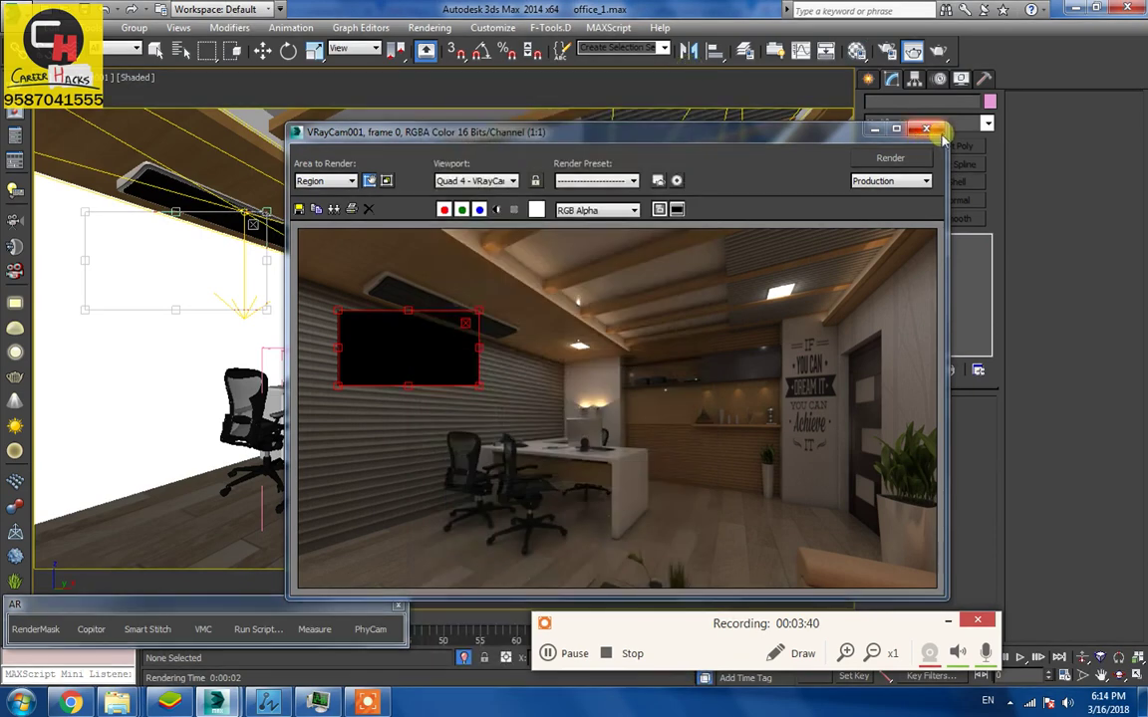
pyautogui.click(284, 344)
# Add a Normal modifier with Flip Normals to the window plane
pyautogui.click(149, 323)
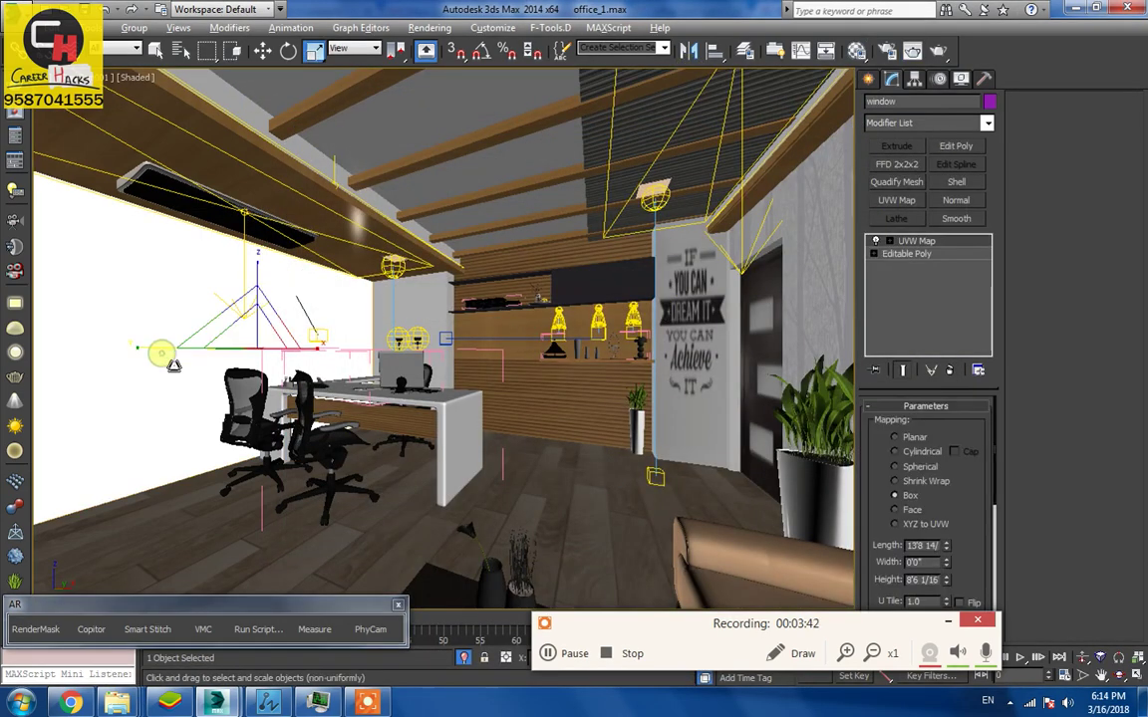
pyautogui.press('z')
pyautogui.moveTo(259, 437)
pyautogui.keyDown('alt'); pyautogui.mouseDown(button='middle')
pyautogui.moveTo(500, 383)
pyautogui.moveTo(444, 394)
pyautogui.mouseUp(button='middle'); pyautogui.keyUp('alt')
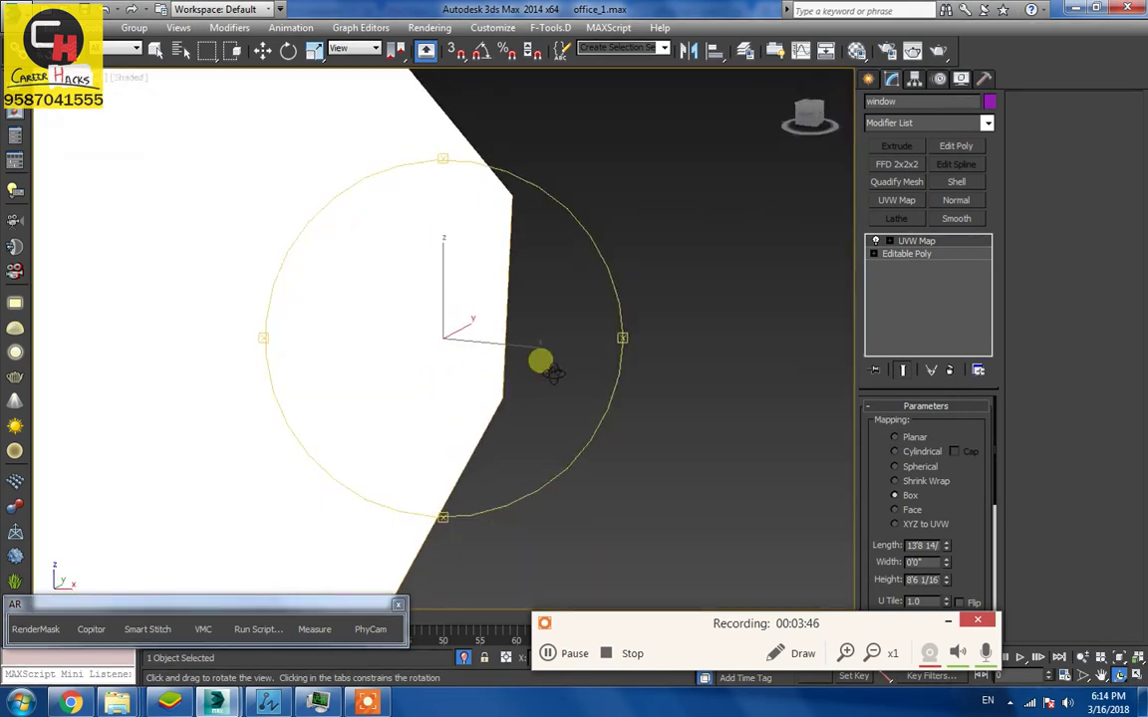
pyautogui.keyDown('alt'); pyautogui.moveTo(551, 371); pyautogui.dragTo(559, 354, button='middle'); pyautogui.keyUp('alt')
pyautogui.click(956, 201)
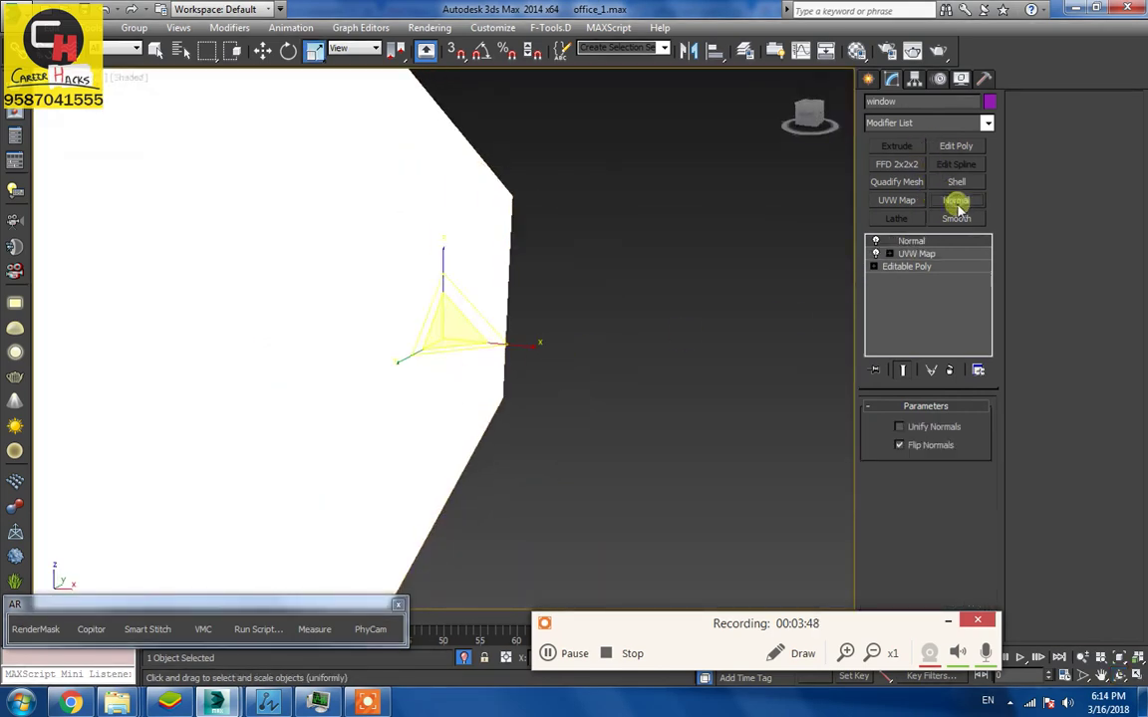
# Switch the viewport to VRayCam001 and unhide all hidden objects
pyautogui.press('c')
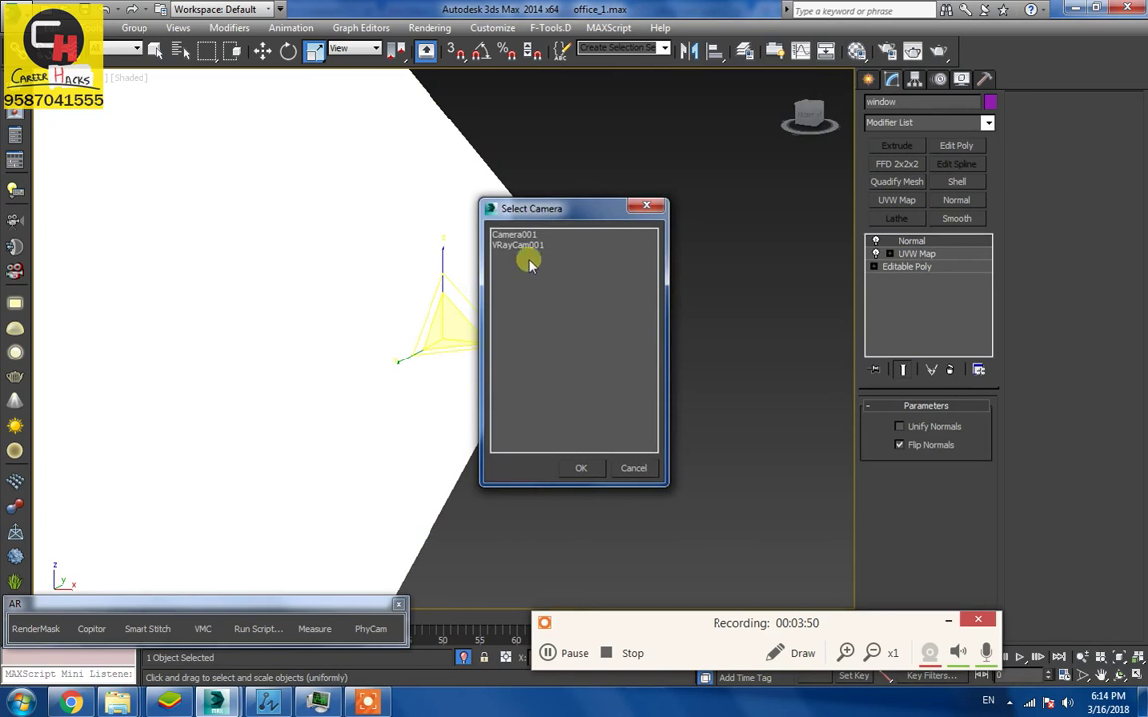
pyautogui.doubleClick(528, 246)
pyautogui.rightClick(526, 425)
pyautogui.click(564, 350)
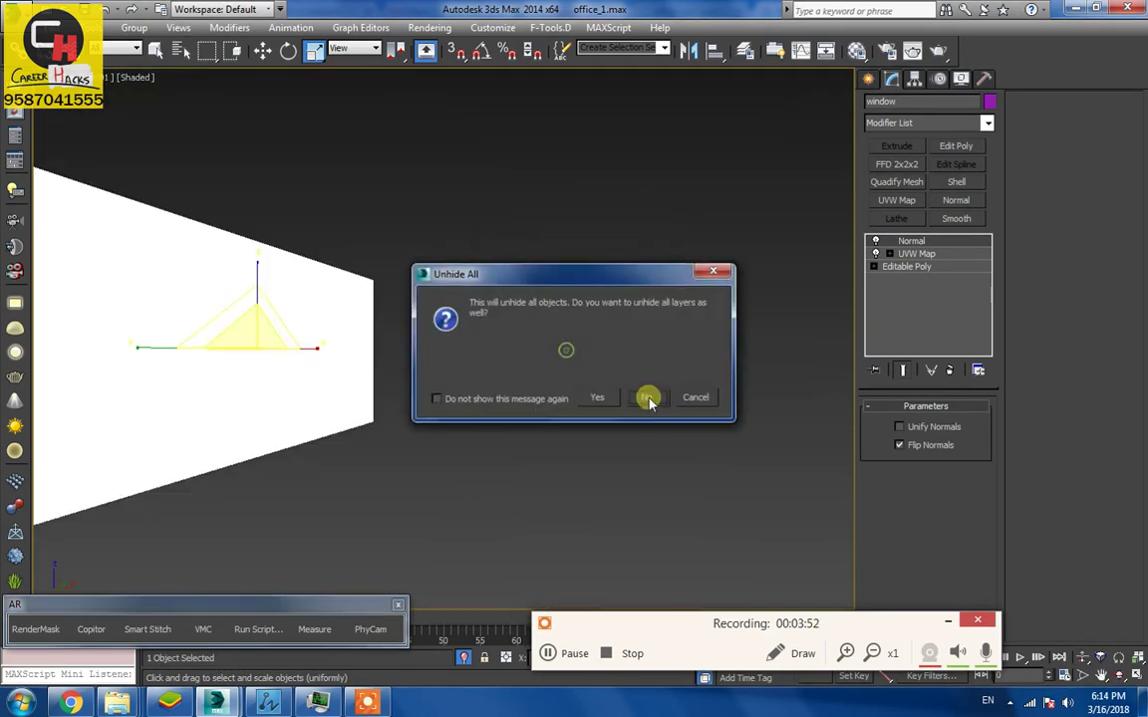
pyautogui.click(647, 395)
# Hide the light in front of the window and start a new render
pyautogui.click(190, 345)
pyautogui.rightClick(154, 299)
pyautogui.click(220, 229)
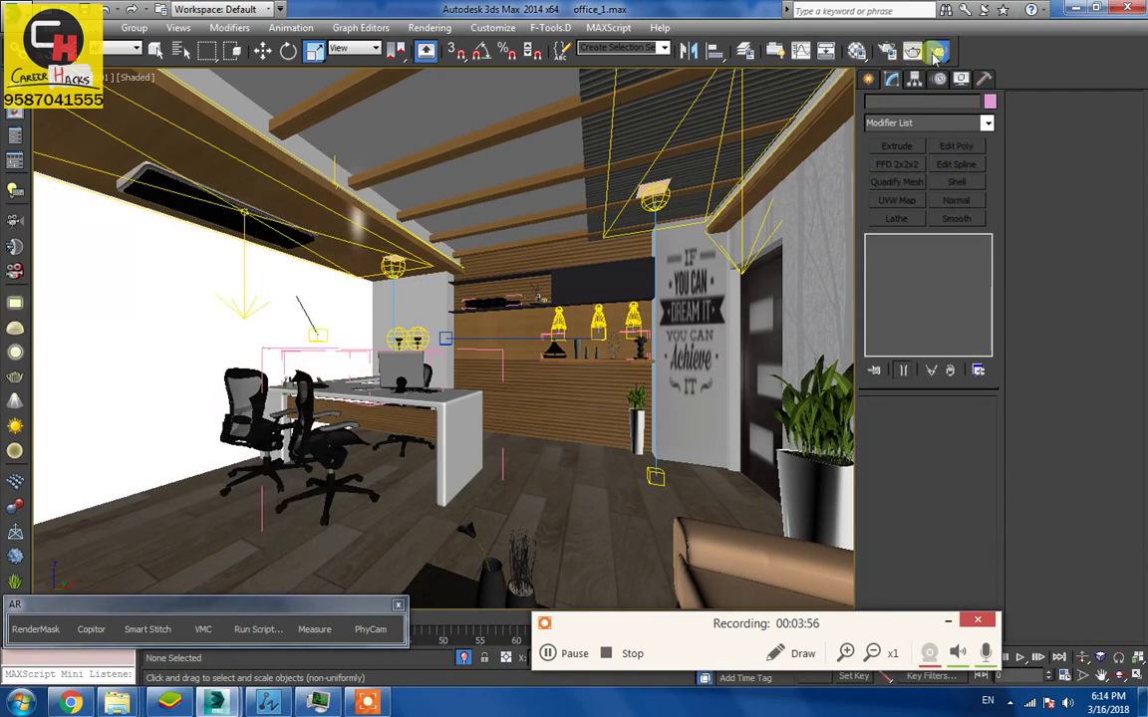
pyautogui.click(935, 53)
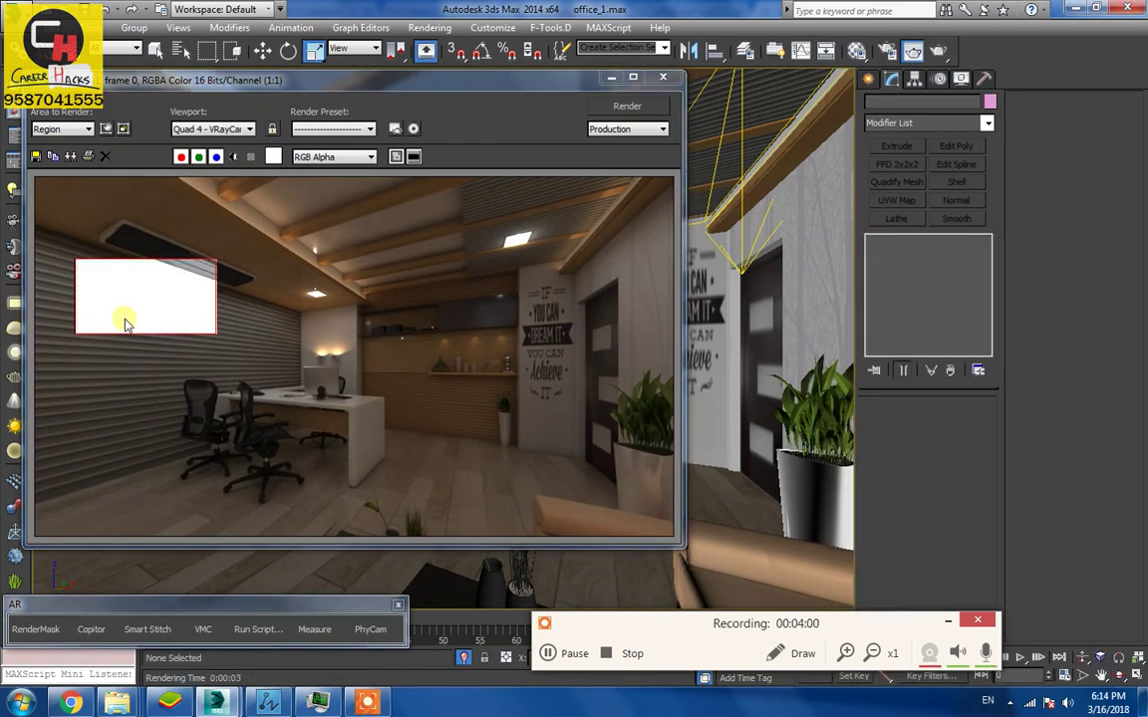
# Unhide all objects, re-render the window region, then cancel and close the frame buffer
pyautogui.rightClick(730, 249)
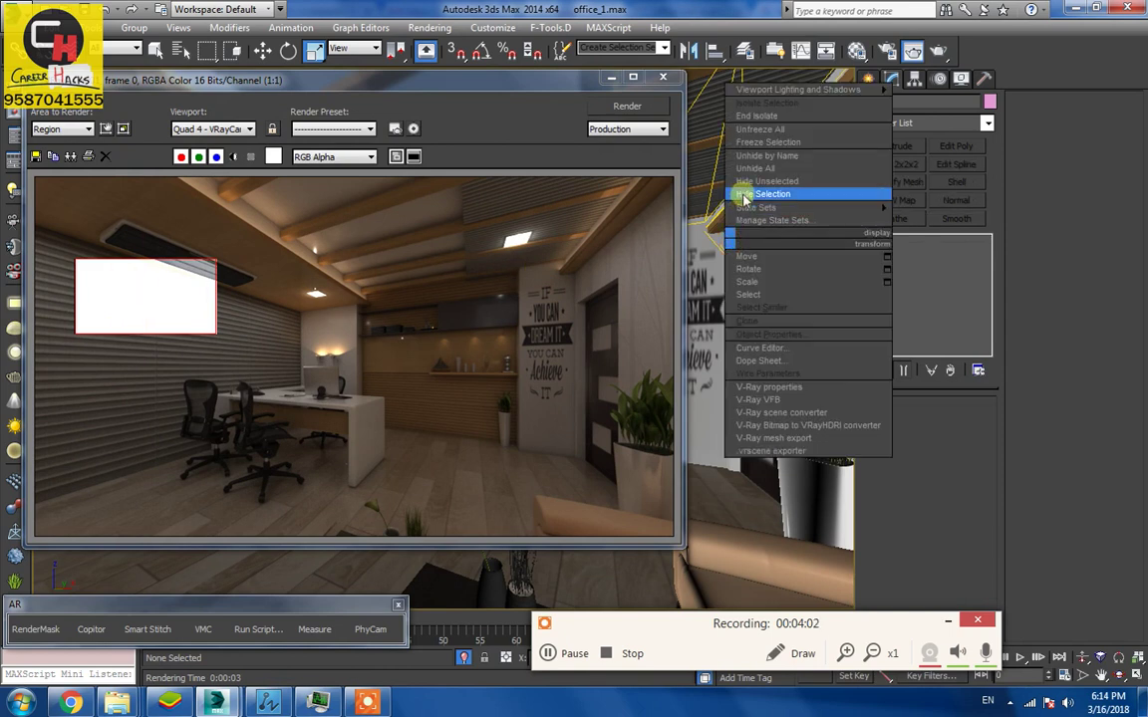
pyautogui.click(767, 159)
pyautogui.click(642, 397)
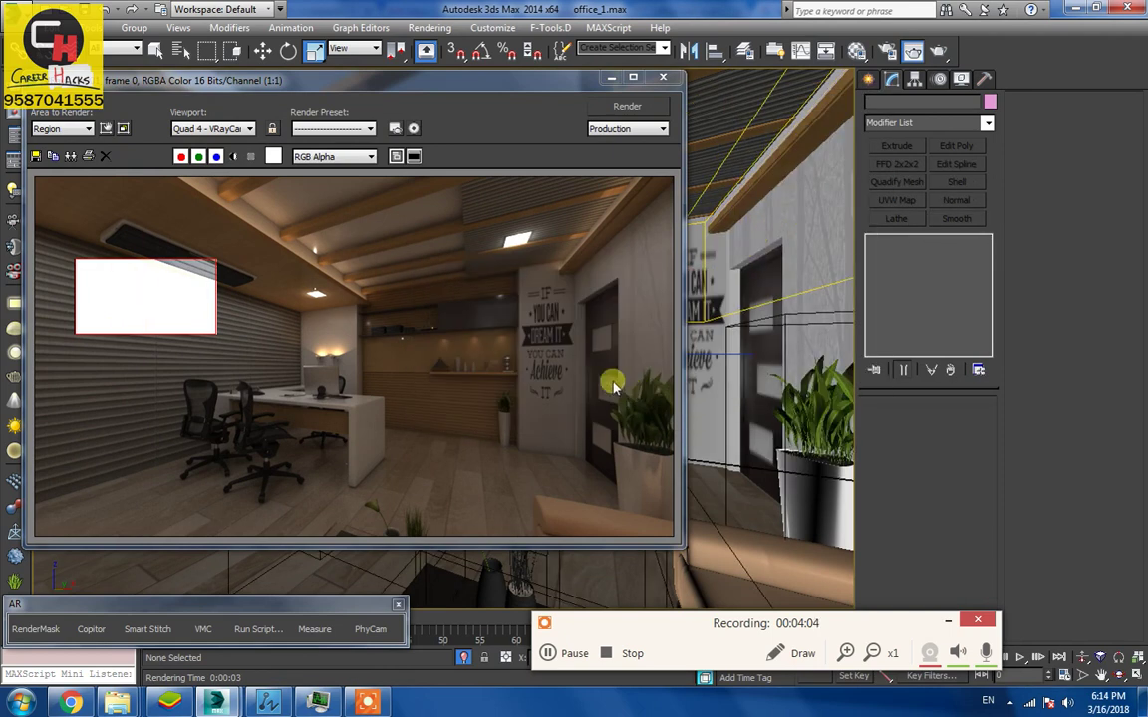
pyautogui.click(620, 108)
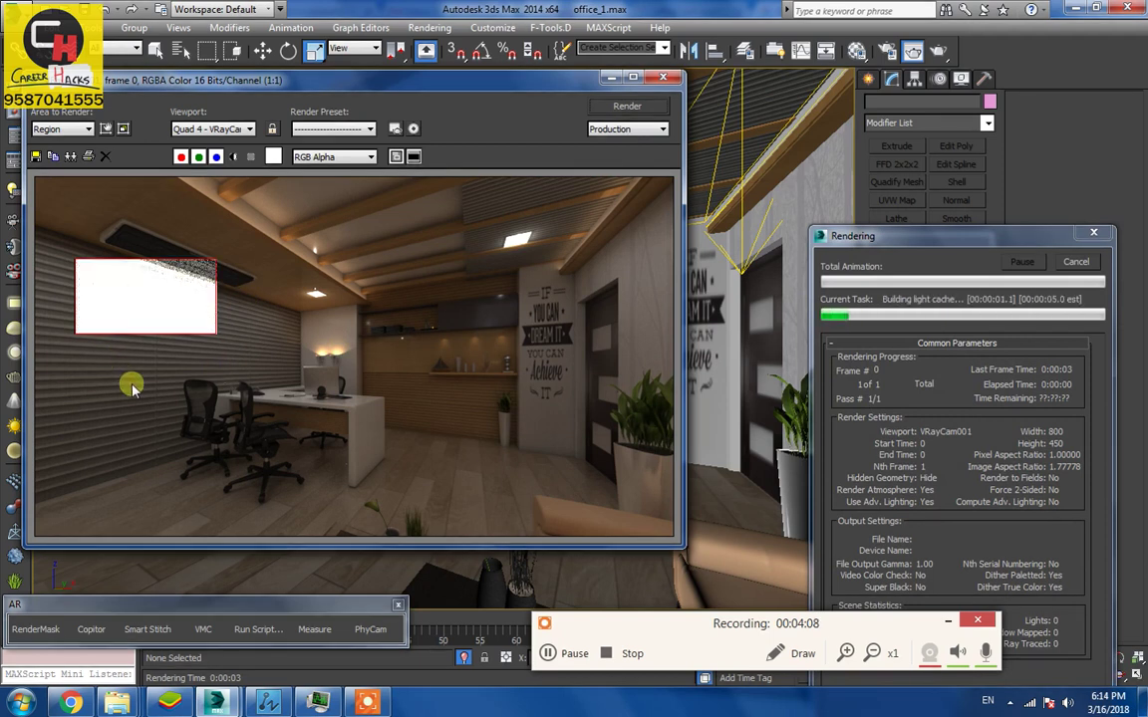
pyautogui.press('Escape')
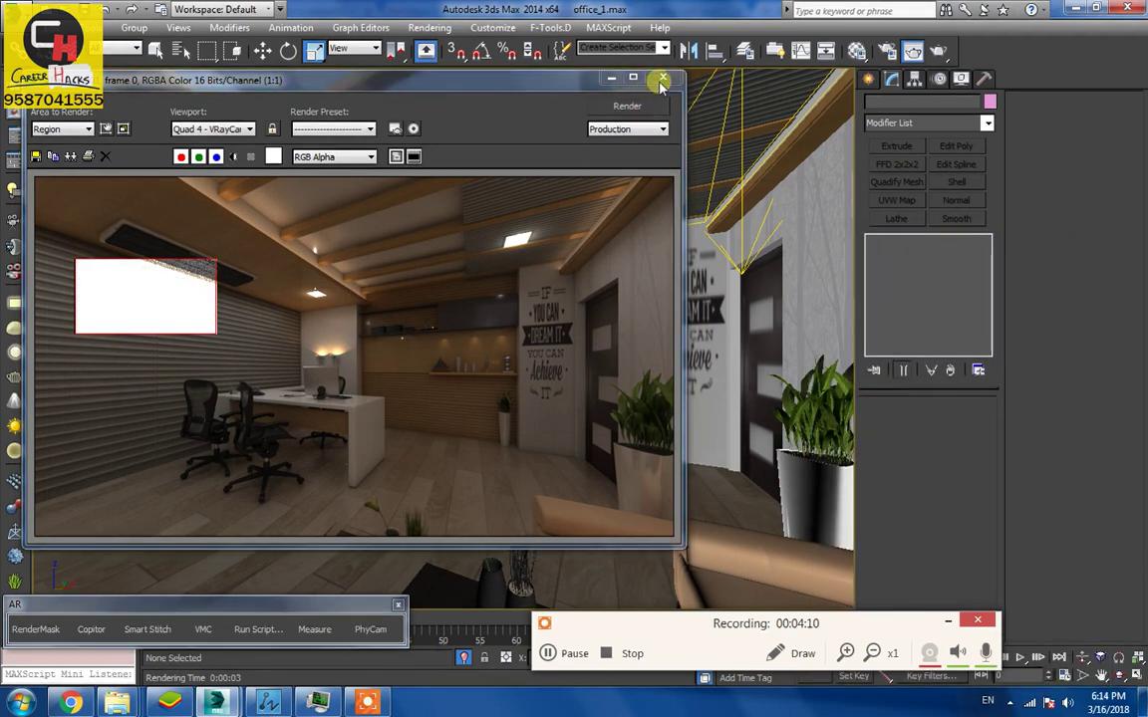
pyautogui.click(662, 80)
# Set the window VRayLightMtl '02 - Default' Color multiplier to 60
pyautogui.press('m')
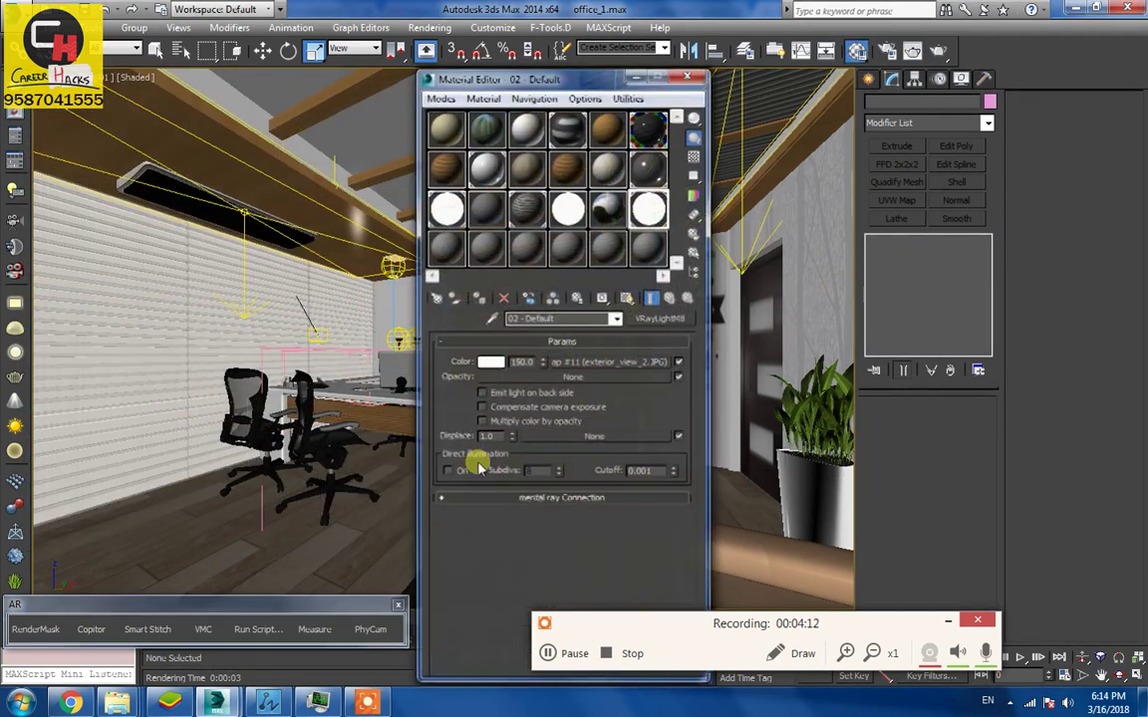
pyautogui.click(490, 318)
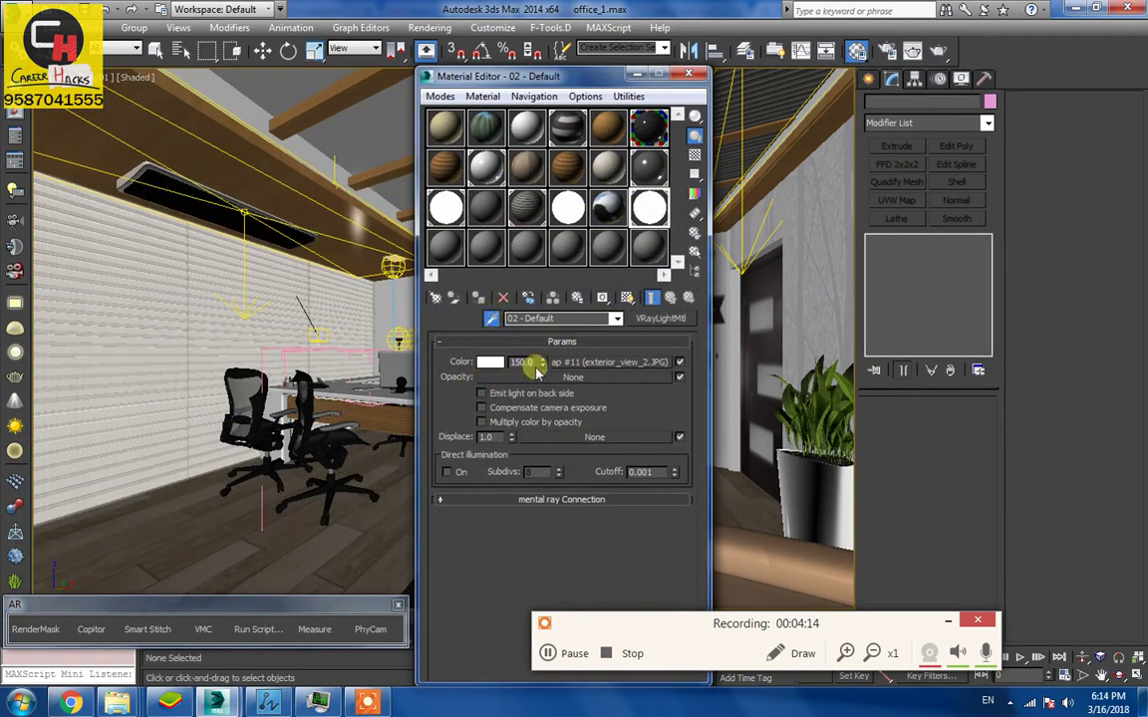
pyautogui.write('1')
pyautogui.press('Return')
pyautogui.write('60')
pyautogui.press('Return')
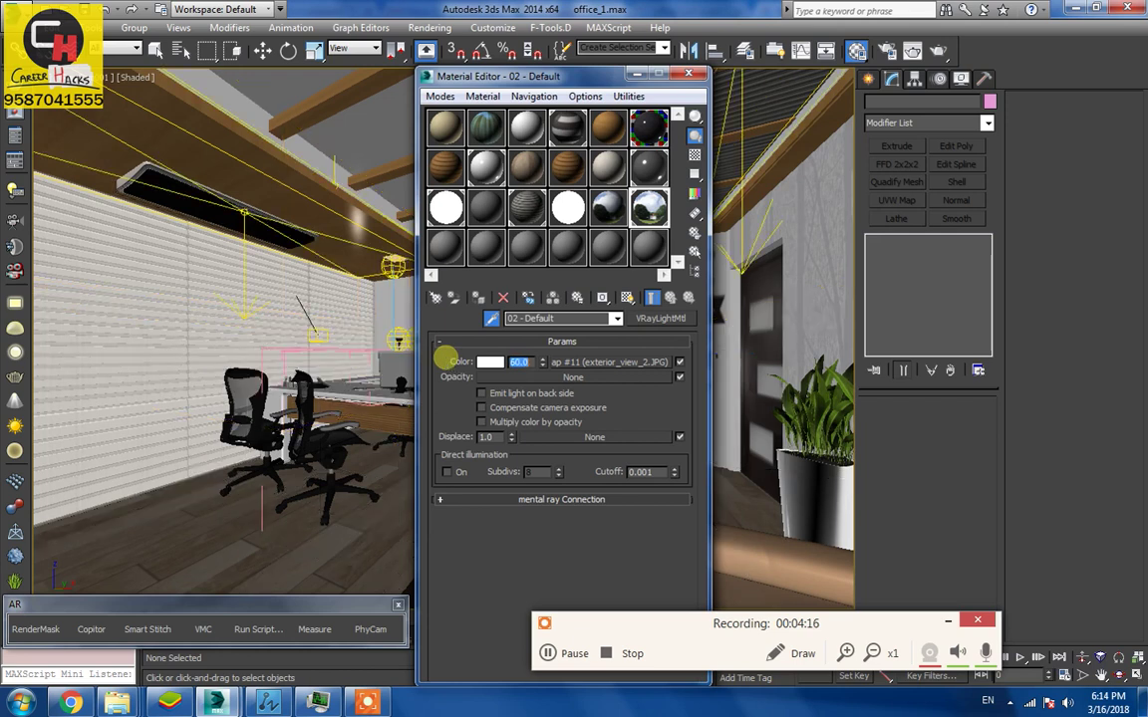
# Give the glass material '11 - Default' a grey 50 refraction colour and re-render the region
pyautogui.click(112, 360)
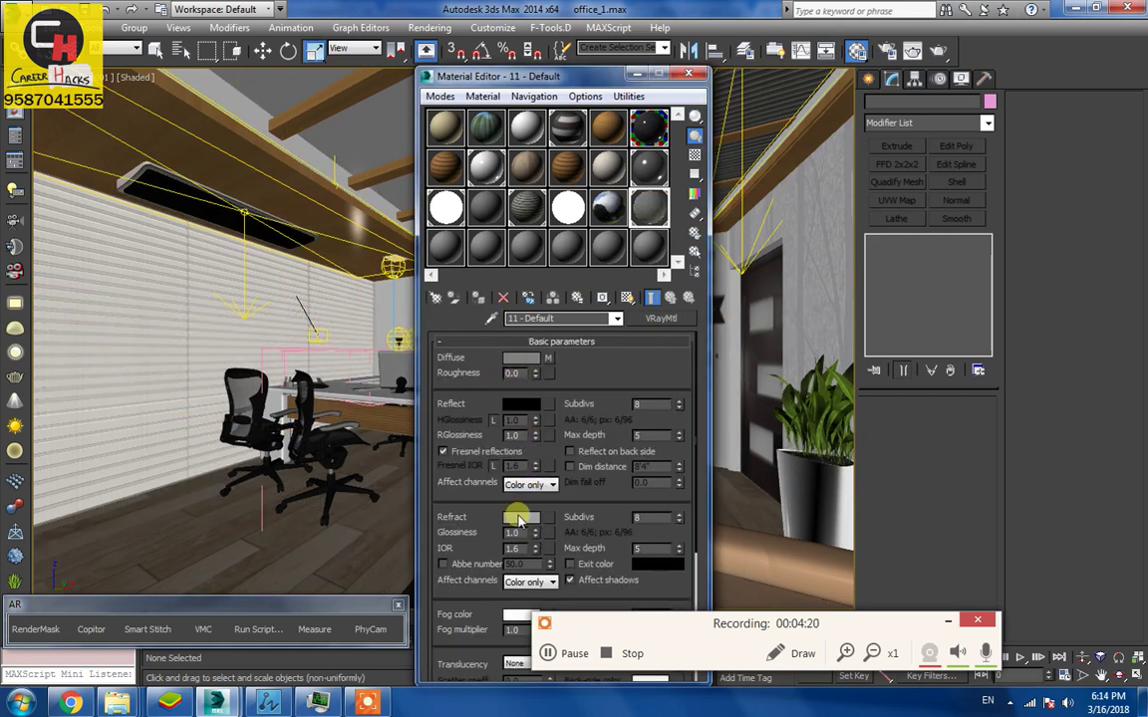
pyautogui.click(519, 519)
pyautogui.moveTo(593, 180); pyautogui.dragTo(498, 179)
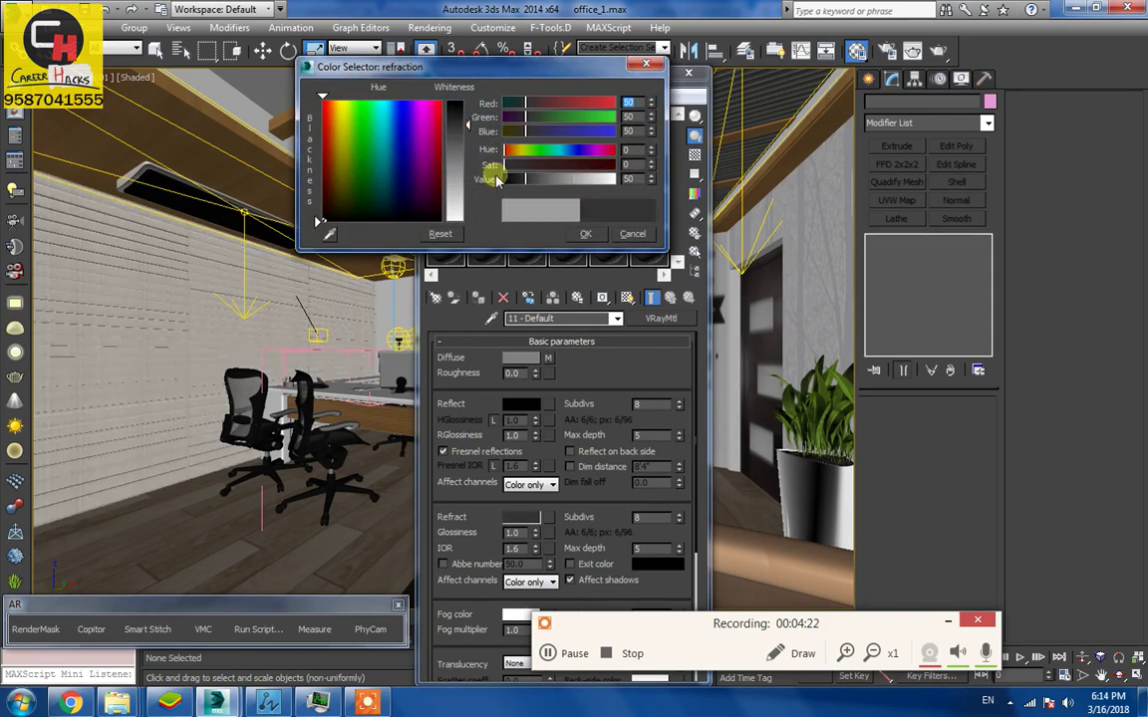
pyautogui.click(586, 234)
pyautogui.click(688, 73)
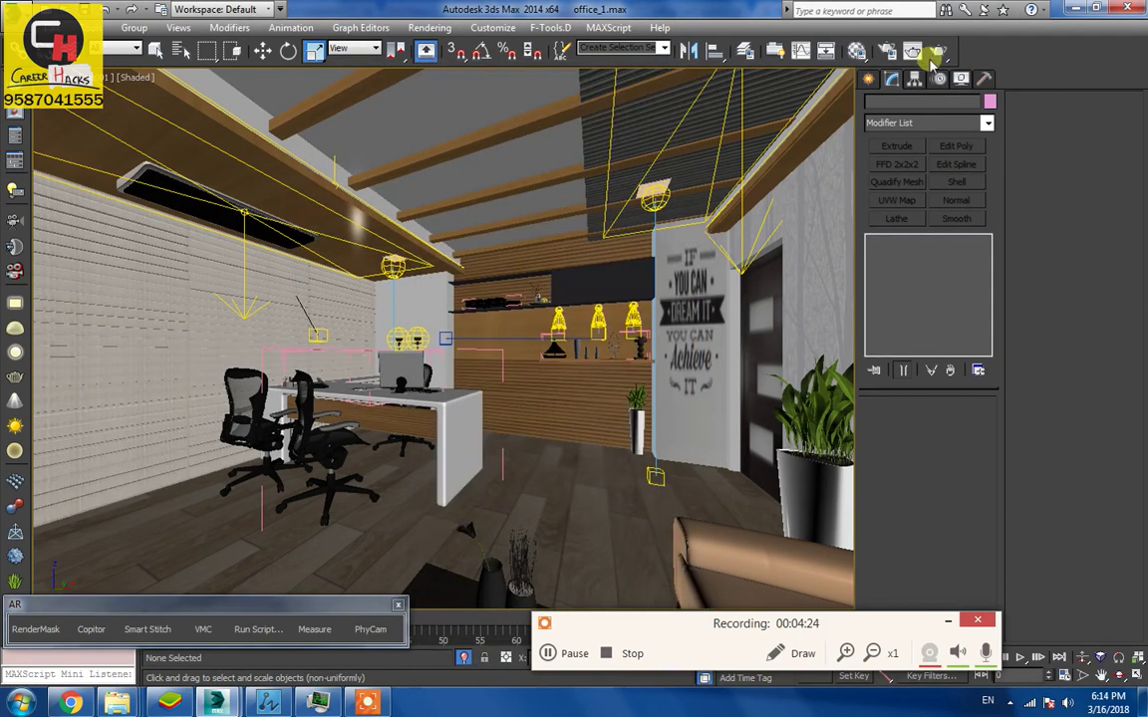
pyautogui.hotkey('shift', 'q')
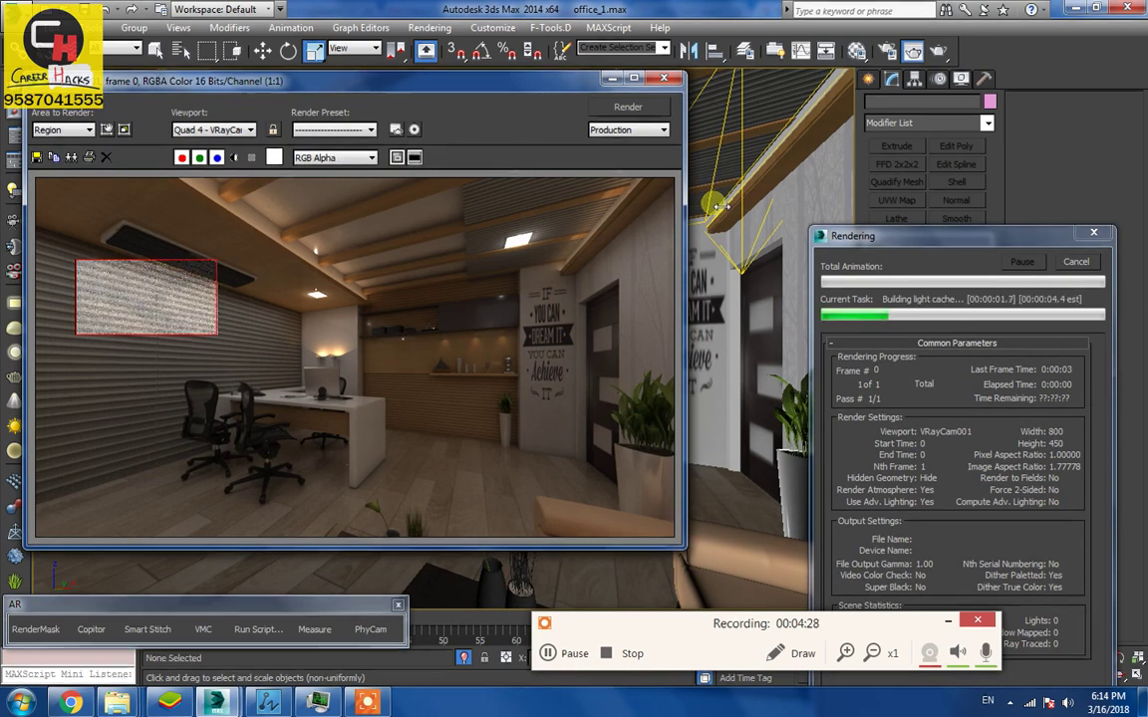
# Set Area to Render to View, render the full VRayCam001 view, then minimize the frame buffer
pyautogui.click(63, 131)
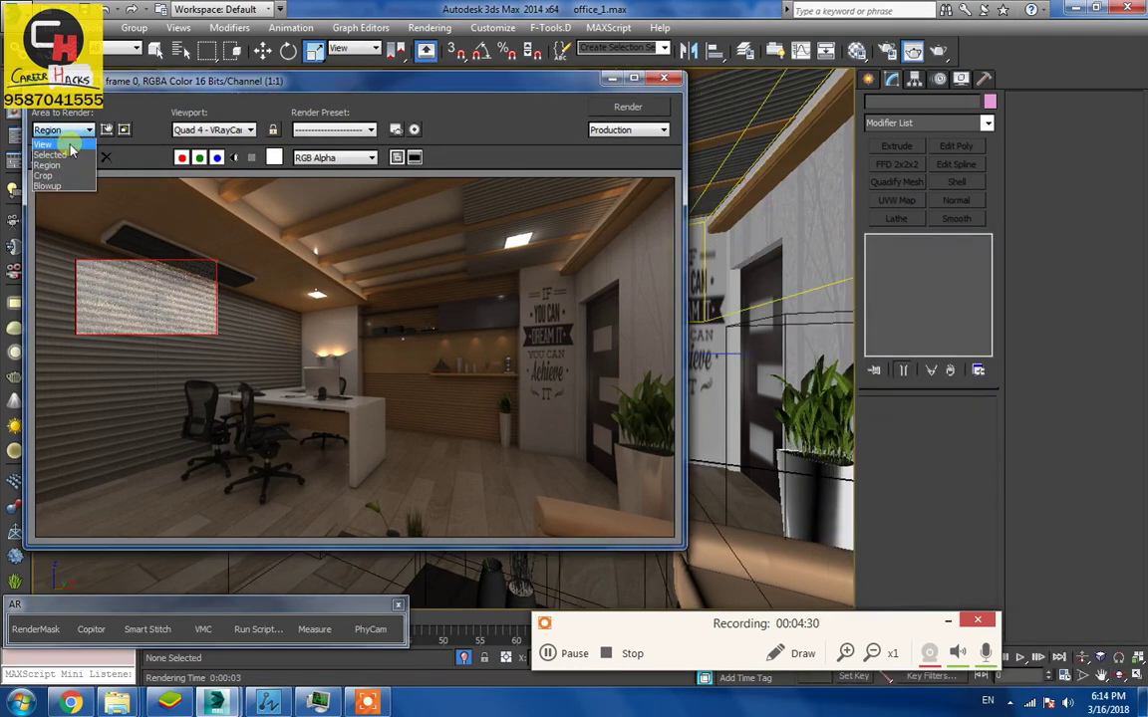
pyautogui.click(71, 145)
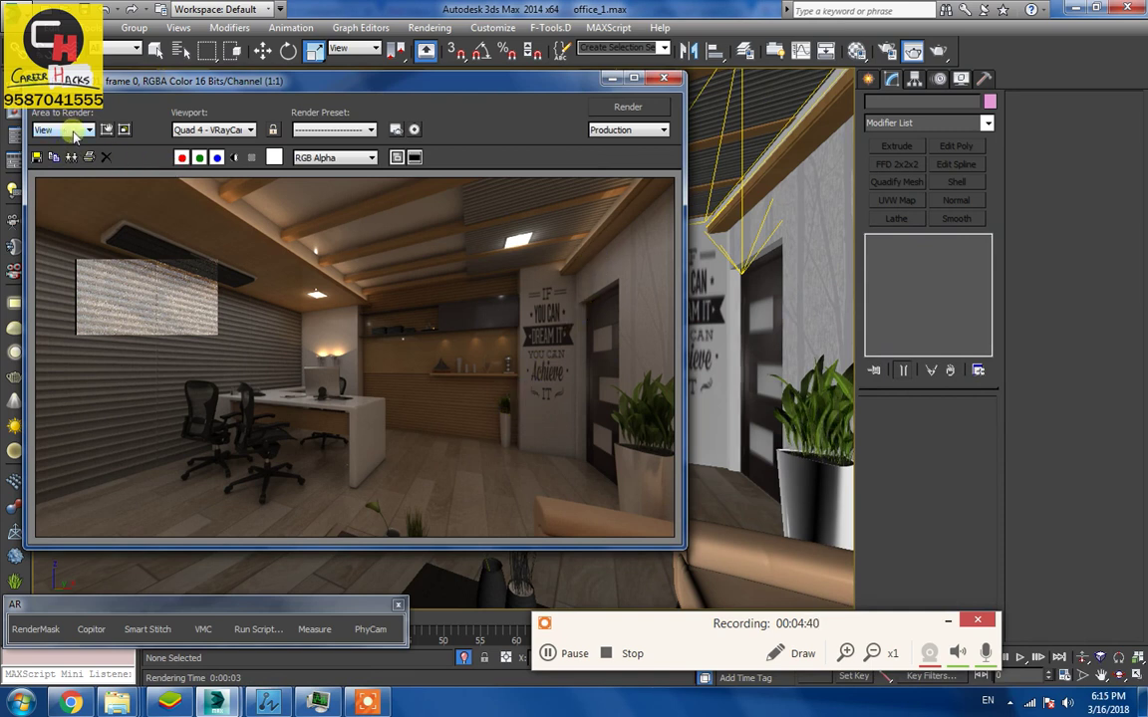
pyautogui.click(642, 111)
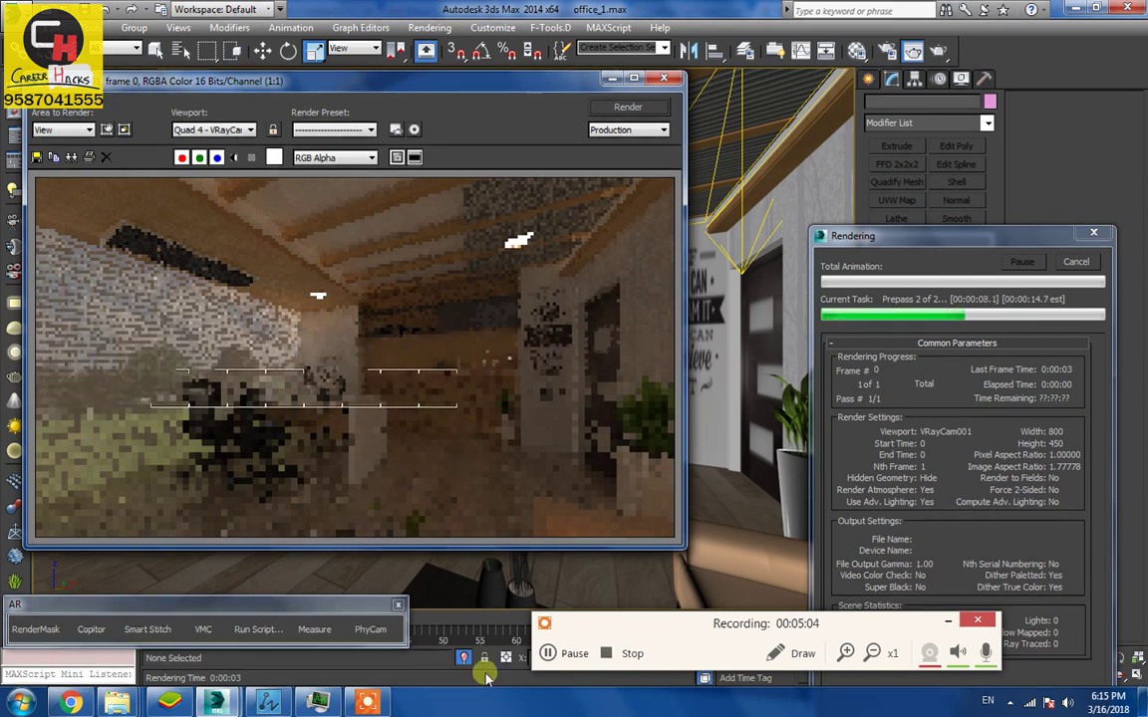
pyautogui.click(565, 652)
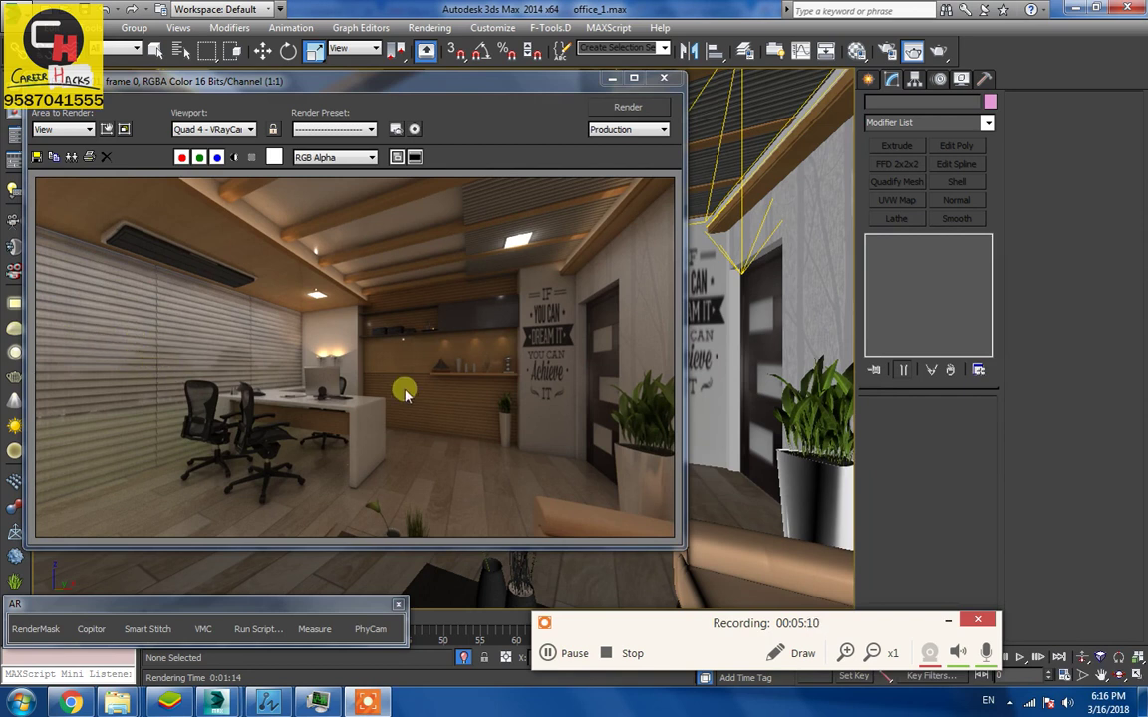
pyautogui.scroll(1, 447, 326)
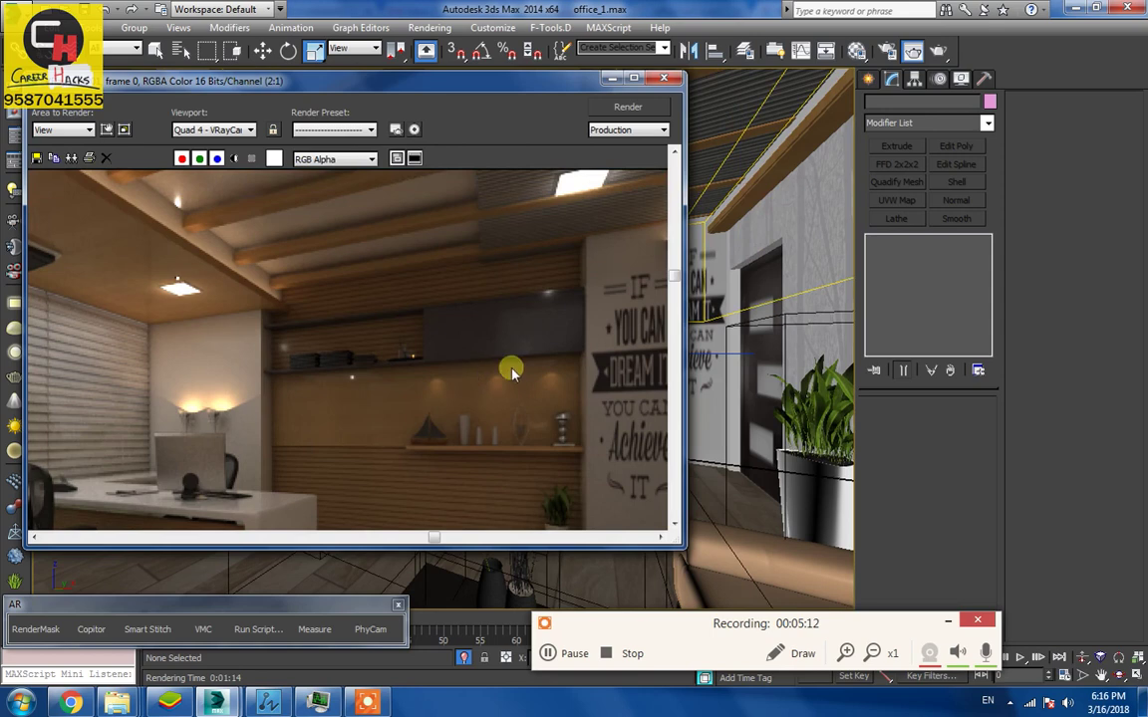
pyautogui.click(615, 80)
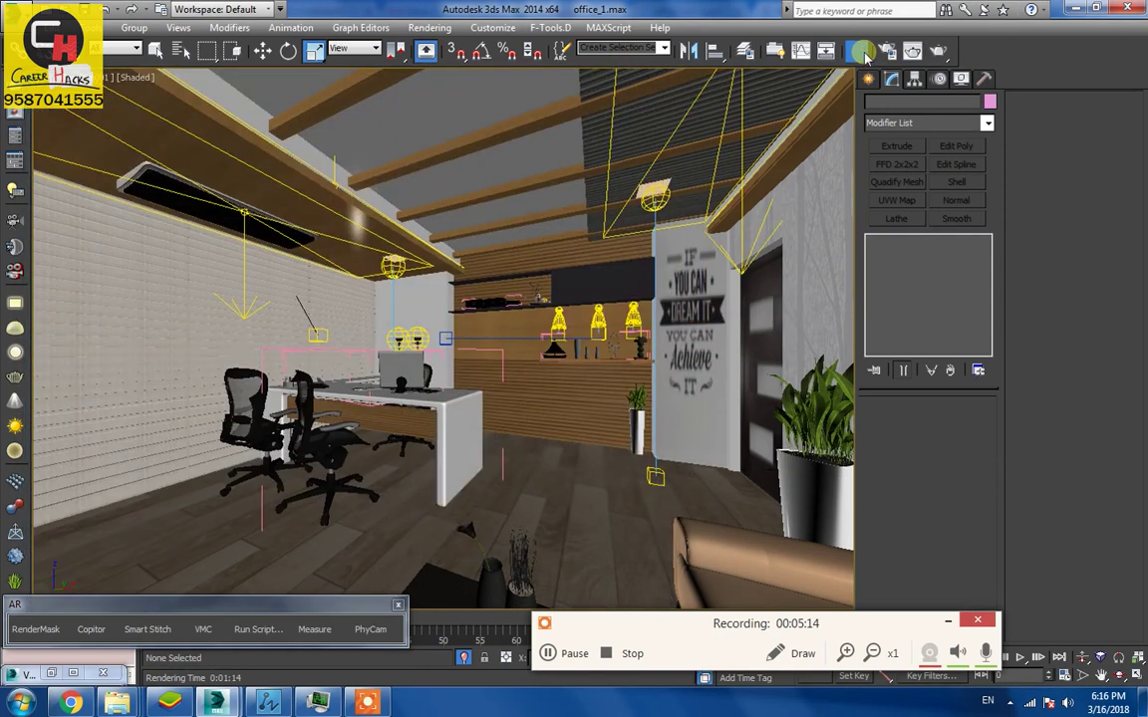
# Set the '06 - Default' material's diffuse colour to pure white
pyautogui.click(863, 55)
pyautogui.moveTo(478, 85); pyautogui.dragTo(797, 90)
pyautogui.click(819, 334)
pyautogui.click(513, 263)
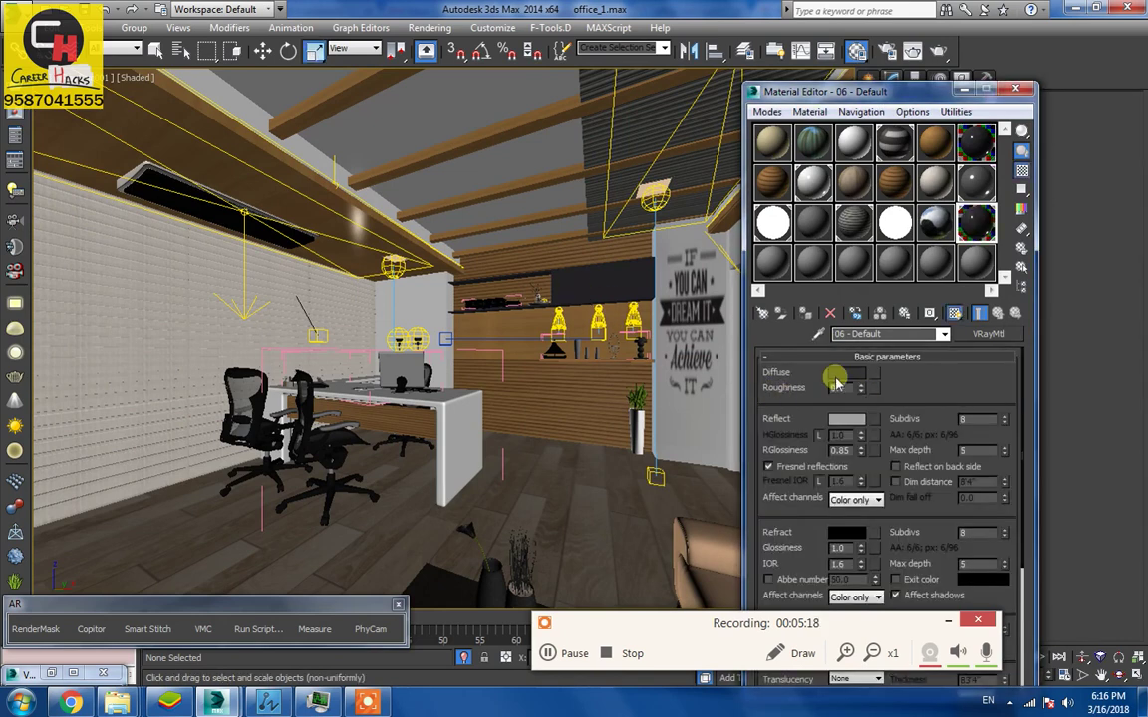
pyautogui.click(845, 374)
pyautogui.moveTo(538, 181); pyautogui.dragTo(607, 180)
pyautogui.click(583, 228)
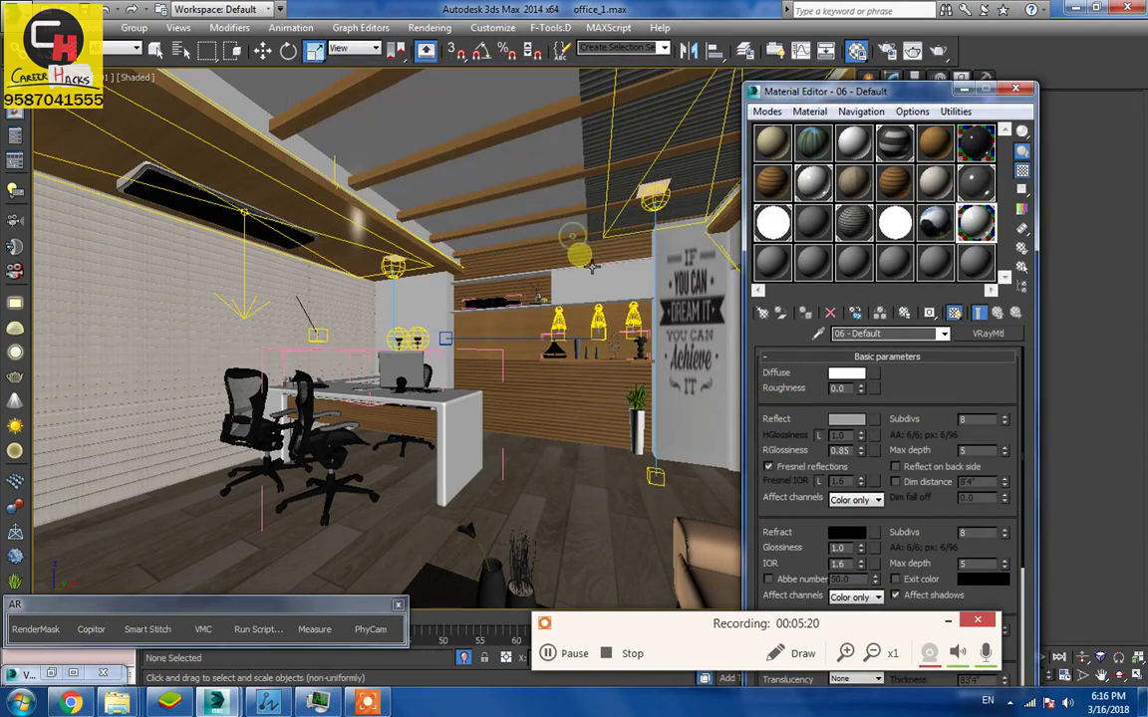
pyautogui.click(1014, 91)
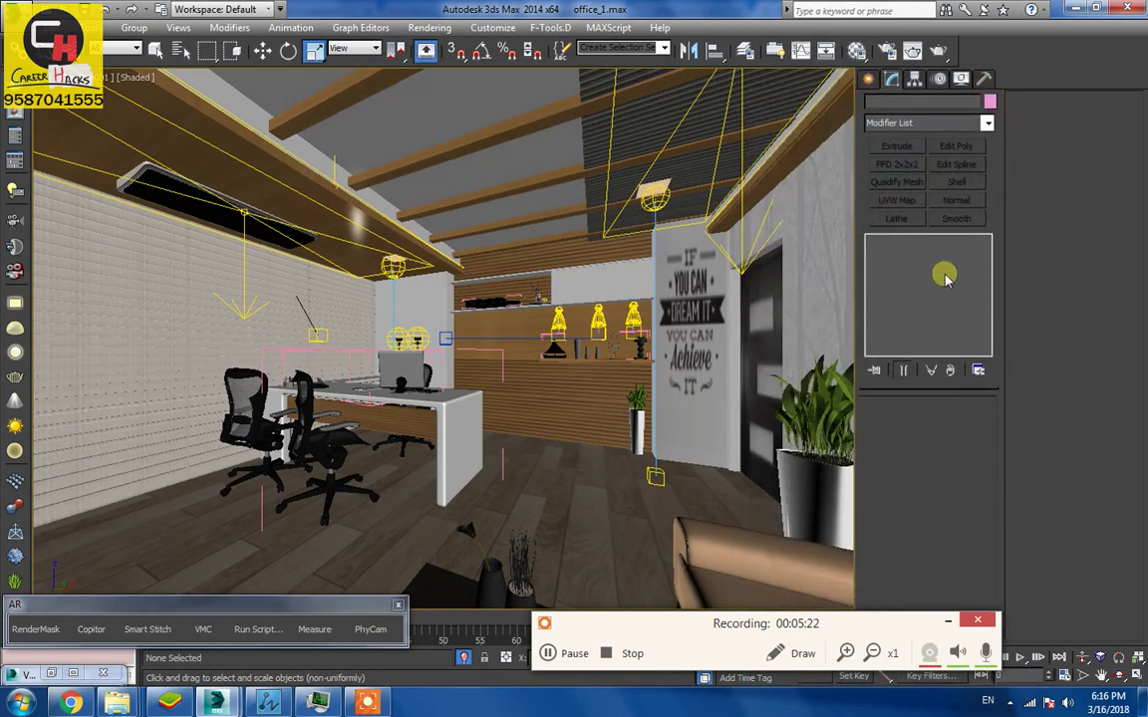
# Review the last office render, then orbit down to a low view of the desk
pyautogui.click(919, 56)
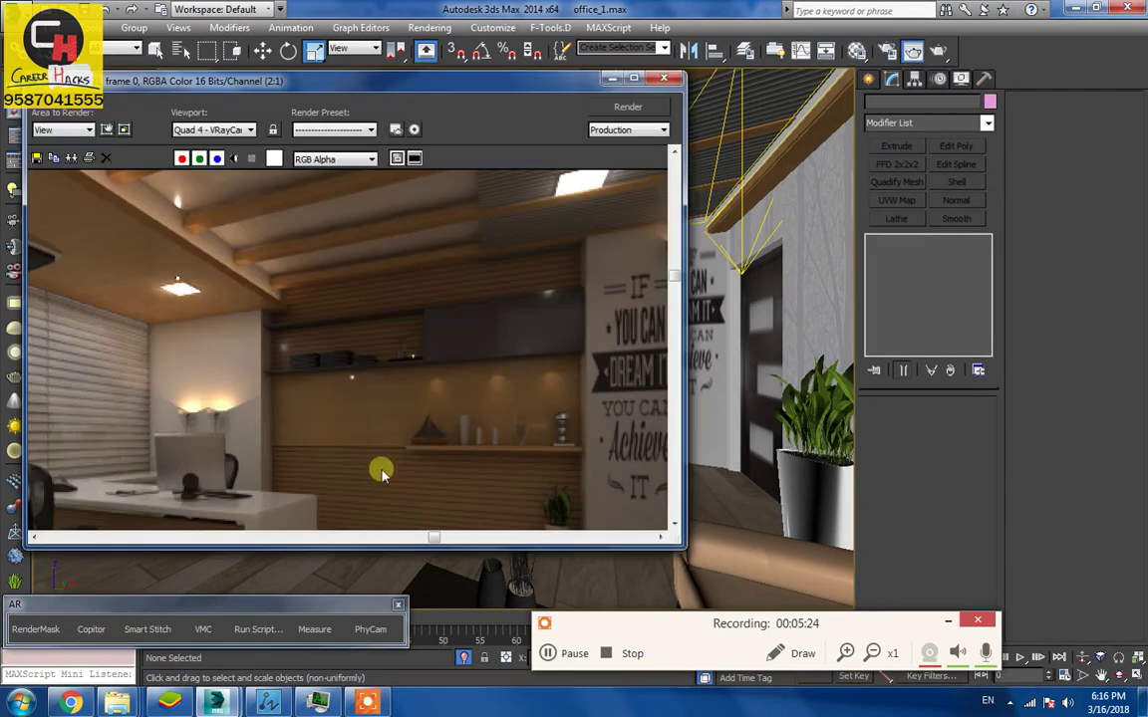
pyautogui.moveTo(389, 287); pyautogui.dragTo(360, 444, button='middle')
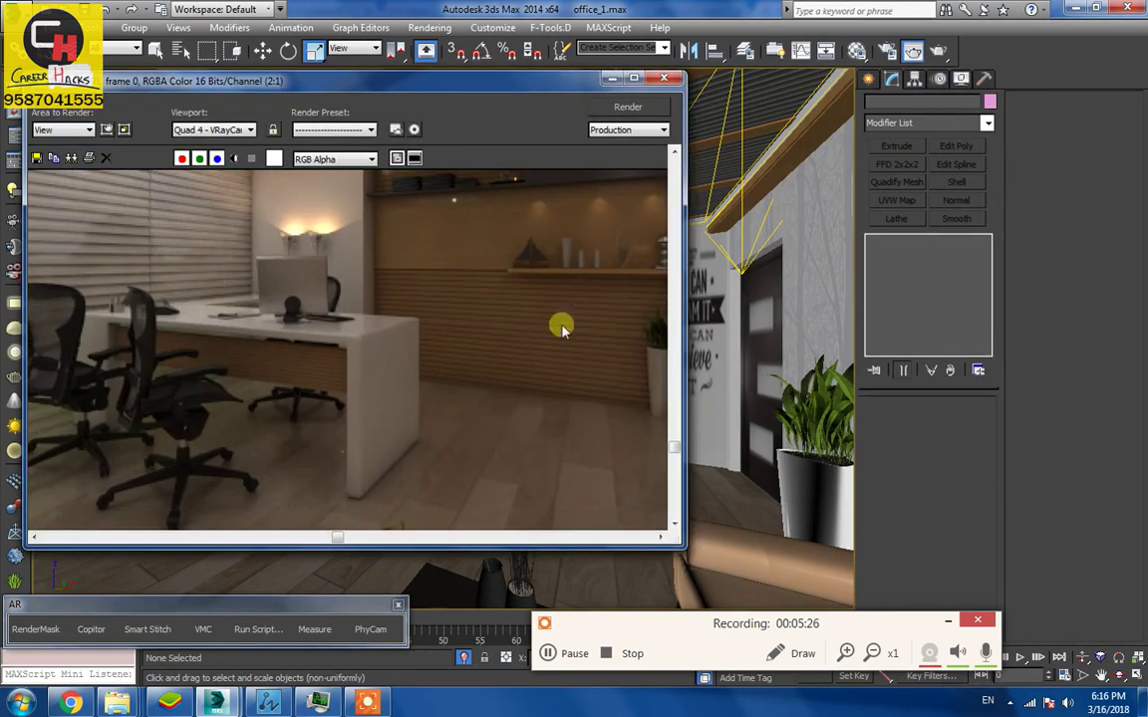
pyautogui.click(664, 77)
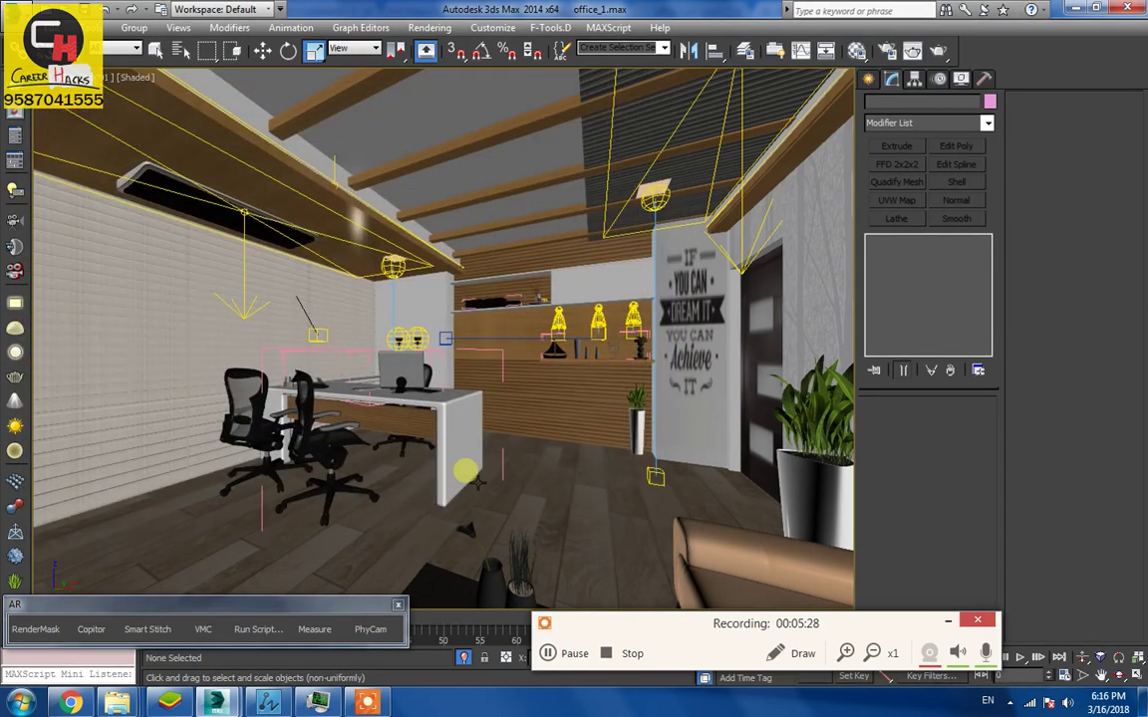
pyautogui.click(469, 474)
pyautogui.moveTo(469, 474)
pyautogui.keyDown('alt'); pyautogui.mouseDown(button='middle')
pyautogui.moveTo(551, 404)
pyautogui.moveTo(405, 418)
pyautogui.mouseUp(button='middle'); pyautogui.keyUp('alt')
# Start a box from the quad menu, then cancel it by switching to Move
pyautogui.scroll(3, 405, 418)
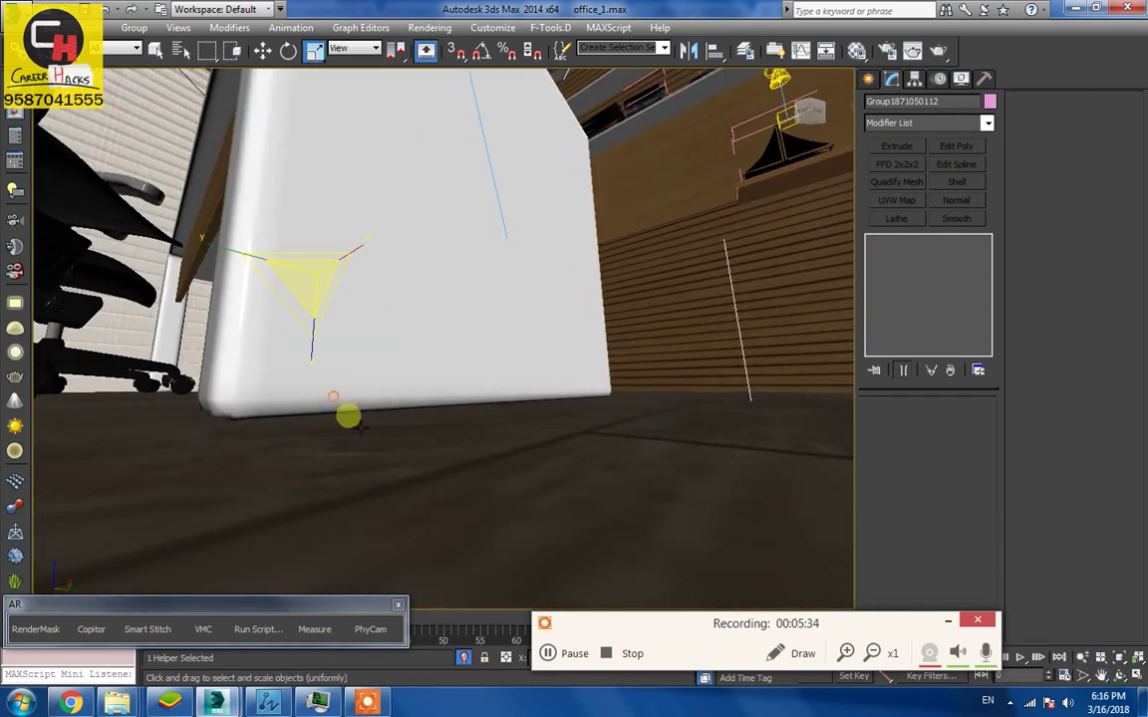
pyautogui.rightClick(475, 426)
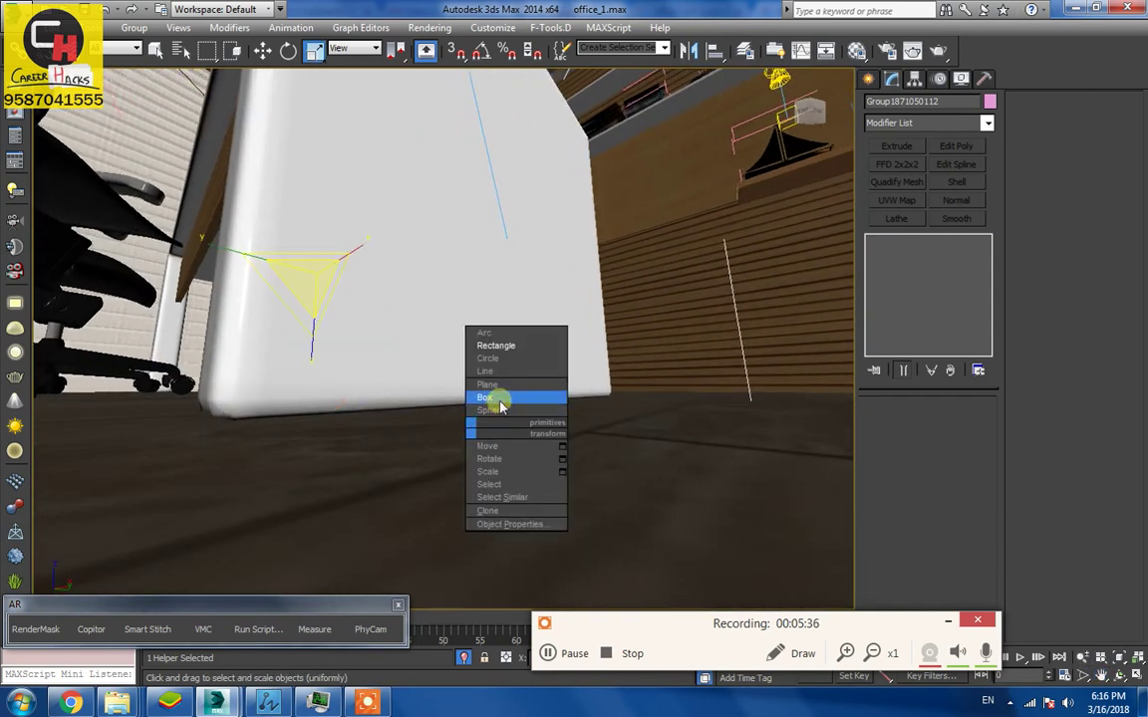
pyautogui.click(502, 406)
pyautogui.scroll(-3, 446, 453)
pyautogui.rightClick(454, 458)
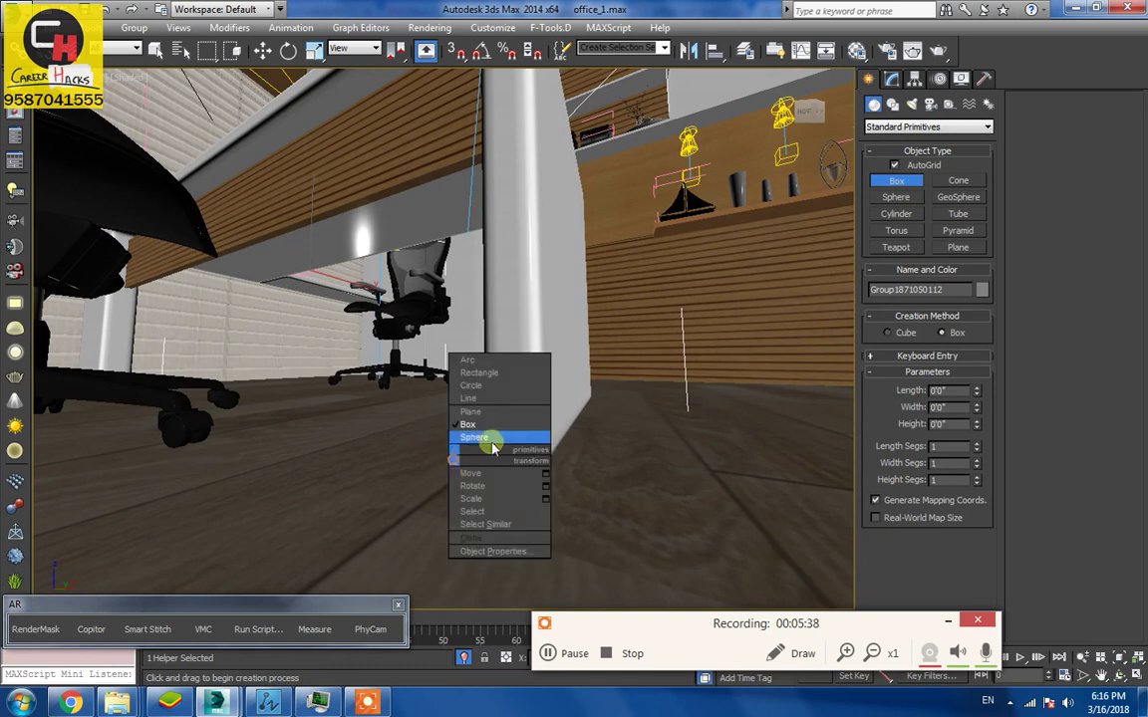
pyautogui.press('w')
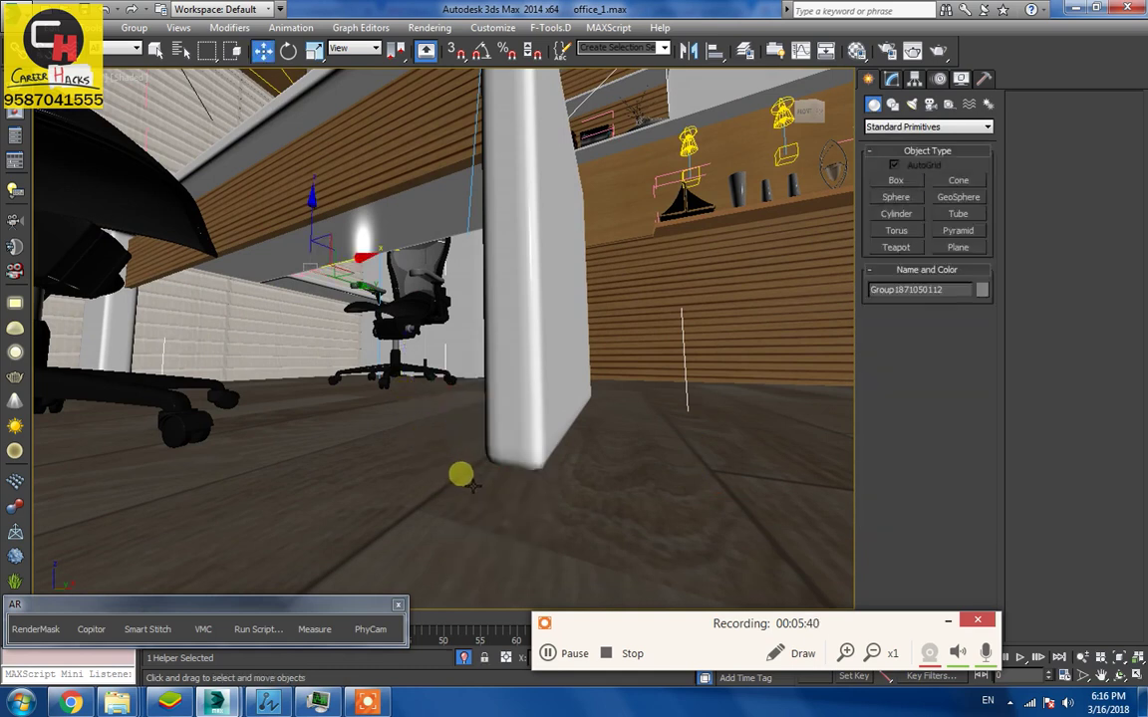
# Select Rectangle008's leg-base vertices at the MeshSmooth Vertex level
pyautogui.click(528, 437)
pyautogui.click(891, 80)
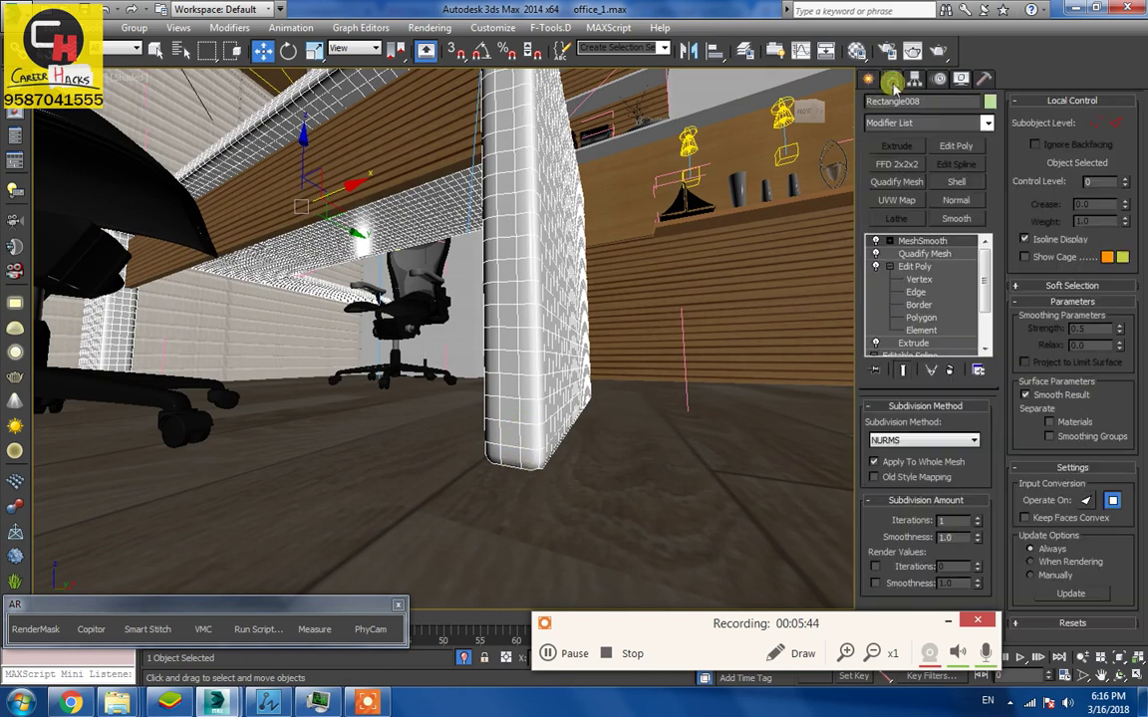
pyautogui.click(890, 242)
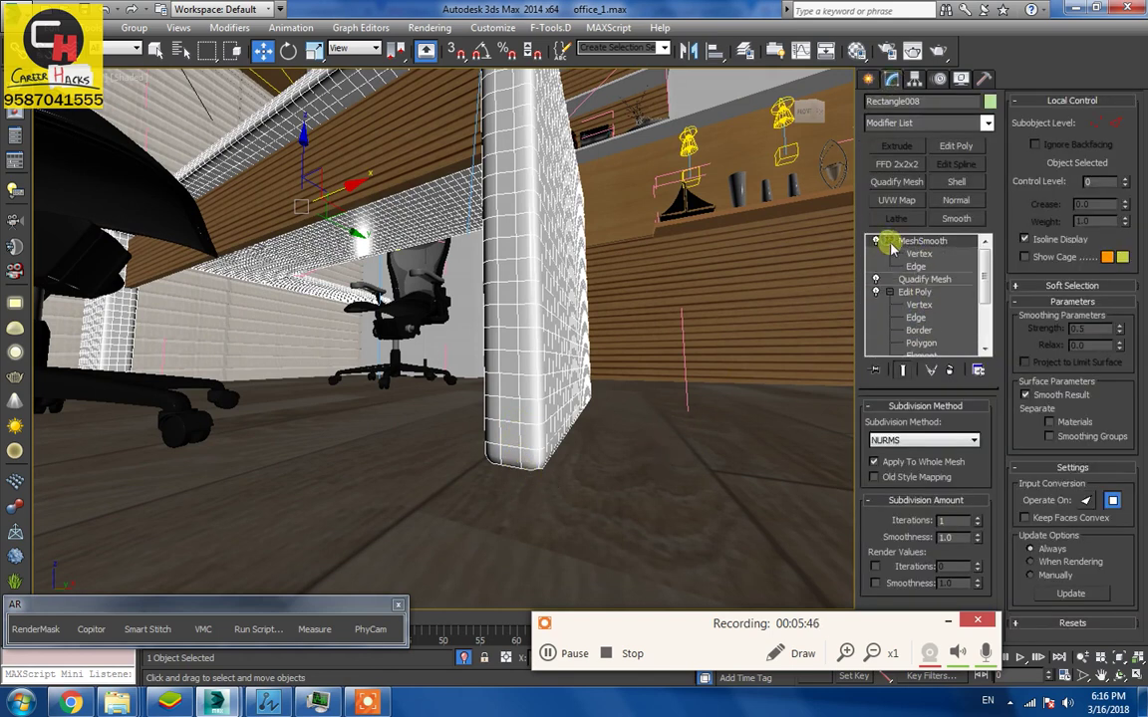
pyautogui.click(906, 256)
pyautogui.keyDown('alt'); pyautogui.moveTo(598, 510); pyautogui.dragTo(610, 500, button='middle'); pyautogui.keyUp('alt')
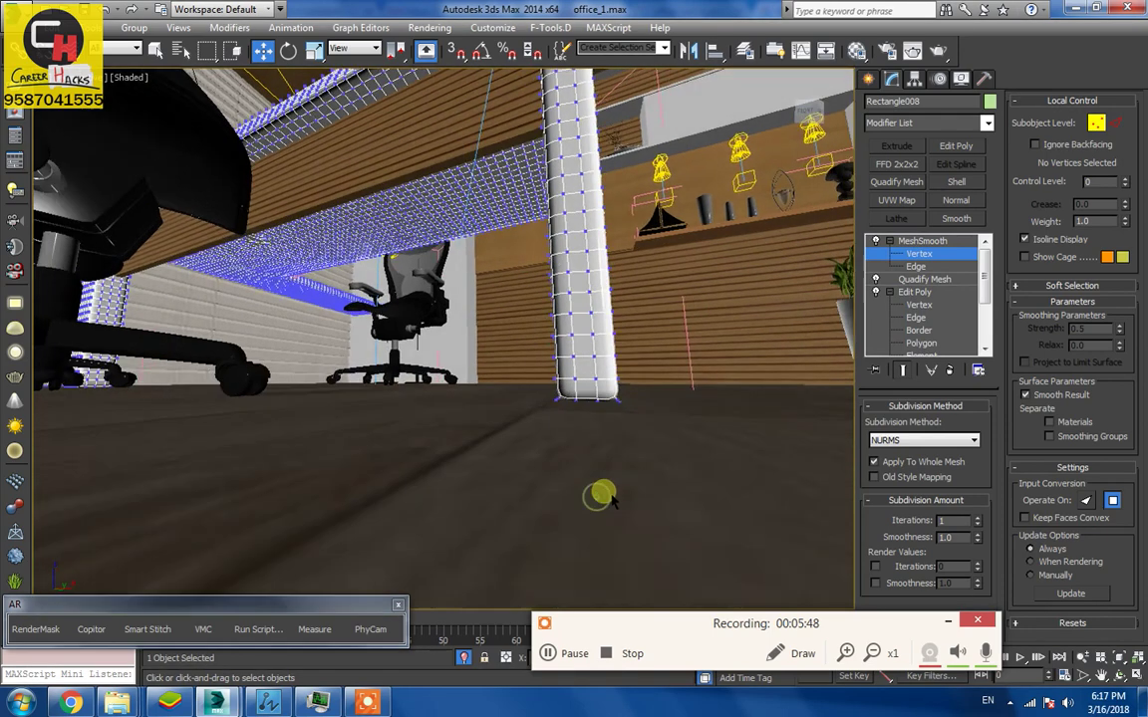
pyautogui.moveTo(681, 396); pyautogui.dragTo(681, 396)
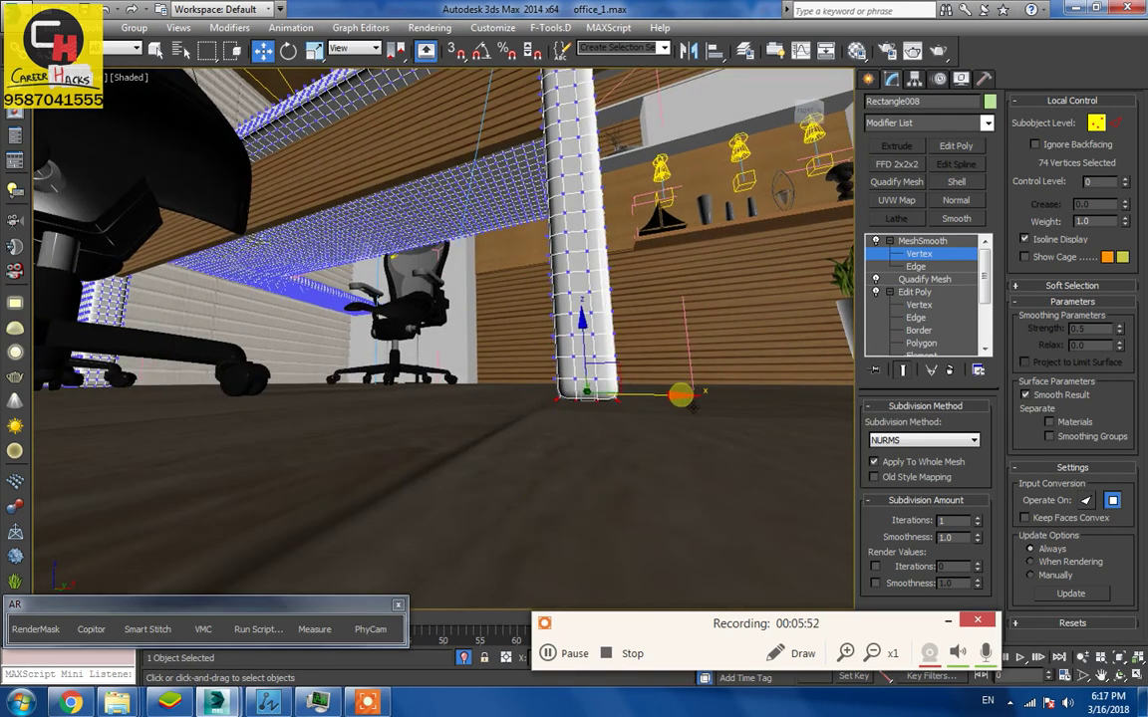
# Switch to wireframe and orbit around the desk leg and chairs
pyautogui.press('F3')
pyautogui.moveTo(641, 426)
pyautogui.keyDown('alt'); pyautogui.mouseDown(button='middle')
pyautogui.moveTo(541, 454)
pyautogui.moveTo(520, 472)
pyautogui.moveTo(520, 453)
pyautogui.moveTo(310, 457)
pyautogui.moveTo(349, 476)
pyautogui.moveTo(423, 475)
pyautogui.moveTo(433, 460)
pyautogui.moveTo(409, 525)
pyautogui.moveTo(525, 478)
pyautogui.moveTo(577, 526)
pyautogui.mouseUp(button='middle'); pyautogui.keyUp('alt')
pyautogui.scroll(5, 409, 525)
pyautogui.scroll(1, 410, 526)
# Draw a thin box along the desk leg's base and convert it to Editable Poly
pyautogui.rightClick(592, 476)
pyautogui.click(612, 496)
pyautogui.press('F3')
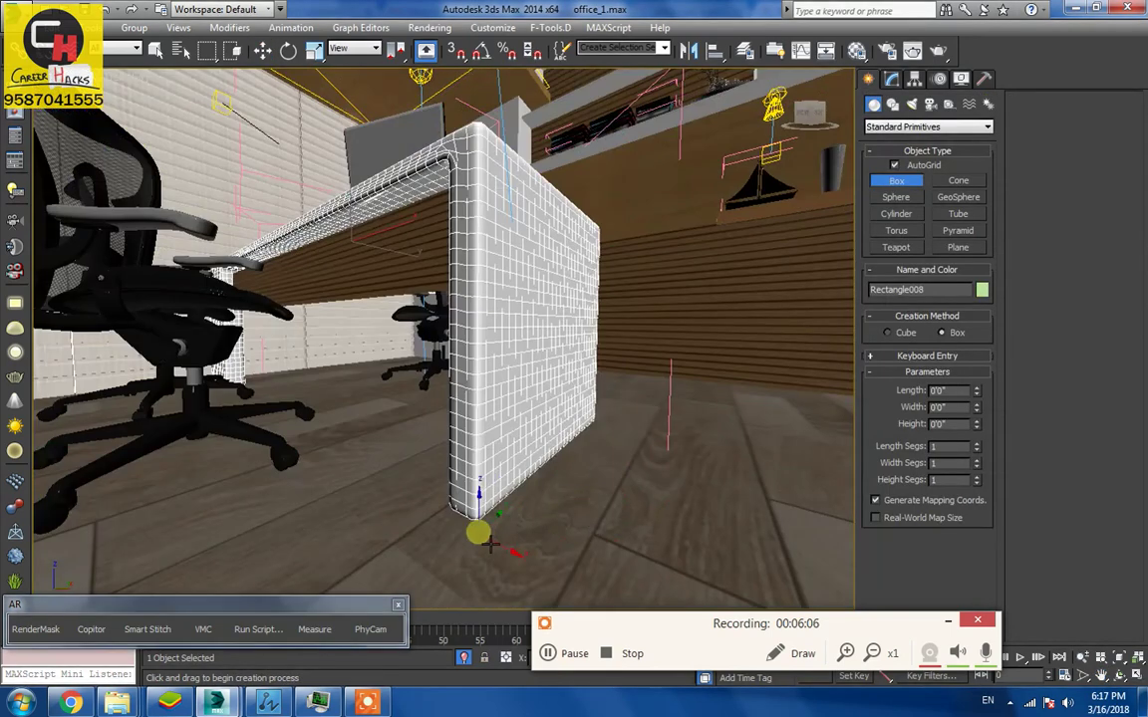
pyautogui.moveTo(445, 511)
pyautogui.mouseDown()
pyautogui.moveTo(495, 533)
pyautogui.moveTo(609, 426)
pyautogui.mouseUp()
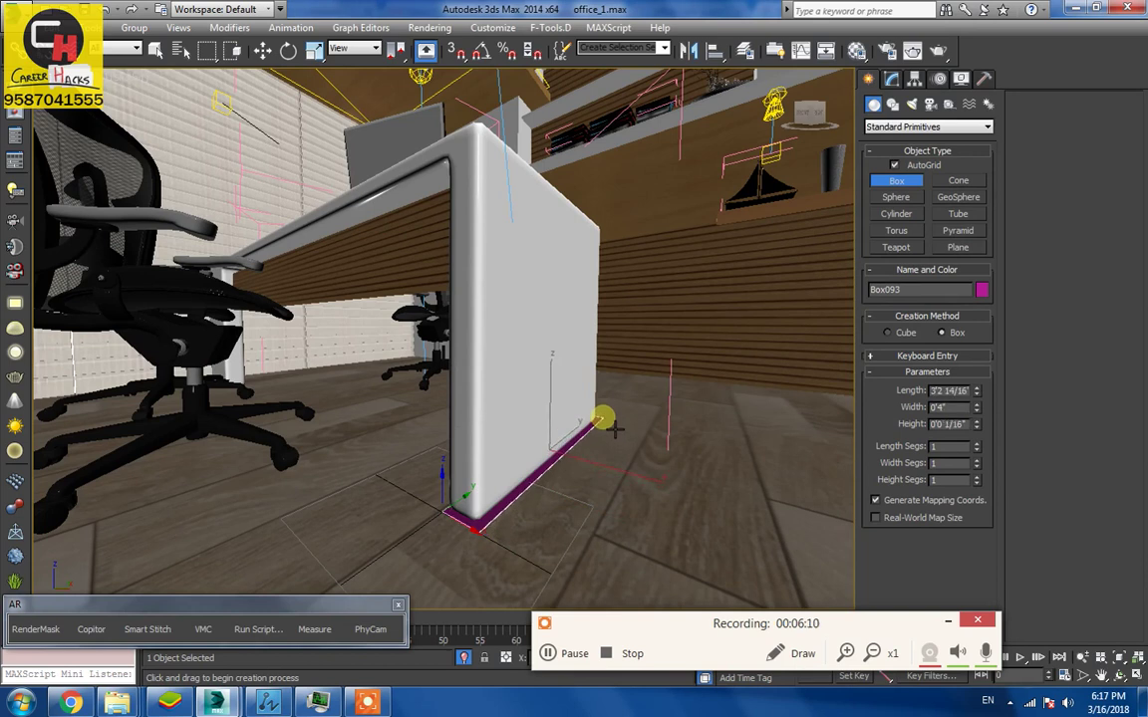
pyautogui.moveTo(612, 427)
pyautogui.mouseDown(button='middle')
pyautogui.moveTo(605, 416)
pyautogui.moveTo(396, 520)
pyautogui.moveTo(287, 451)
pyautogui.moveTo(551, 464)
pyautogui.mouseUp(button='middle')
pyautogui.rightClick(631, 420)
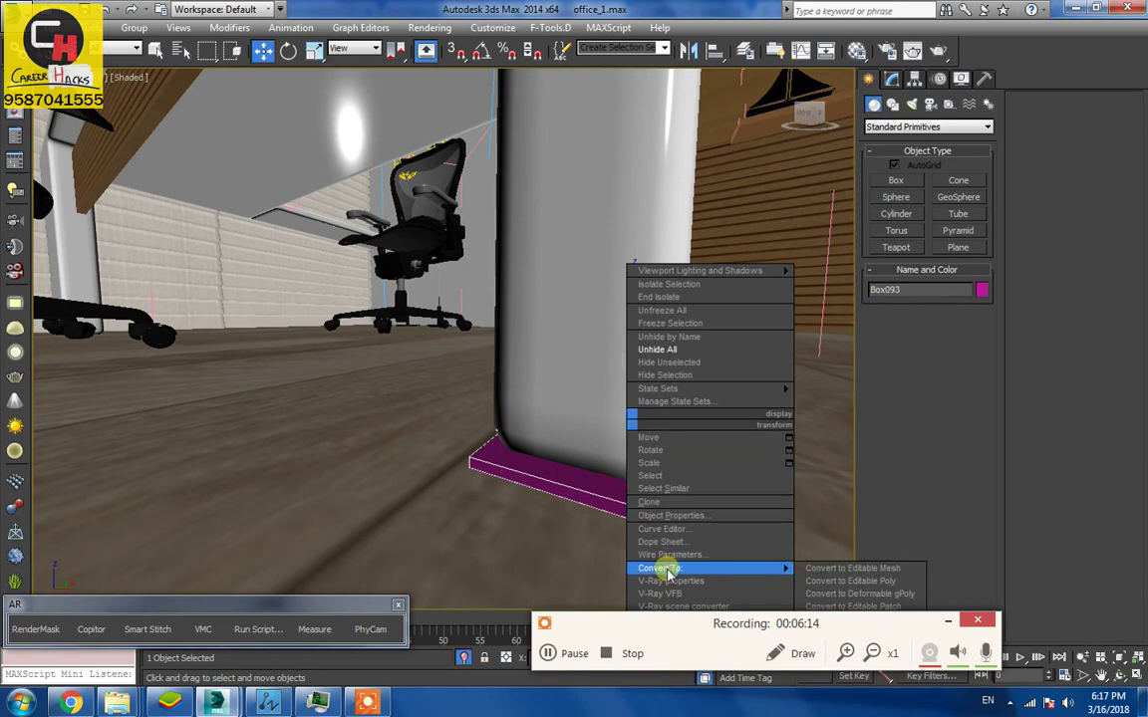
pyautogui.click(850, 581)
# Snap the slab's end vertices onto the leg's edge with vertex snapping
pyautogui.press('1')
pyautogui.keyDown('alt'); pyautogui.moveTo(646, 469); pyautogui.dragTo(610, 502, button='middle'); pyautogui.keyUp('alt')
pyautogui.moveTo(638, 553); pyautogui.dragTo(805, 479)
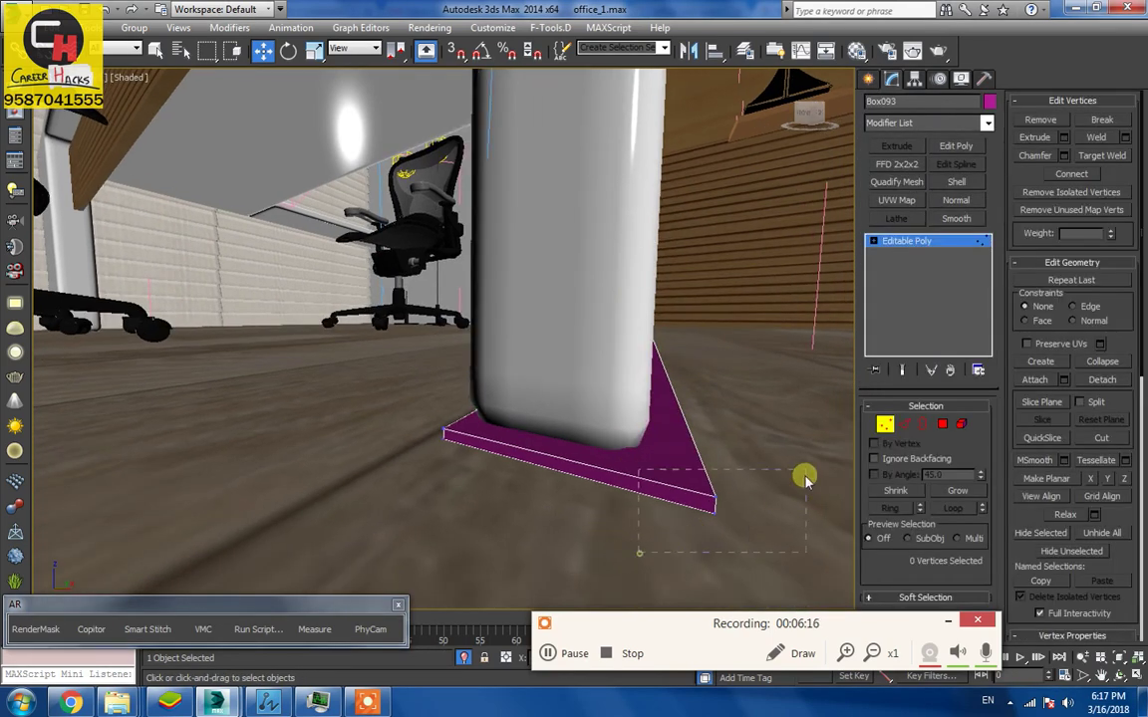
pyautogui.moveTo(500, 417); pyautogui.dragTo(444, 505)
pyautogui.keyDown('alt'); pyautogui.moveTo(607, 495); pyautogui.dragTo(551, 488, button='middle'); pyautogui.keyUp('alt')
pyautogui.press('s')
pyautogui.moveTo(582, 449); pyautogui.dragTo(651, 546)
# Snap the slab's right-end vertices to the leg's corner and exit vertex editing
pyautogui.keyDown('alt'); pyautogui.moveTo(650, 546); pyautogui.dragTo(713, 563, button='middle'); pyautogui.keyUp('alt')
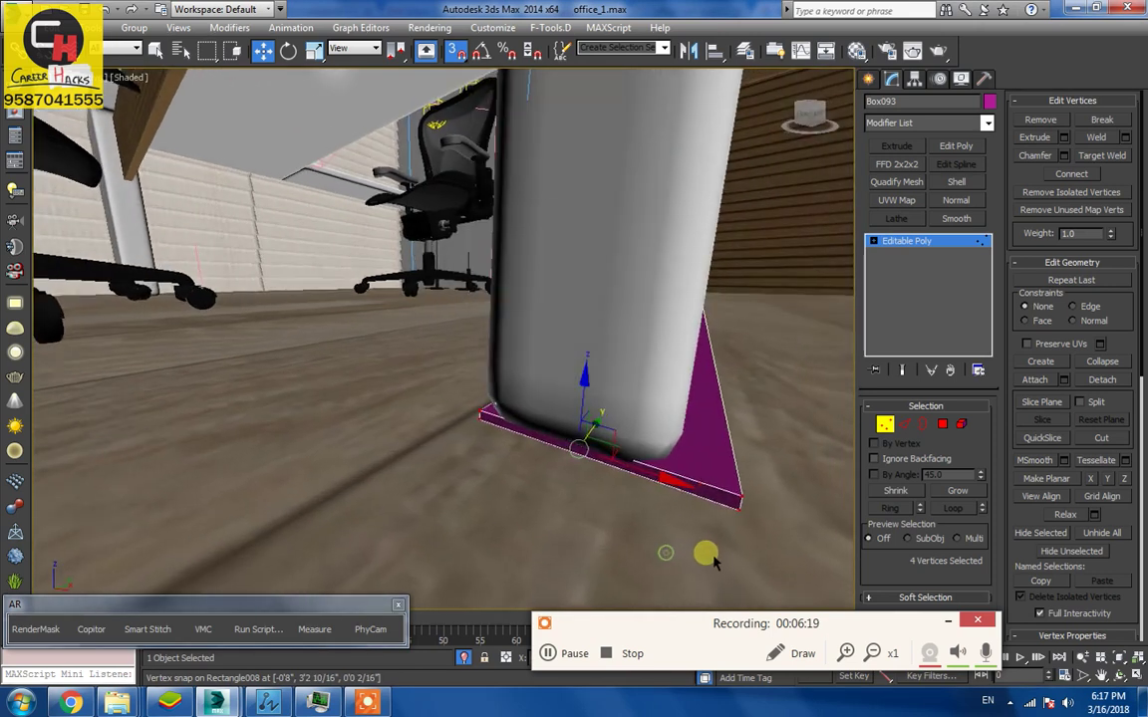
pyautogui.moveTo(768, 469)
pyautogui.keyDown('alt'); pyautogui.mouseDown(button='middle')
pyautogui.moveTo(738, 399)
pyautogui.moveTo(718, 289)
pyautogui.mouseUp(button='middle'); pyautogui.keyUp('alt')
pyautogui.moveTo(717, 289); pyautogui.dragTo(665, 393)
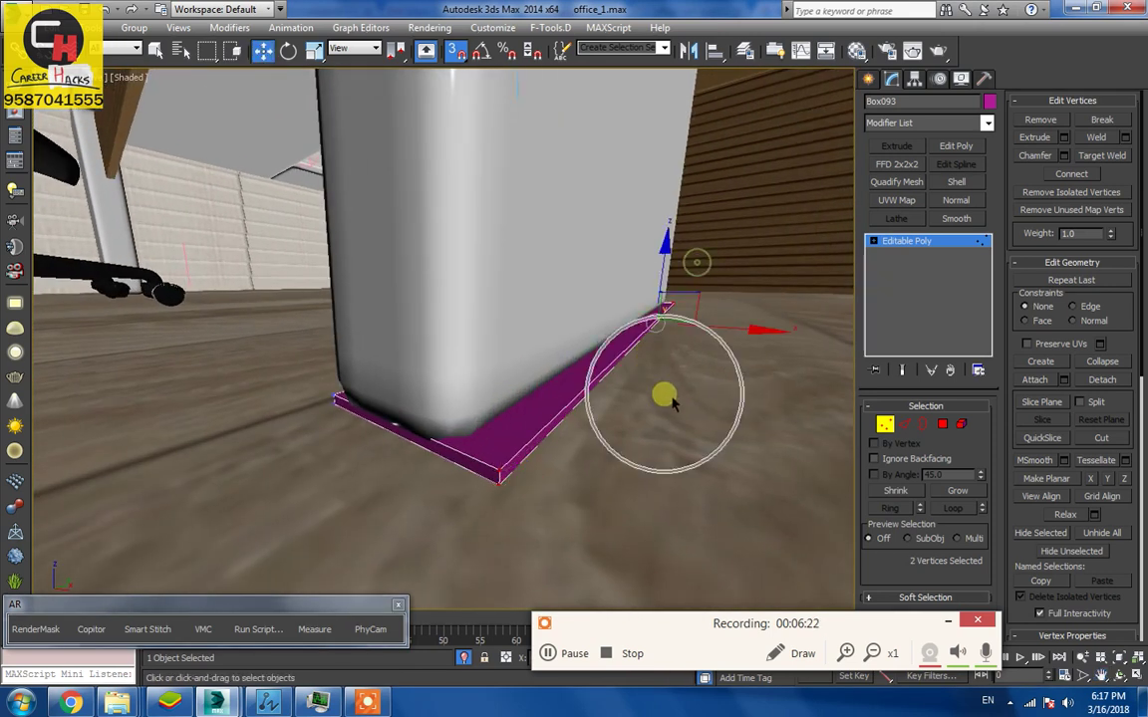
pyautogui.moveTo(659, 317); pyautogui.dragTo(448, 441)
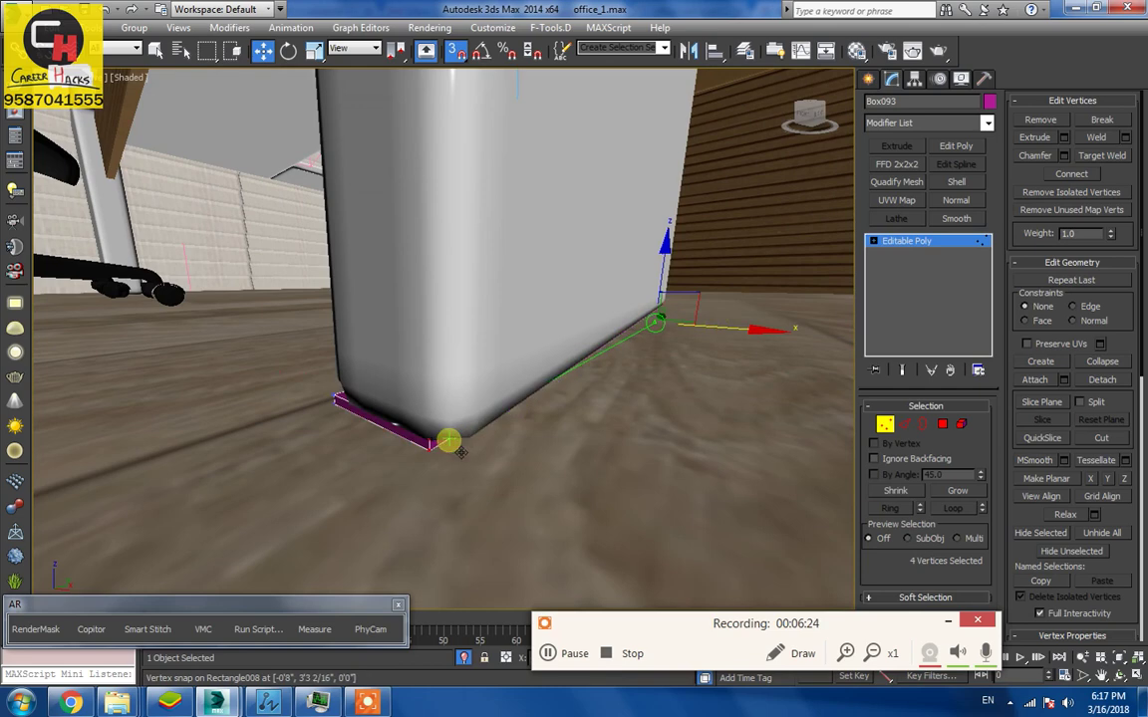
pyautogui.moveTo(456, 438)
pyautogui.keyDown('alt'); pyautogui.mouseDown(button='middle')
pyautogui.moveTo(456, 495)
pyautogui.moveTo(487, 515)
pyautogui.moveTo(392, 444)
pyautogui.mouseUp(button='middle'); pyautogui.keyUp('alt')
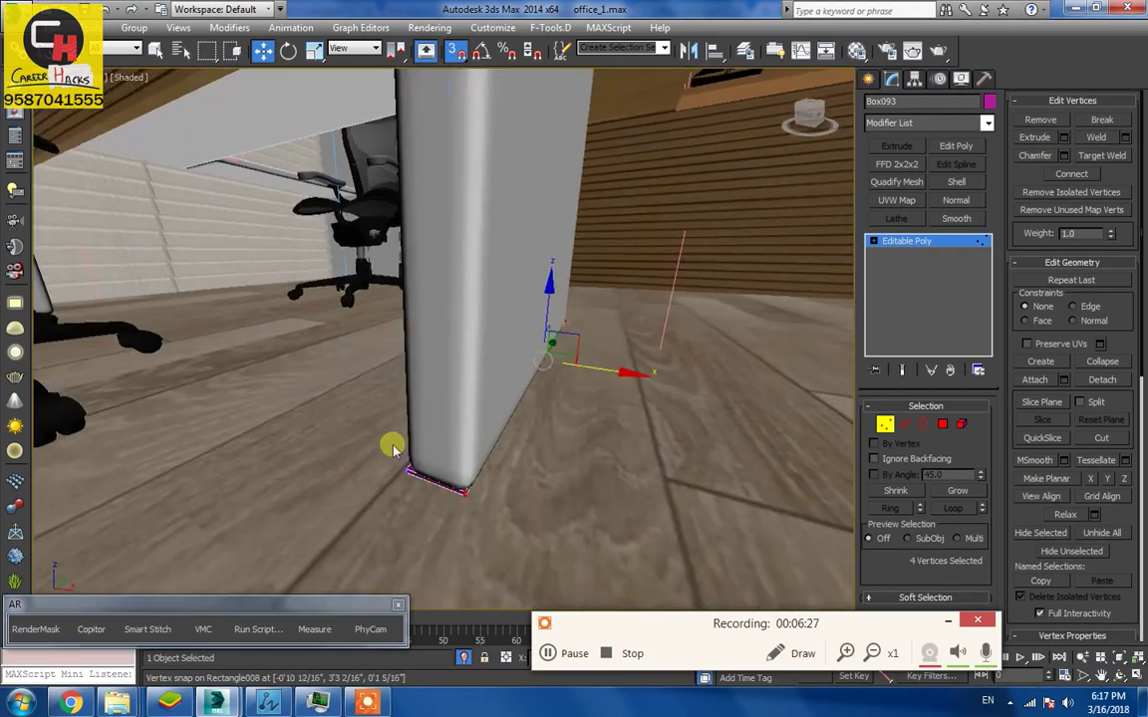
pyautogui.click(917, 247)
pyautogui.moveTo(559, 374)
pyautogui.keyDown('alt'); pyautogui.mouseDown(button='middle')
pyautogui.moveTo(543, 500)
pyautogui.moveTo(568, 444)
pyautogui.moveTo(502, 468)
pyautogui.moveTo(538, 461)
pyautogui.moveTo(538, 479)
pyautogui.mouseUp(button='middle'); pyautogui.keyUp('alt')
pyautogui.press('w')
pyautogui.press('m')
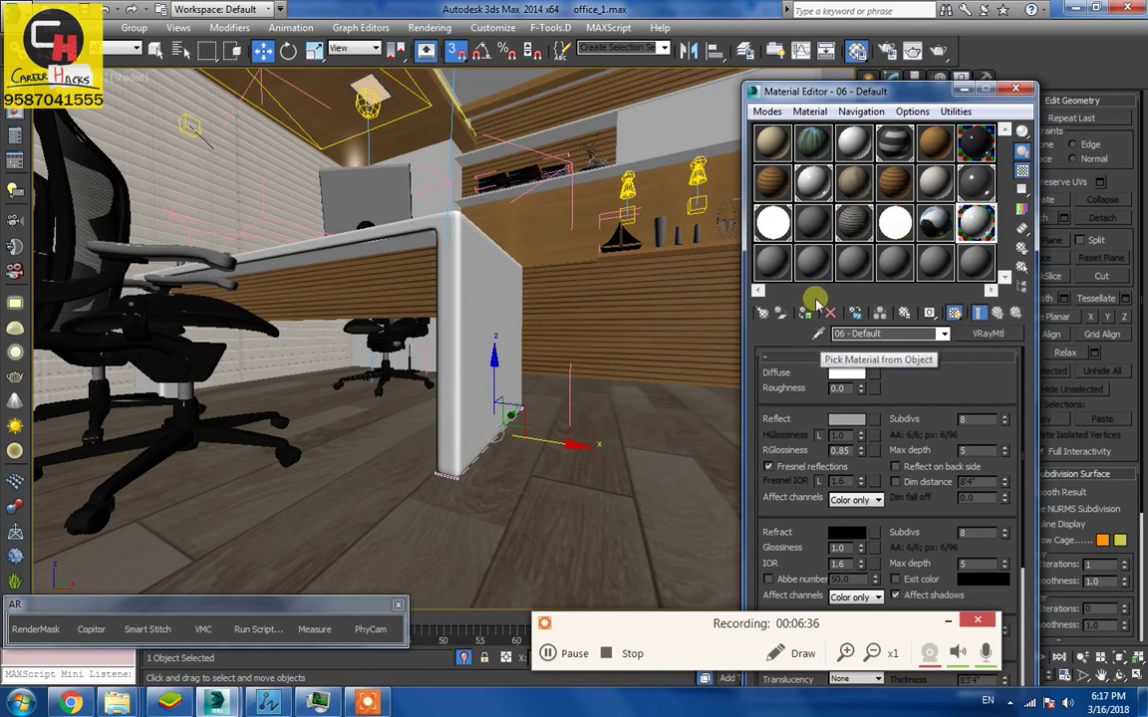
# Make slot 20 a VRayLightMtl at strength 20.0 and view through VRayCam001
pyautogui.click(813, 261)
pyautogui.click(983, 335)
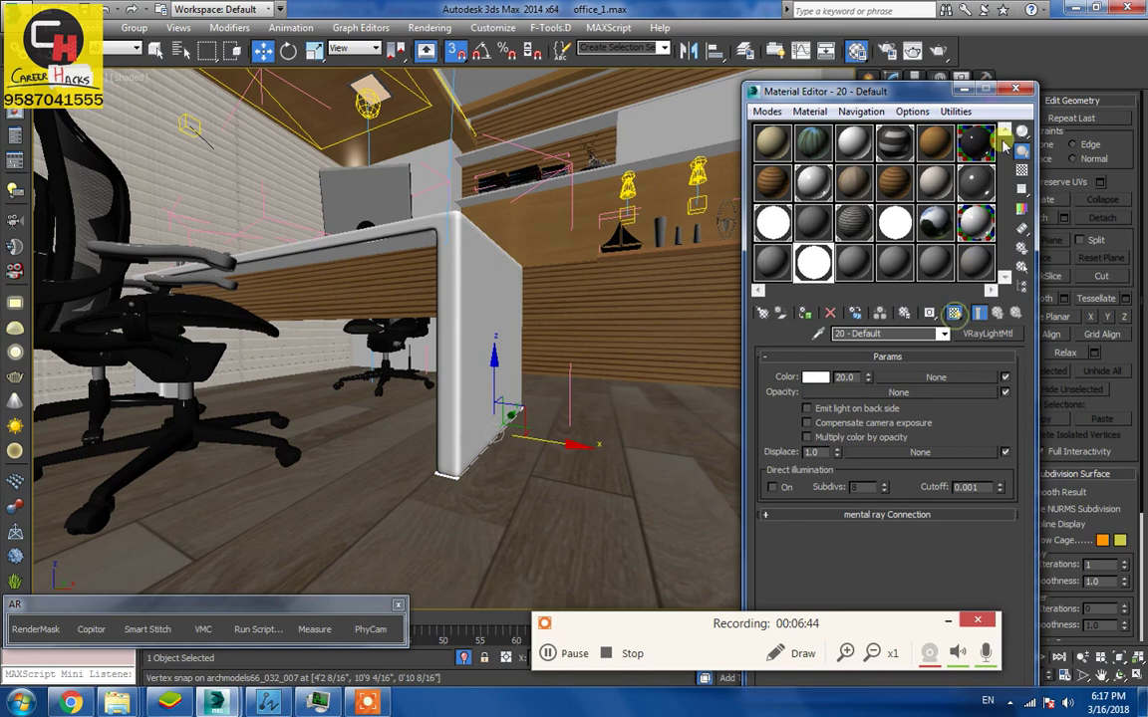
pyautogui.click(1016, 89)
pyautogui.press('c')
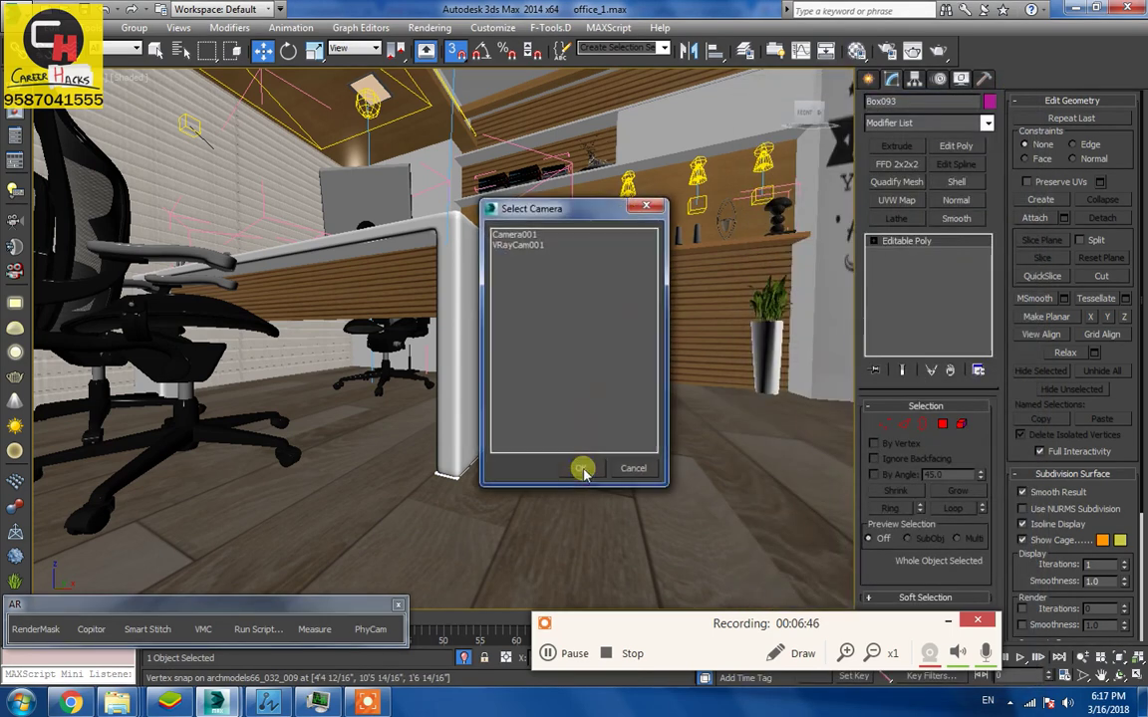
pyautogui.doubleClick(517, 244)
# Render VRayCam001, then region-render the area around the desk leg's base
pyautogui.click(825, 47)
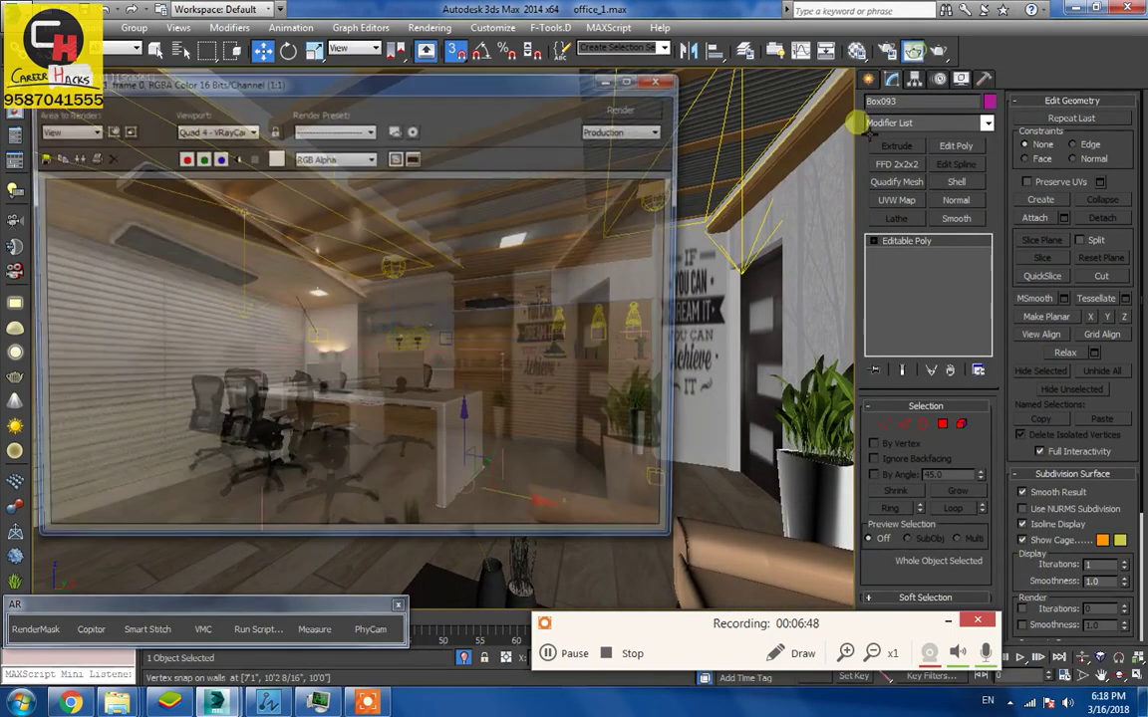
pyautogui.click(67, 134)
pyautogui.click(51, 159)
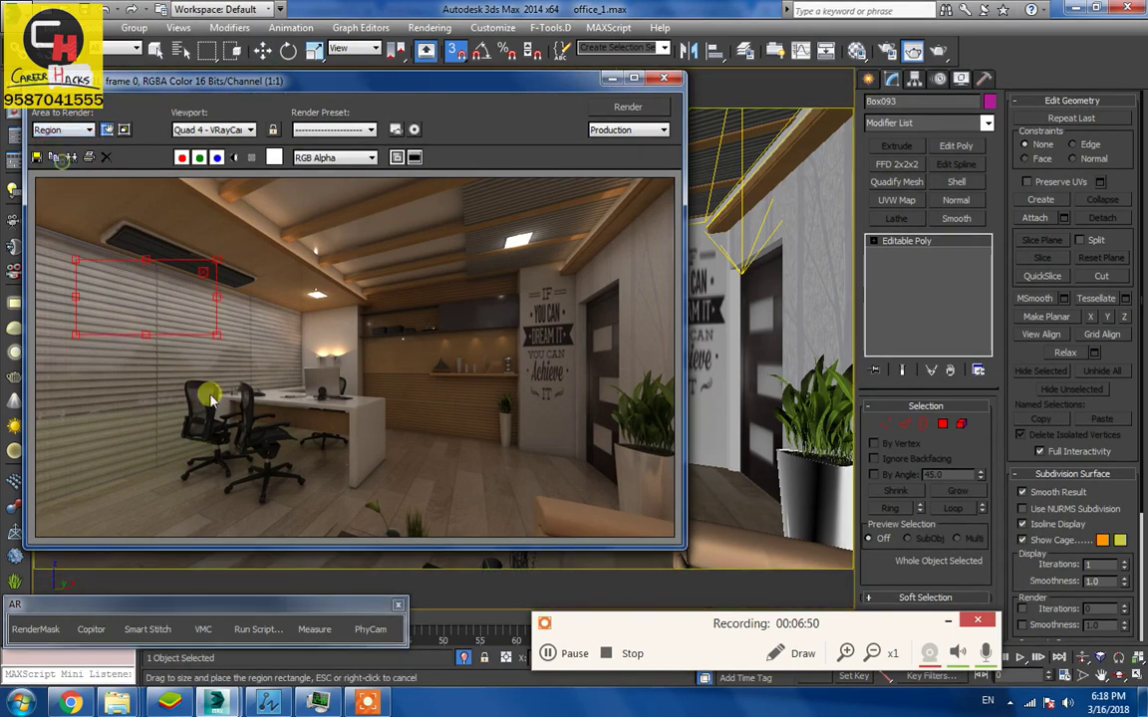
pyautogui.moveTo(166, 228); pyautogui.dragTo(399, 498)
pyautogui.click(628, 107)
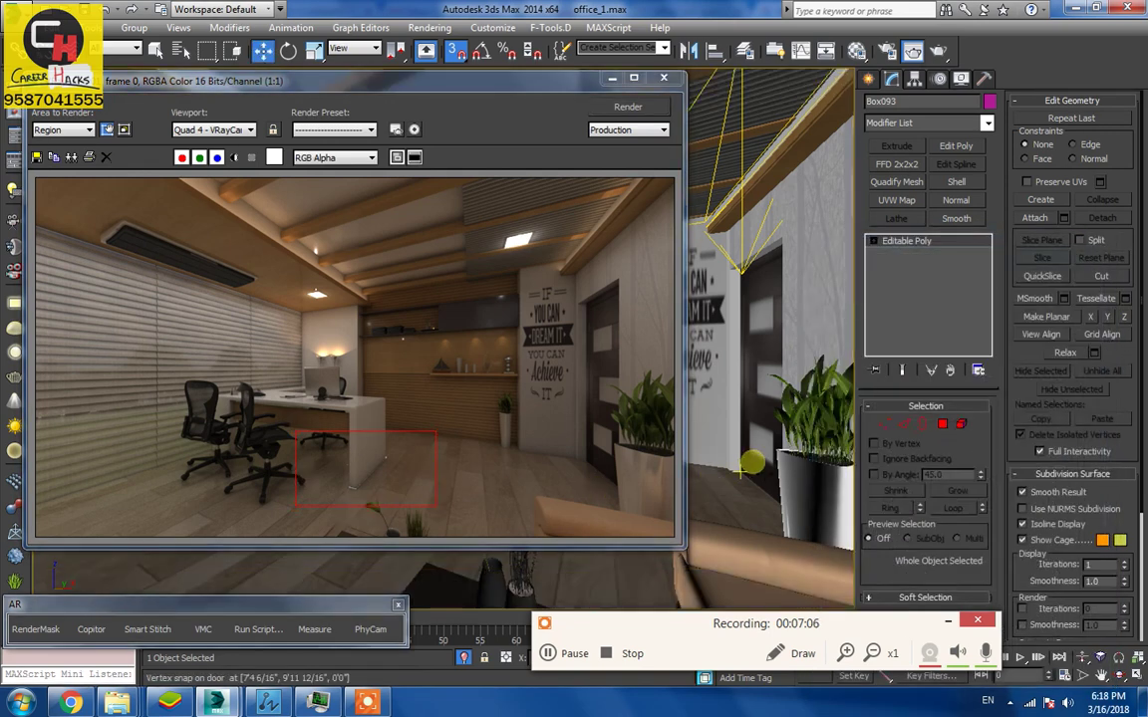
pyautogui.press('m')
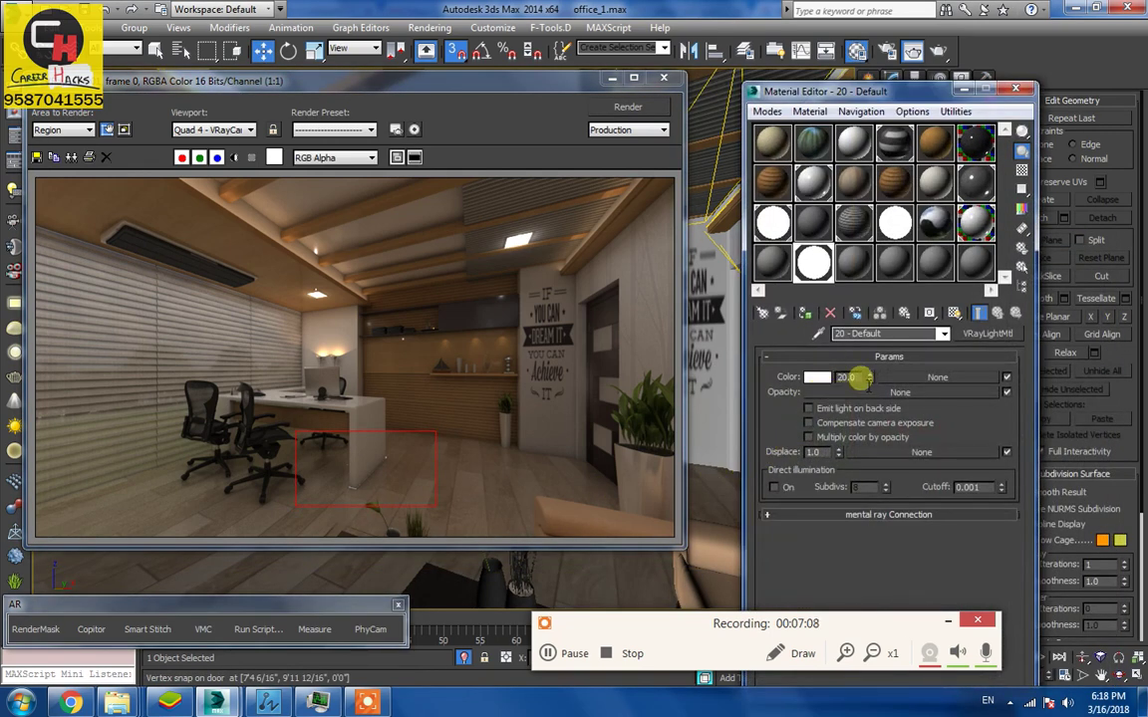
# Set the '20 - Default' light strength to 80 with a soft cream colour
pyautogui.write('80')
pyautogui.press('Return')
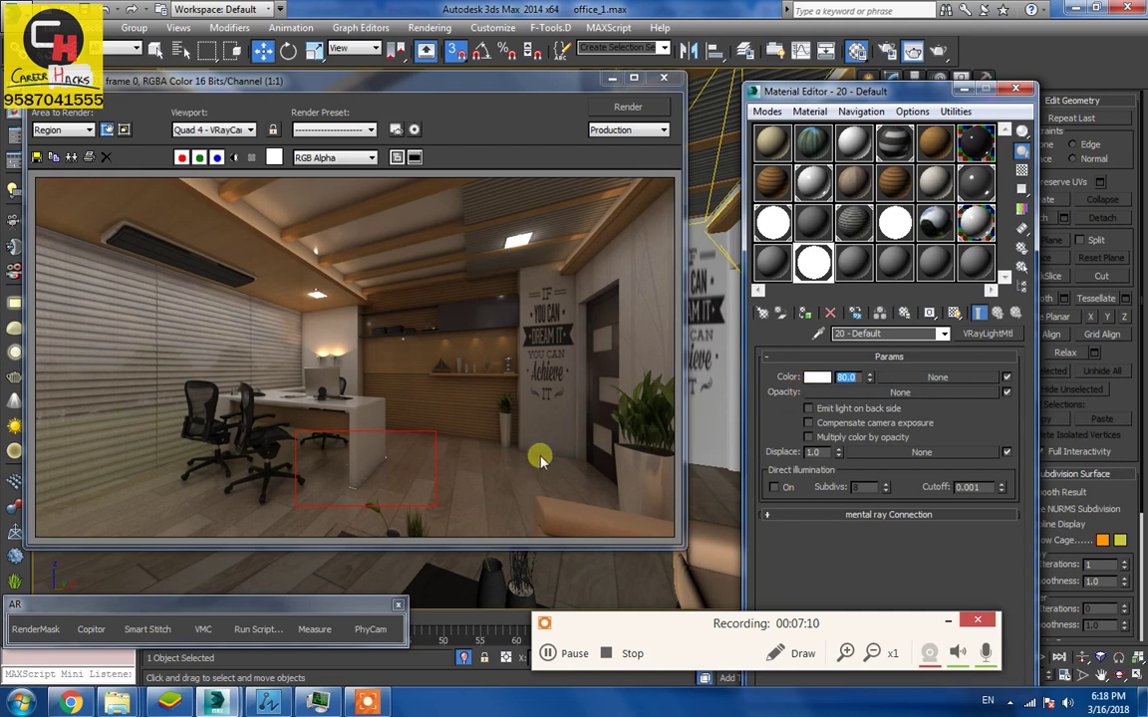
pyautogui.click(818, 377)
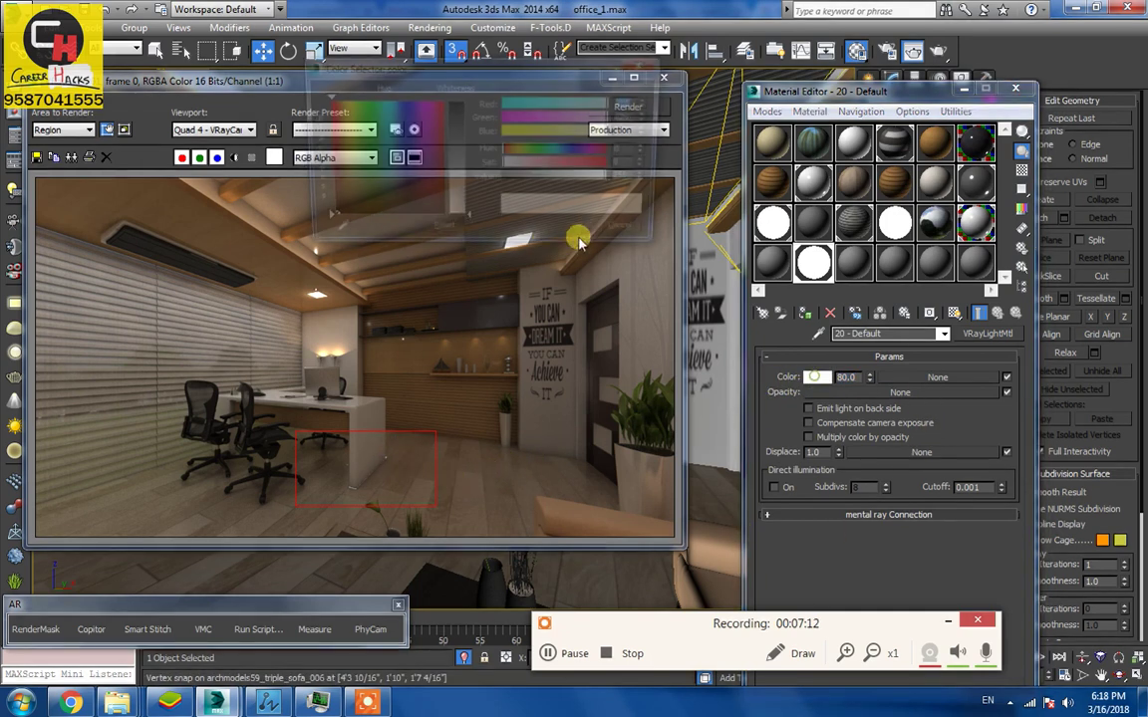
pyautogui.moveTo(332, 126); pyautogui.dragTo(339, 129)
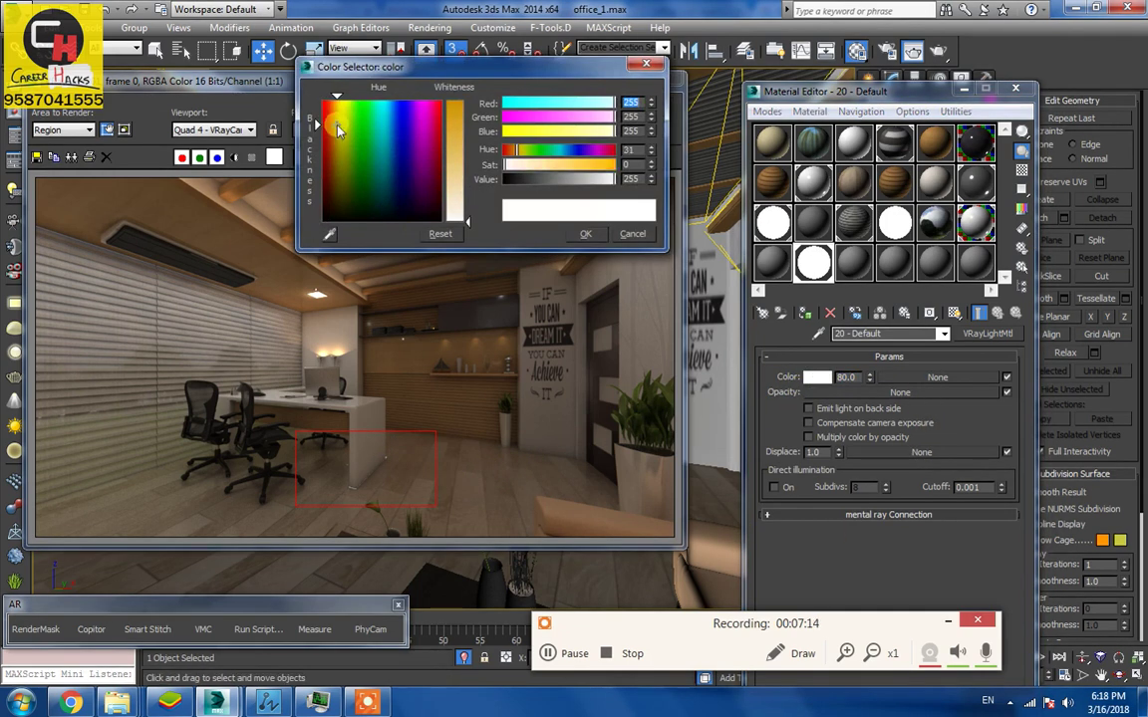
pyautogui.moveTo(461, 218); pyautogui.dragTo(462, 201)
pyautogui.moveTo(397, 159)
pyautogui.mouseDown()
pyautogui.moveTo(333, 114)
pyautogui.moveTo(342, 128)
pyautogui.mouseUp()
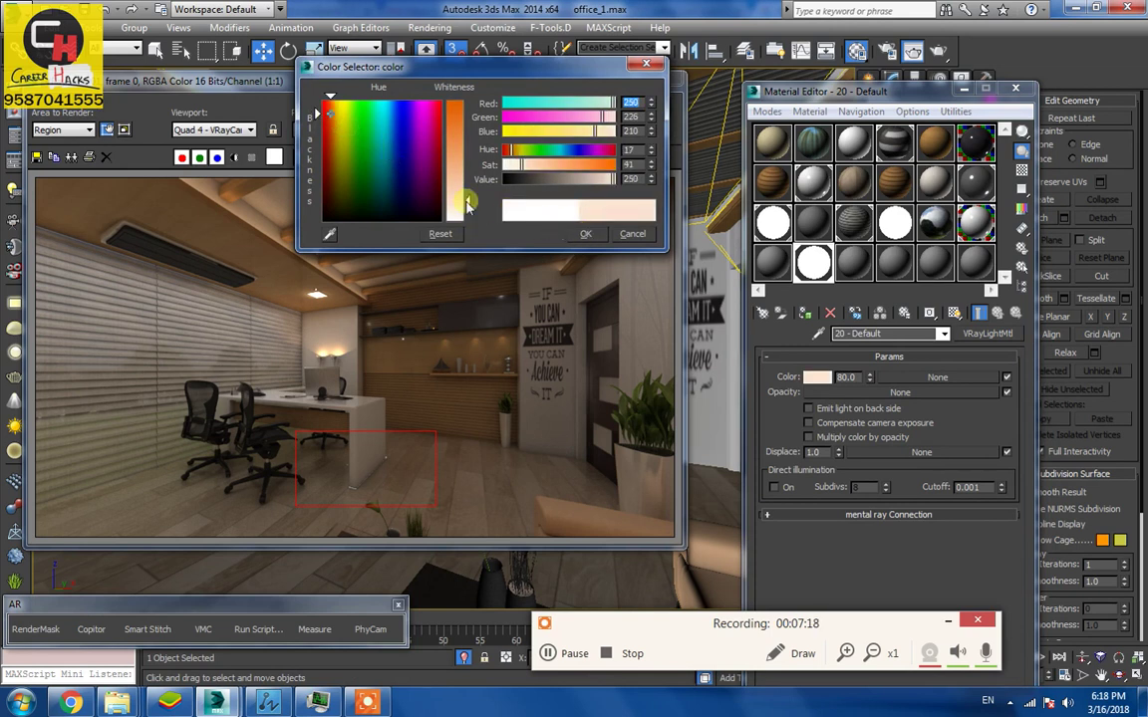
pyautogui.click(581, 234)
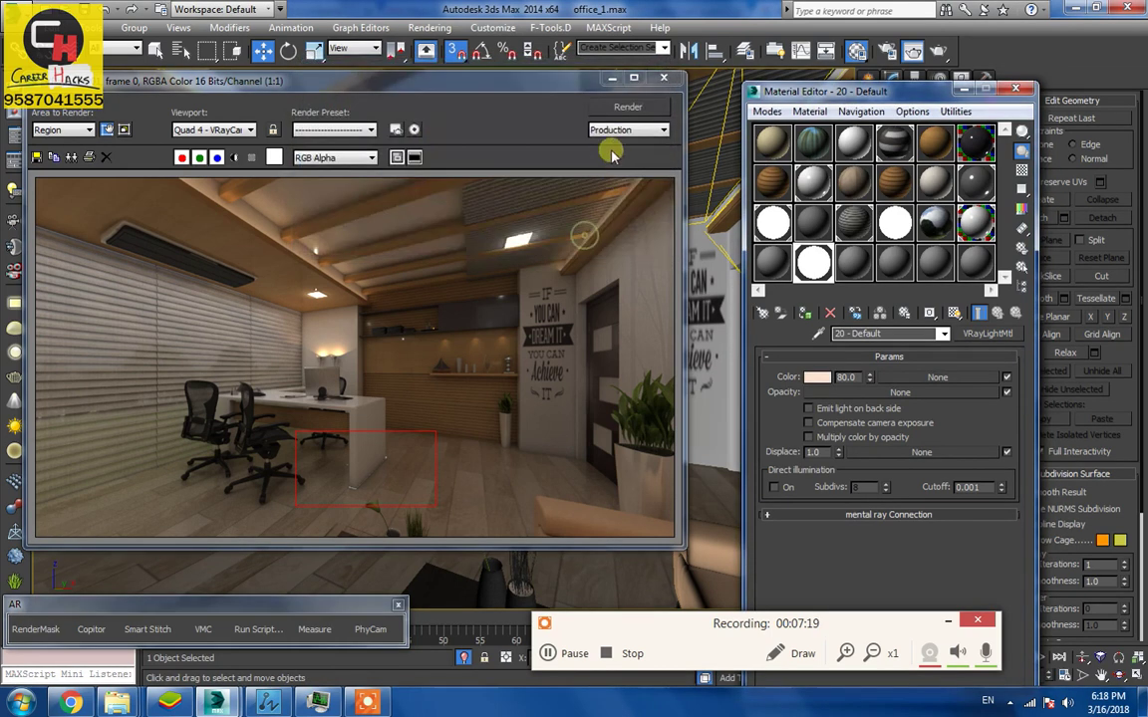
# Render a small floor region, raise the light intensity to 150, and re-render
pyautogui.click(62, 129)
pyautogui.click(52, 154)
pyautogui.moveTo(295, 430); pyautogui.dragTo(347, 456)
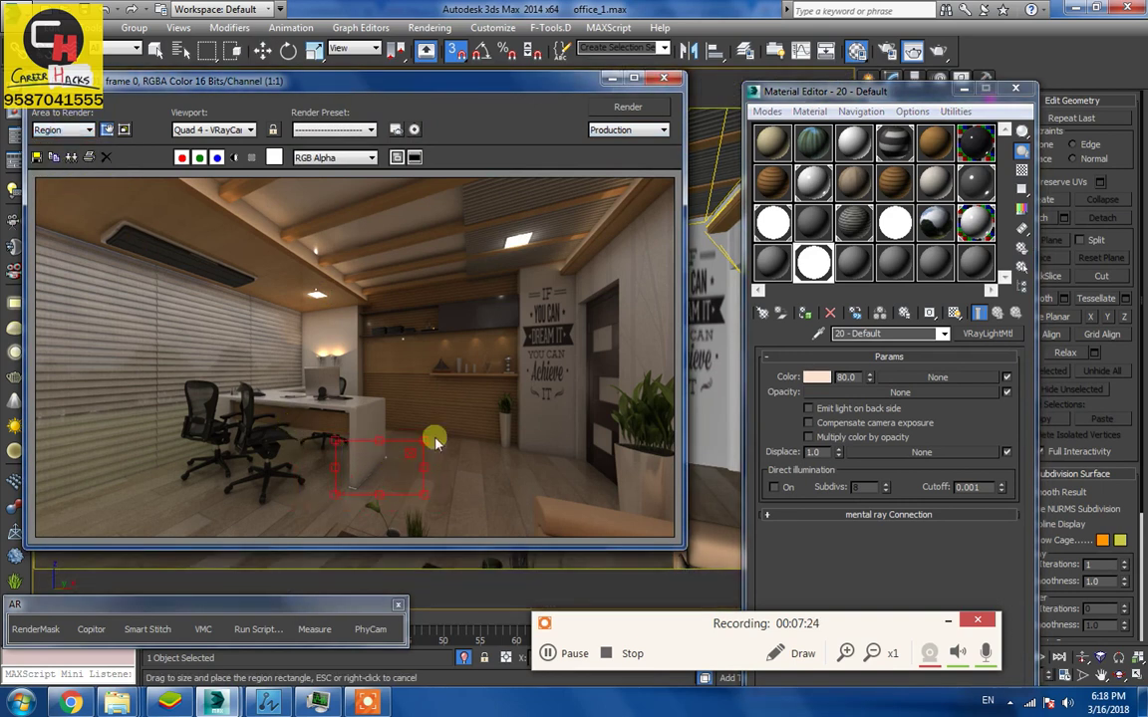
pyautogui.click(613, 110)
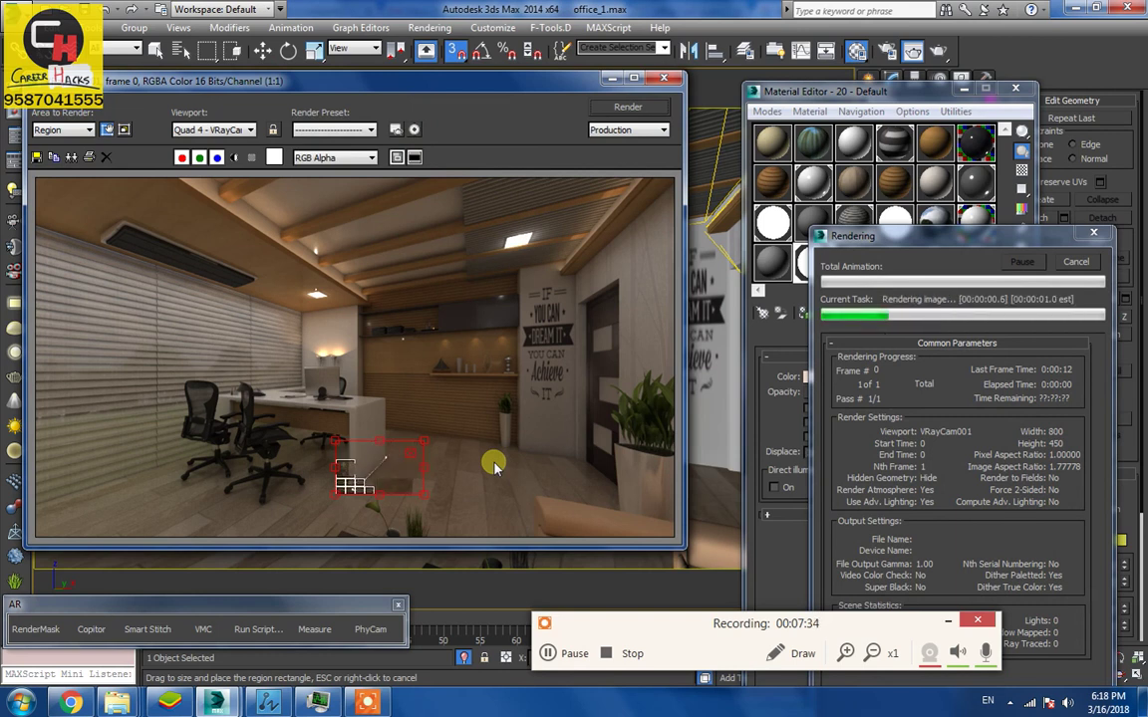
pyautogui.moveTo(383, 478)
pyautogui.mouseDown()
pyautogui.moveTo(514, 406)
pyautogui.moveTo(378, 486)
pyautogui.mouseUp()
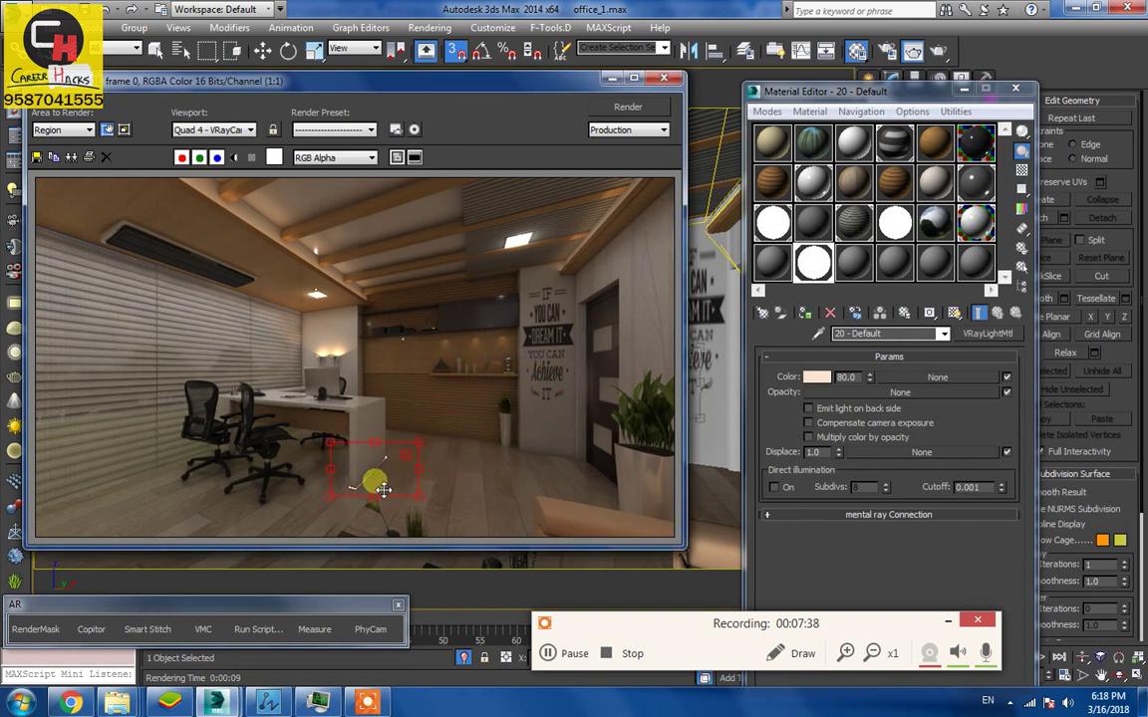
pyautogui.click(849, 378)
pyautogui.write('30')
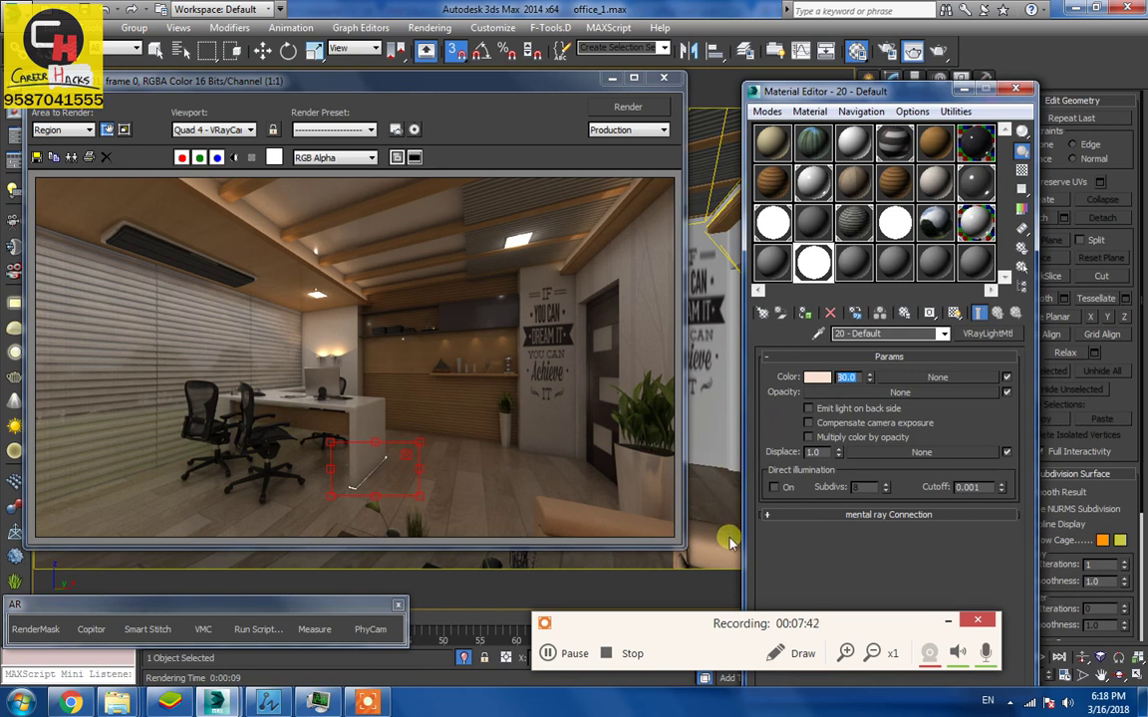
pyautogui.write('150')
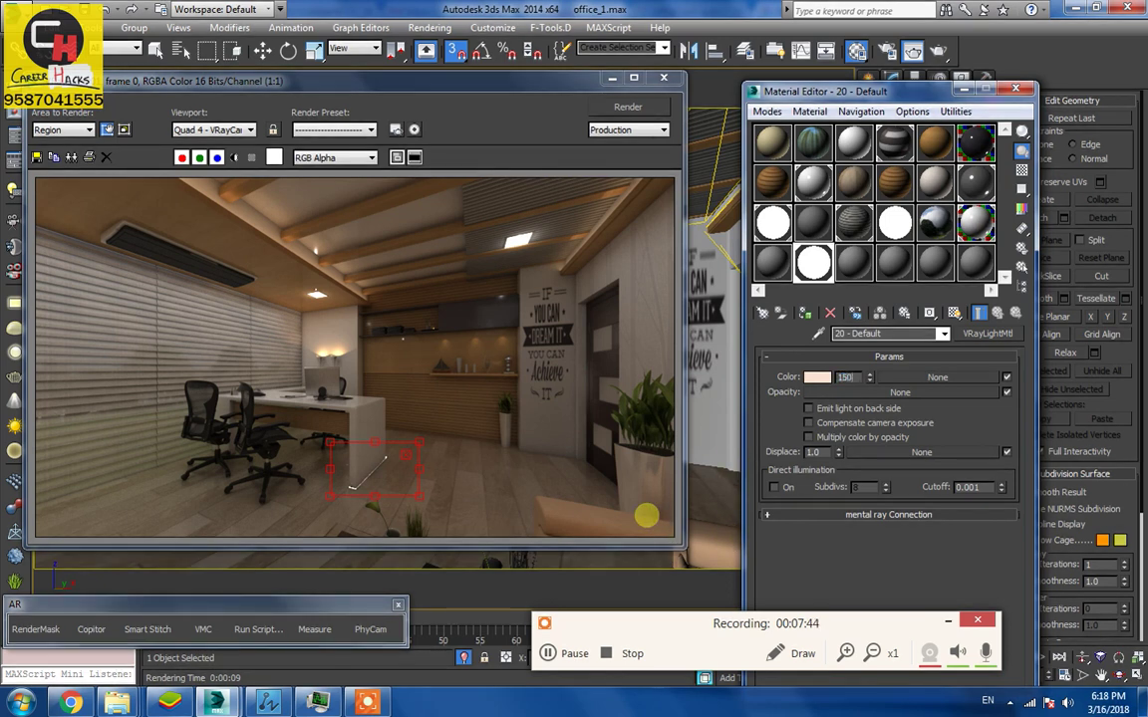
pyautogui.click(626, 107)
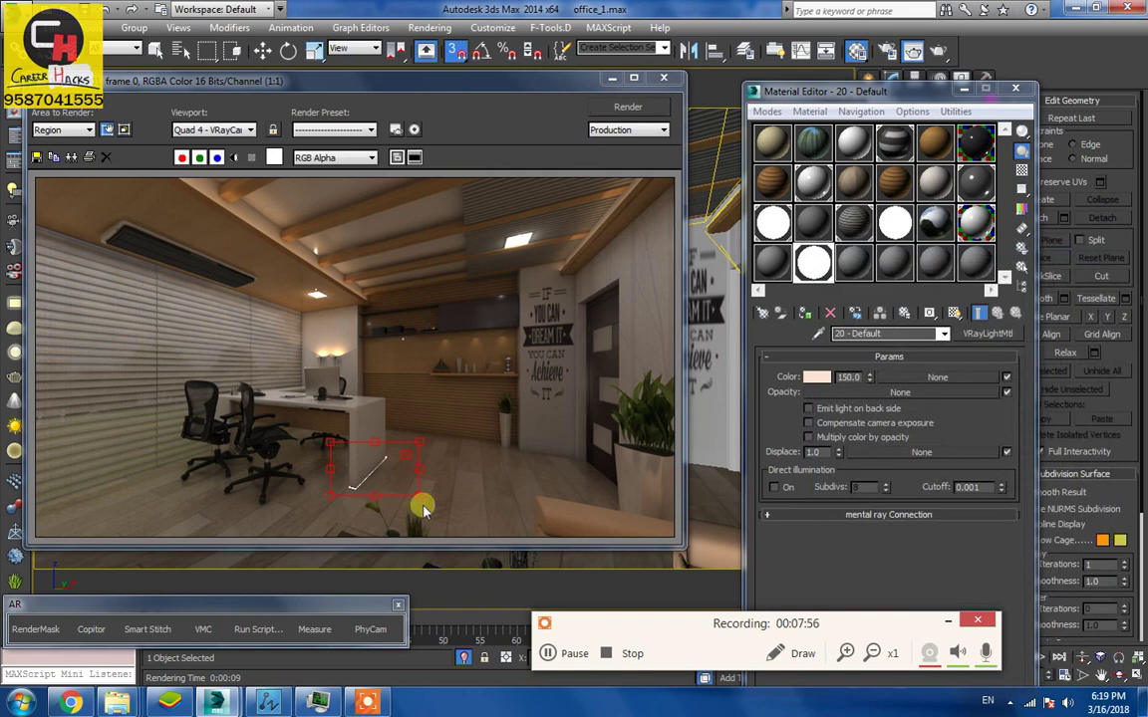
# Close the frame buffer and Material Editor, then draw a VRay plane light at the desk panel base
pyautogui.click(613, 77)
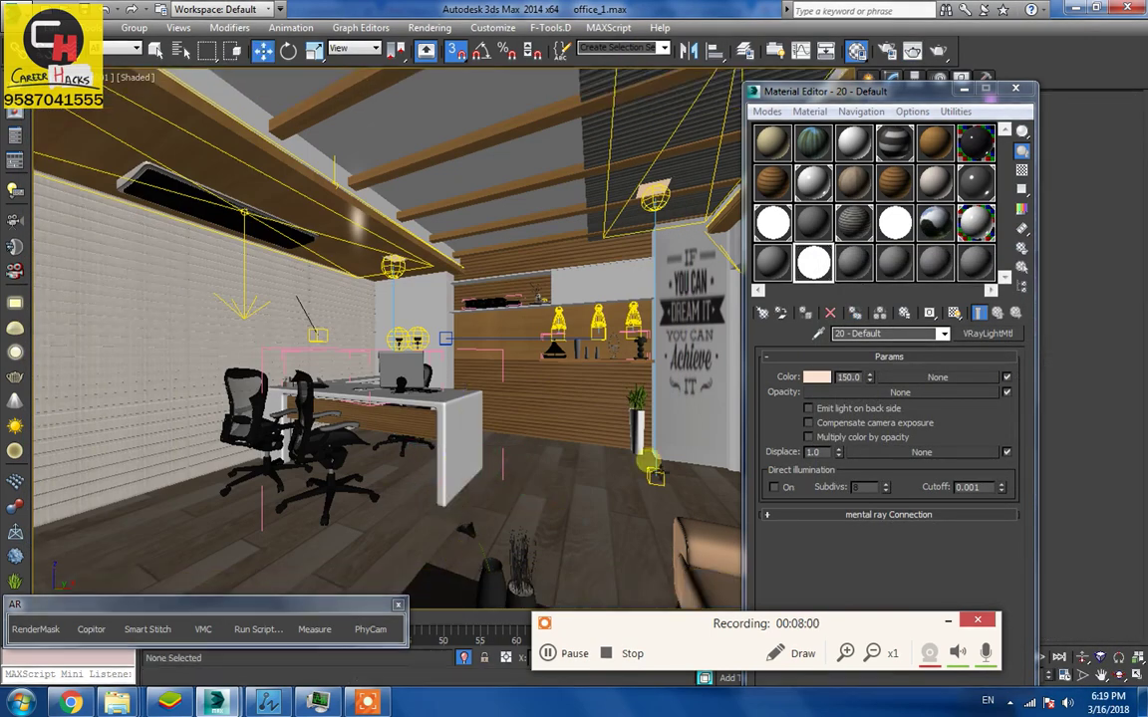
pyautogui.click(963, 89)
pyautogui.click(868, 79)
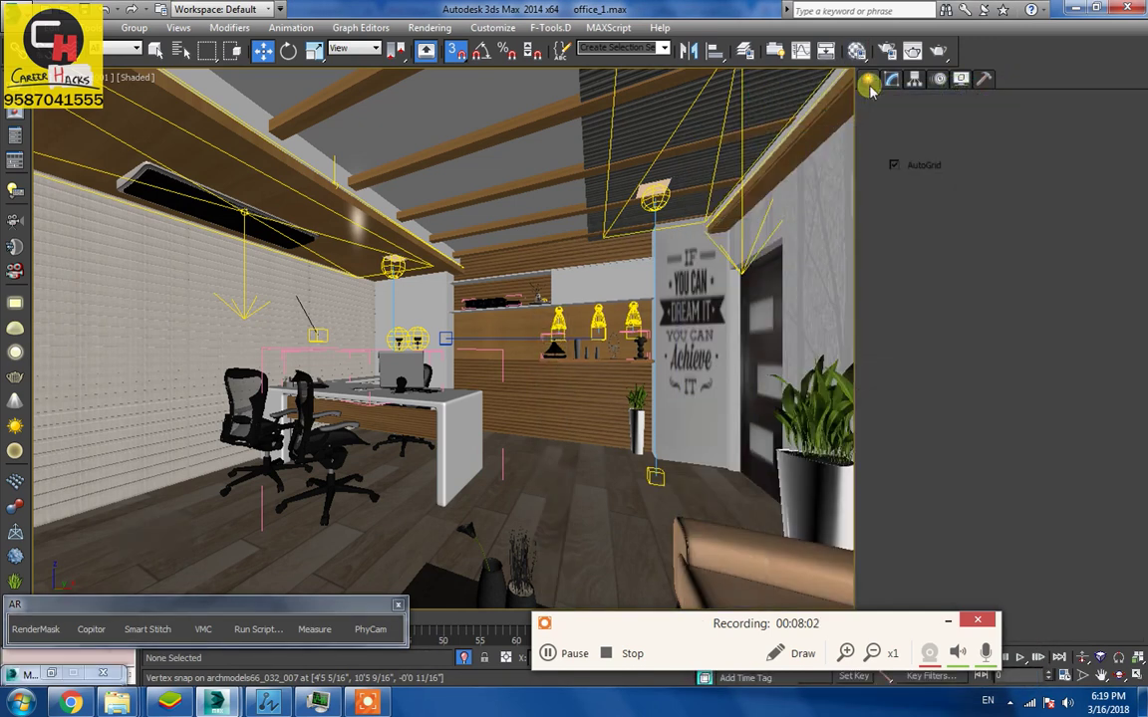
pyautogui.click(910, 104)
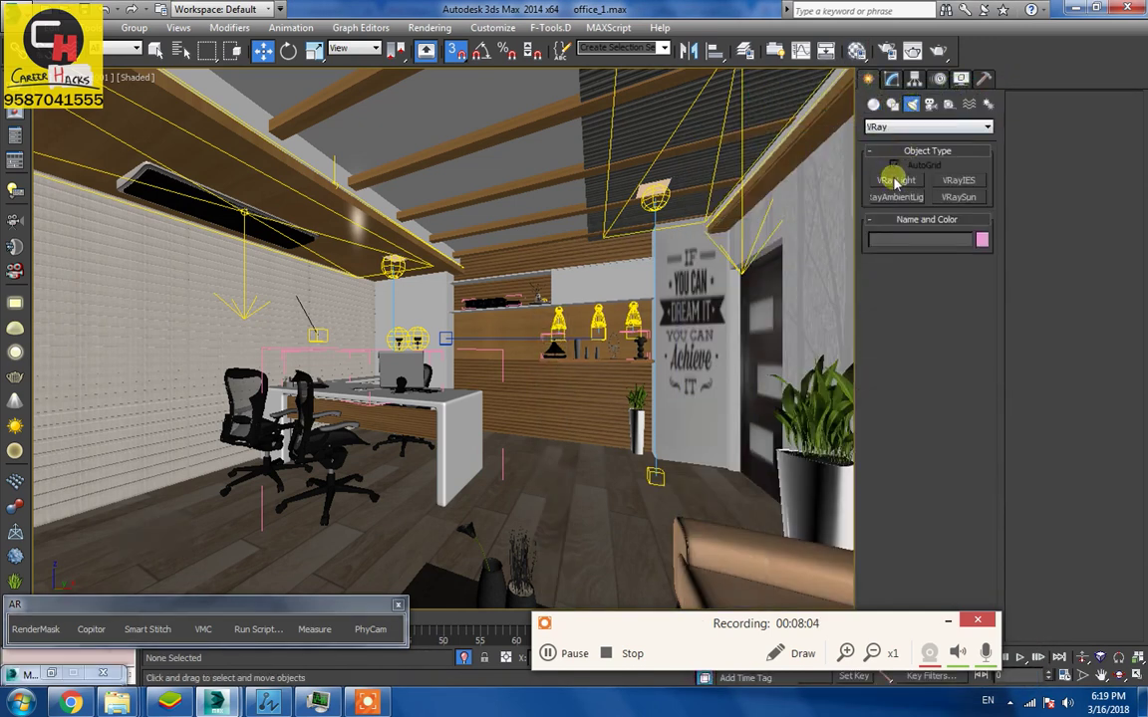
pyautogui.click(896, 180)
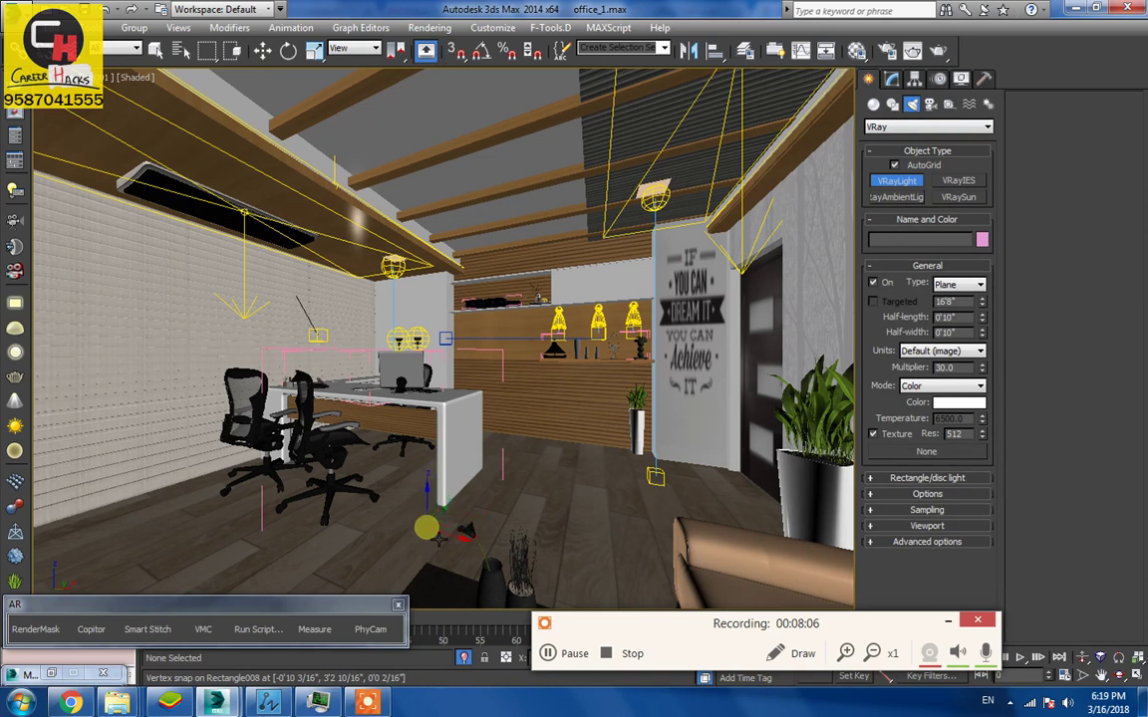
pyautogui.moveTo(427, 510); pyautogui.dragTo(491, 462)
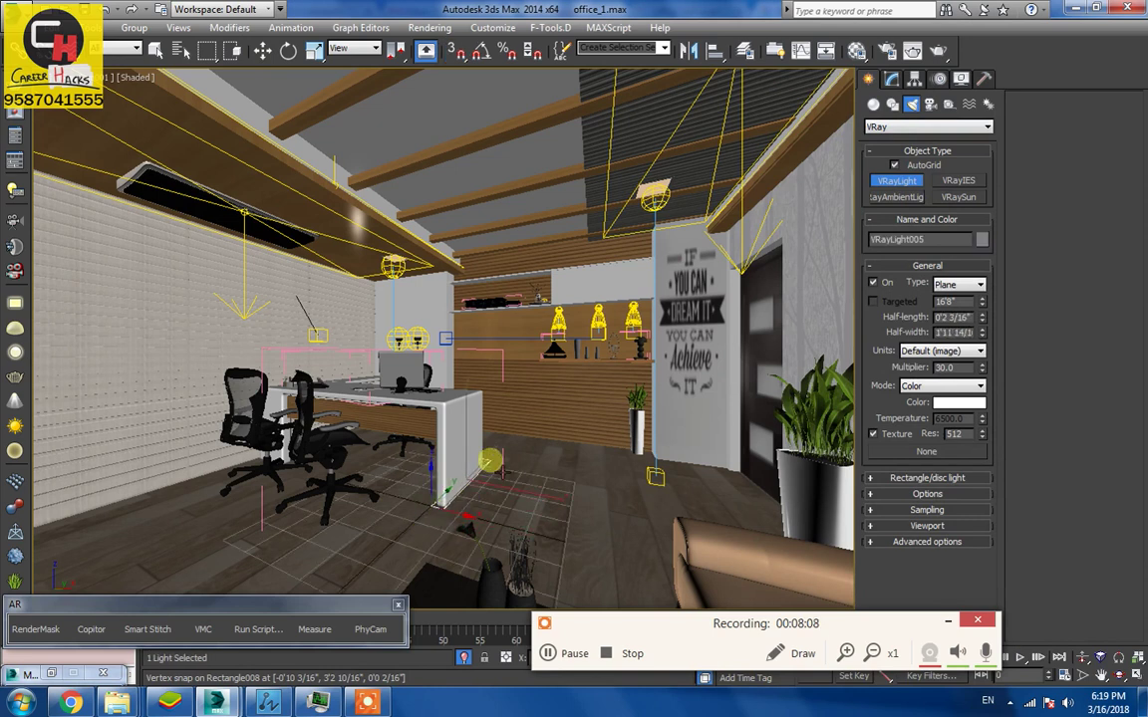
pyautogui.press('w')
# Raise the new plane light slightly into place at the desk leg base
pyautogui.scroll(2, 499, 488)
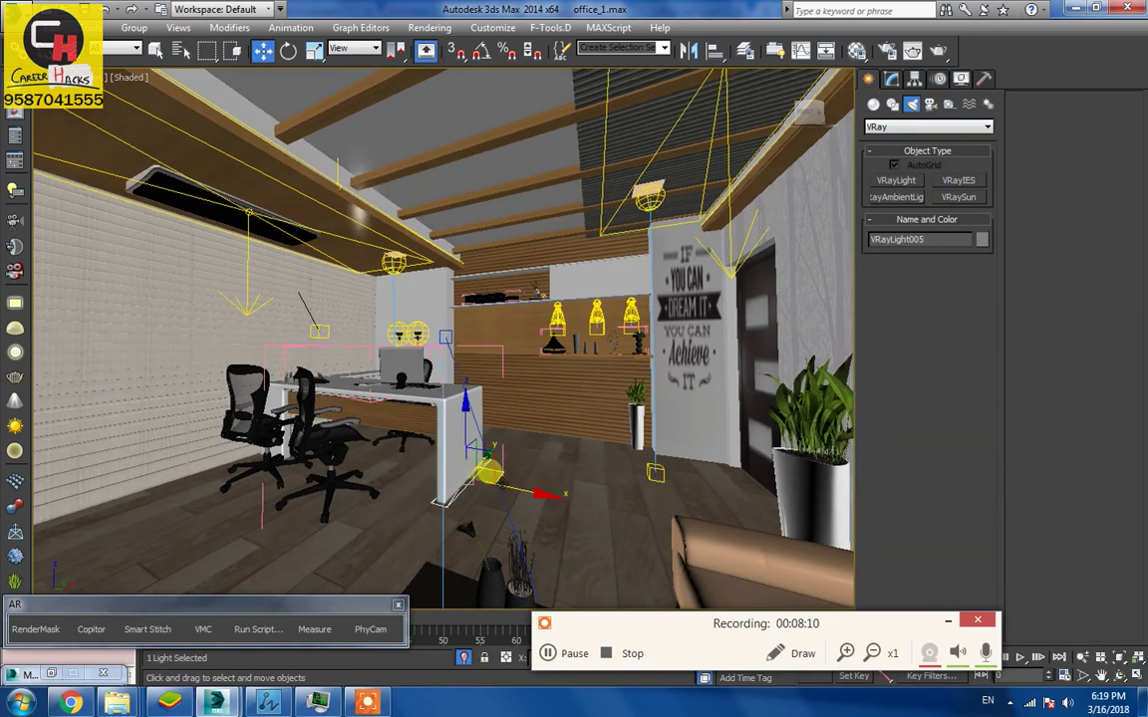
pyautogui.scroll(5, 504, 506)
pyautogui.moveTo(405, 382)
pyautogui.mouseDown(button='middle')
pyautogui.moveTo(468, 451)
pyautogui.moveTo(410, 441)
pyautogui.moveTo(397, 451)
pyautogui.moveTo(386, 439)
pyautogui.mouseUp(button='middle')
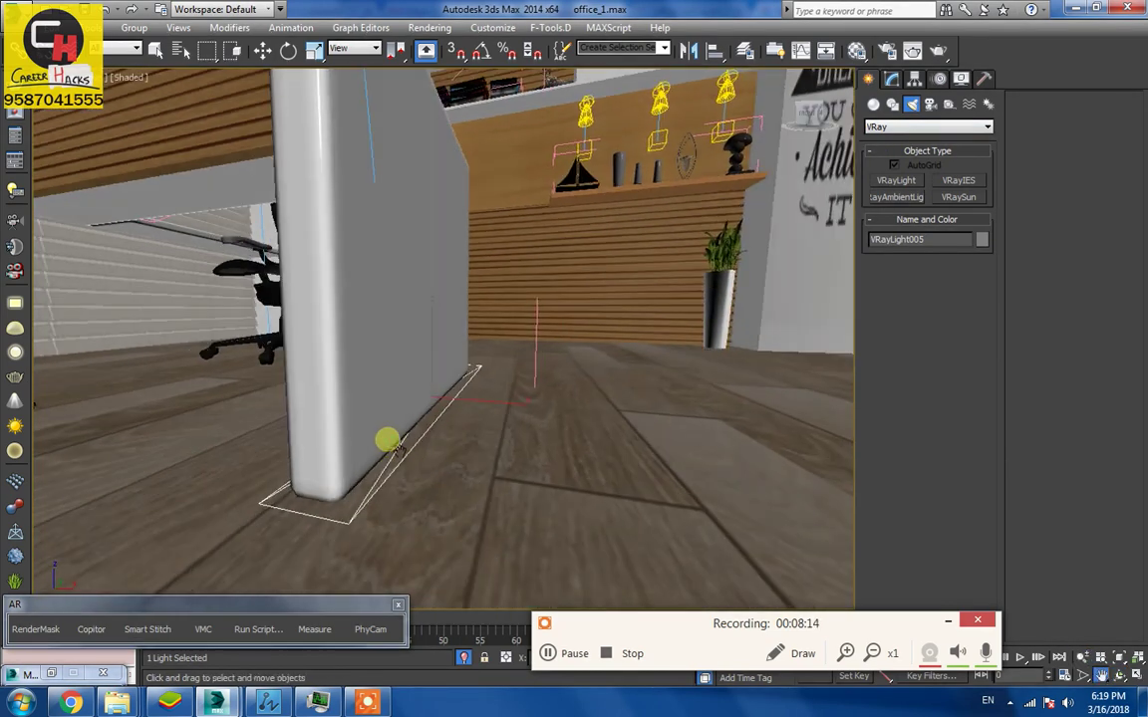
pyautogui.keyDown('alt'); pyautogui.moveTo(428, 368); pyautogui.dragTo(431, 344, button='middle'); pyautogui.keyUp('alt')
pyautogui.moveTo(414, 445)
pyautogui.keyDown('alt'); pyautogui.mouseDown(button='middle')
pyautogui.moveTo(386, 444)
pyautogui.moveTo(401, 446)
pyautogui.mouseUp(button='middle'); pyautogui.keyUp('alt')
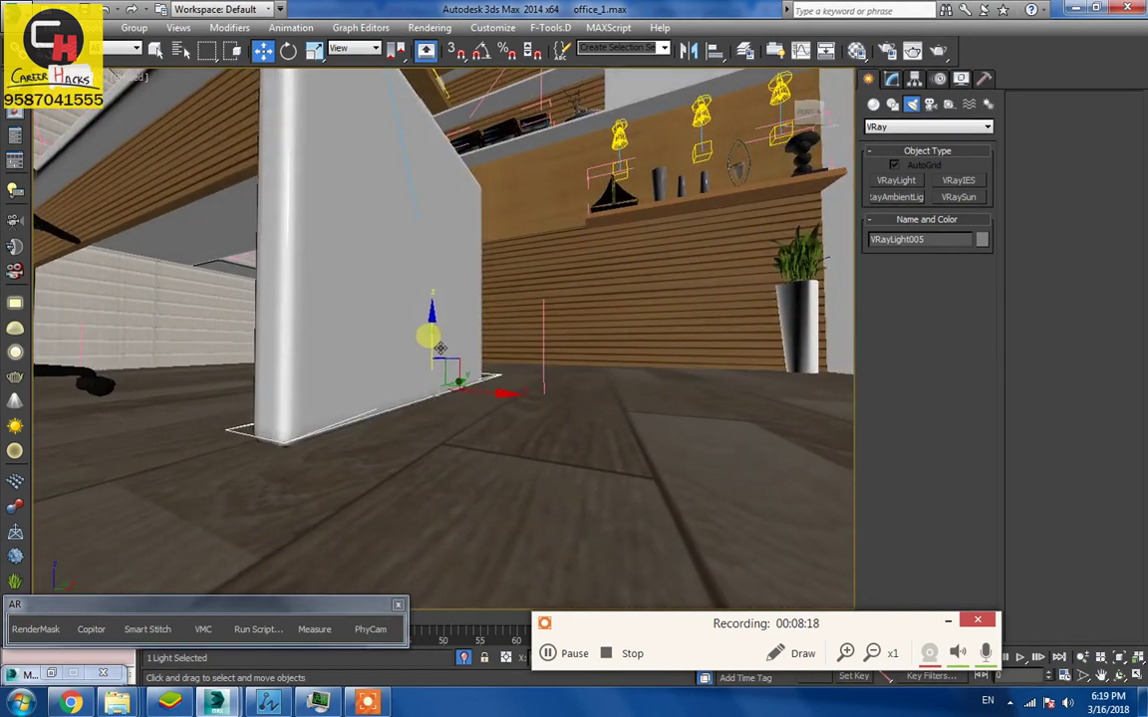
pyautogui.moveTo(439, 346); pyautogui.dragTo(445, 380)
# Review VRayLight005's settings (multiplier 30.0) and orbit toward the shelf wall
pyautogui.press('m')
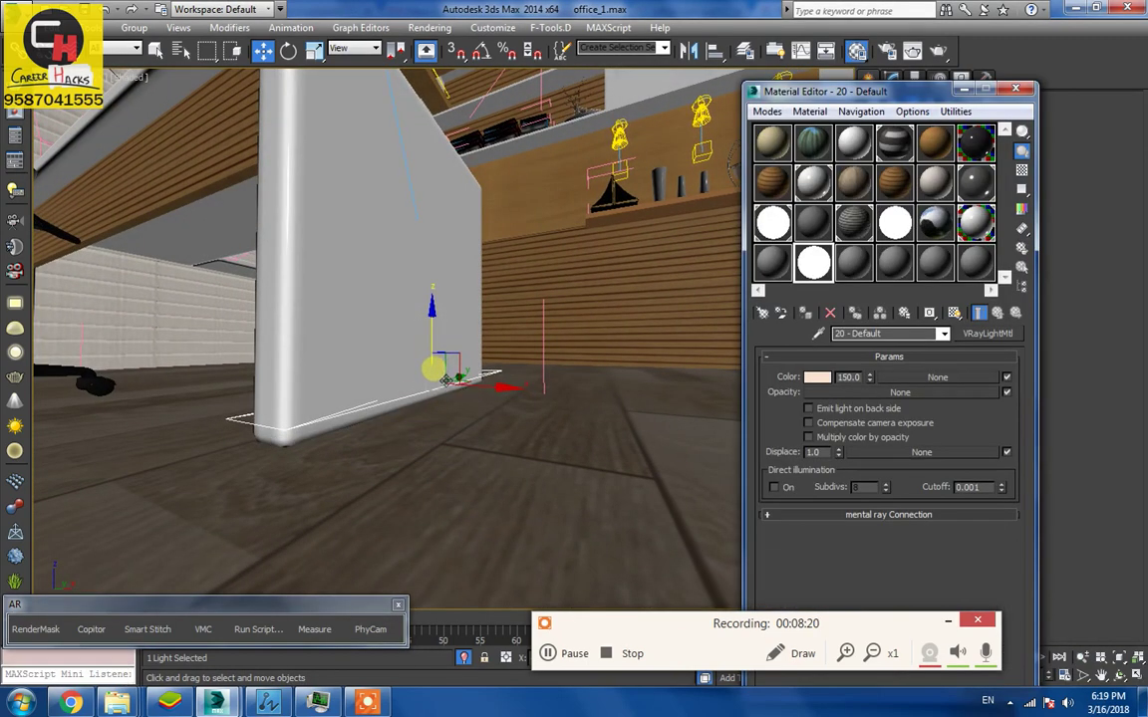
pyautogui.click(1015, 88)
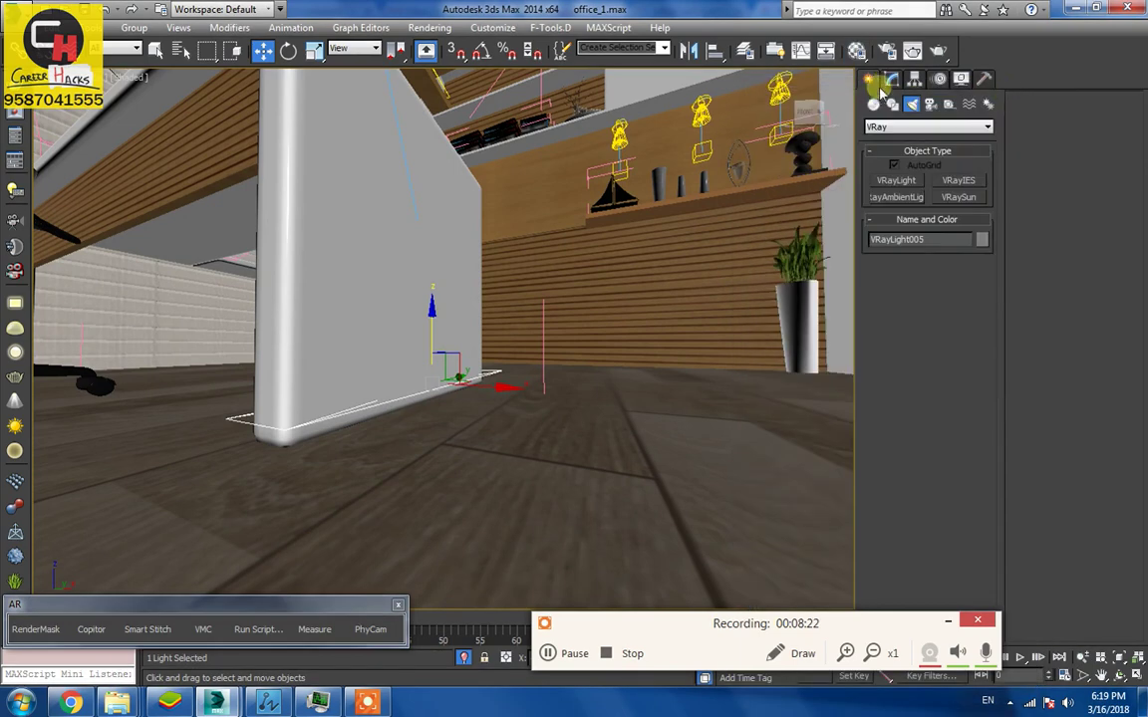
pyautogui.click(892, 77)
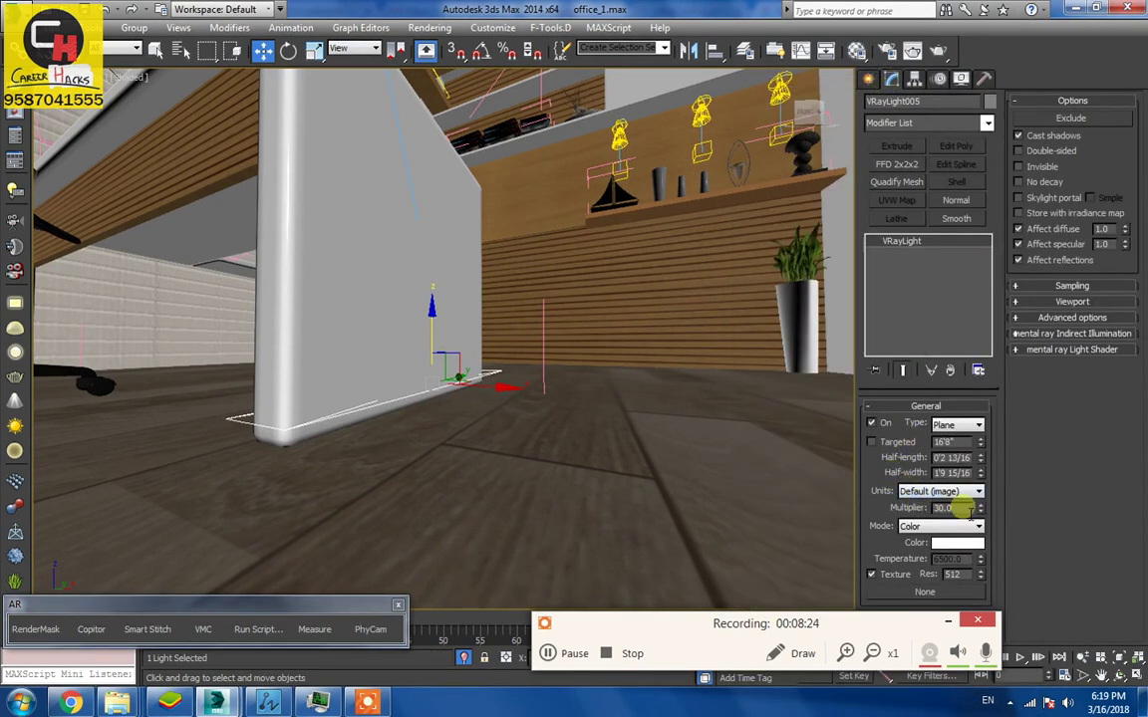
pyautogui.scroll(-3, 474, 441)
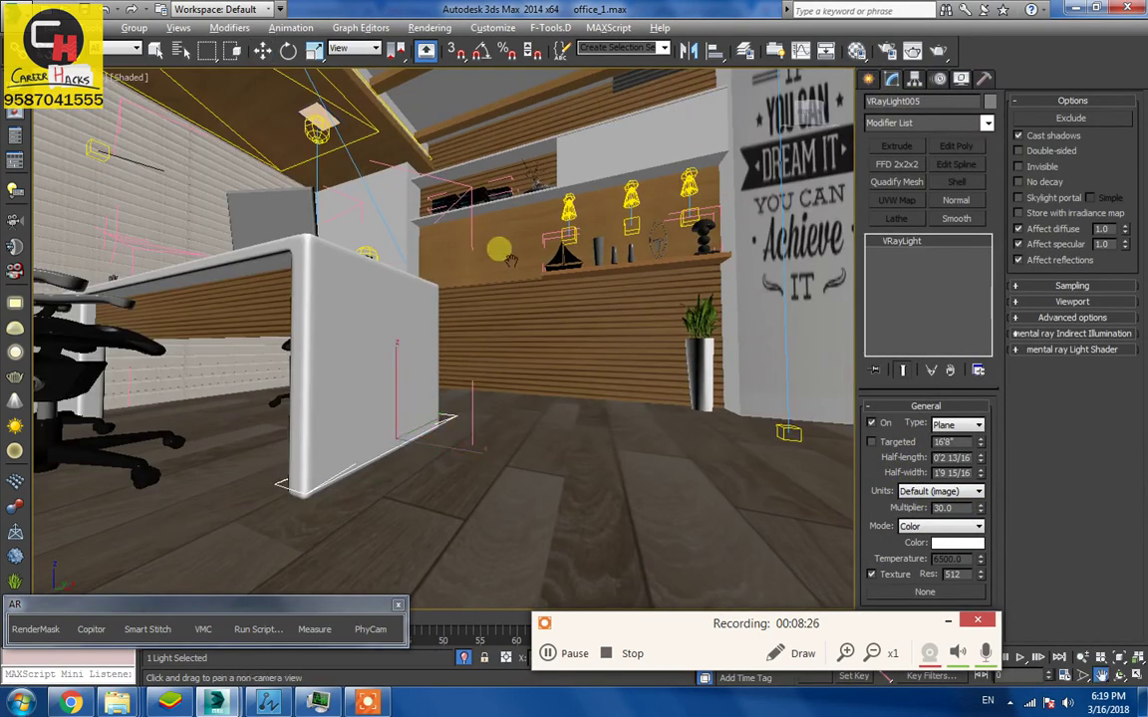
pyautogui.scroll(-2, 438, 441)
pyautogui.keyDown('alt'); pyautogui.moveTo(513, 374); pyautogui.dragTo(573, 425, button='middle'); pyautogui.keyUp('alt')
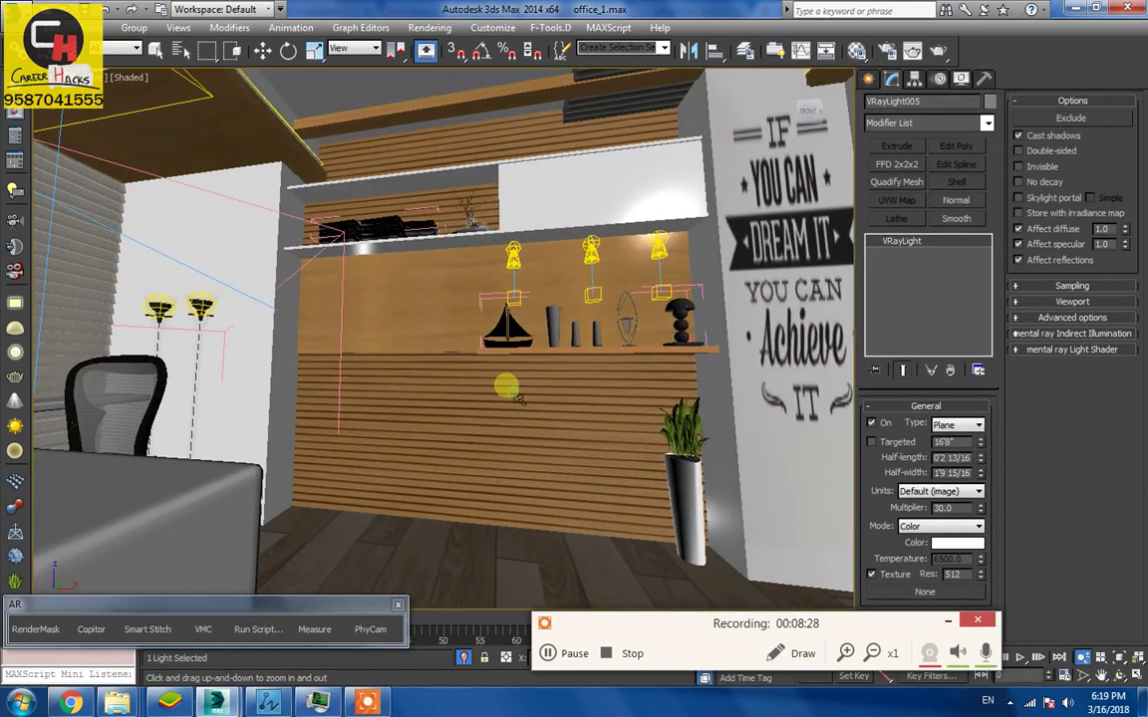
pyautogui.keyDown('alt'); pyautogui.moveTo(536, 358); pyautogui.dragTo(573, 324, button='middle'); pyautogui.keyUp('alt')
# Draw a thin VRay plane light strip along the shelf edge and tilt it downward
pyautogui.press('w')
pyautogui.click(869, 78)
pyautogui.click(896, 180)
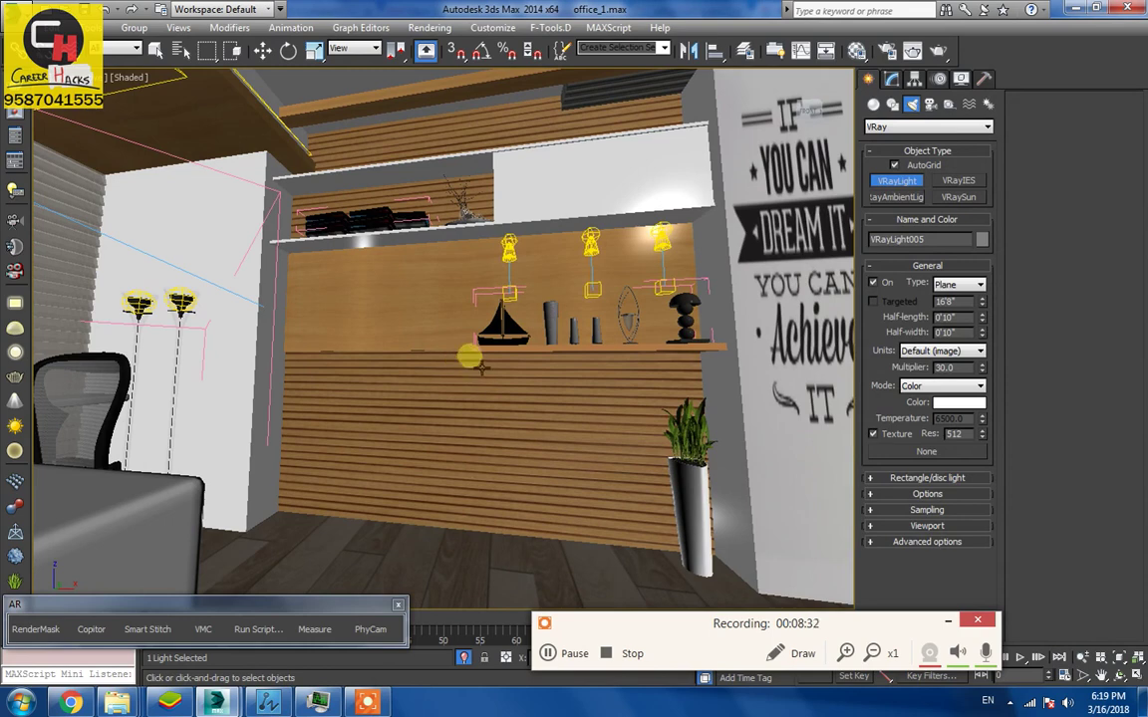
pyautogui.moveTo(485, 360); pyautogui.dragTo(741, 373)
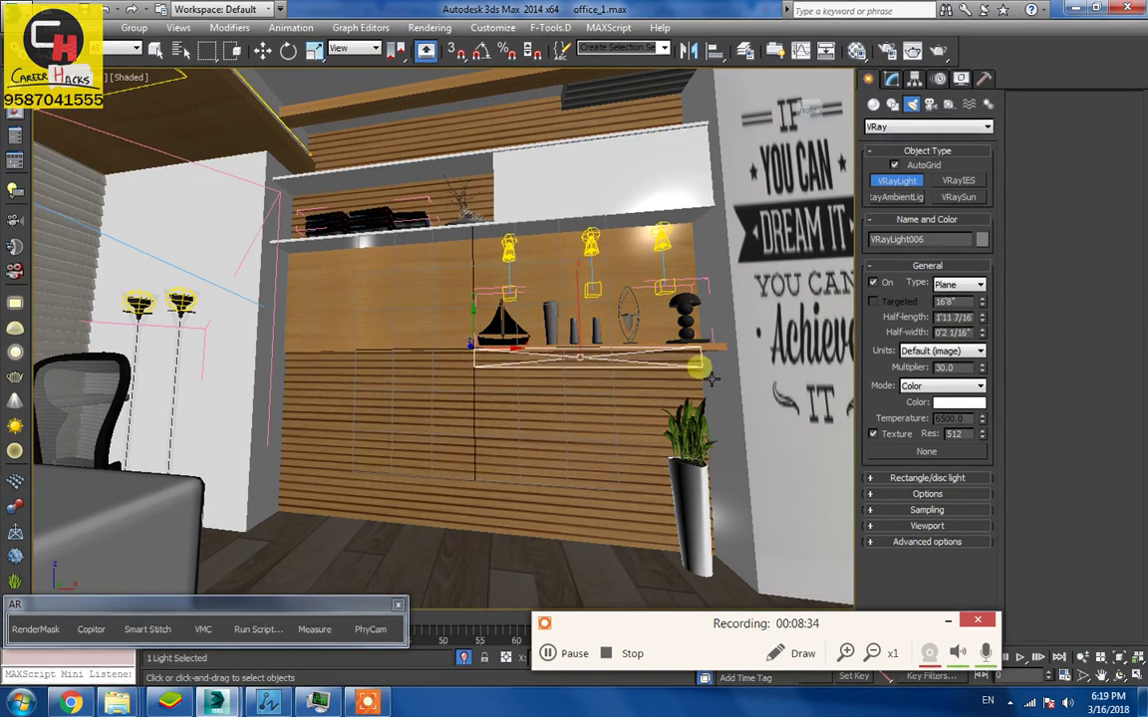
pyautogui.scroll(4, 741, 373)
pyautogui.keyDown('alt'); pyautogui.moveTo(370, 440); pyautogui.dragTo(549, 382, button='middle'); pyautogui.keyUp('alt')
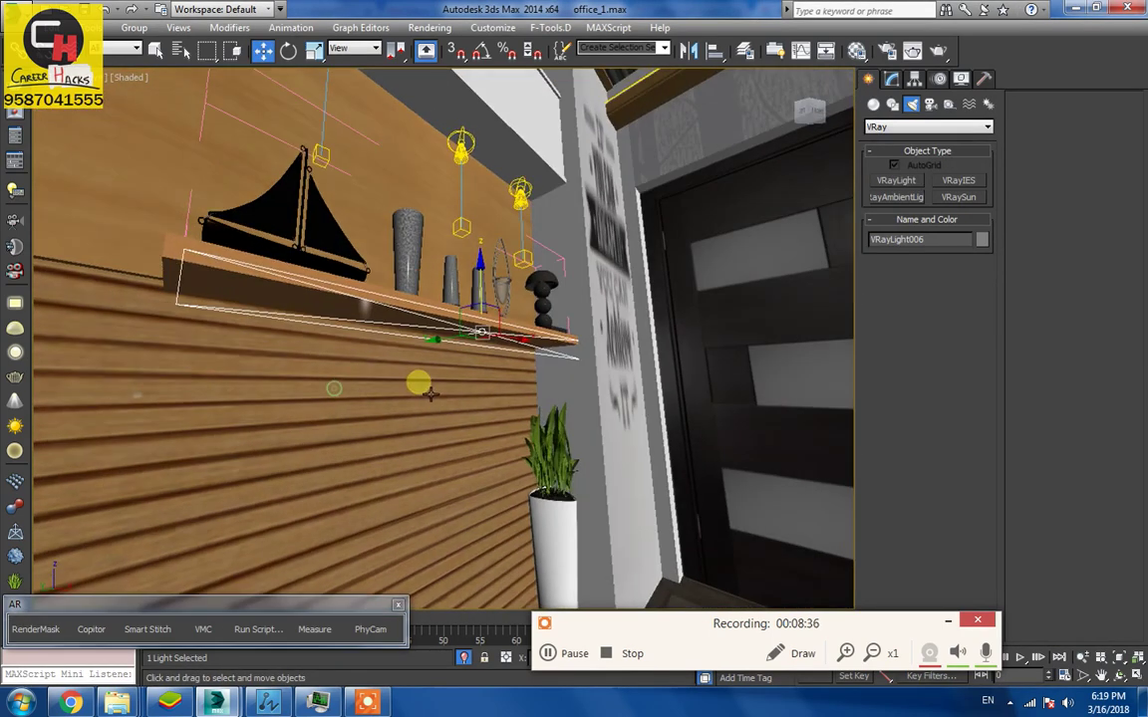
pyautogui.press('e')
pyautogui.moveTo(549, 382)
pyautogui.mouseDown()
pyautogui.moveTo(538, 354)
pyautogui.moveTo(538, 368)
pyautogui.mouseUp()
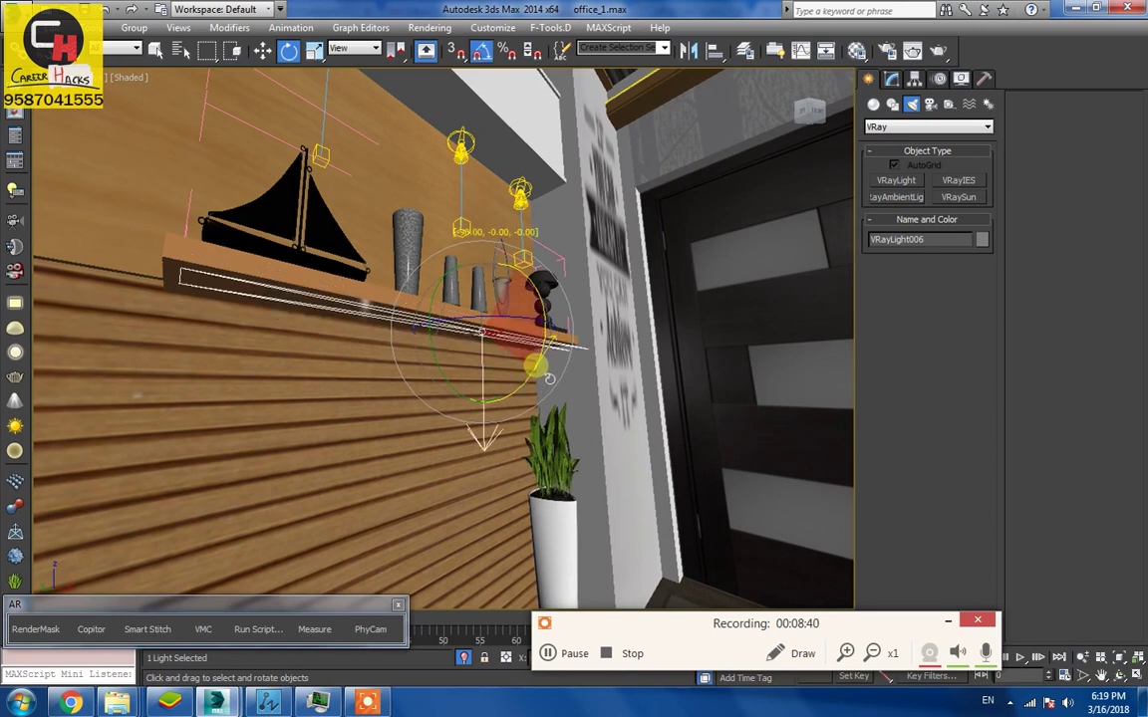
# Slide the shelf light along the shelf and nudge it slightly down
pyautogui.press('w')
pyautogui.keyDown('alt'); pyautogui.moveTo(448, 378); pyautogui.dragTo(454, 361, button='middle'); pyautogui.keyUp('alt')
pyautogui.moveTo(451, 358); pyautogui.dragTo(405, 358)
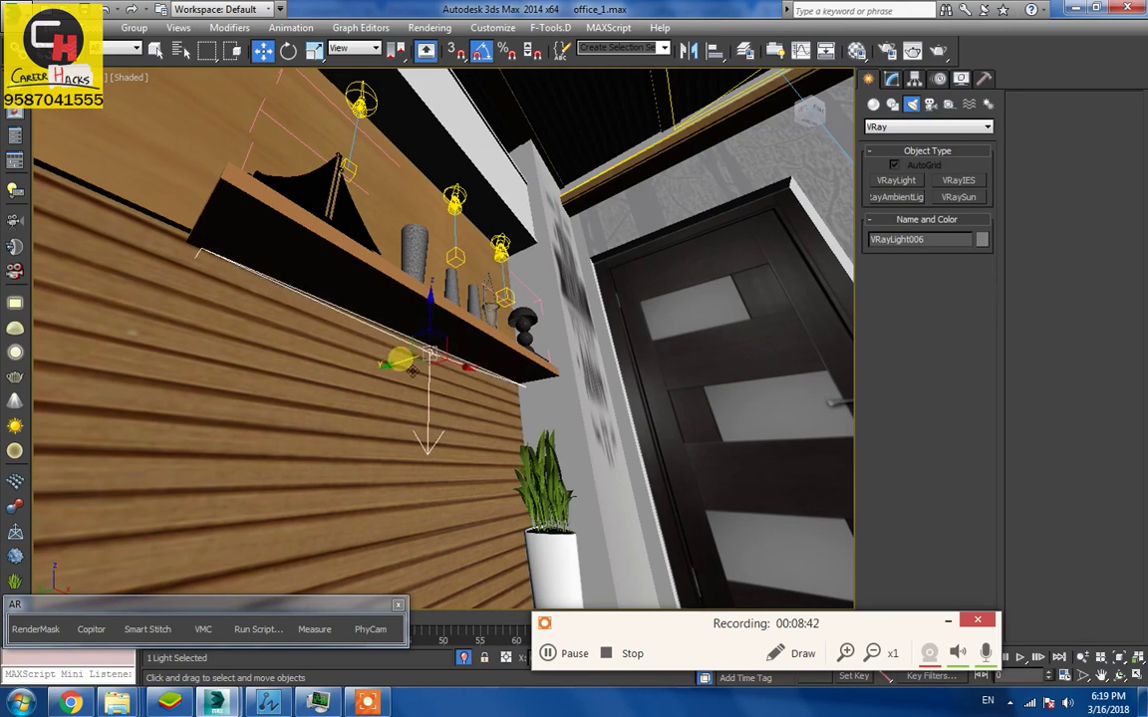
pyautogui.moveTo(405, 359)
pyautogui.keyDown('alt'); pyautogui.mouseDown(button='middle')
pyautogui.moveTo(454, 407)
pyautogui.moveTo(427, 391)
pyautogui.mouseUp(button='middle'); pyautogui.keyUp('alt')
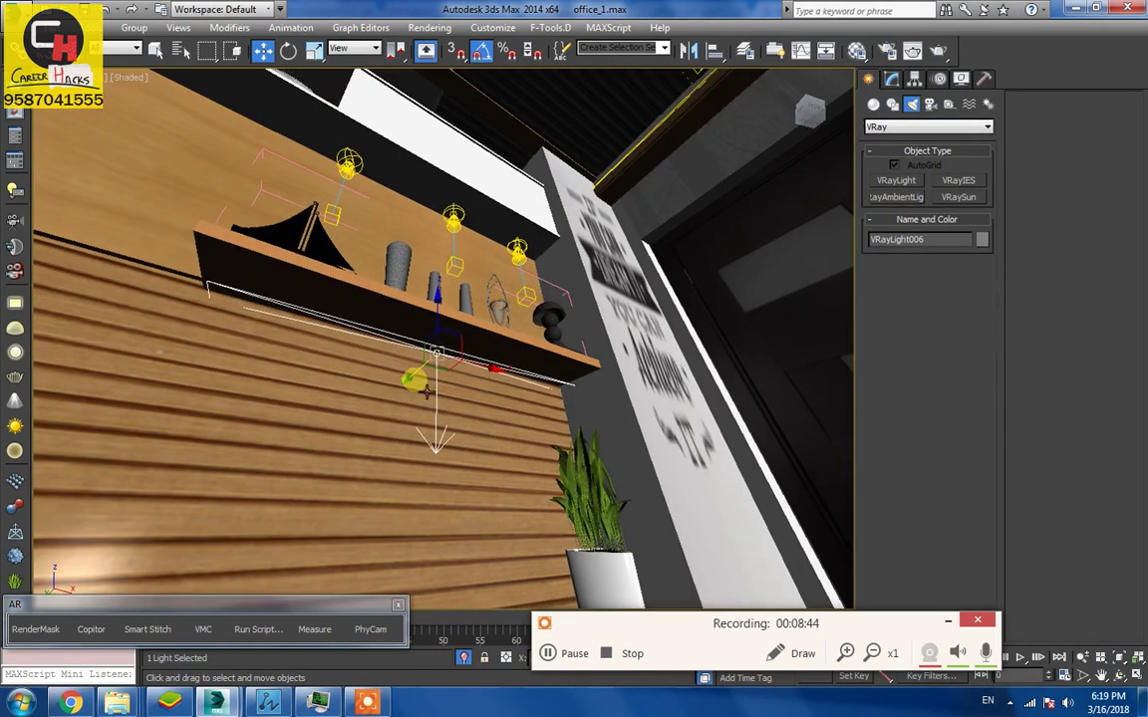
pyautogui.moveTo(424, 379)
pyautogui.mouseDown()
pyautogui.moveTo(421, 396)
pyautogui.moveTo(423, 381)
pyautogui.mouseUp()
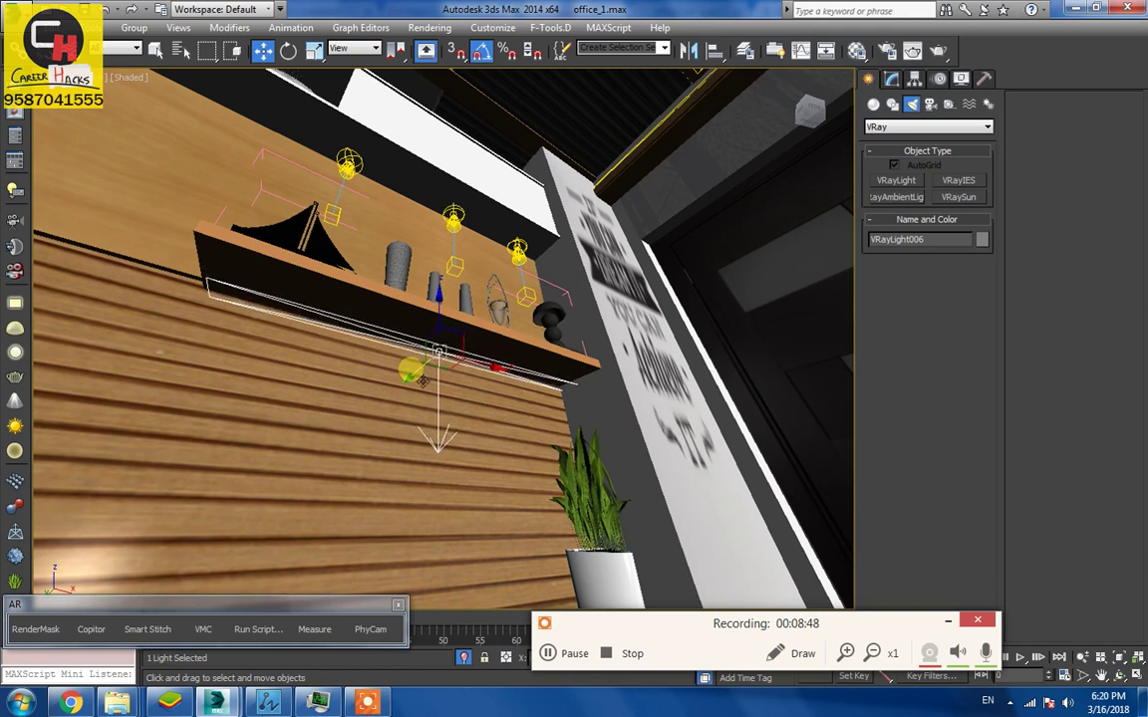
pyautogui.keyDown('alt'); pyautogui.moveTo(424, 382); pyautogui.dragTo(394, 361, button='middle'); pyautogui.keyUp('alt')
# Copy the shelf light up under the upper shelf, shift it left, and scale it wider
pyautogui.keyDown('shift'); pyautogui.moveTo(430, 408); pyautogui.dragTo(466, 317); pyautogui.keyUp('shift')
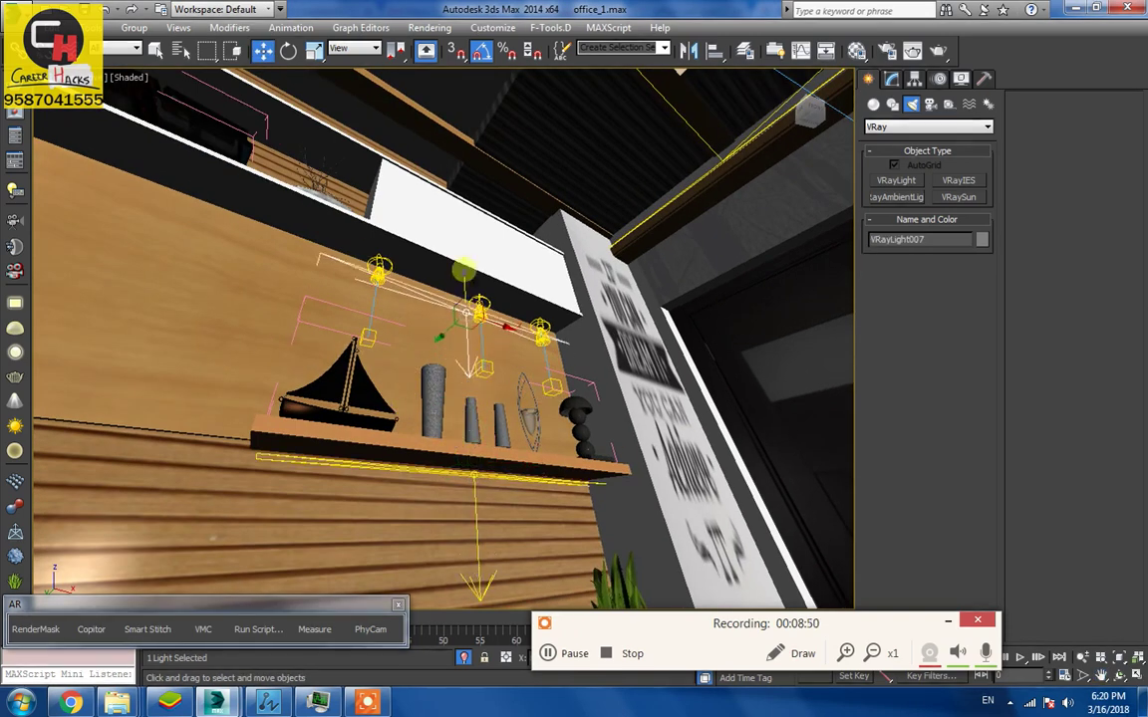
pyautogui.moveTo(464, 269); pyautogui.dragTo(461, 257)
pyautogui.click(574, 417)
pyautogui.moveTo(458, 379)
pyautogui.keyDown('alt'); pyautogui.mouseDown(button='middle')
pyautogui.moveTo(454, 416)
pyautogui.moveTo(490, 363)
pyautogui.moveTo(467, 393)
pyautogui.mouseUp(button='middle'); pyautogui.keyUp('alt')
pyautogui.press('w')
pyautogui.moveTo(489, 375); pyautogui.dragTo(470, 278)
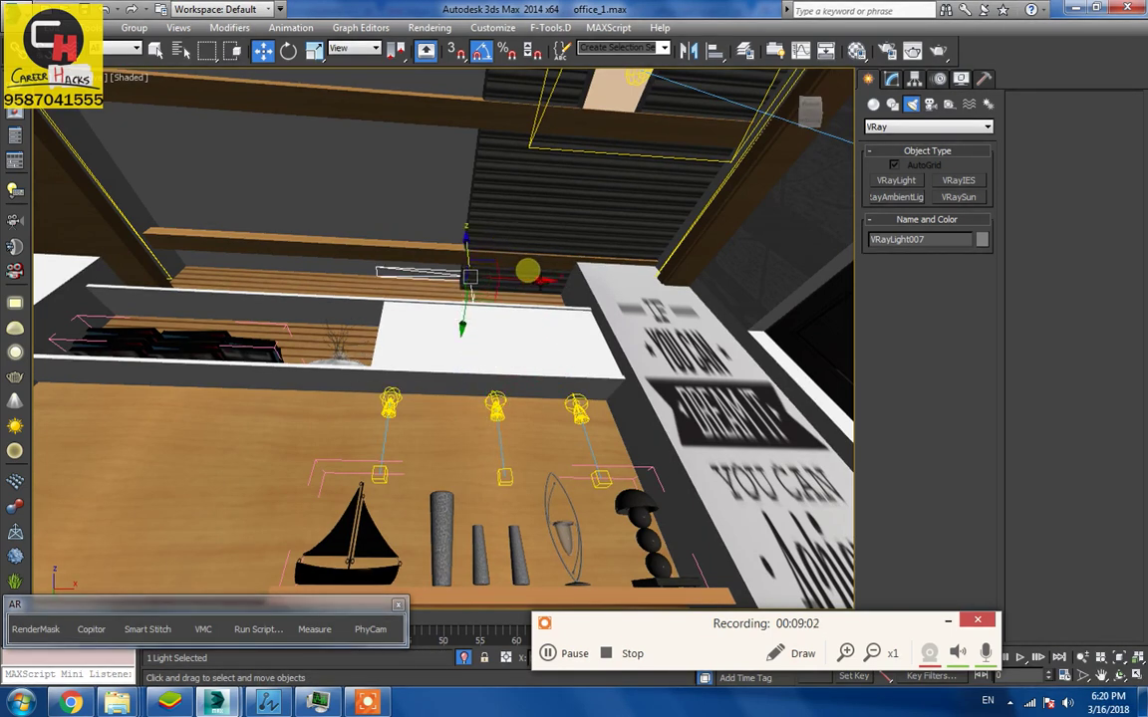
pyautogui.moveTo(539, 286); pyautogui.dragTo(399, 288)
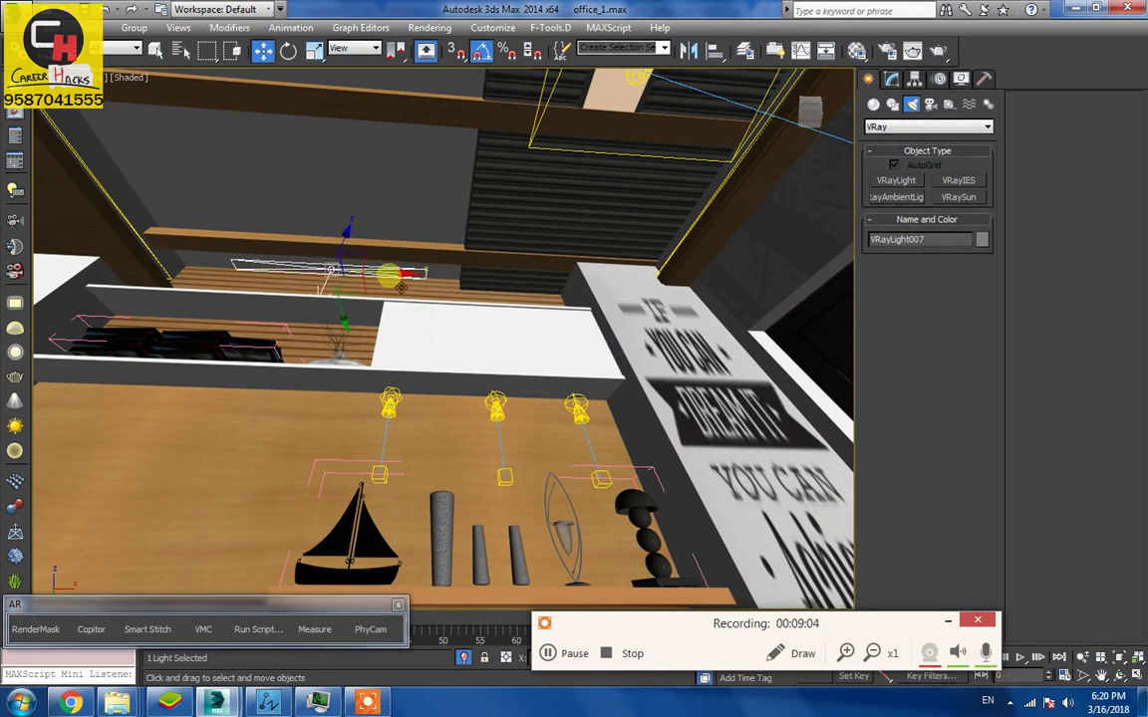
pyautogui.press('r')
pyautogui.moveTo(239, 264); pyautogui.dragTo(225, 262)
pyautogui.press('w')
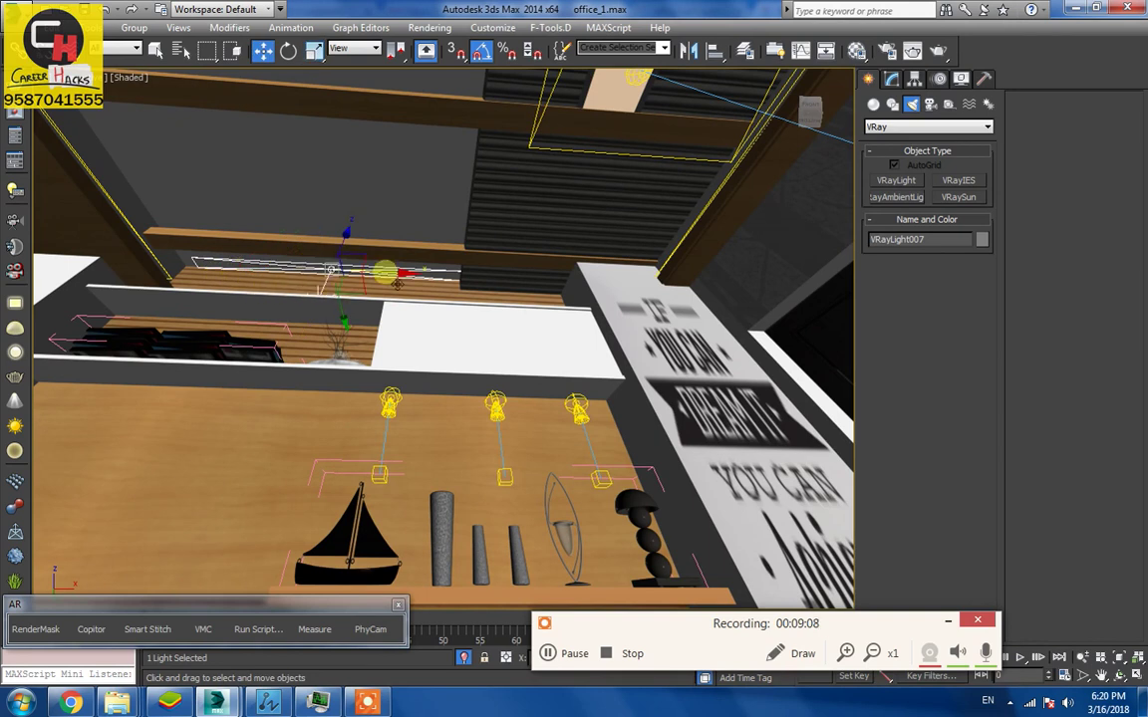
# Clone the ceiling VRay light by Shift-rotating it and confirming Clone Options
pyautogui.press('r')
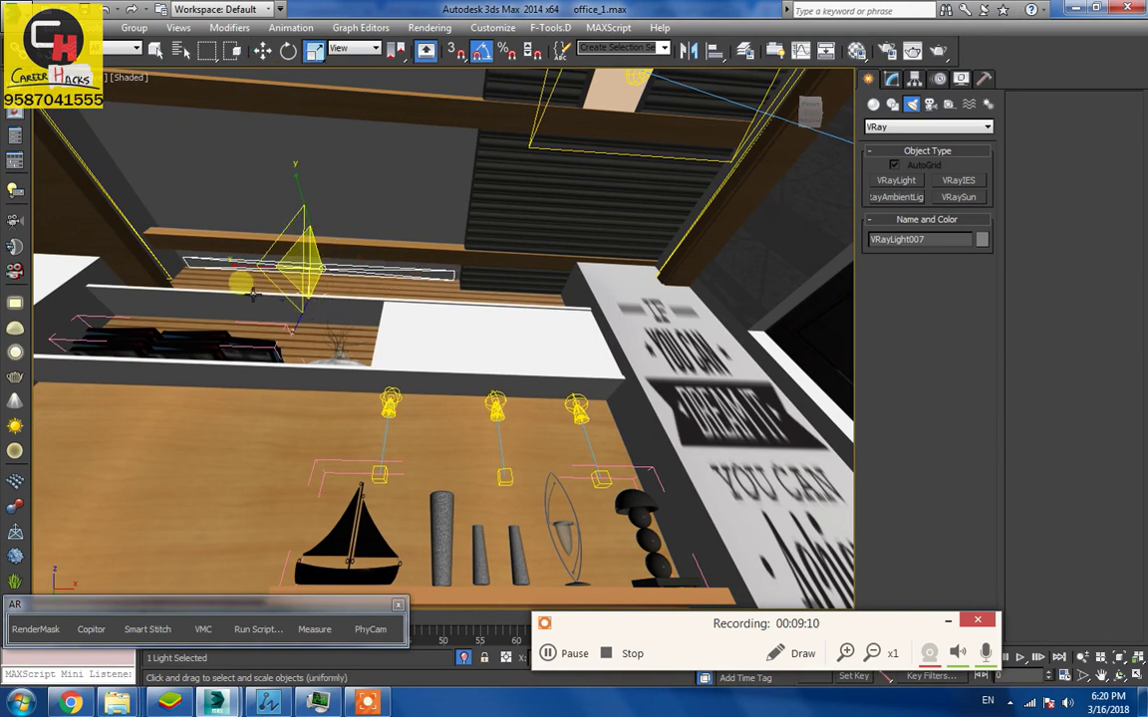
pyautogui.moveTo(384, 264)
pyautogui.keyDown('alt'); pyautogui.mouseDown(button='middle')
pyautogui.moveTo(650, 356)
pyautogui.moveTo(470, 345)
pyautogui.moveTo(351, 320)
pyautogui.mouseUp(button='middle'); pyautogui.keyUp('alt')
pyautogui.press('e')
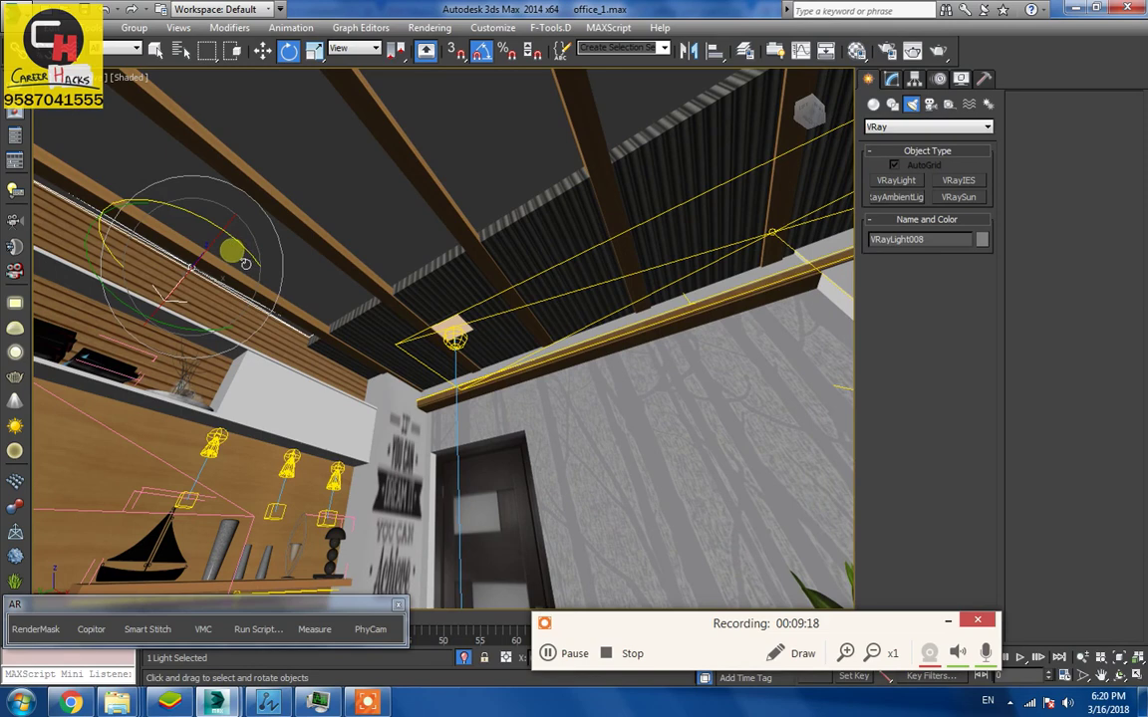
pyautogui.keyDown('shift'); pyautogui.moveTo(244, 262); pyautogui.dragTo(215, 234); pyautogui.keyUp('shift')
pyautogui.click(520, 390)
pyautogui.press('w')
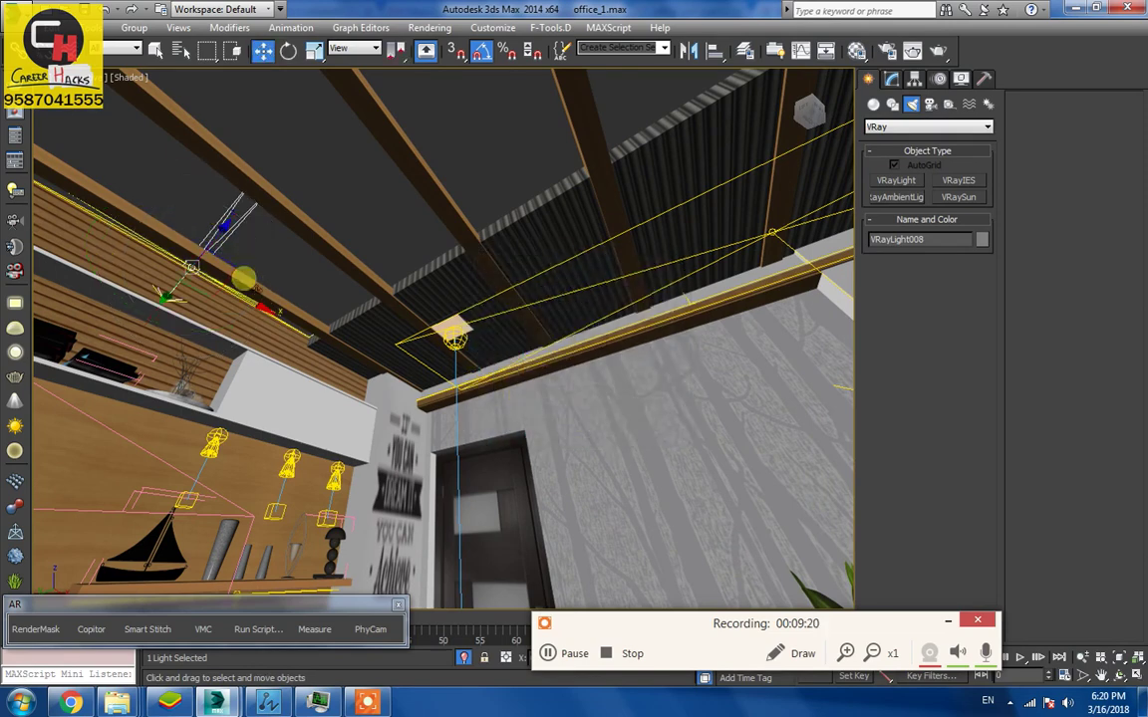
# Flip the cloned light 180 degrees and slide it along the ceiling beam
pyautogui.keyDown('alt'); pyautogui.moveTo(172, 275); pyautogui.dragTo(245, 298, button='middle'); pyautogui.keyUp('alt')
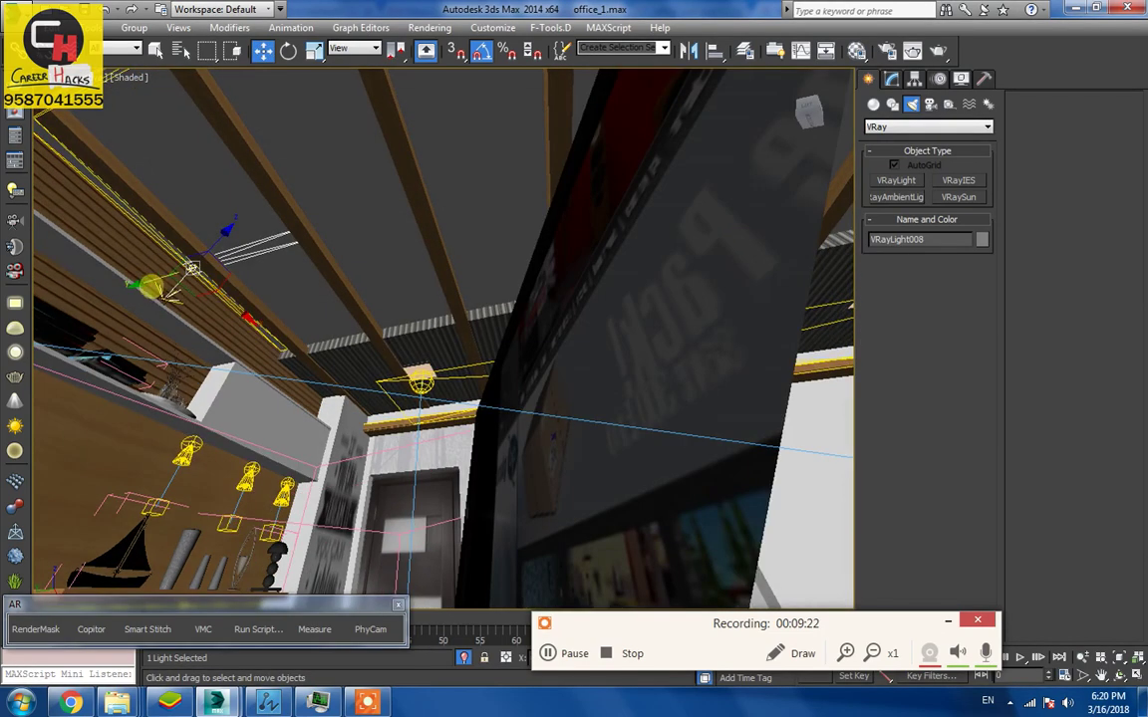
pyautogui.keyDown('alt'); pyautogui.moveTo(192, 269); pyautogui.dragTo(460, 284, button='middle'); pyautogui.keyUp('alt')
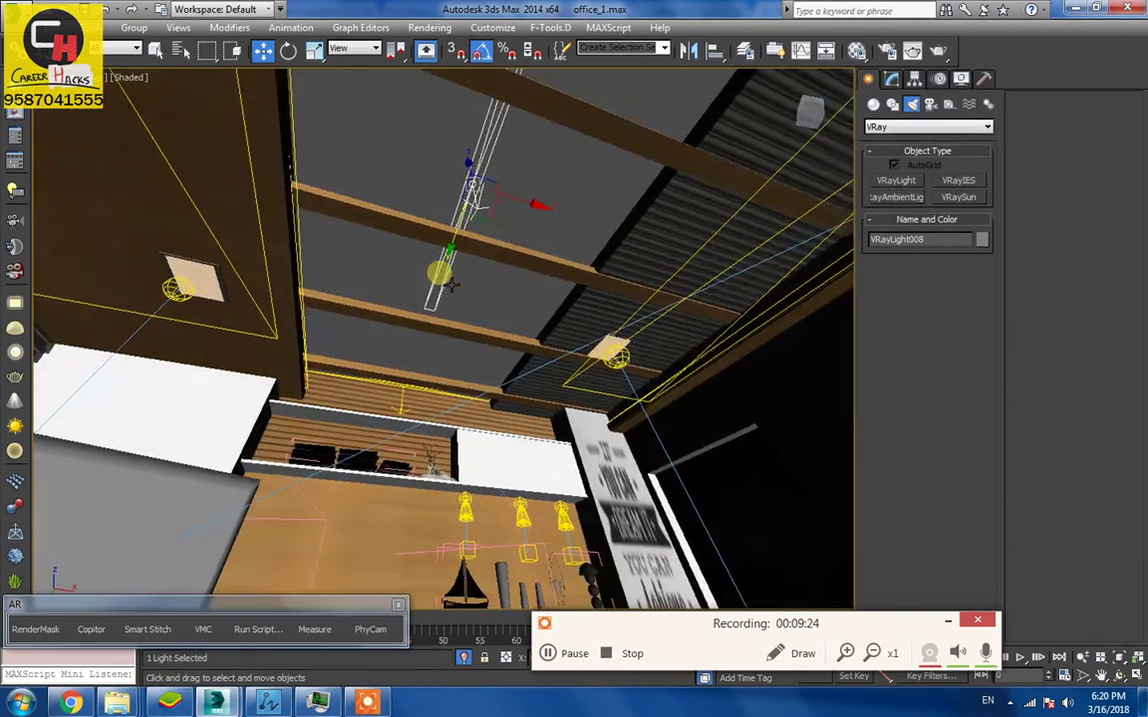
pyautogui.press('e')
pyautogui.moveTo(455, 214); pyautogui.dragTo(505, 236)
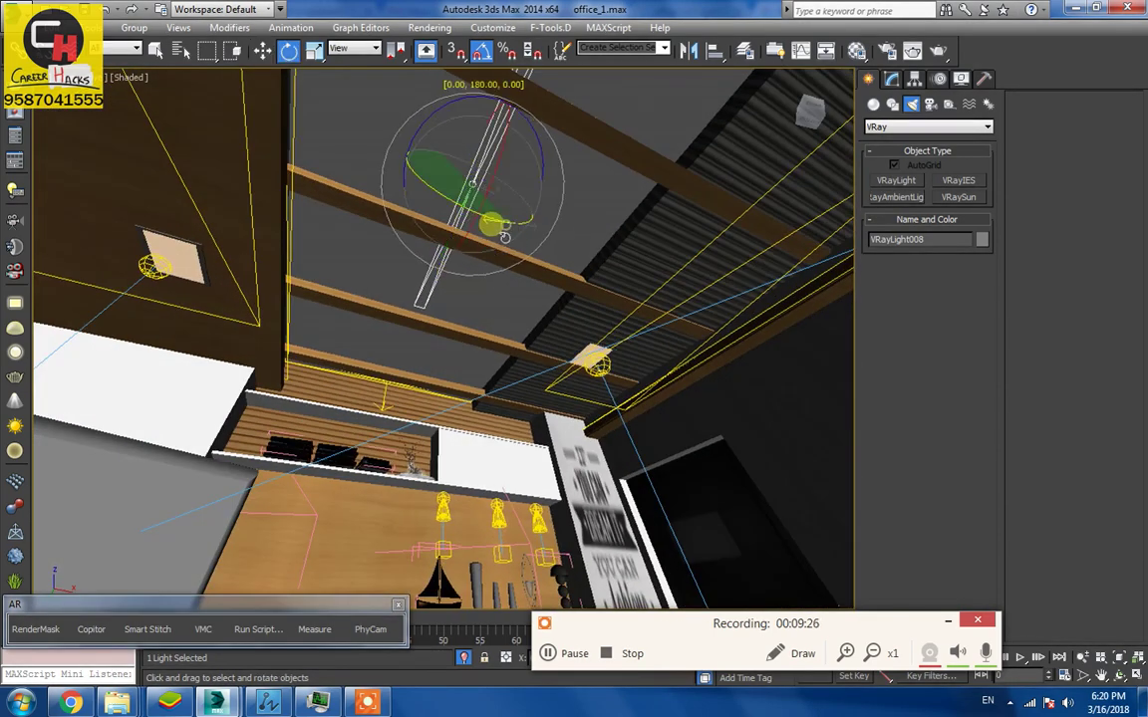
pyautogui.press('w')
pyautogui.keyDown('alt'); pyautogui.moveTo(506, 239); pyautogui.dragTo(511, 246, button='middle'); pyautogui.keyUp('alt')
pyautogui.moveTo(528, 221); pyautogui.dragTo(606, 247)
# Inspect the ceiling lights from several angles, zooming out on the beam area
pyautogui.moveTo(606, 246)
pyautogui.keyDown('alt'); pyautogui.mouseDown(button='middle')
pyautogui.moveTo(637, 302)
pyautogui.moveTo(468, 249)
pyautogui.mouseUp(button='middle'); pyautogui.keyUp('alt')
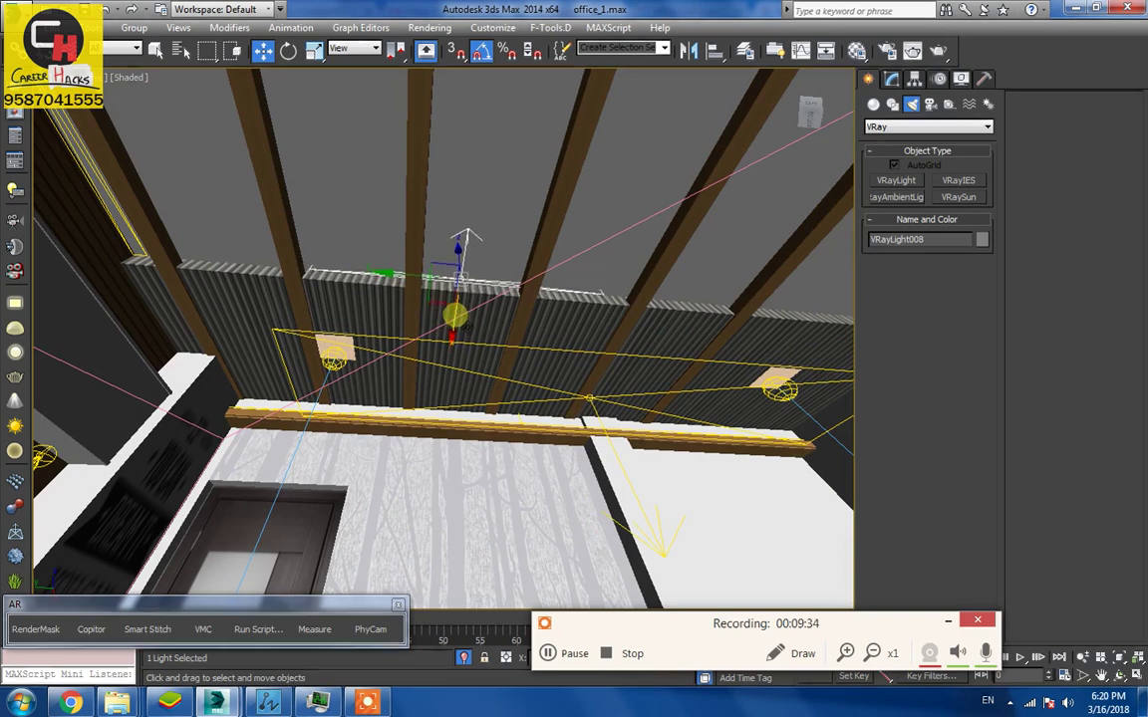
pyautogui.keyDown('alt'); pyautogui.moveTo(458, 284); pyautogui.dragTo(334, 361, button='middle'); pyautogui.keyUp('alt')
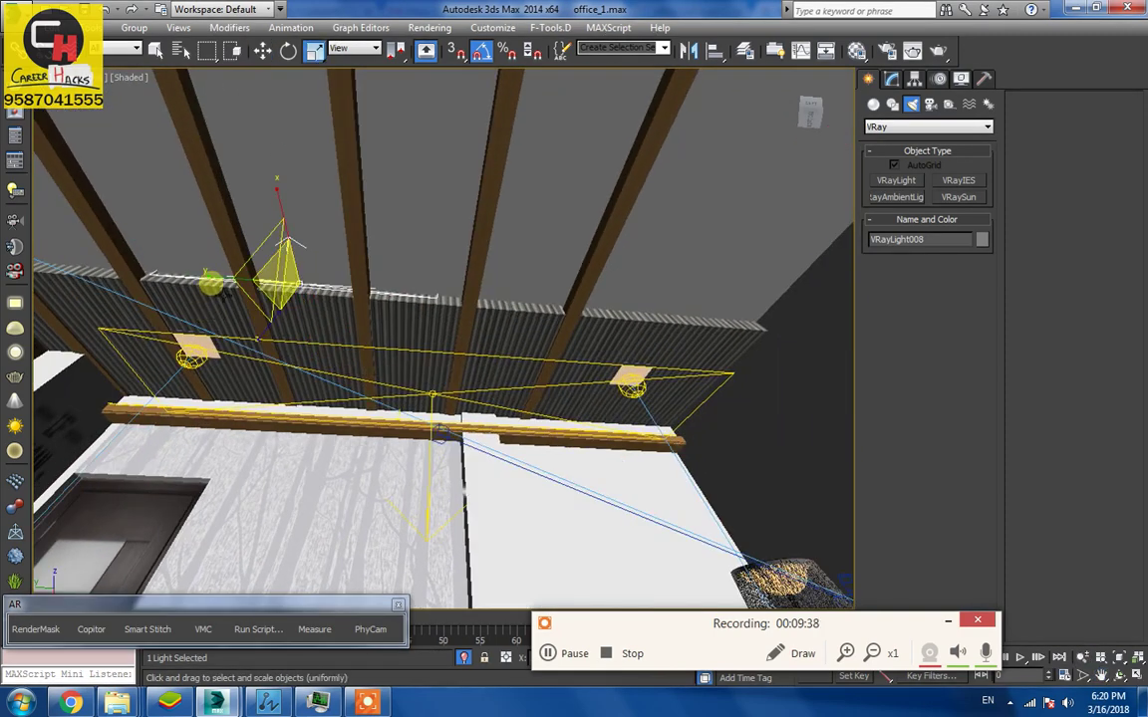
pyautogui.hotkey('alt', 'z')
pyautogui.moveTo(371, 256); pyautogui.dragTo(377, 257)
pyautogui.press('w')
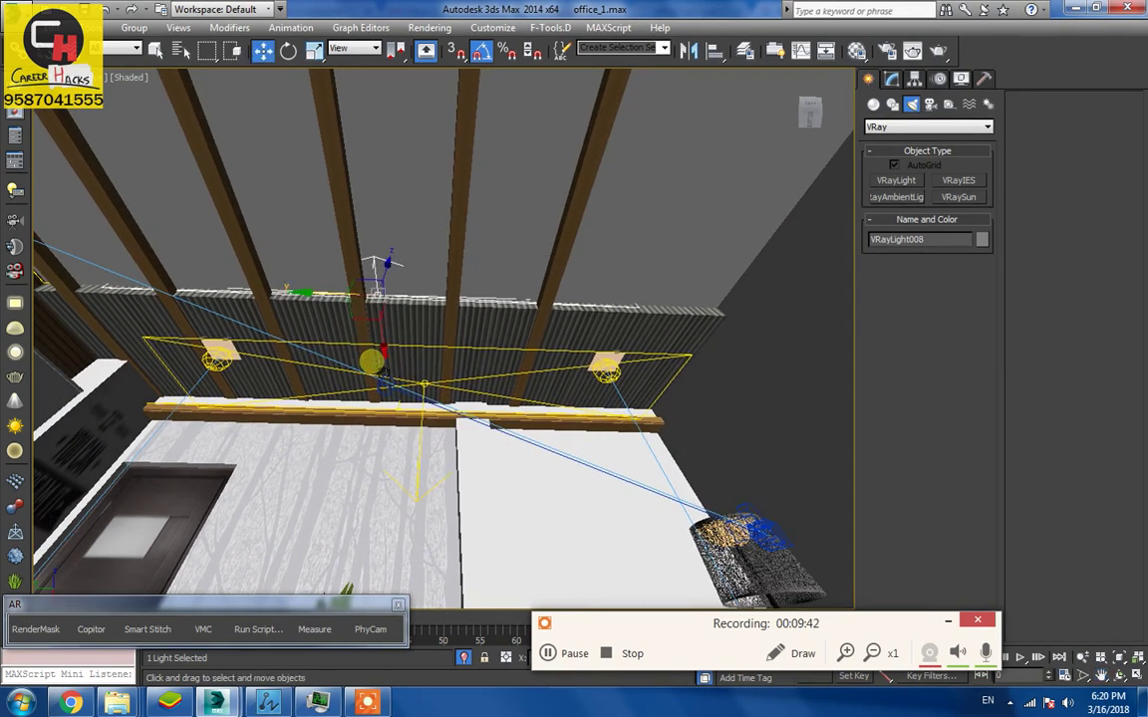
pyautogui.press('r')
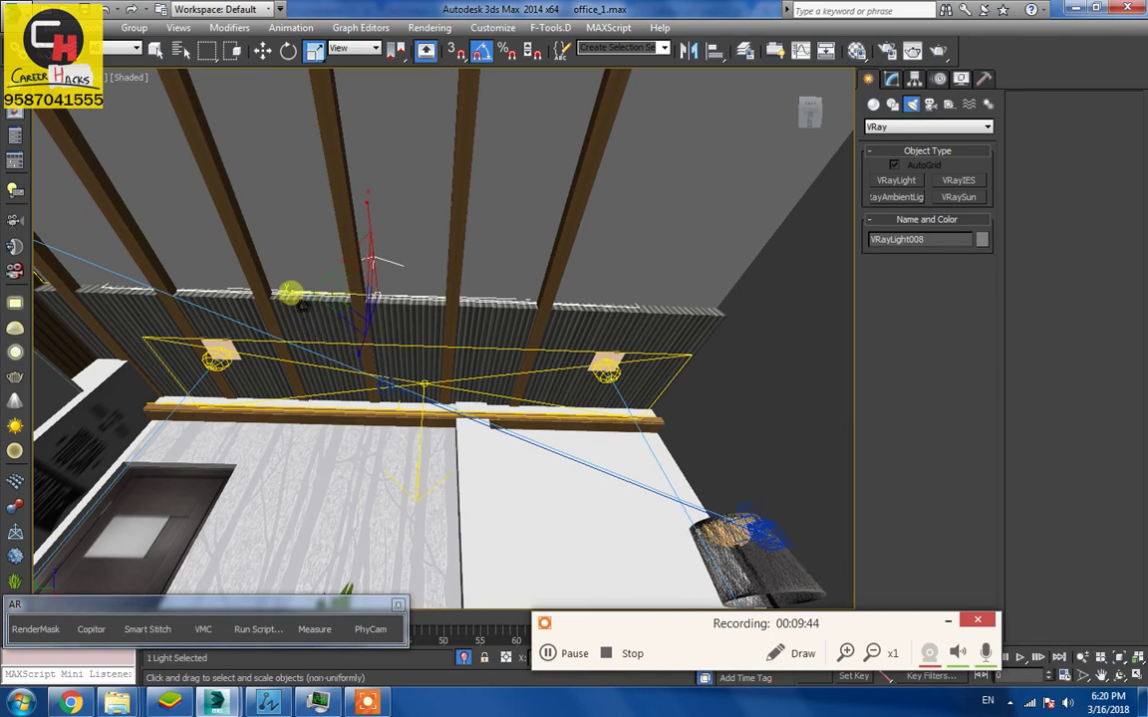
pyautogui.press('r')
pyautogui.keyDown('alt'); pyautogui.moveTo(374, 320); pyautogui.dragTo(398, 299, button='middle'); pyautogui.keyUp('alt')
pyautogui.press('w')
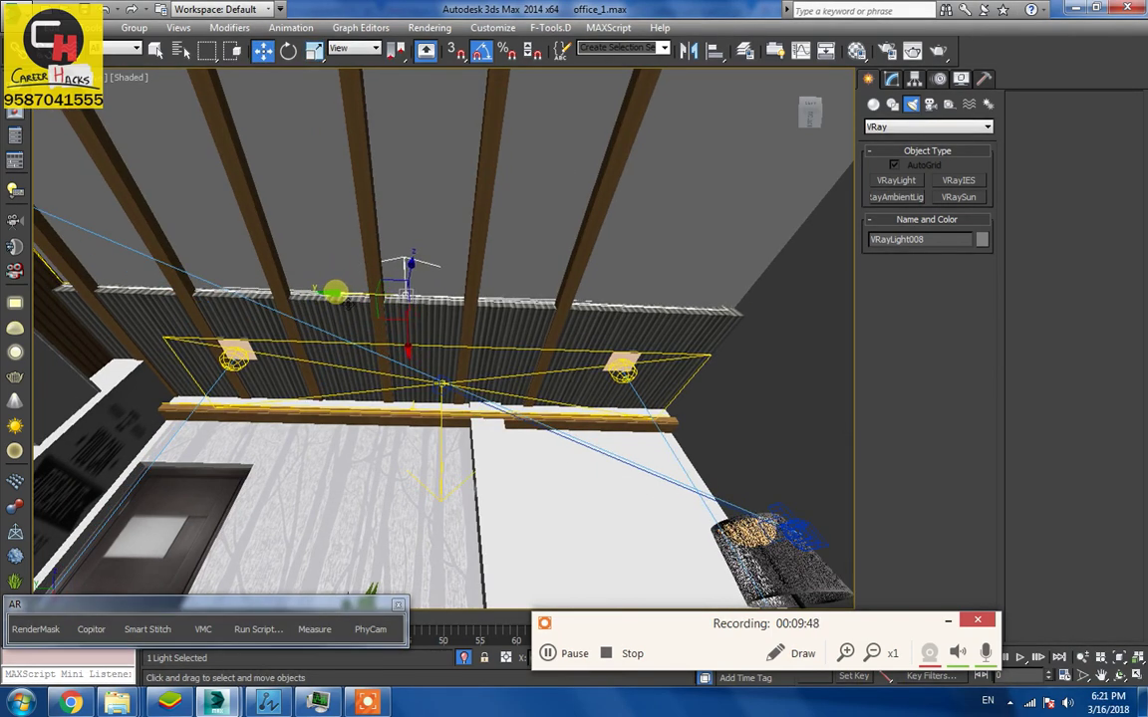
# Switch the viewport to the VRayCam001 camera and lower the sphere light
pyautogui.press('c')
pyautogui.doubleClick(529, 246)
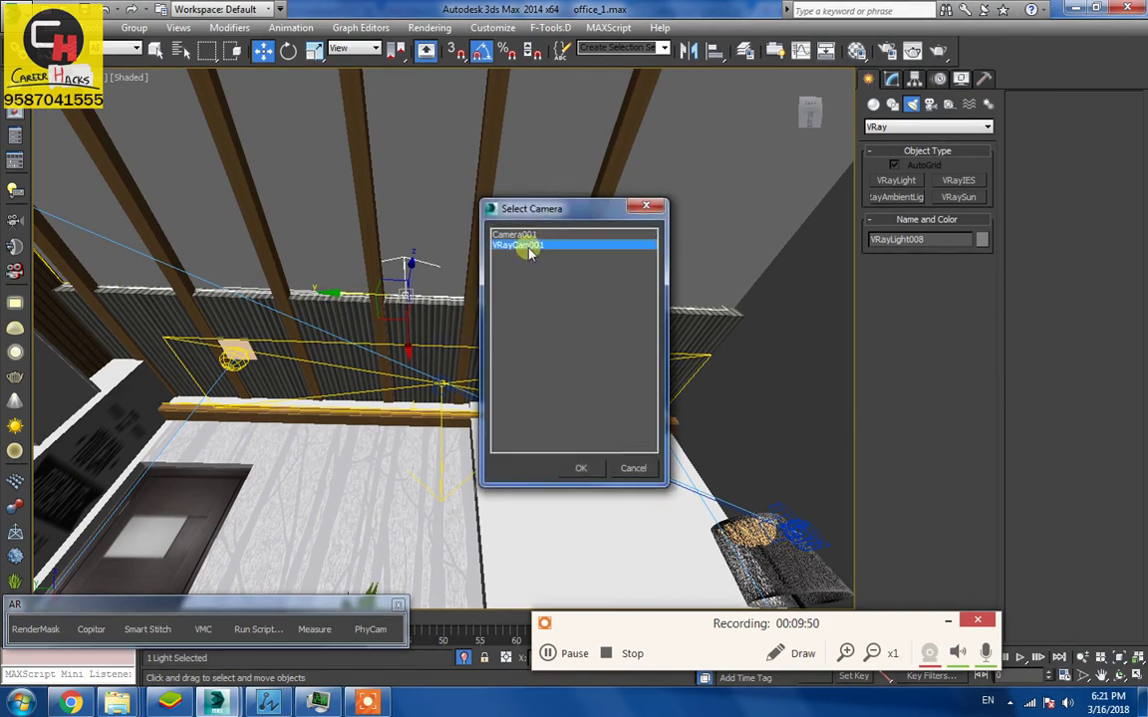
pyautogui.moveTo(536, 368)
pyautogui.mouseDown()
pyautogui.moveTo(529, 422)
pyautogui.moveTo(493, 399)
pyautogui.mouseUp()
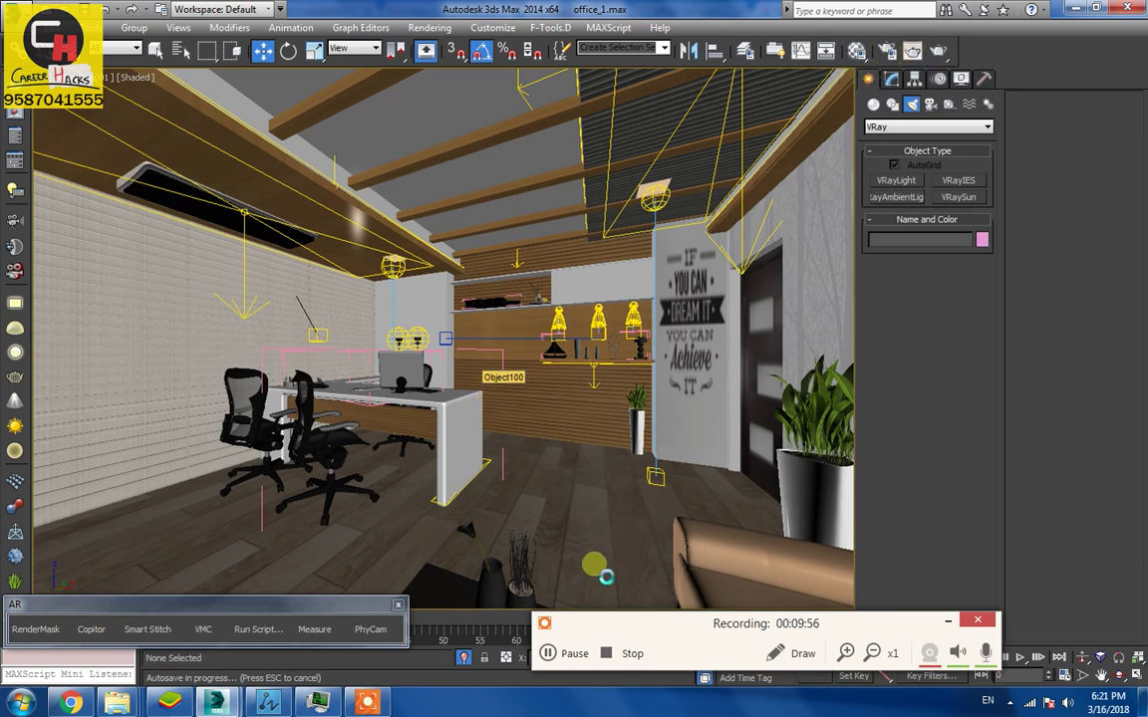
pyautogui.click(574, 650)
pyautogui.click(570, 650)
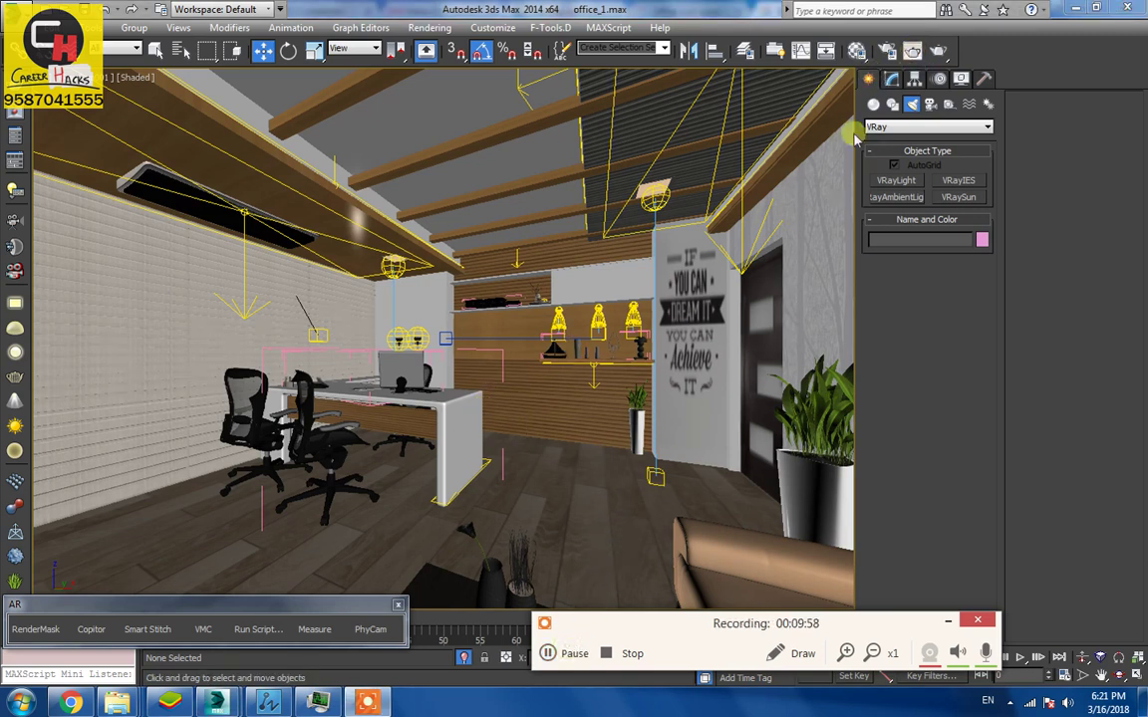
# Set V-Ray color mapping Gamma to 2.2 and enable Linear workflow in Render Setup
pyautogui.click(912, 48)
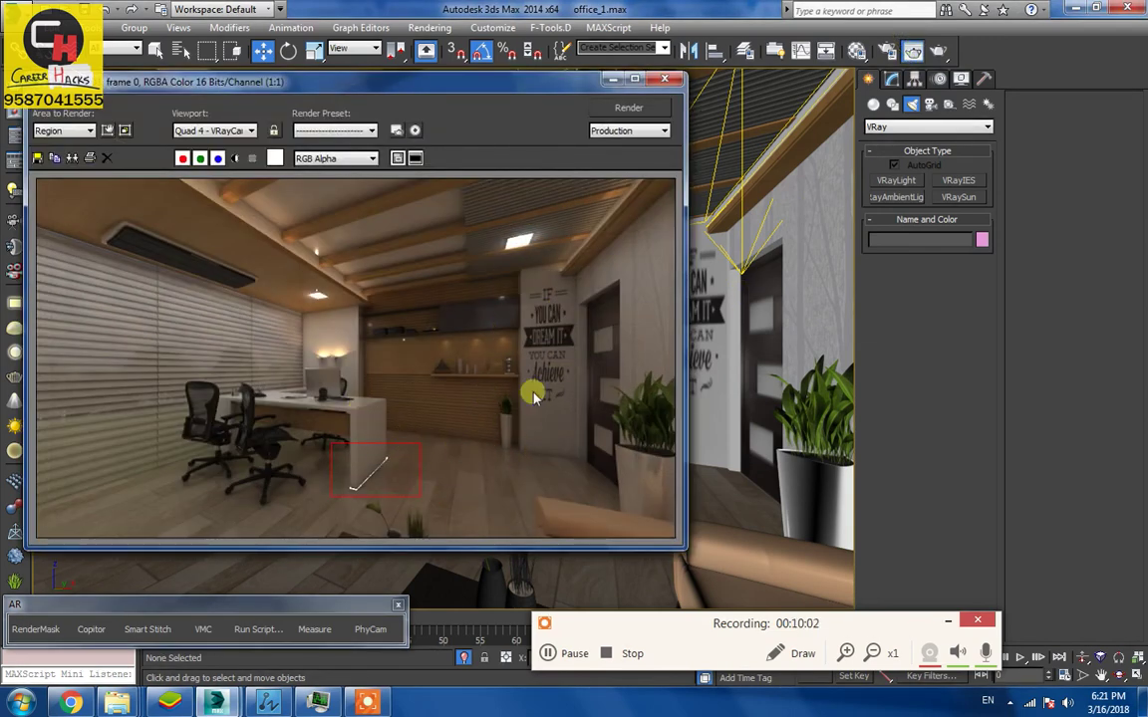
pyautogui.click(395, 132)
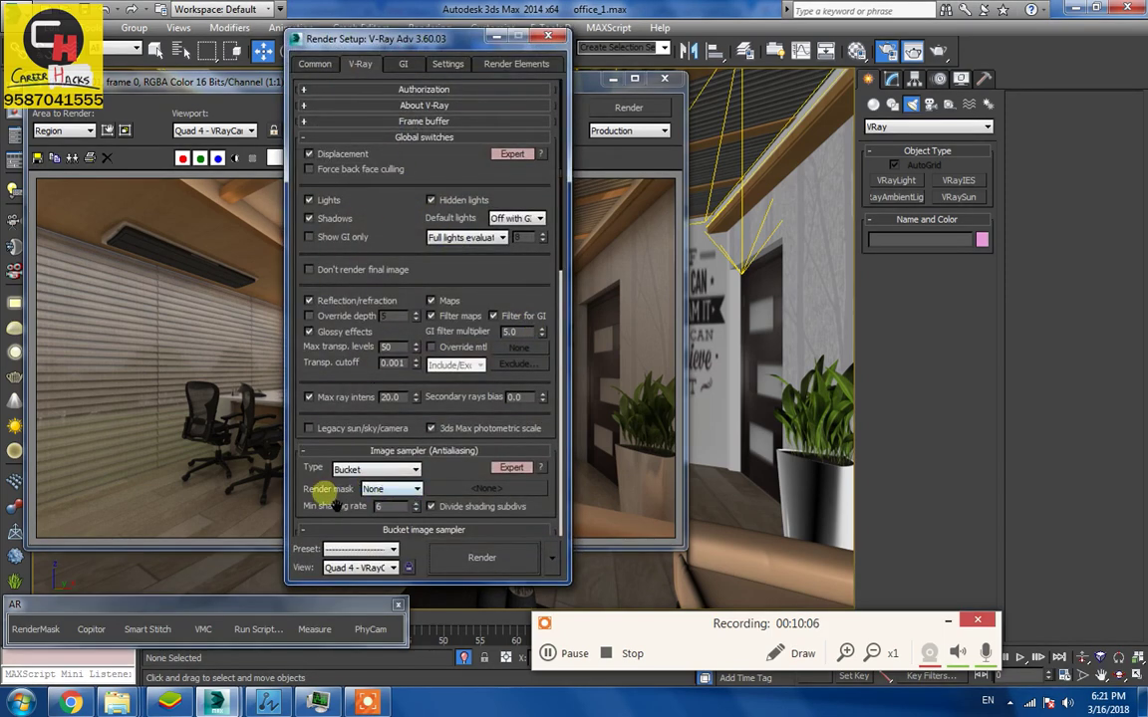
pyautogui.scroll(-3, 335, 506)
pyautogui.scroll(-3, 335, 498)
pyautogui.scroll(-1, 396, 463)
pyautogui.click(381, 451)
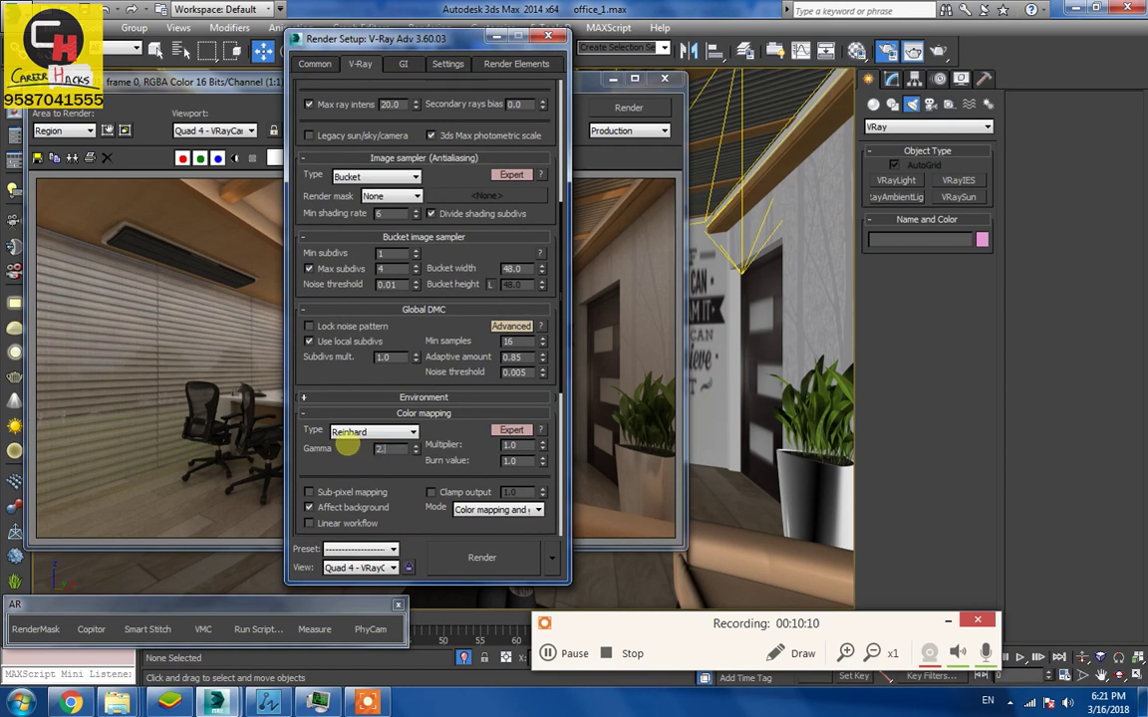
pyautogui.scroll(-1, 303, 429)
pyautogui.click(309, 509)
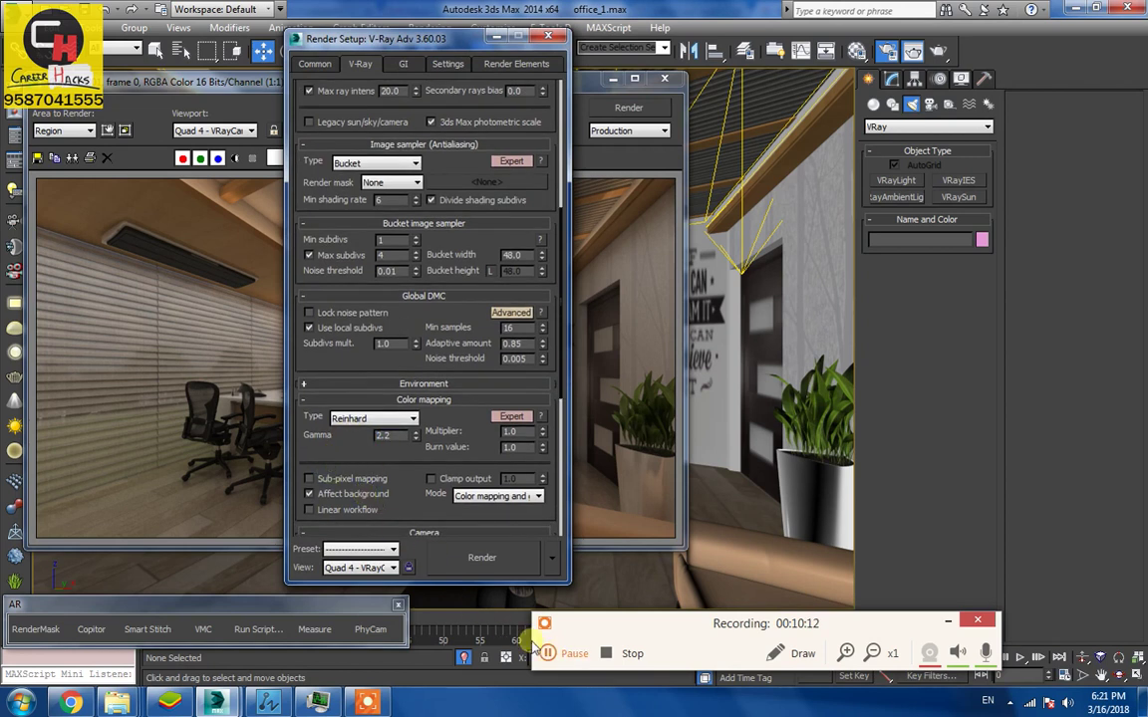
pyautogui.click(389, 436)
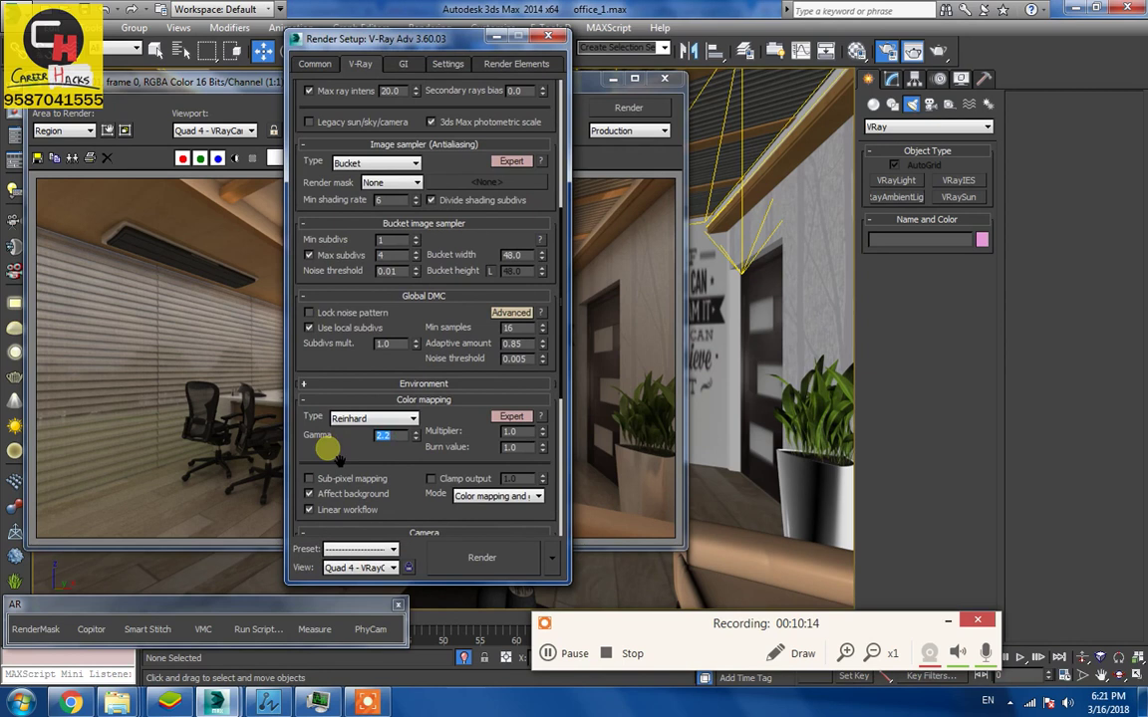
# Browse the GI, Settings and Render Elements tabs, then reposition the frame buffer
pyautogui.click(402, 64)
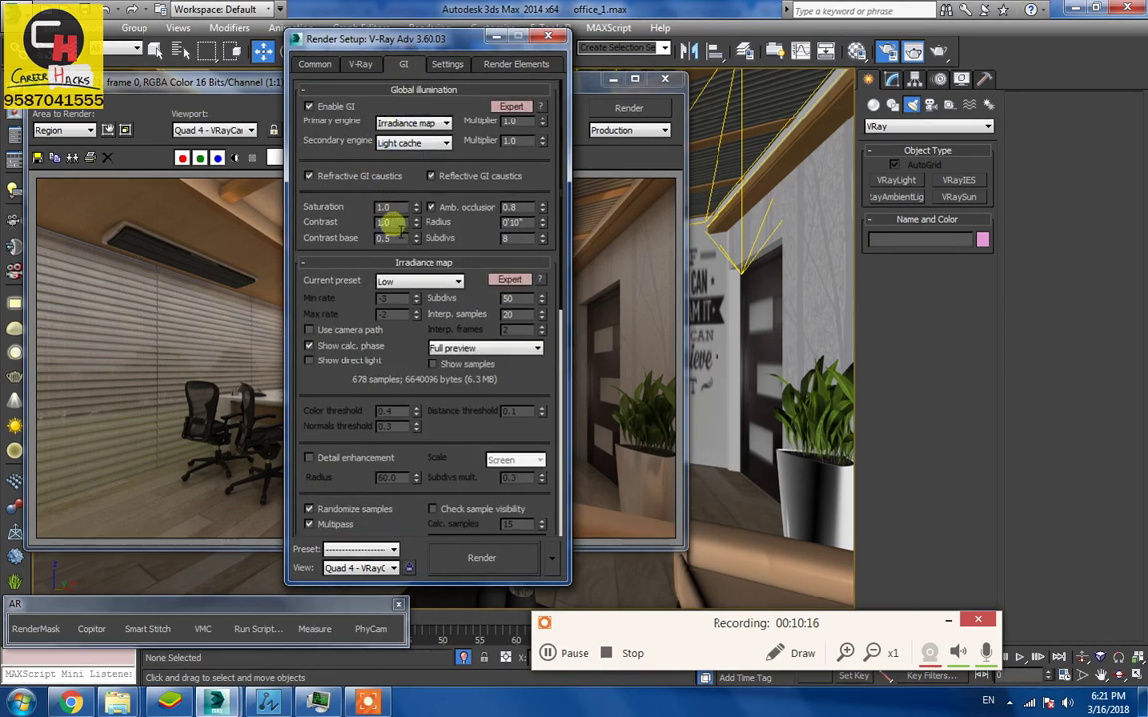
pyautogui.click(450, 64)
pyautogui.click(504, 63)
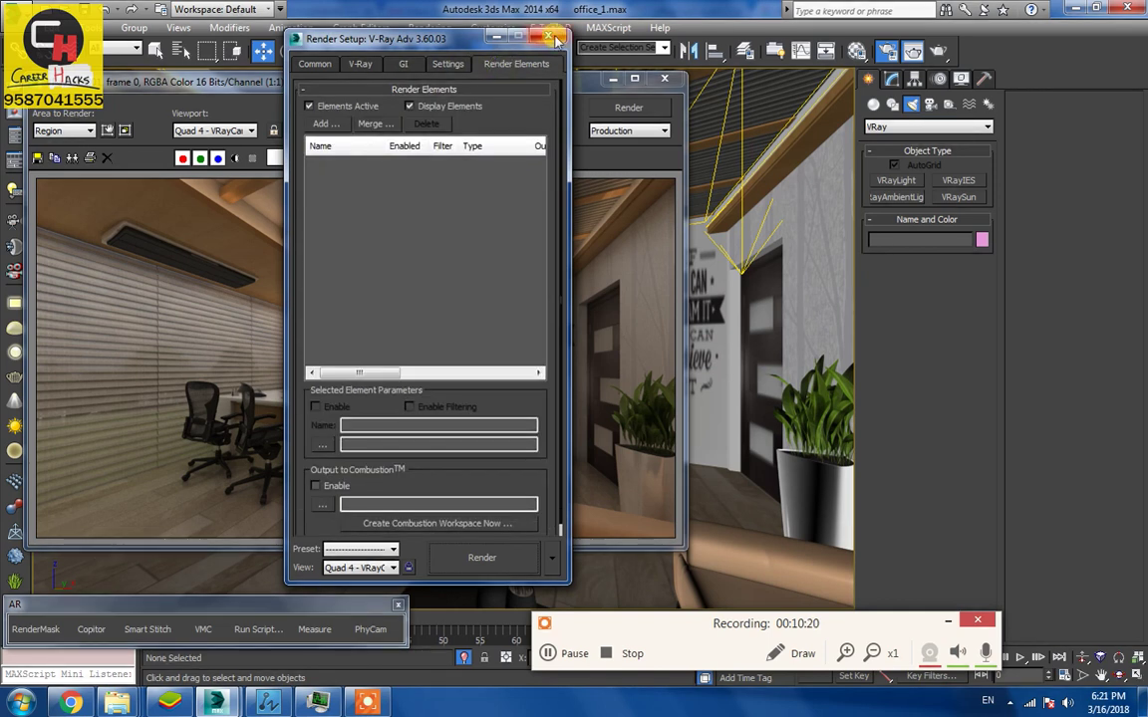
pyautogui.click(565, 85)
pyautogui.moveTo(565, 85); pyautogui.dragTo(607, 87)
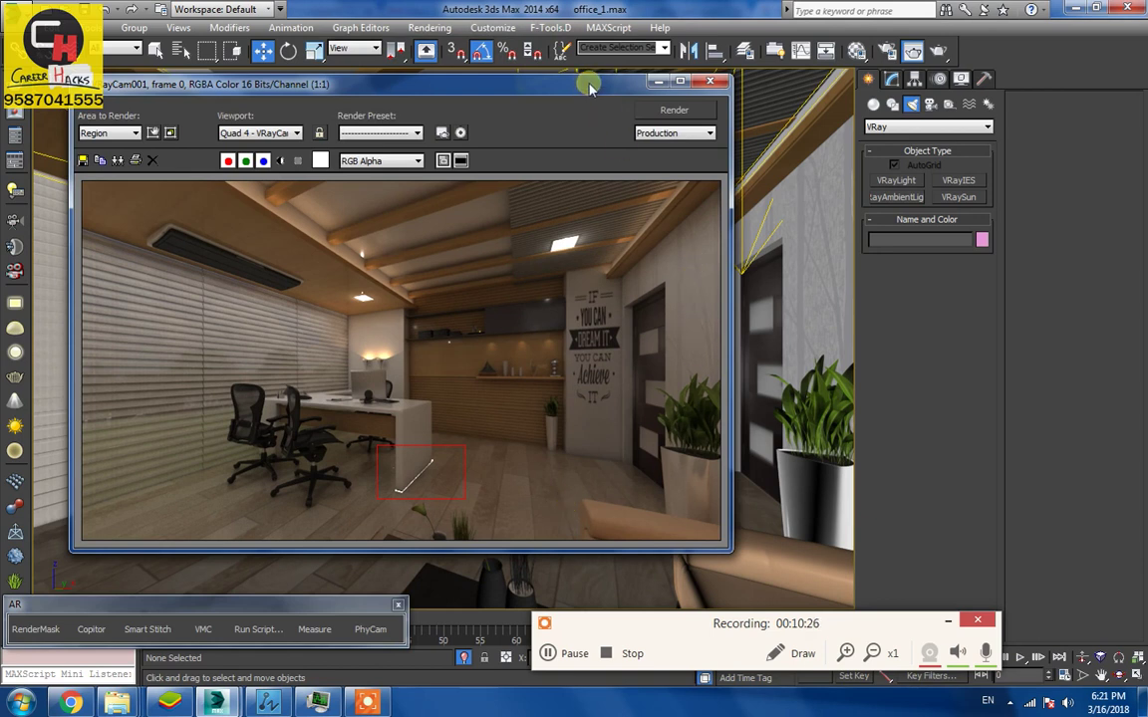
# Pick '16 - Defaultsdsdsd' from the scene, uncheck Fresnel reflections, and preview its sphere
pyautogui.moveTo(589, 87); pyautogui.dragTo(516, 82)
pyautogui.scroll(1, 589, 319)
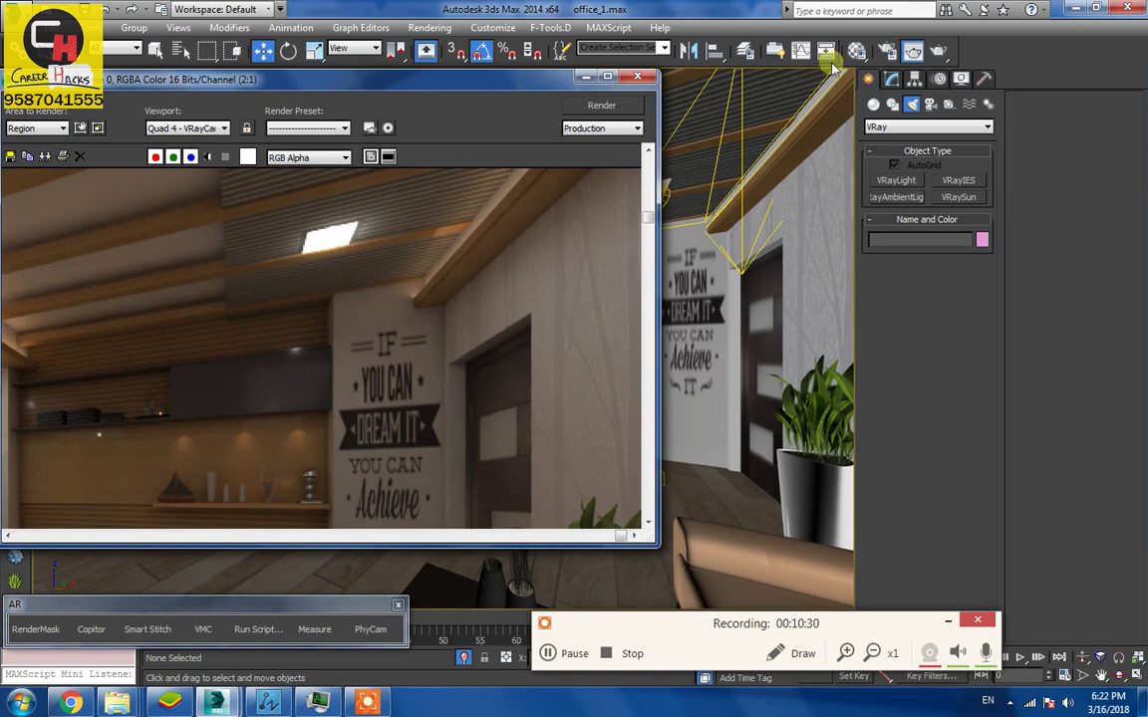
pyautogui.click(857, 50)
pyautogui.click(817, 335)
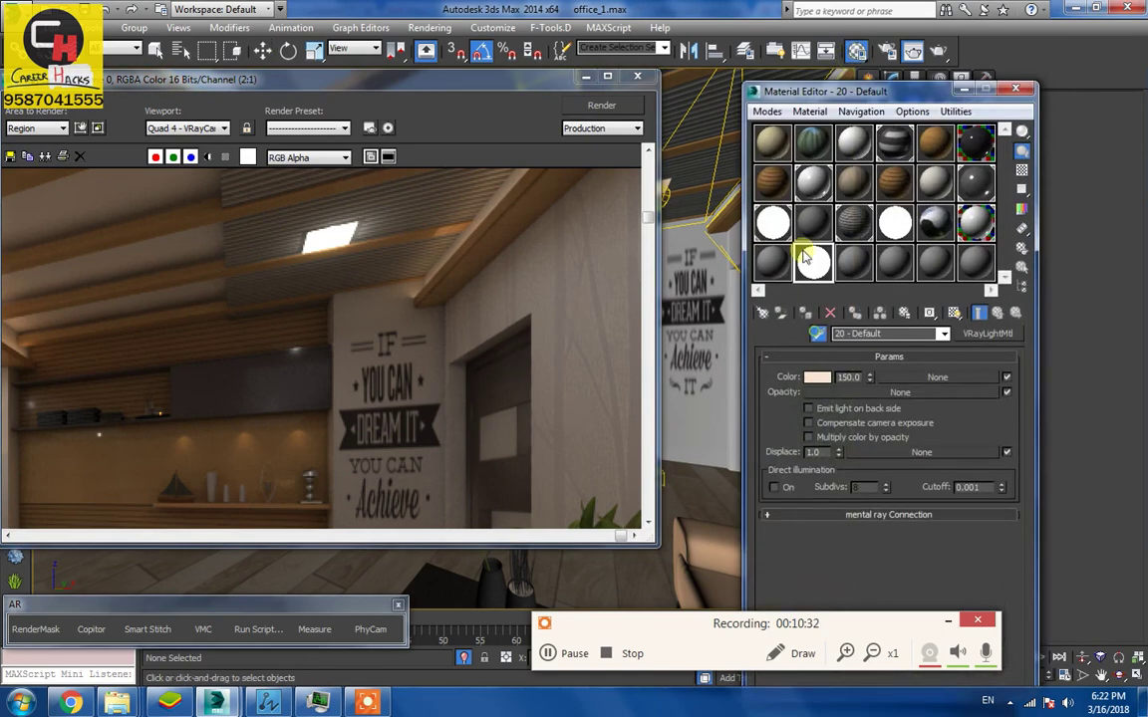
pyautogui.moveTo(857, 91); pyautogui.dragTo(552, 101)
pyautogui.click(832, 262)
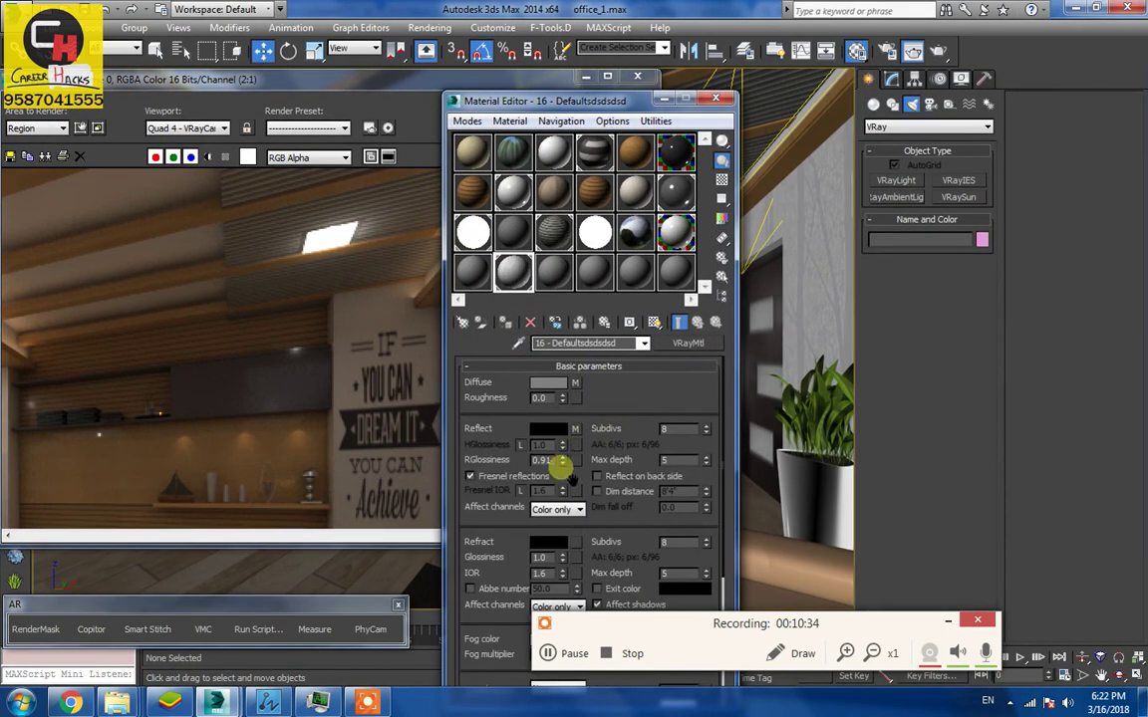
pyautogui.click(508, 477)
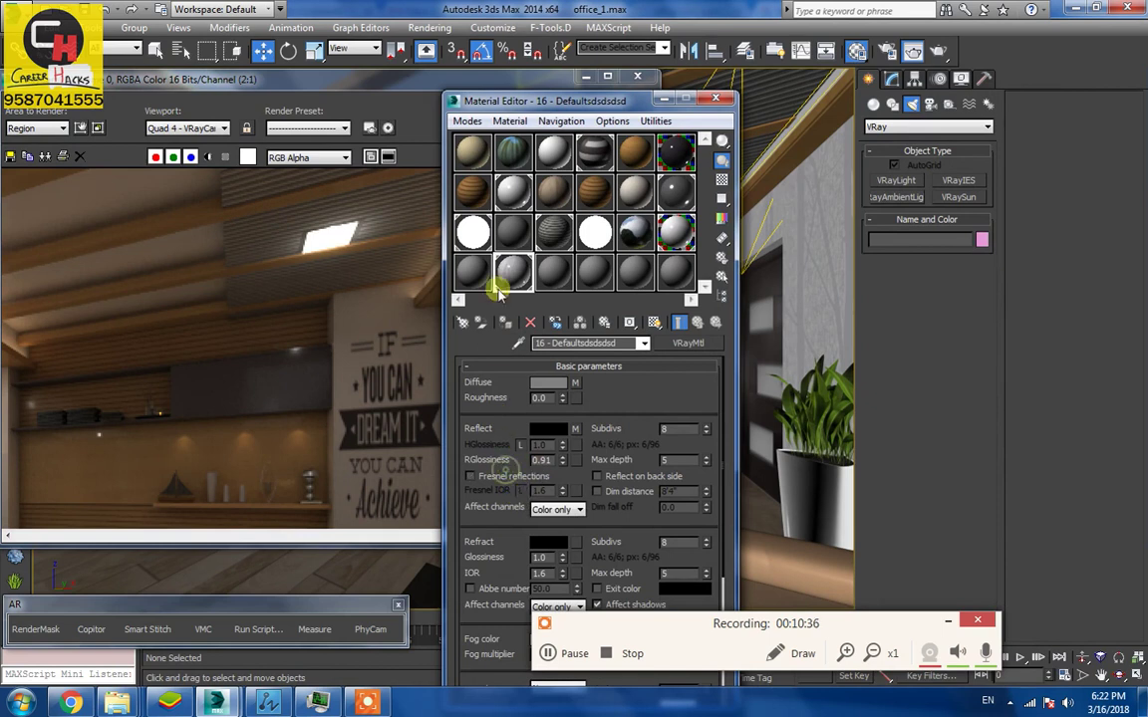
pyautogui.moveTo(494, 100); pyautogui.dragTo(686, 115)
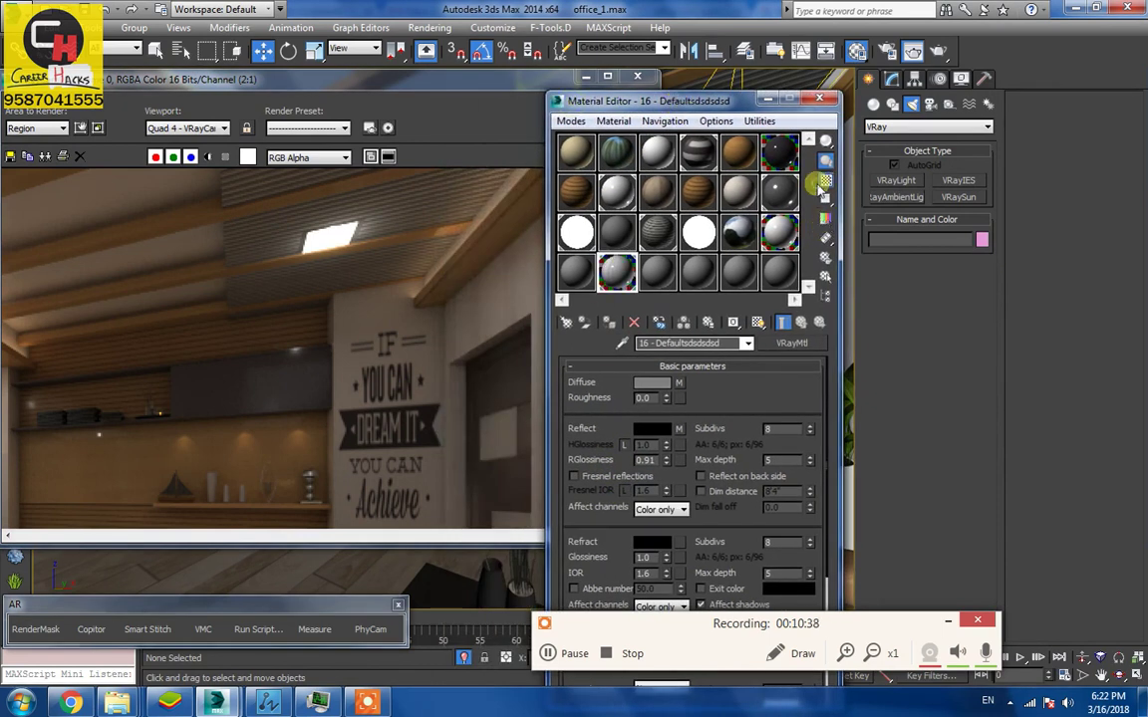
pyautogui.doubleClick(619, 272)
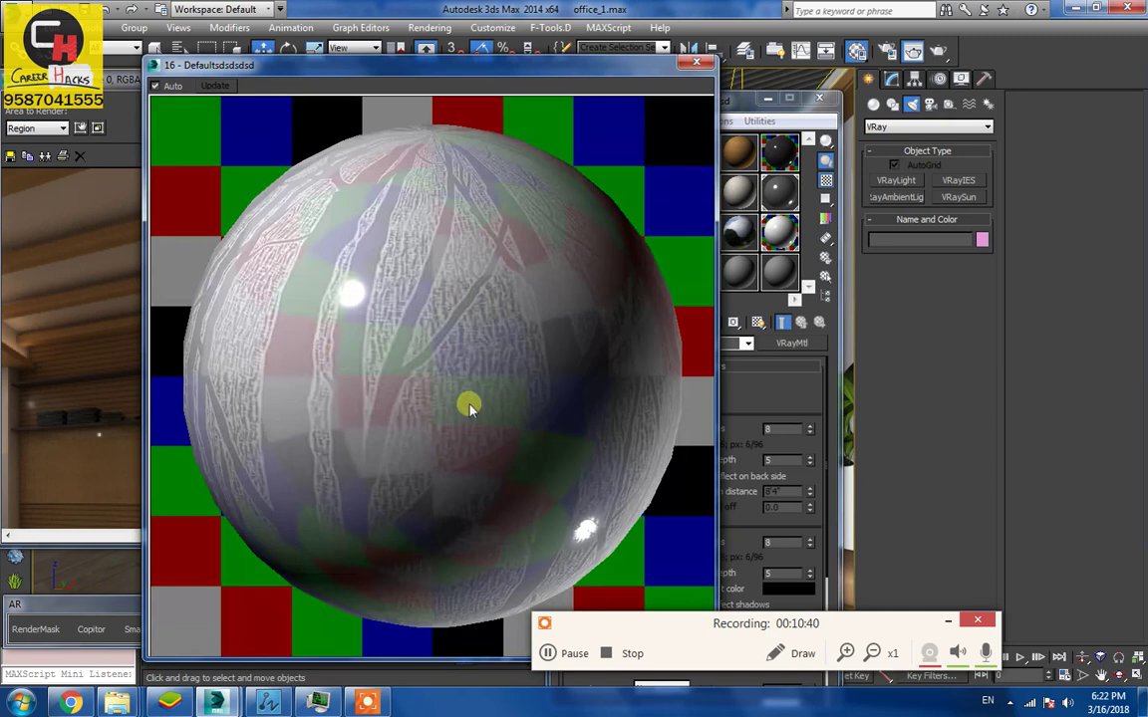
pyautogui.click(695, 61)
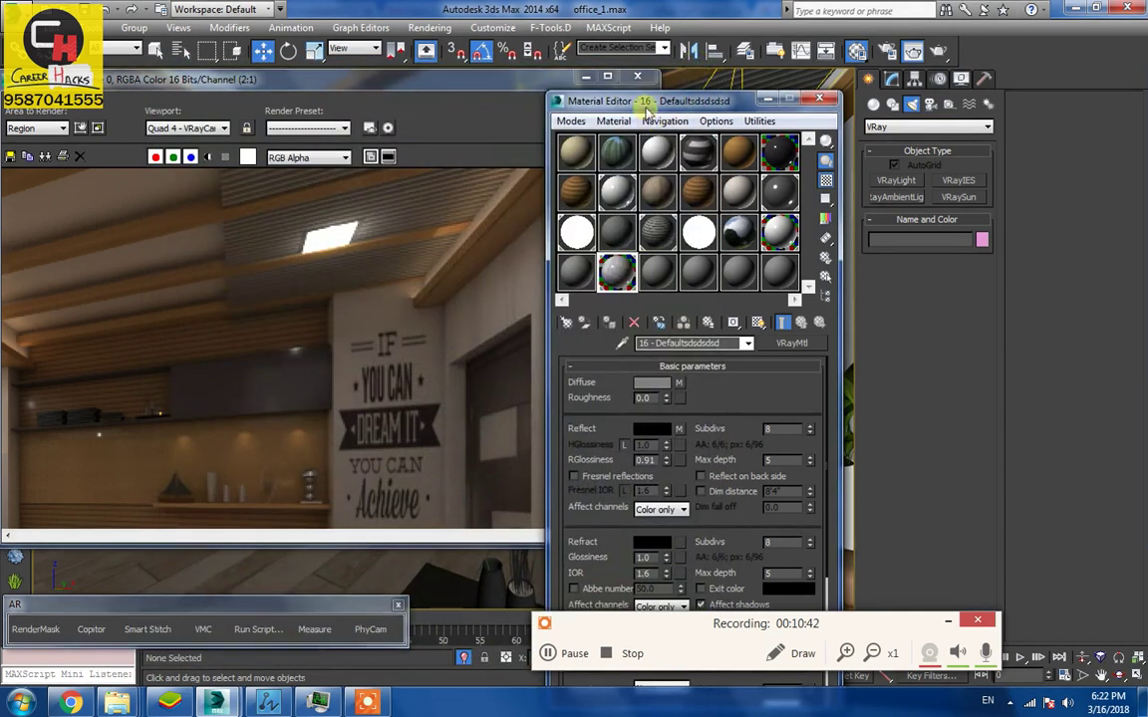
pyautogui.moveTo(303, 405); pyautogui.dragTo(312, 482, button='middle')
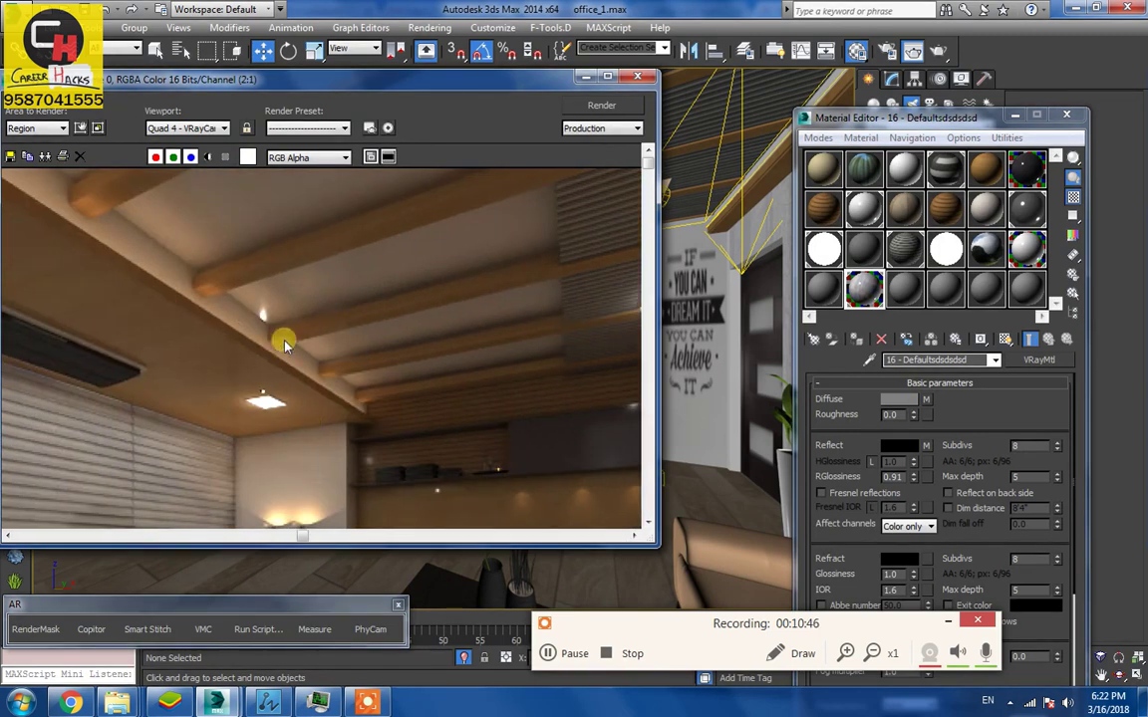
# Hide geometry and set the VRayLight001 and VRayLight002 multipliers to 120
pyautogui.click(638, 76)
pyautogui.click(1062, 118)
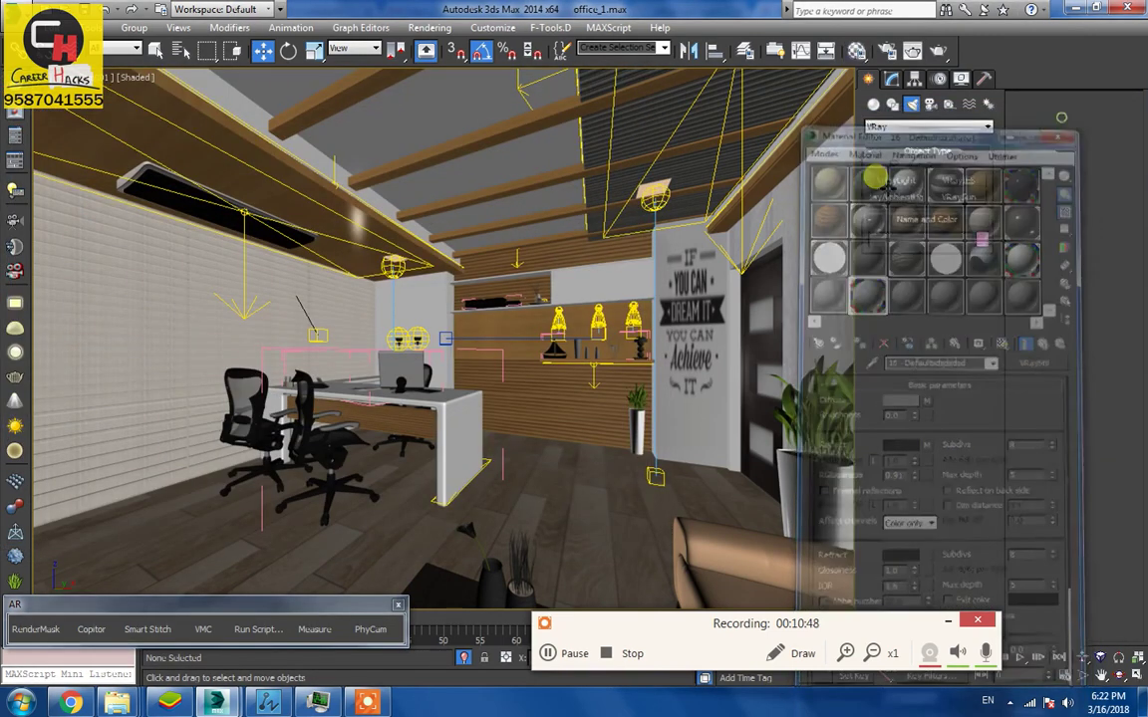
pyautogui.hotkey('shift', 'g')
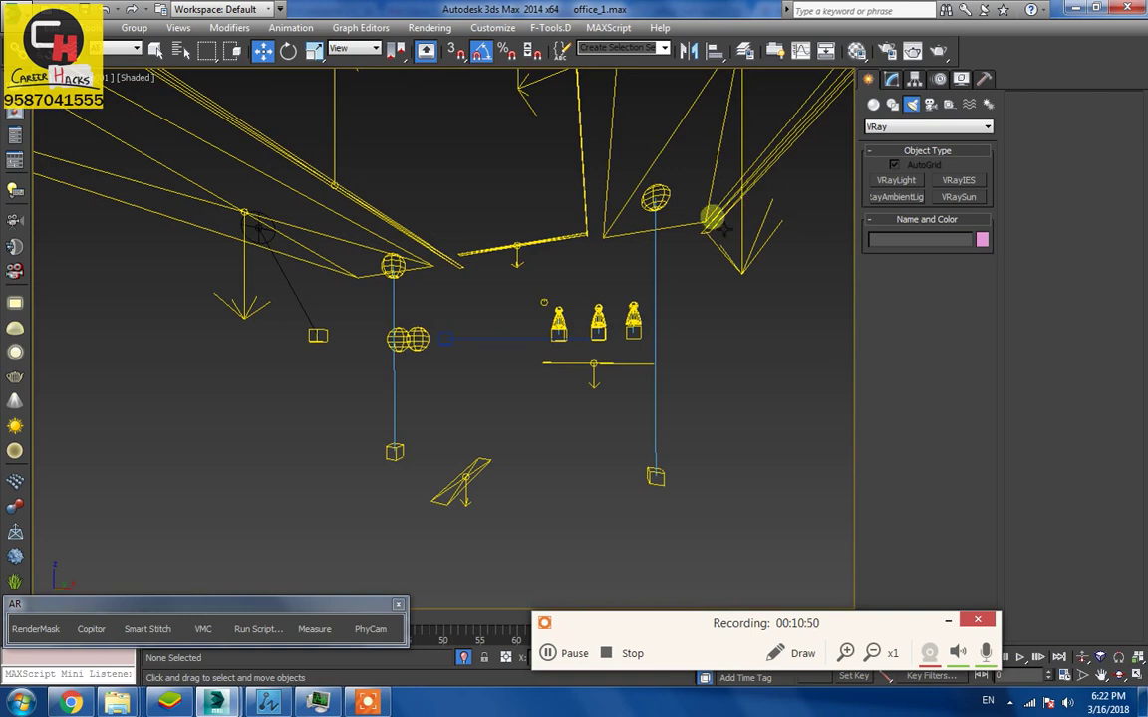
pyautogui.click(412, 241)
pyautogui.click(890, 79)
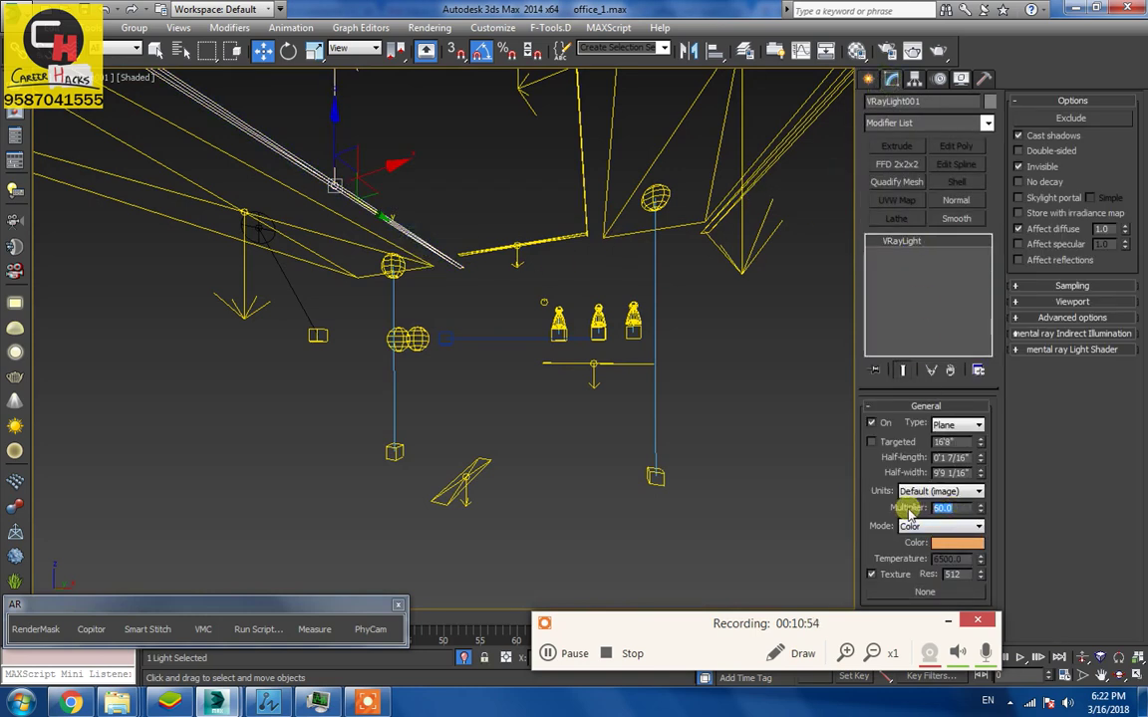
pyautogui.press('Return')
pyautogui.click(795, 137)
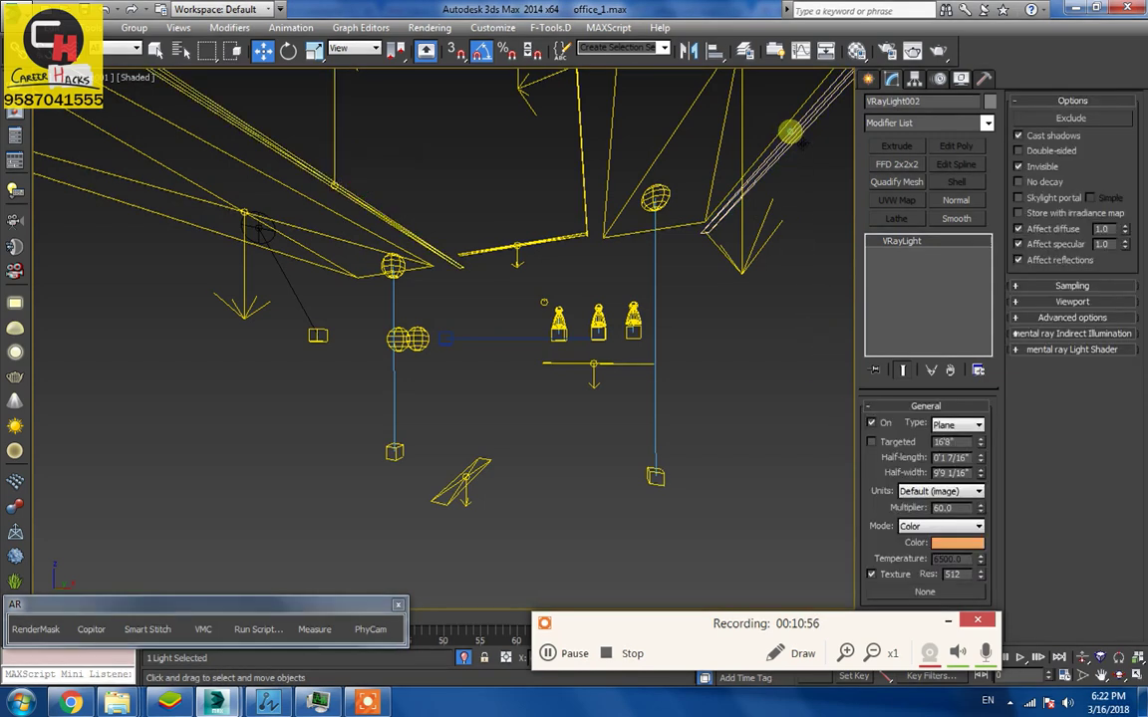
pyautogui.doubleClick(964, 508)
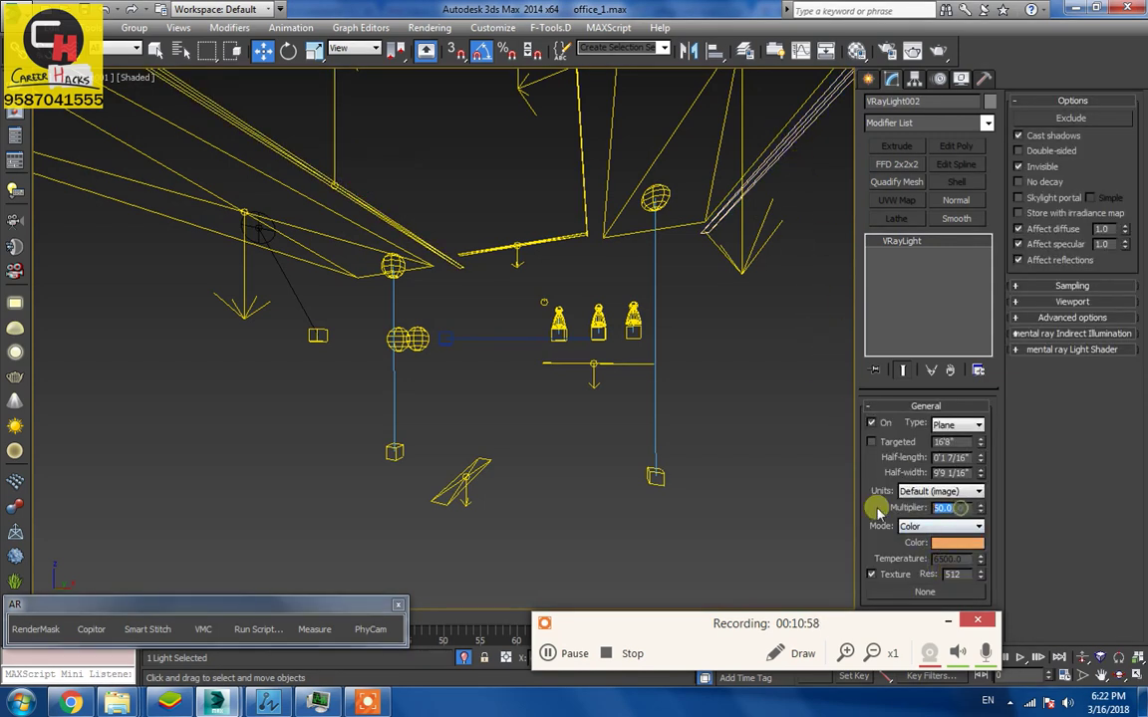
pyautogui.write('120')
# Unhide all objects in the scene and save the file
pyautogui.rightClick(511, 426)
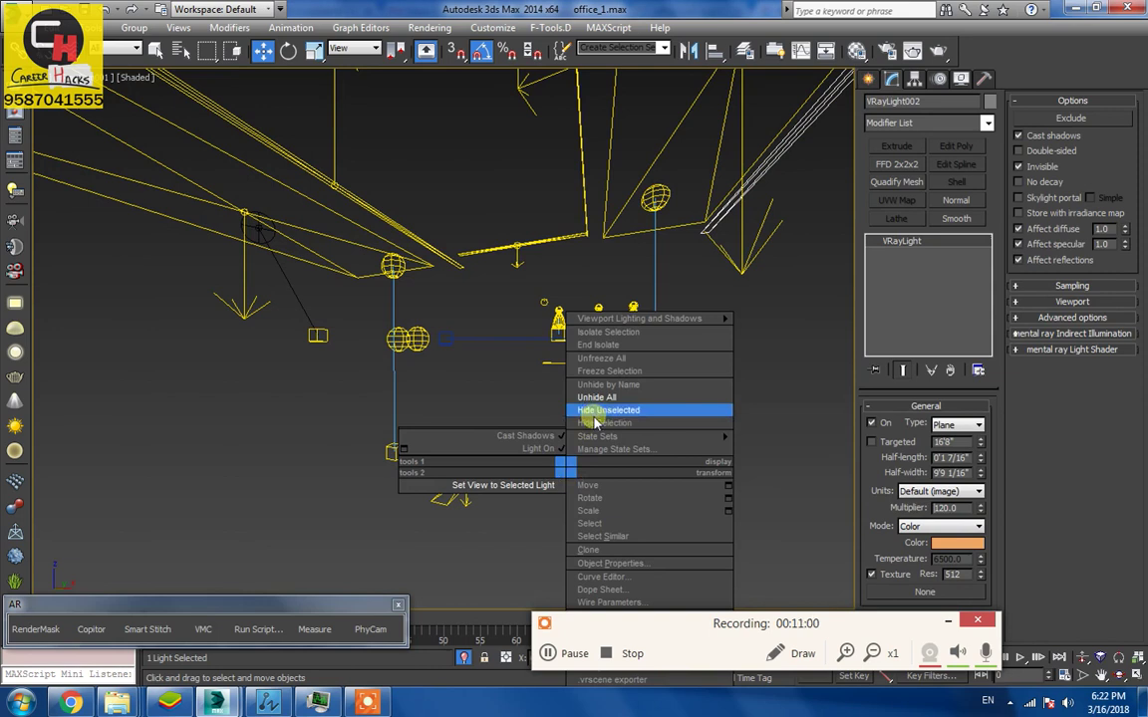
pyautogui.click(588, 370)
pyautogui.click(650, 397)
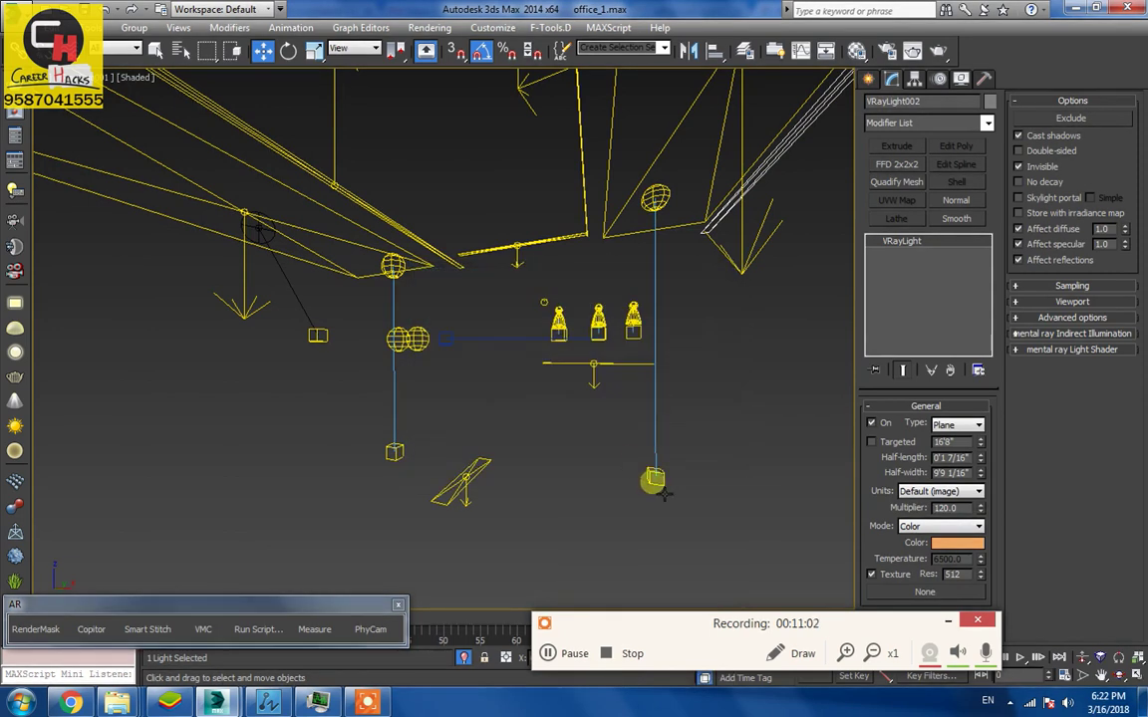
pyautogui.hotkey('ctrl', 's')
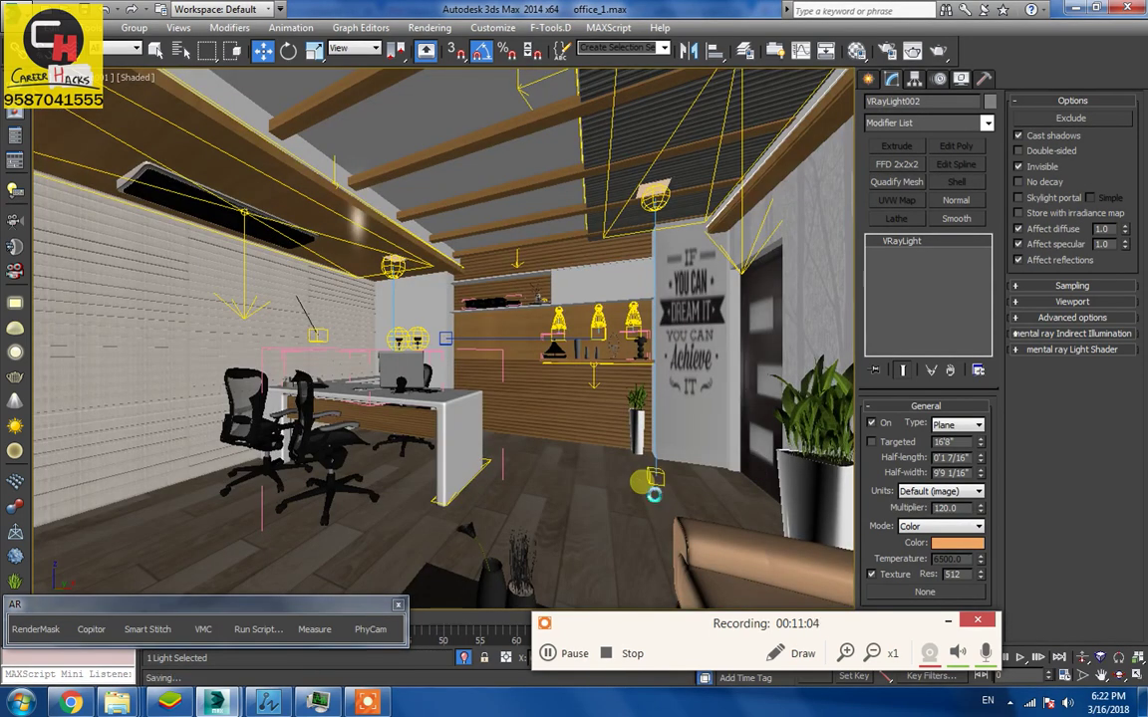
pyautogui.click(180, 665)
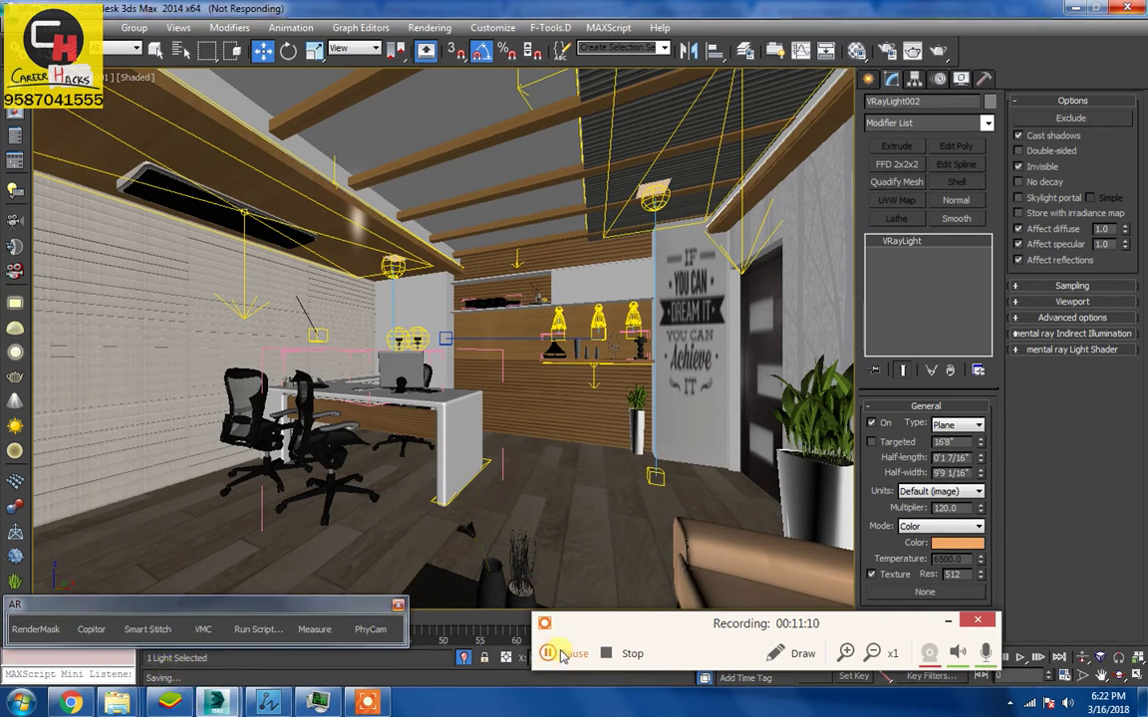
# Hide geometry and set the ceiling strip light VRayLight007's multiplier to 50
pyautogui.click(563, 654)
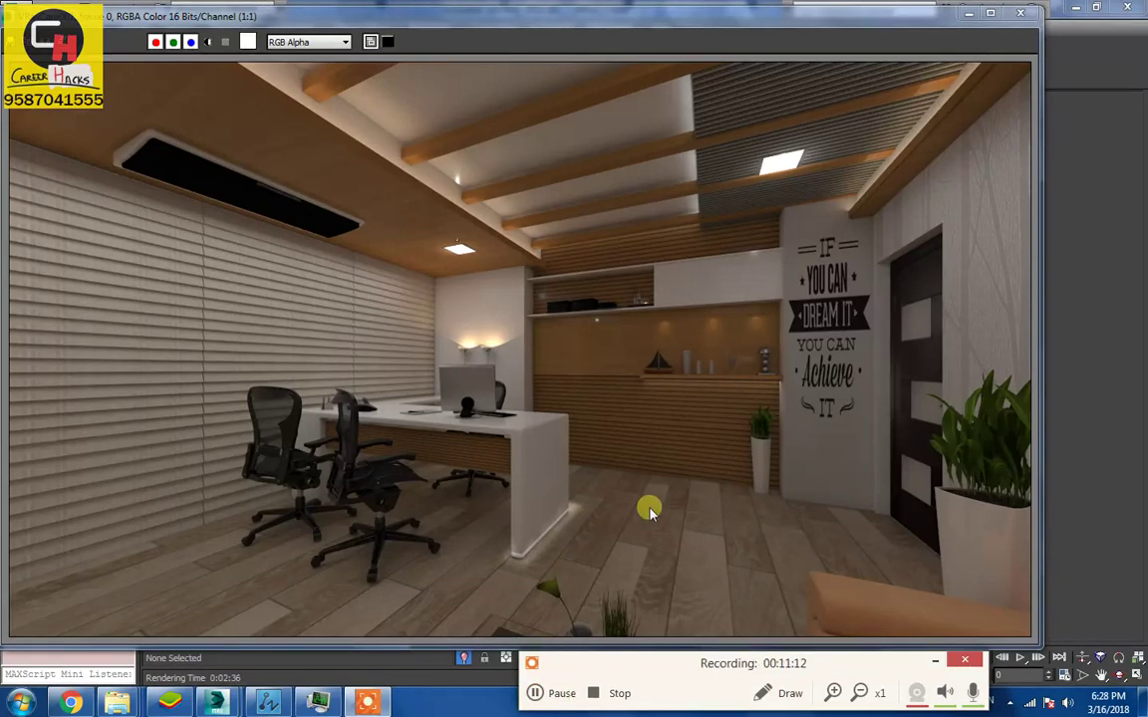
pyautogui.click(1020, 13)
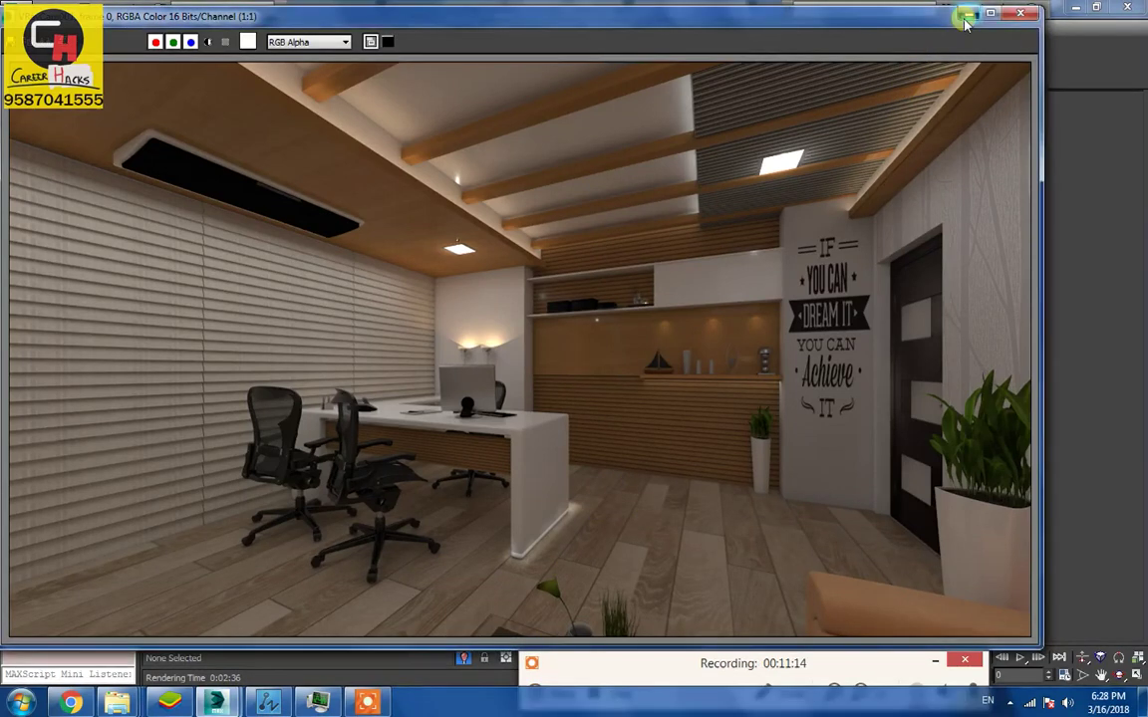
pyautogui.hotkey('shift', 'g')
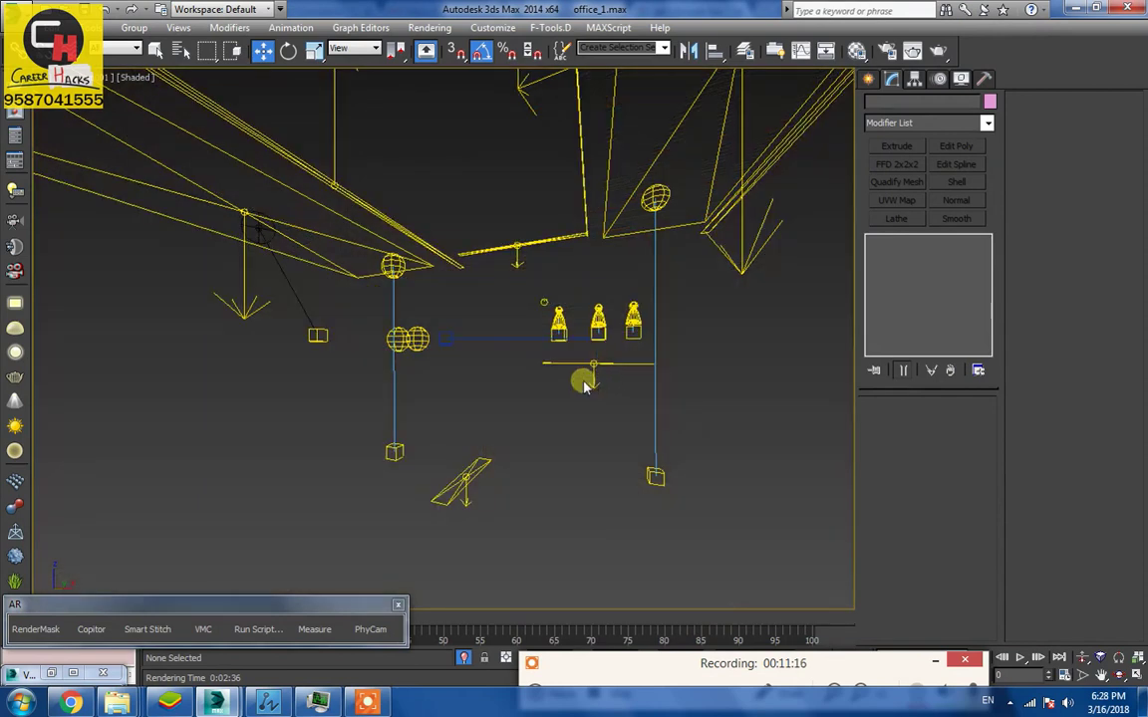
pyautogui.click(590, 372)
pyautogui.doubleClick(962, 509)
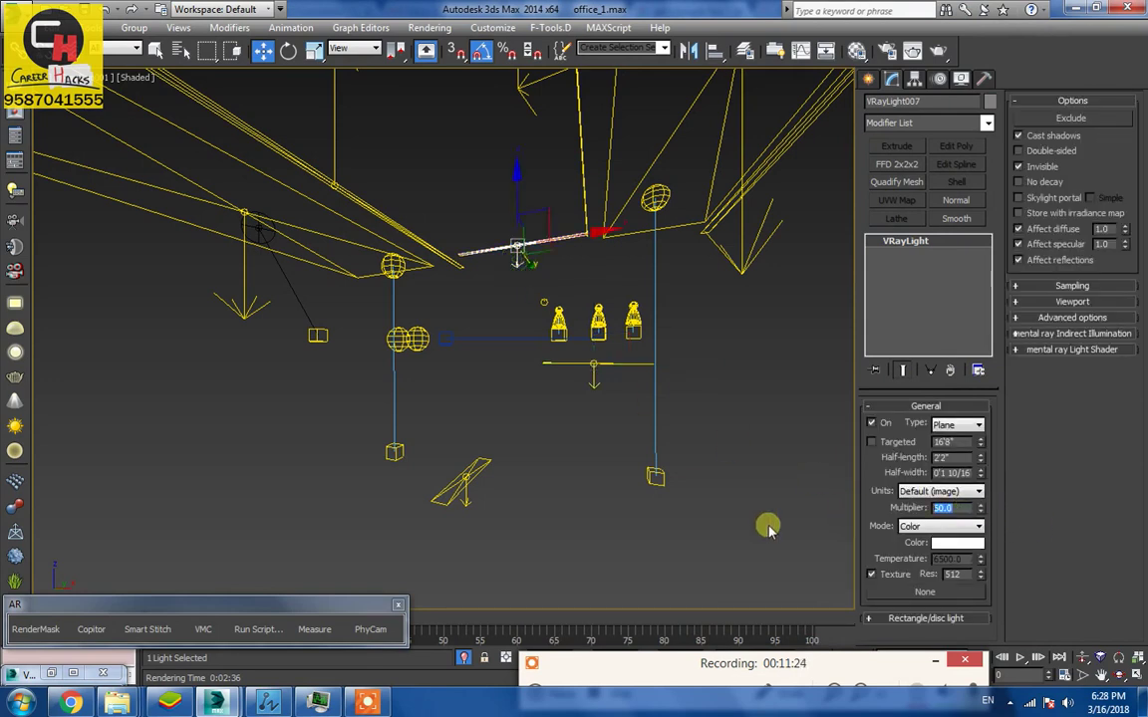
# Change the VRayIES033 lamp intensity from 800 to 300, then show the last render
pyautogui.click(598, 369)
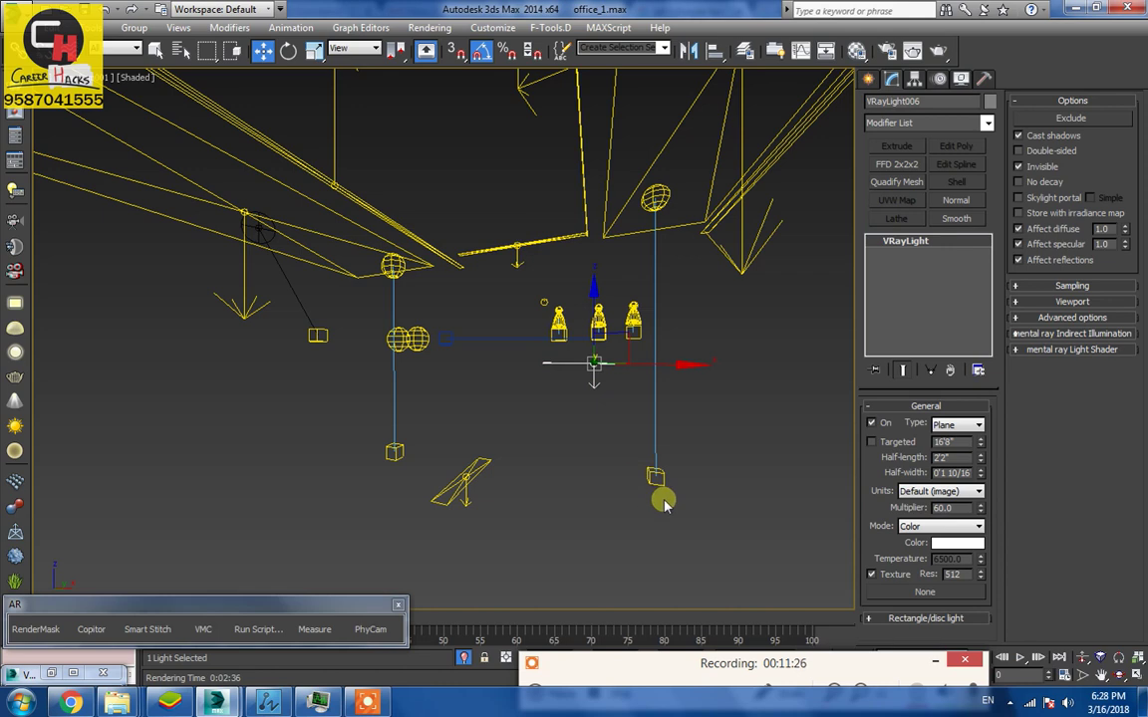
pyautogui.click(528, 421)
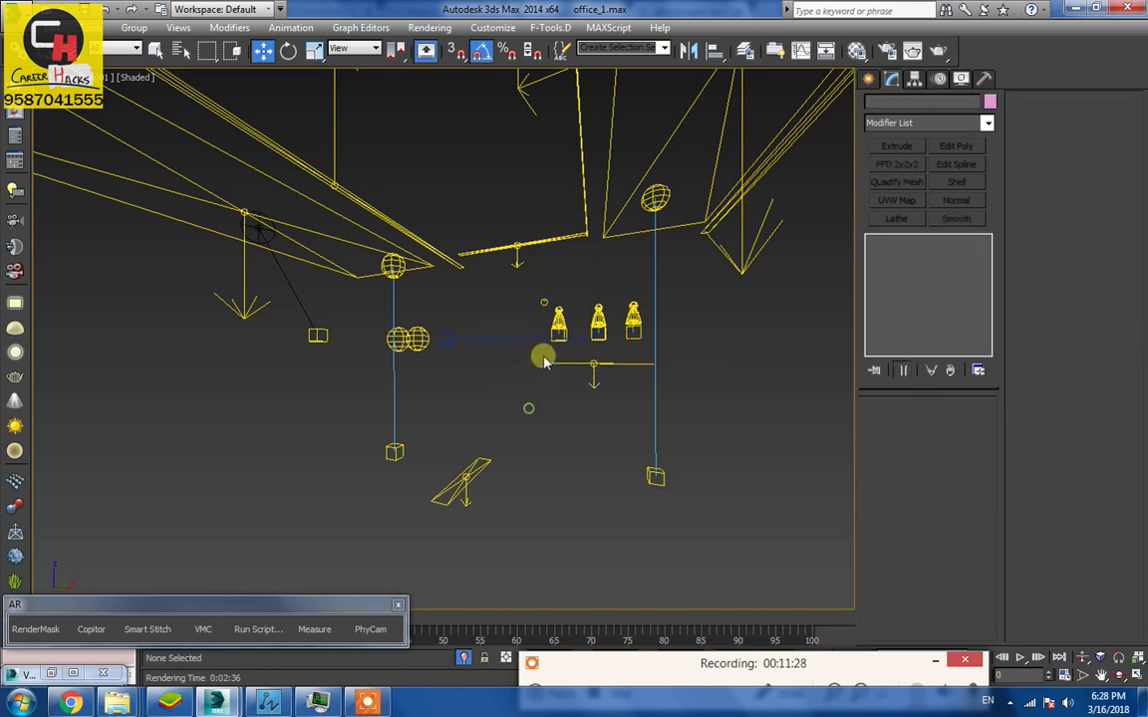
pyautogui.click(557, 318)
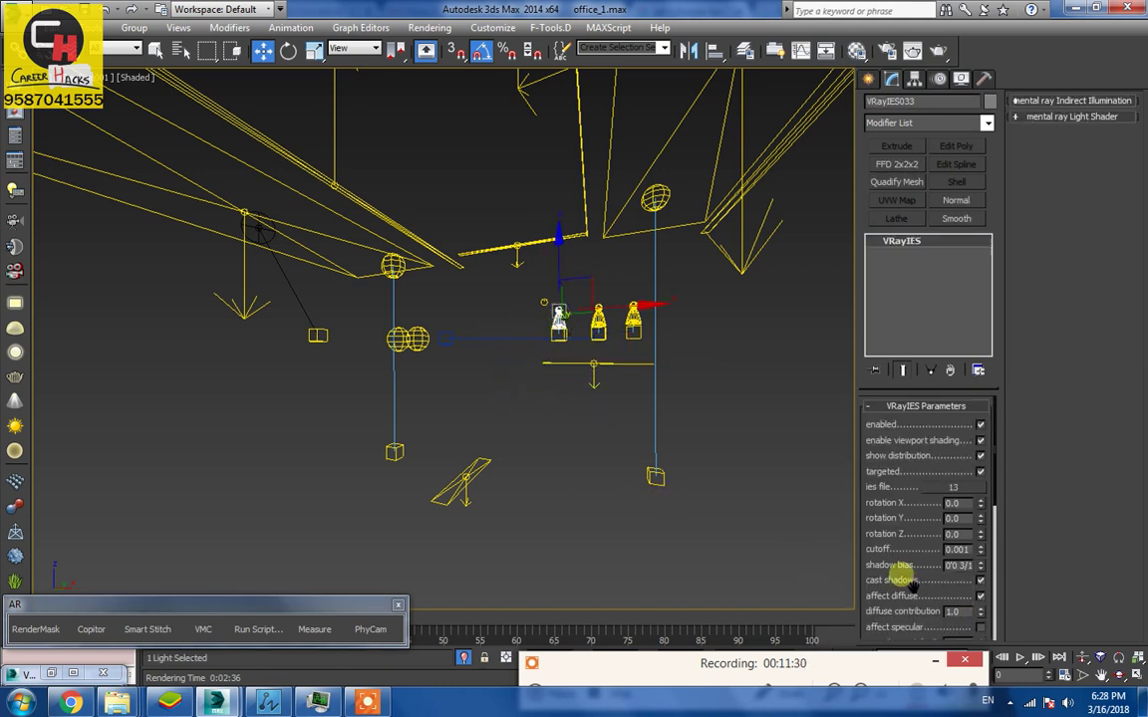
pyautogui.moveTo(902, 584); pyautogui.dragTo(902, 426)
pyautogui.moveTo(900, 590); pyautogui.dragTo(897, 498)
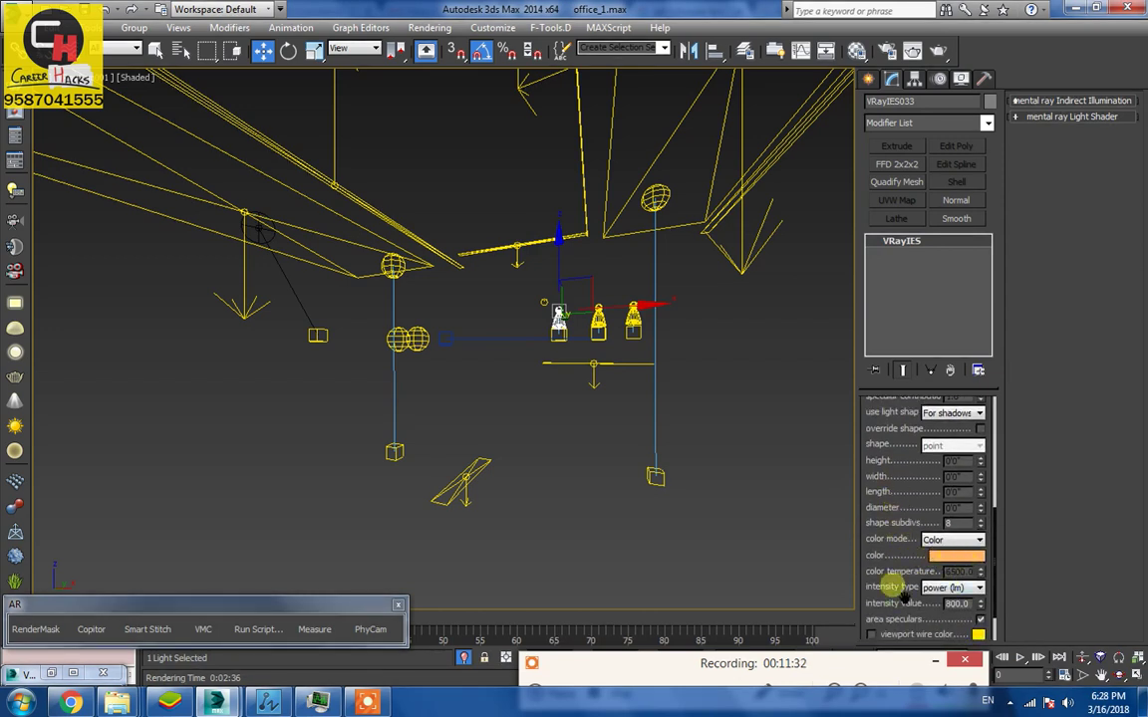
pyautogui.moveTo(902, 588); pyautogui.dragTo(899, 564)
pyautogui.doubleClick(957, 583)
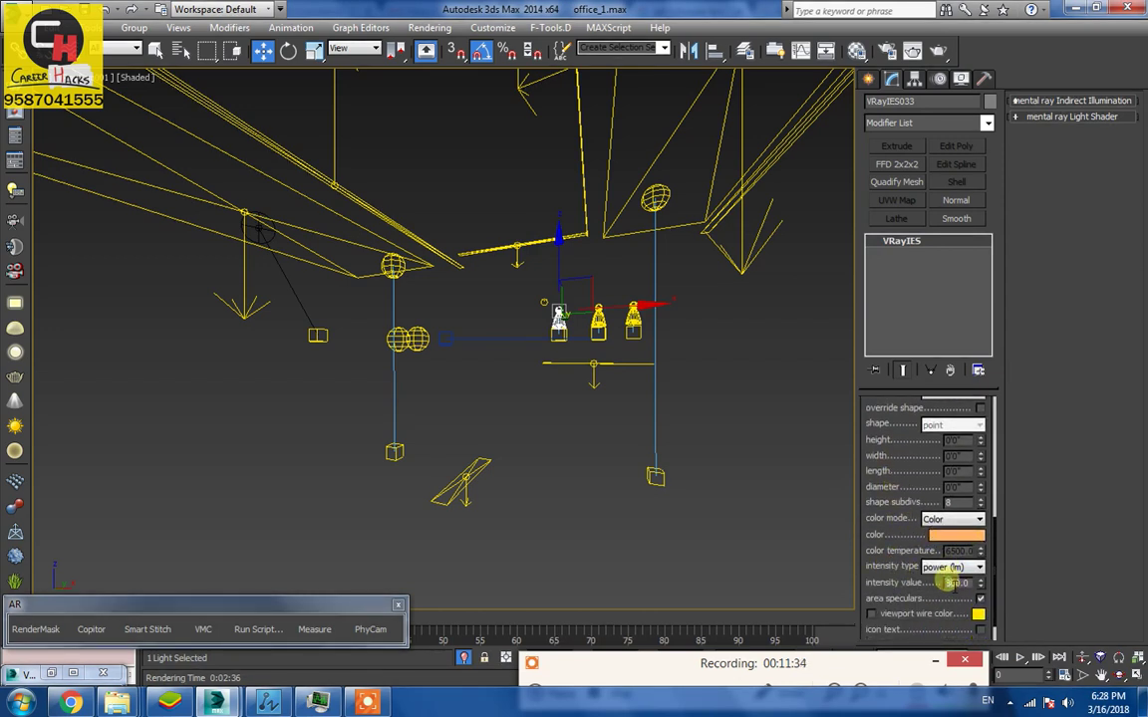
pyautogui.write('3')
pyautogui.press('Return')
pyautogui.click(690, 585)
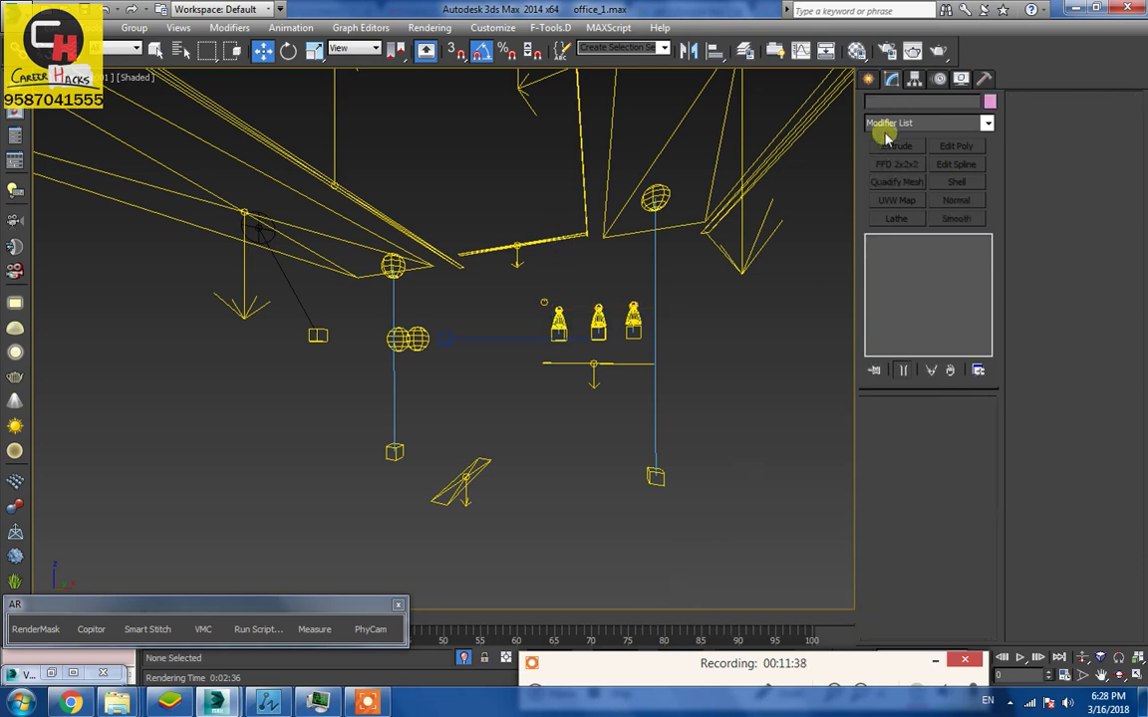
pyautogui.click(883, 50)
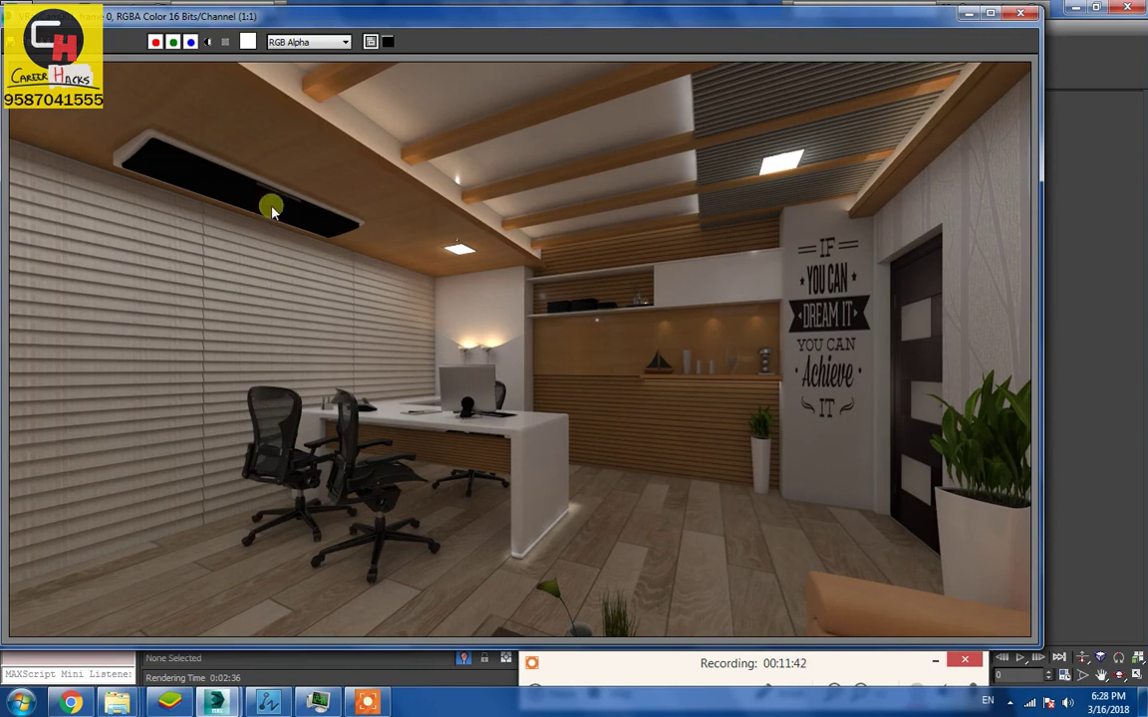
# Pick archmodels74_050_002 from the scene and lighten its diffuse from 45 to grey 112
pyautogui.click(970, 14)
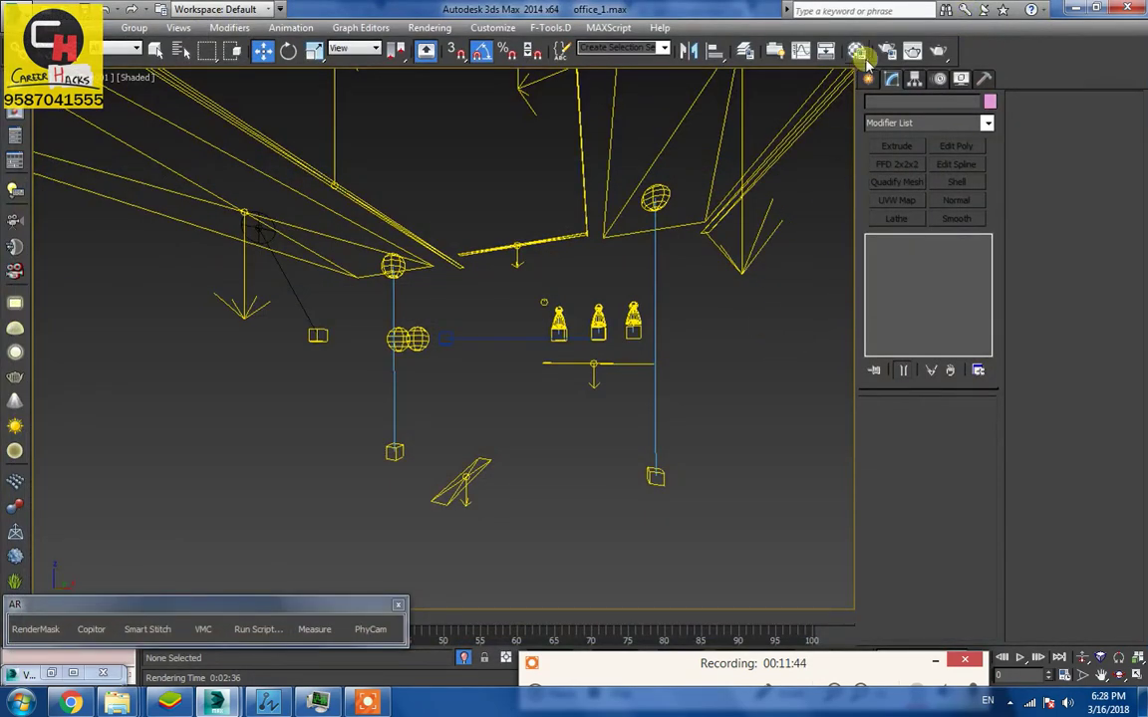
pyautogui.click(863, 55)
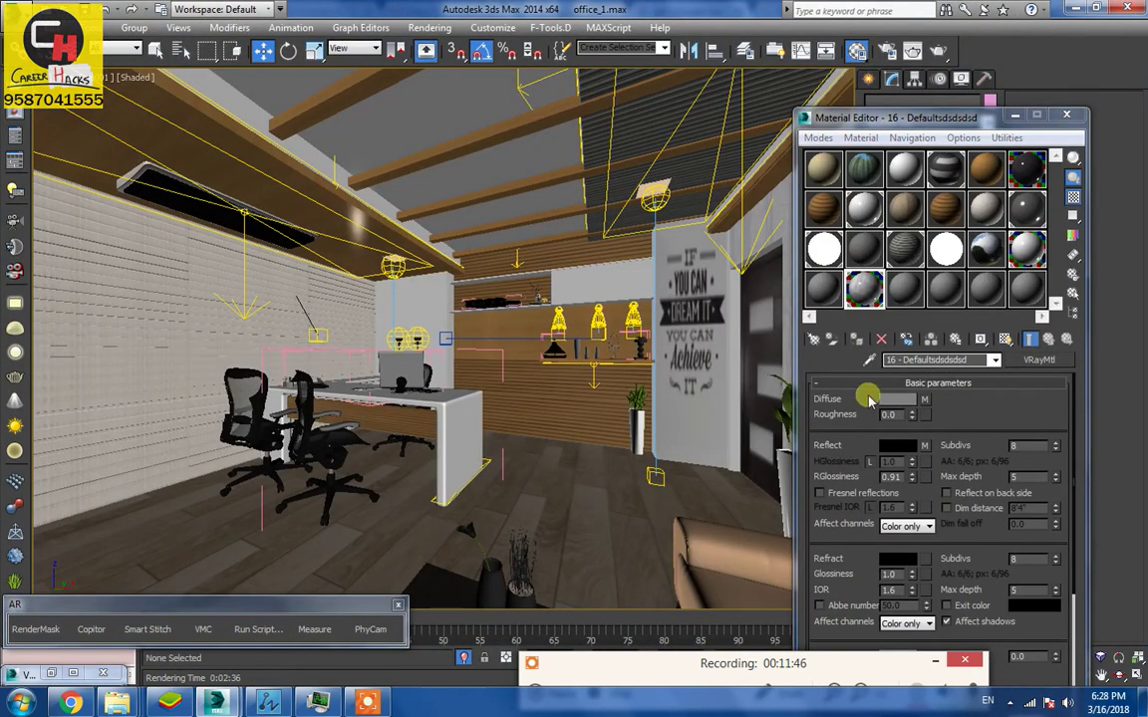
pyautogui.click(190, 211)
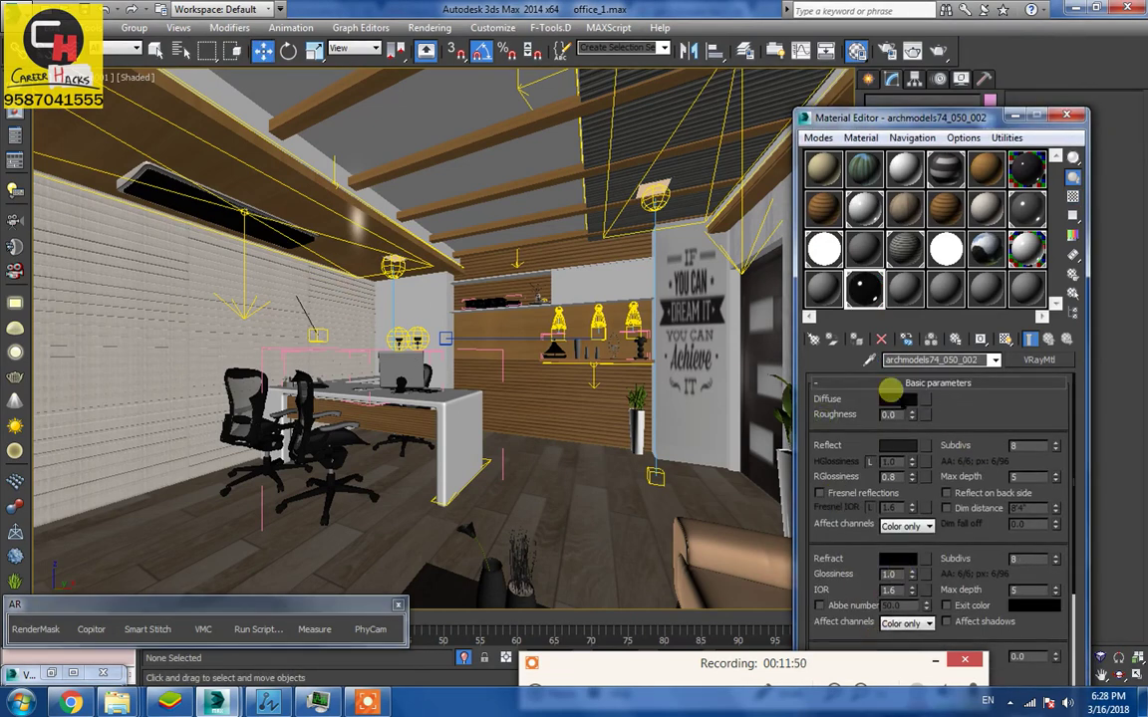
pyautogui.click(890, 399)
pyautogui.moveTo(464, 132); pyautogui.dragTo(466, 159)
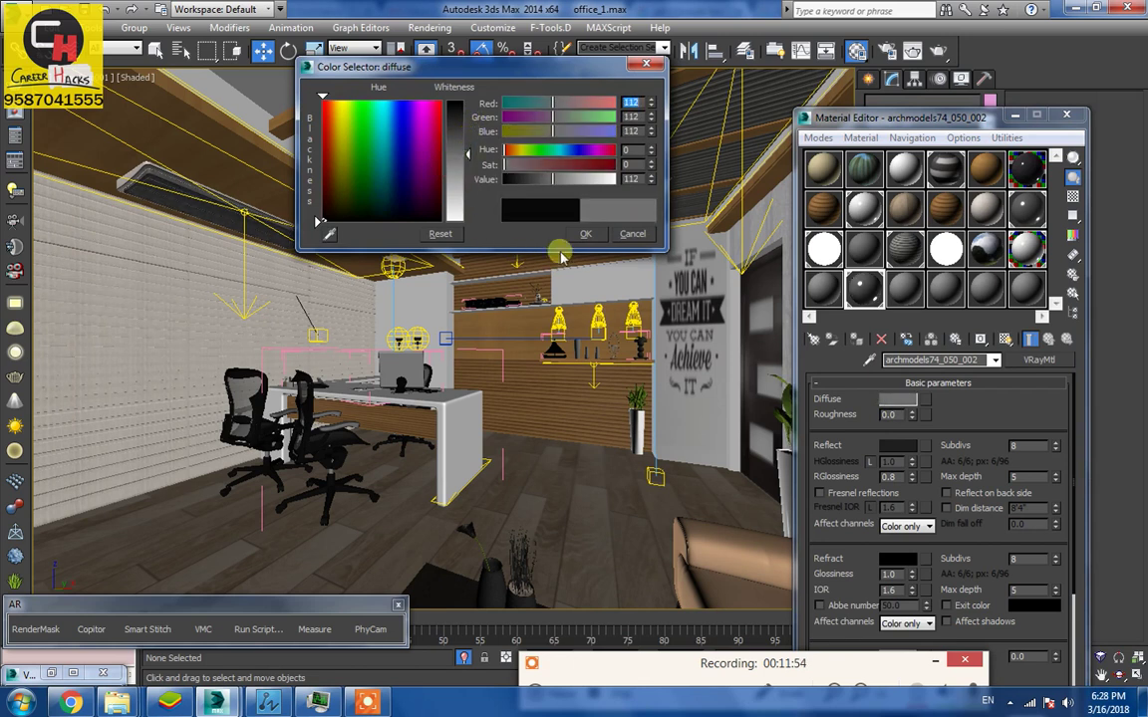
pyautogui.click(586, 233)
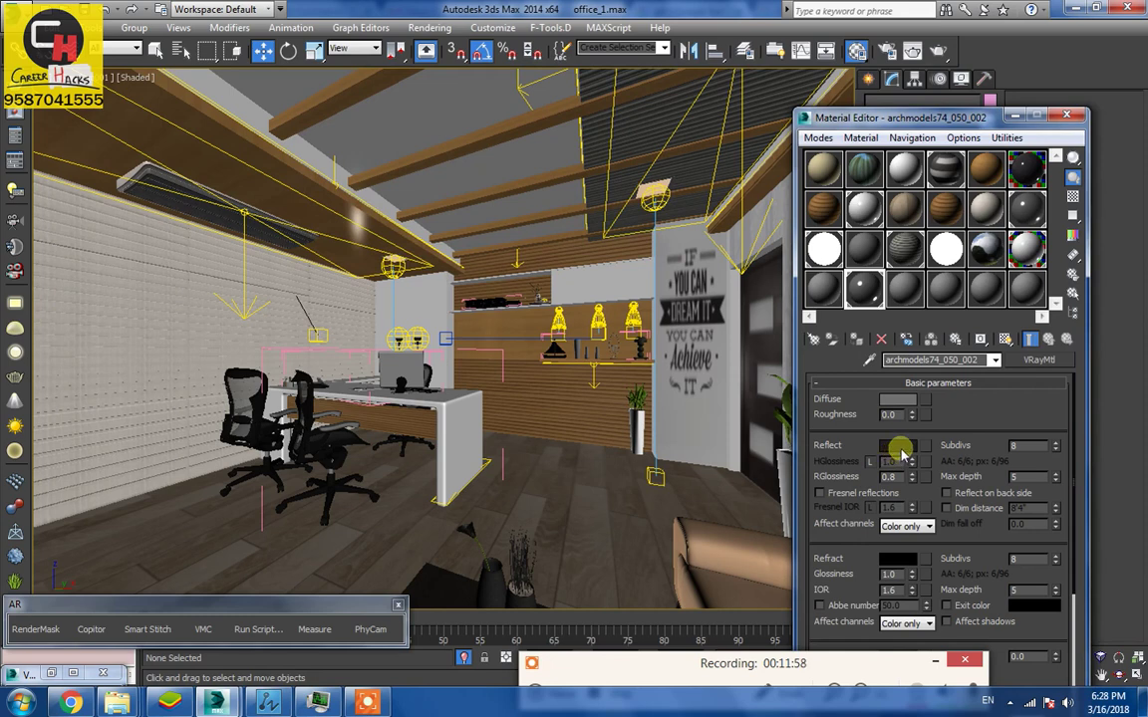
pyautogui.click(1014, 115)
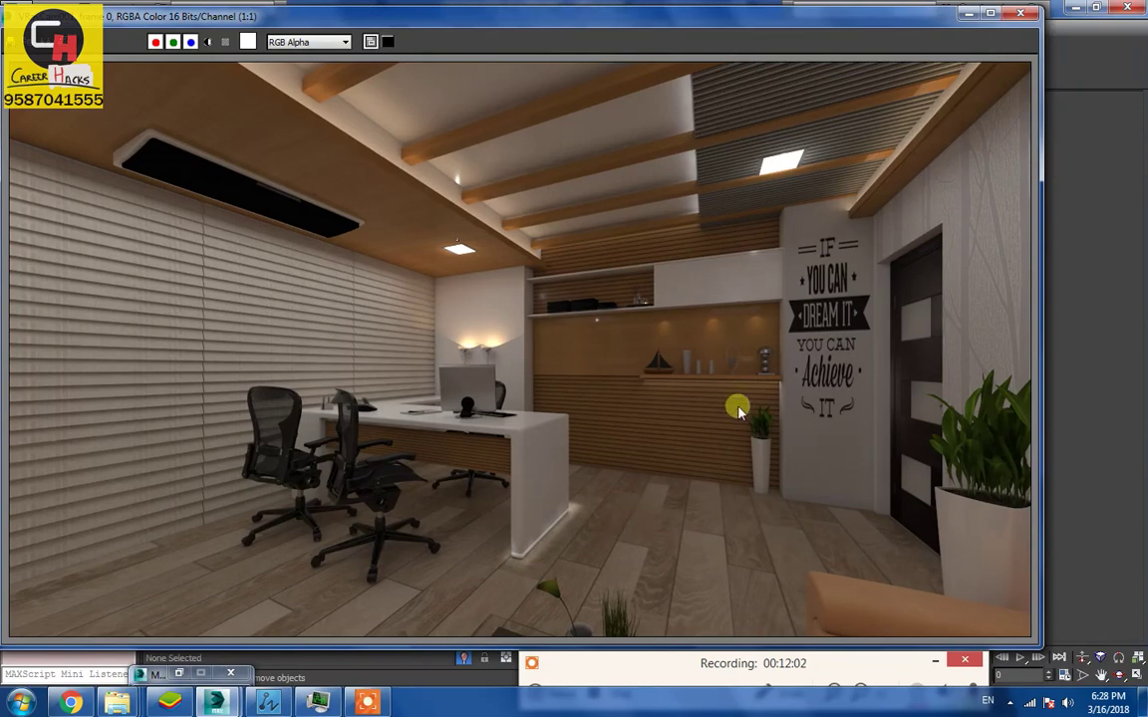
pyautogui.click(1020, 12)
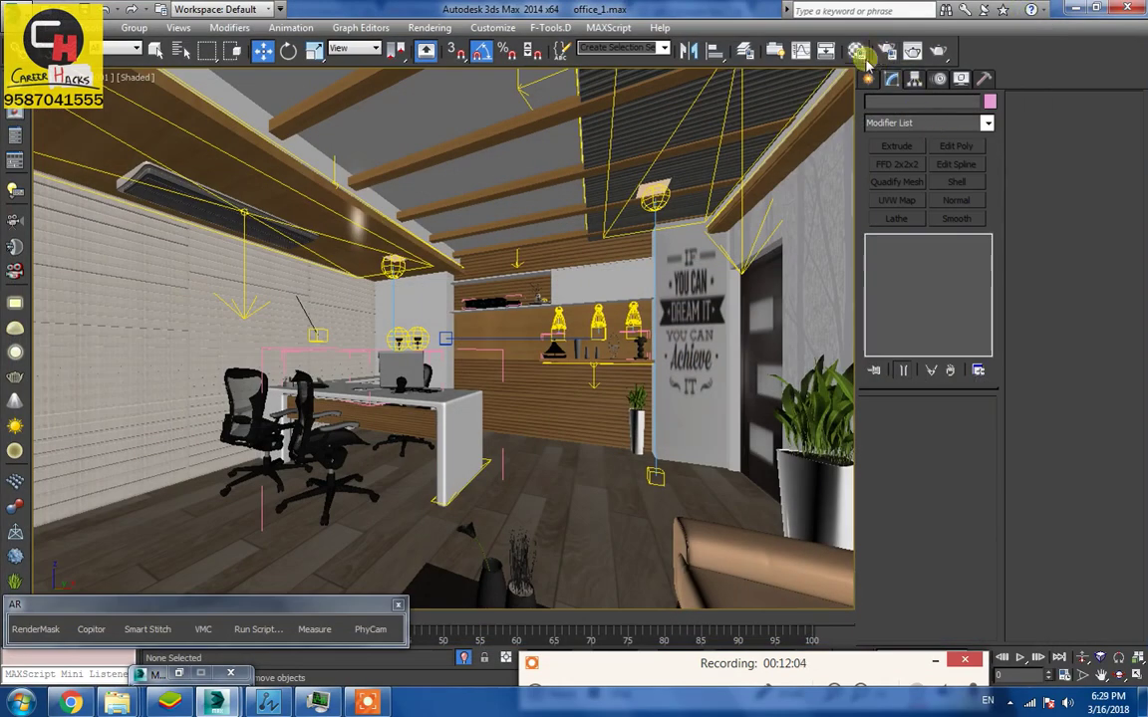
# Pick '09 - Default' and preview its diffuse bitmap 0076-light-parquet-texture-seamless-hr.jpg
pyautogui.click(859, 53)
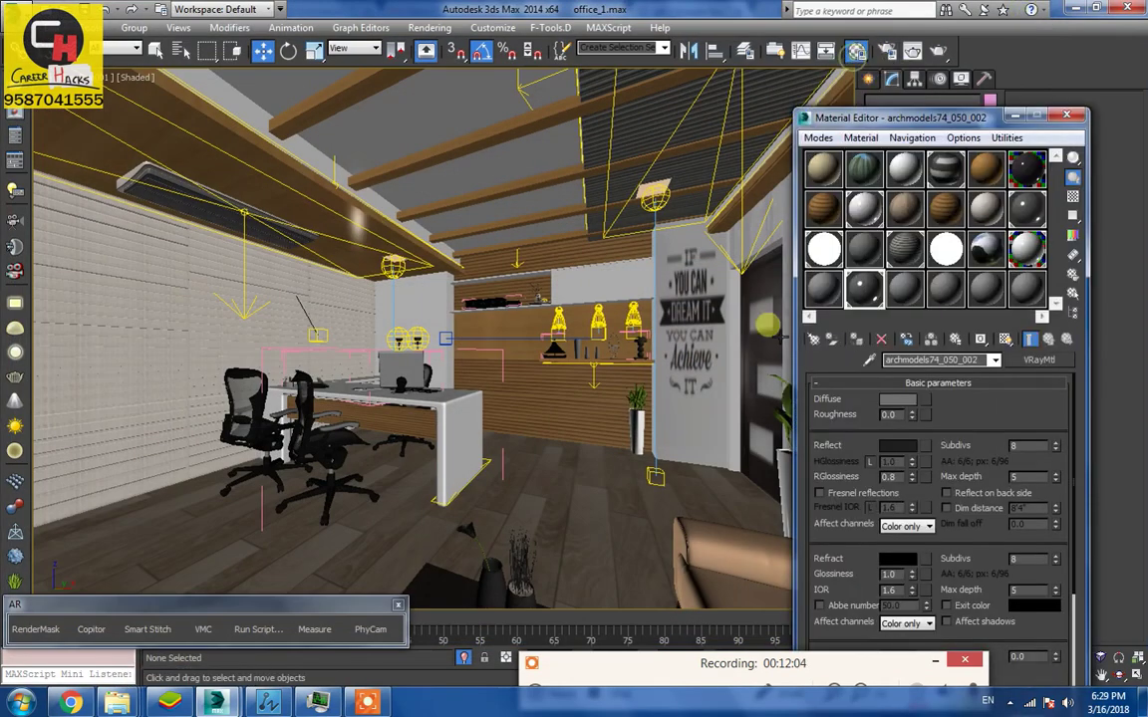
pyautogui.click(563, 514)
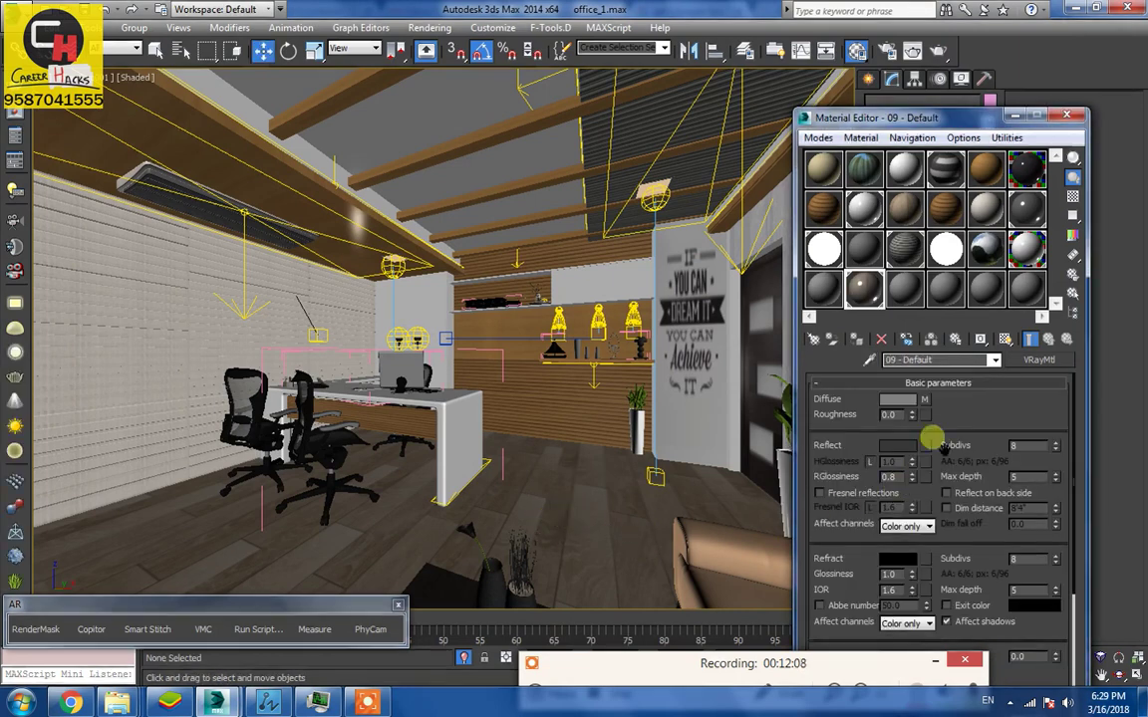
pyautogui.click(924, 399)
pyautogui.click(1019, 619)
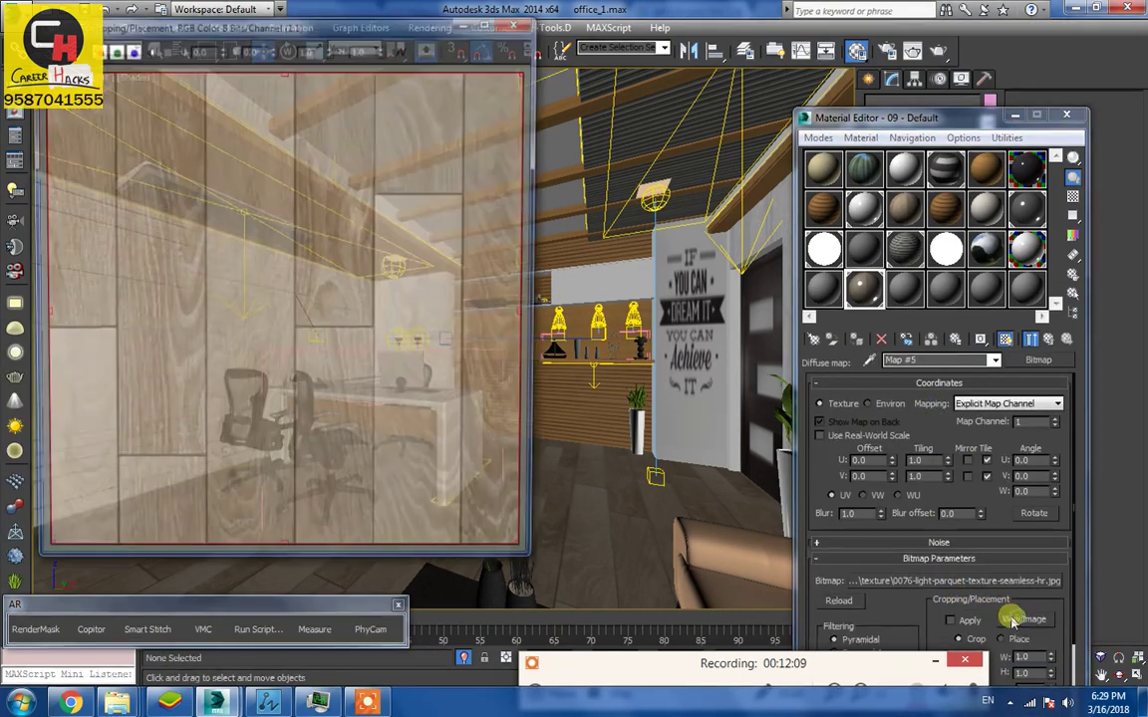
pyautogui.click(529, 22)
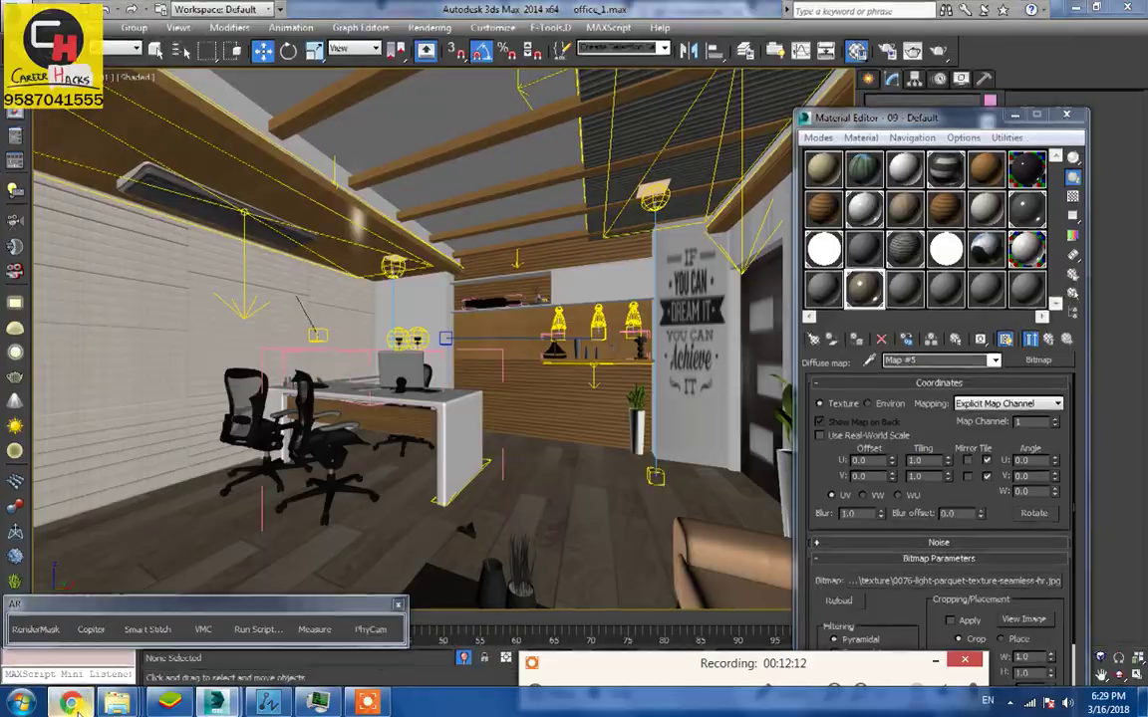
pyautogui.hotkey('alt', 'Tab')
# Search Google Images for 'white italian marble' and save a marble image to disk
pyautogui.press('BackSpace')
pyautogui.press('BackSpace')
pyautogui.write('white italian marble')
pyautogui.press('Return')
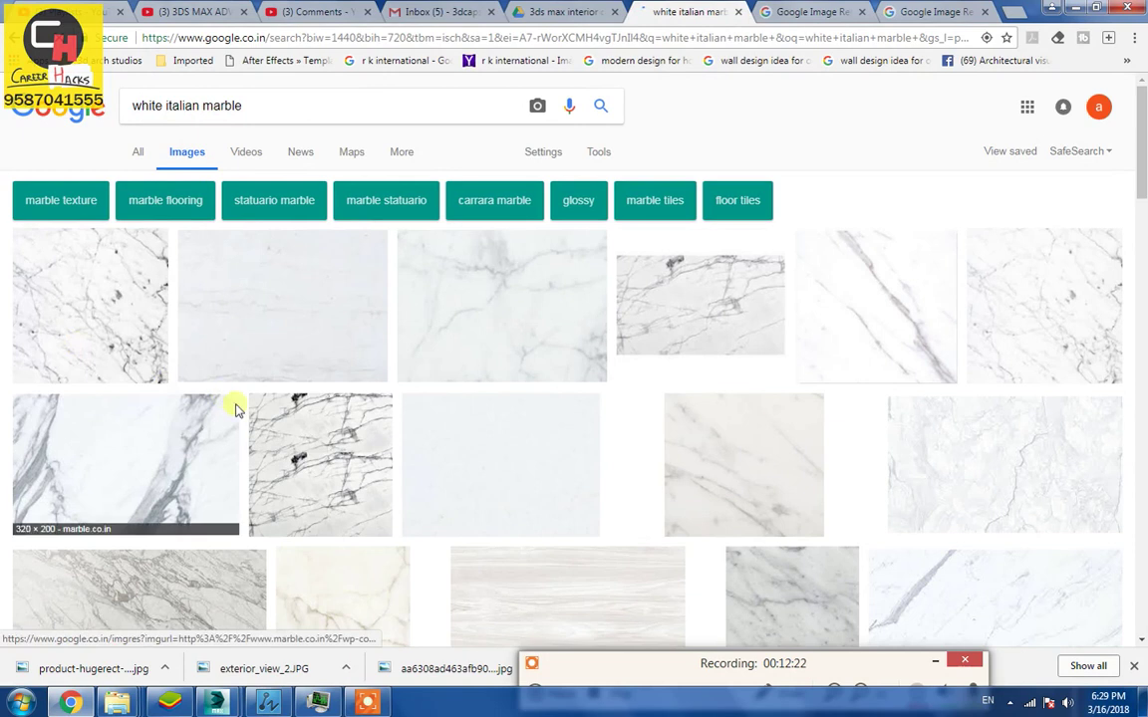
pyautogui.rightClick(485, 304)
pyautogui.click(538, 312)
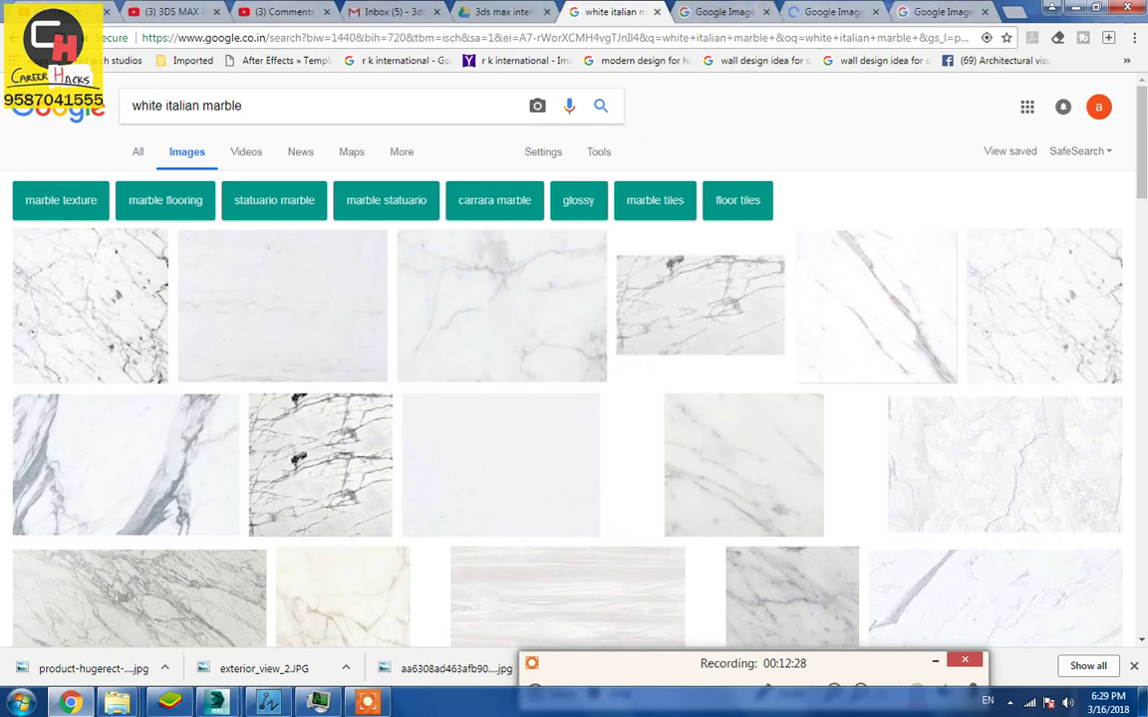
pyautogui.click(833, 11)
pyautogui.rightClick(367, 342)
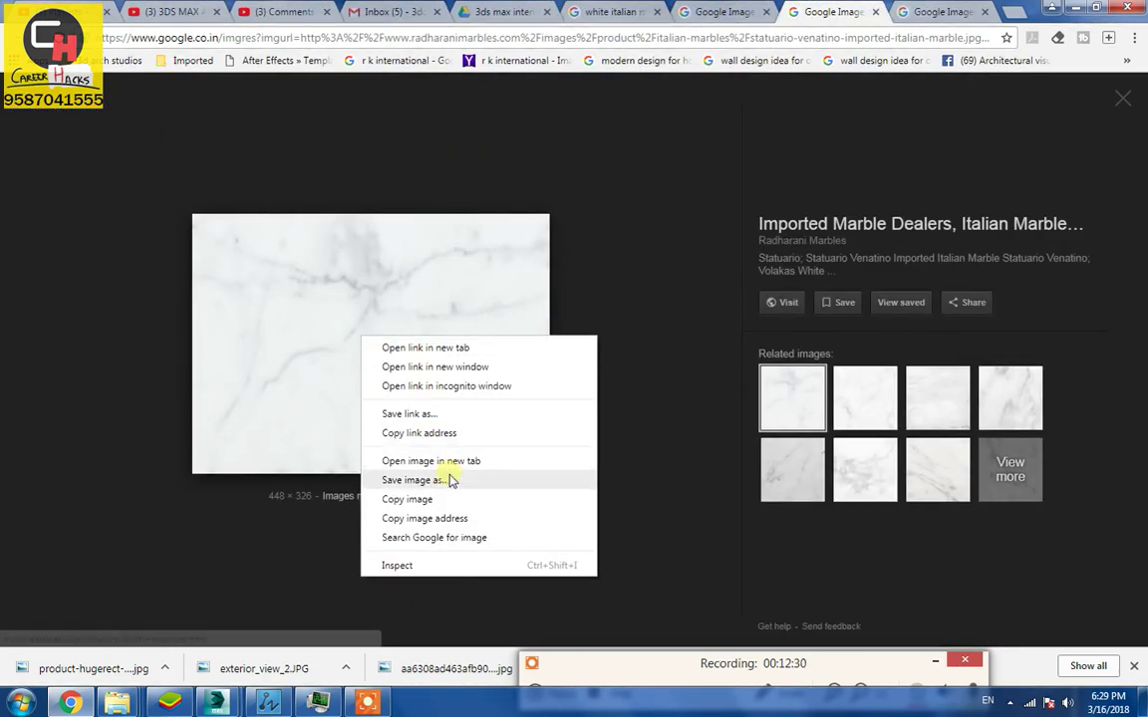
pyautogui.click(449, 477)
pyautogui.click(719, 564)
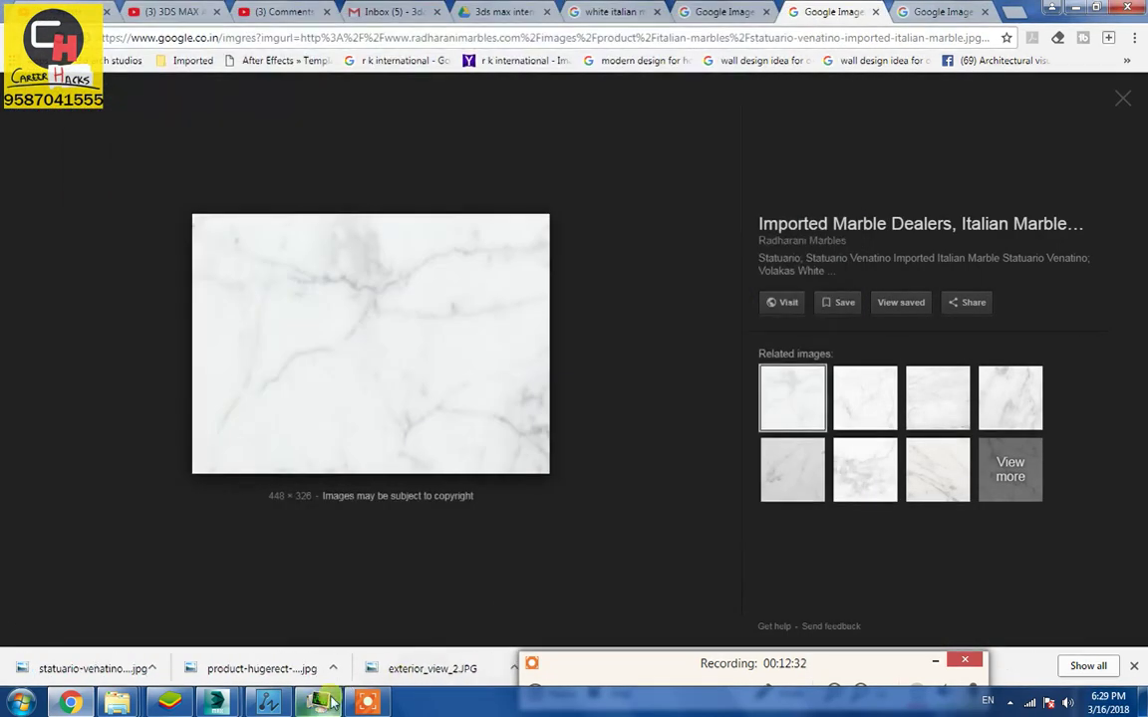
# Show related marble images and filter them to sizes larger than 1024×768
pyautogui.click(1005, 470)
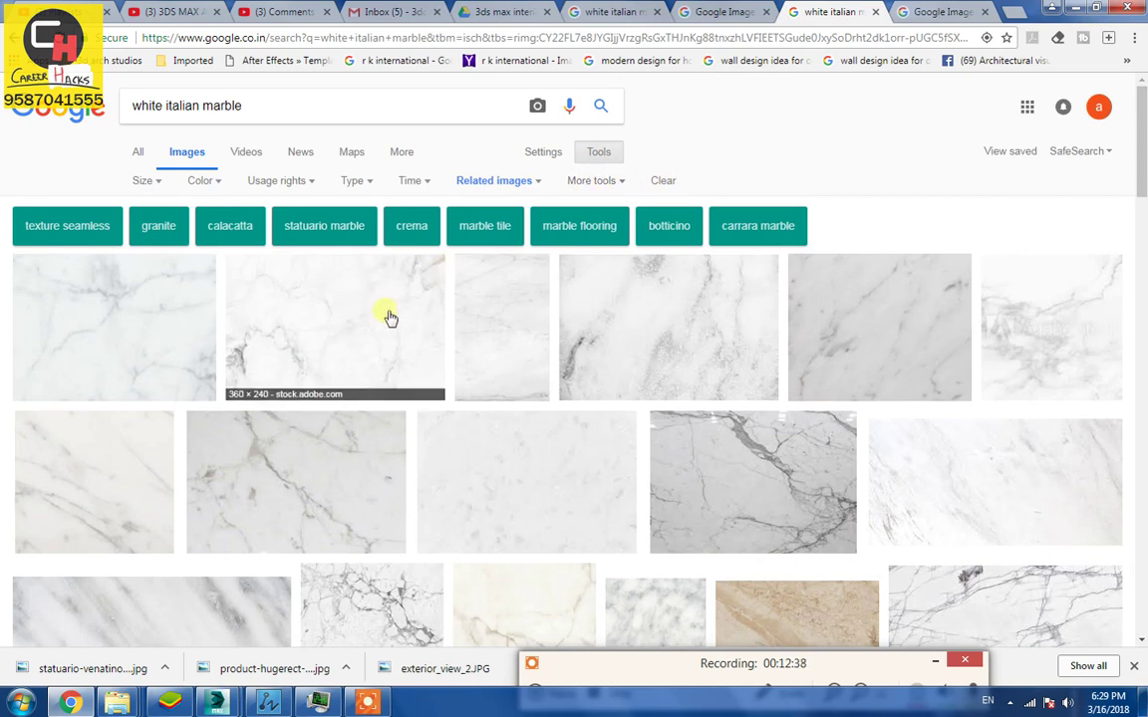
pyautogui.click(615, 189)
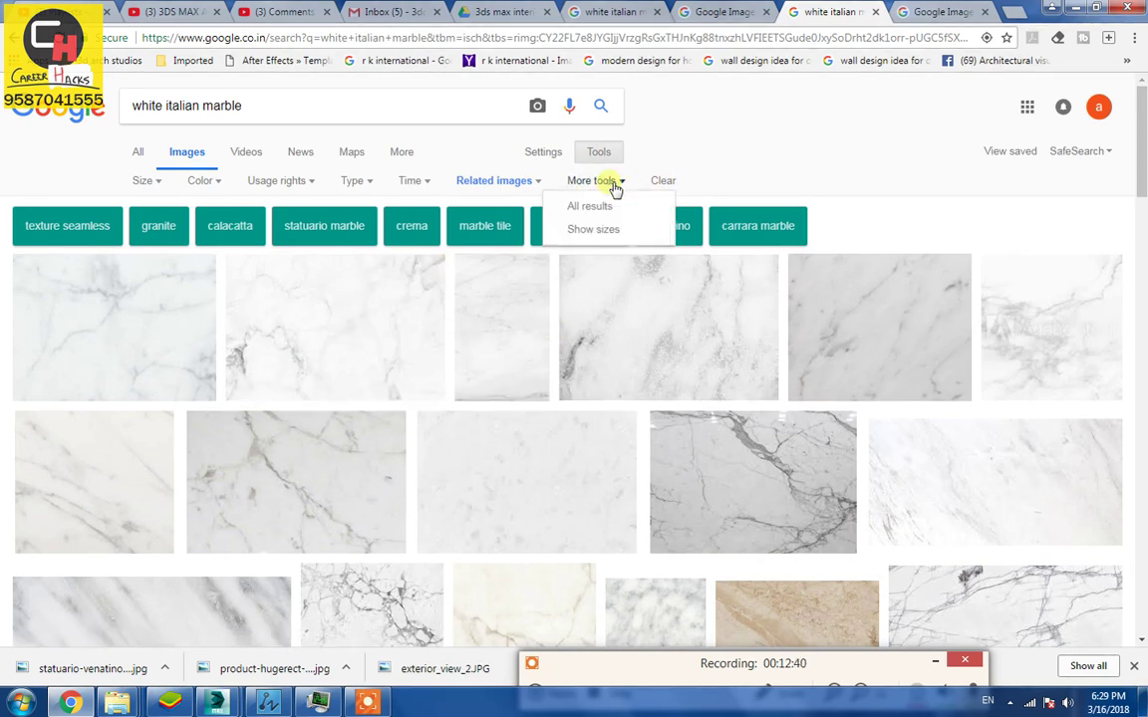
pyautogui.click(663, 181)
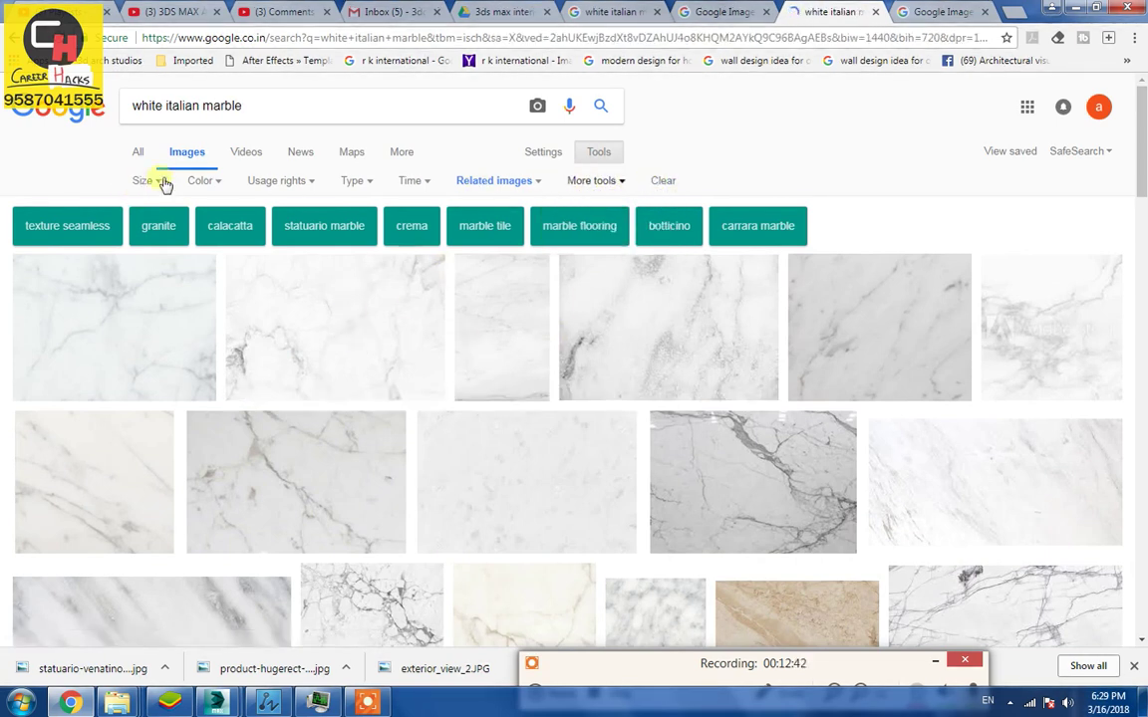
pyautogui.click(550, 155)
pyautogui.click(595, 155)
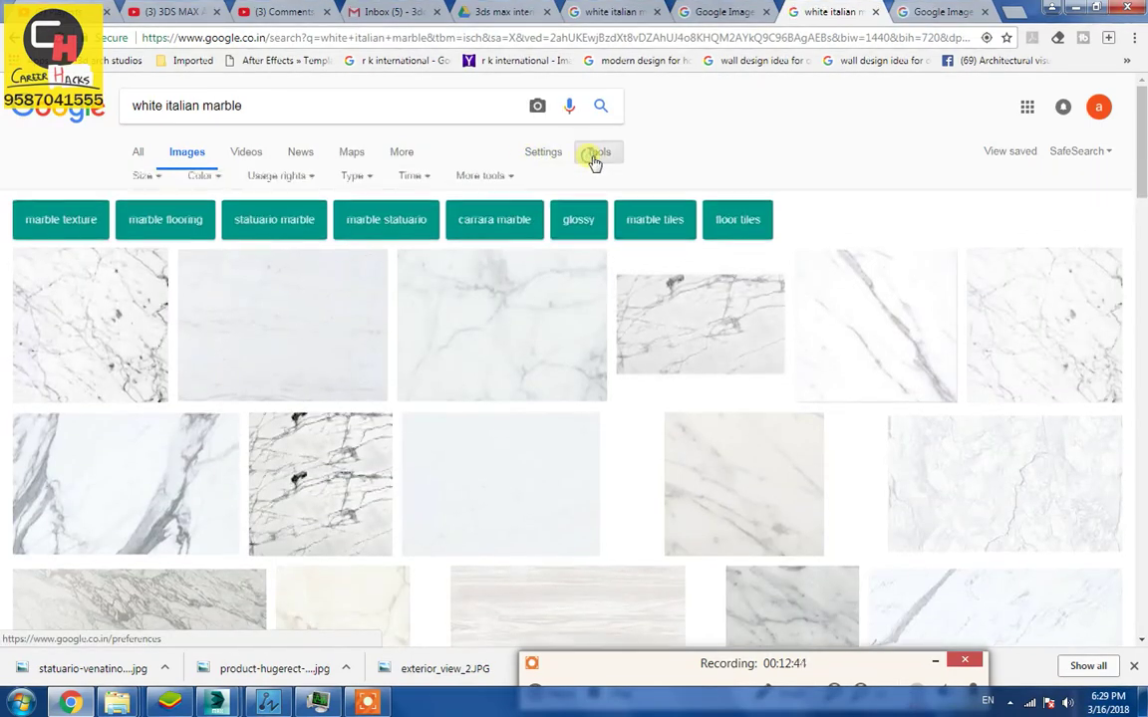
pyautogui.click(144, 180)
pyautogui.moveTo(161, 299)
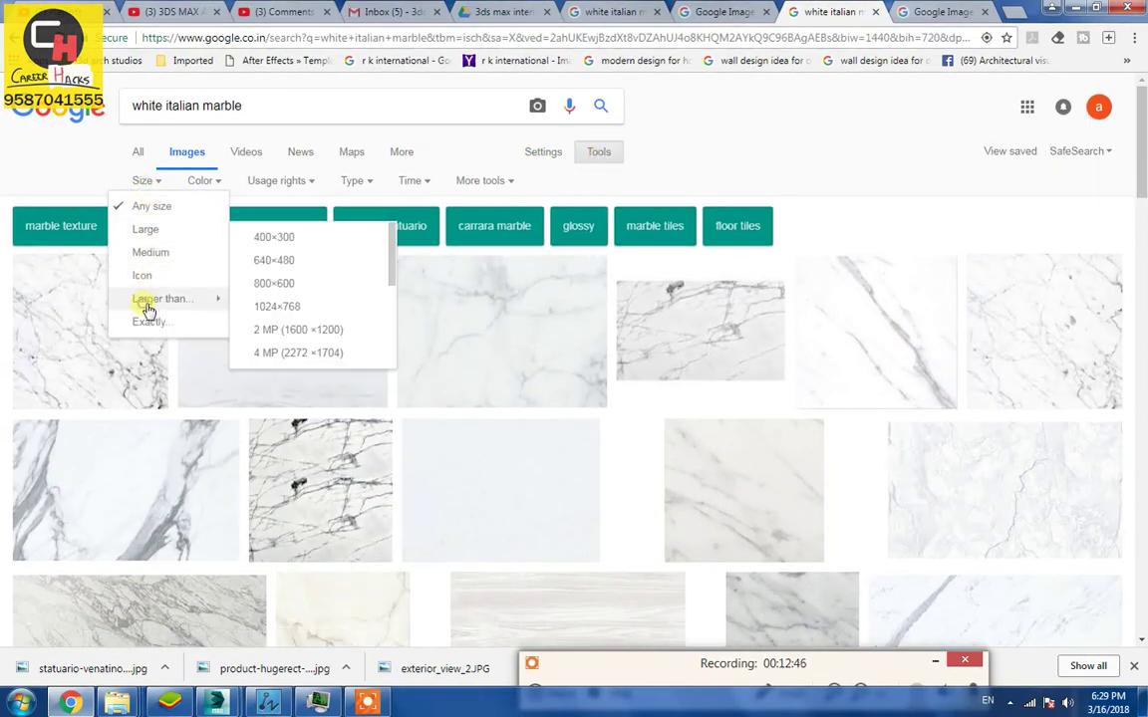
pyautogui.click(277, 308)
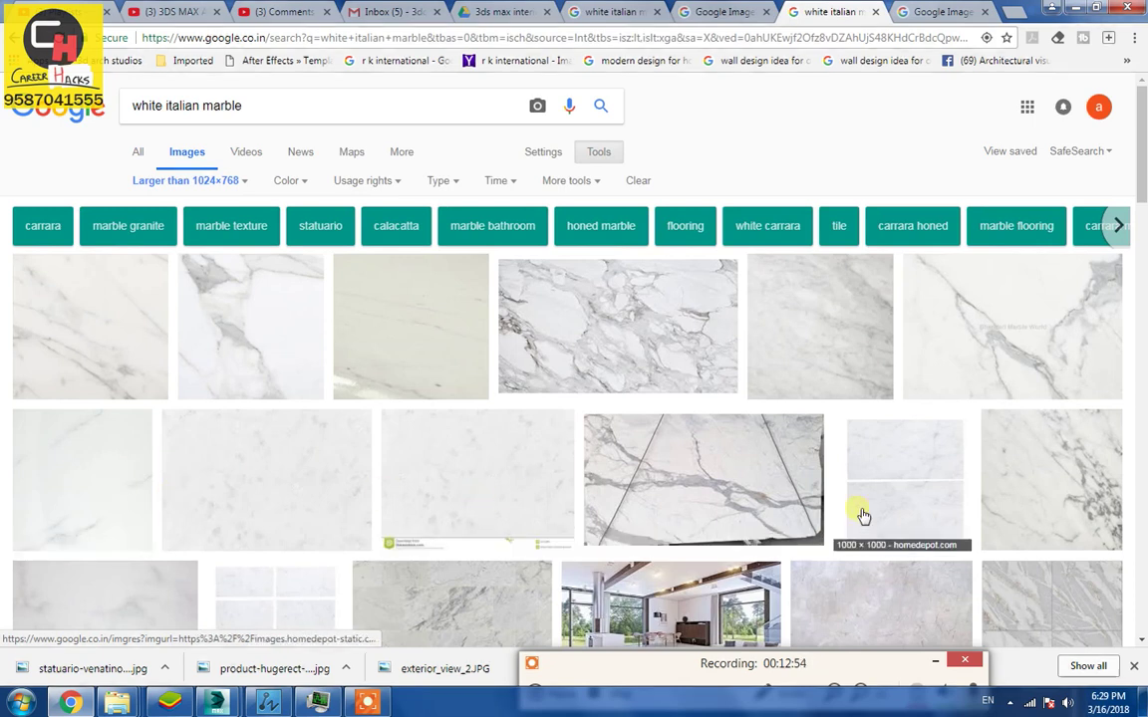
pyautogui.scroll(-1, 269, 508)
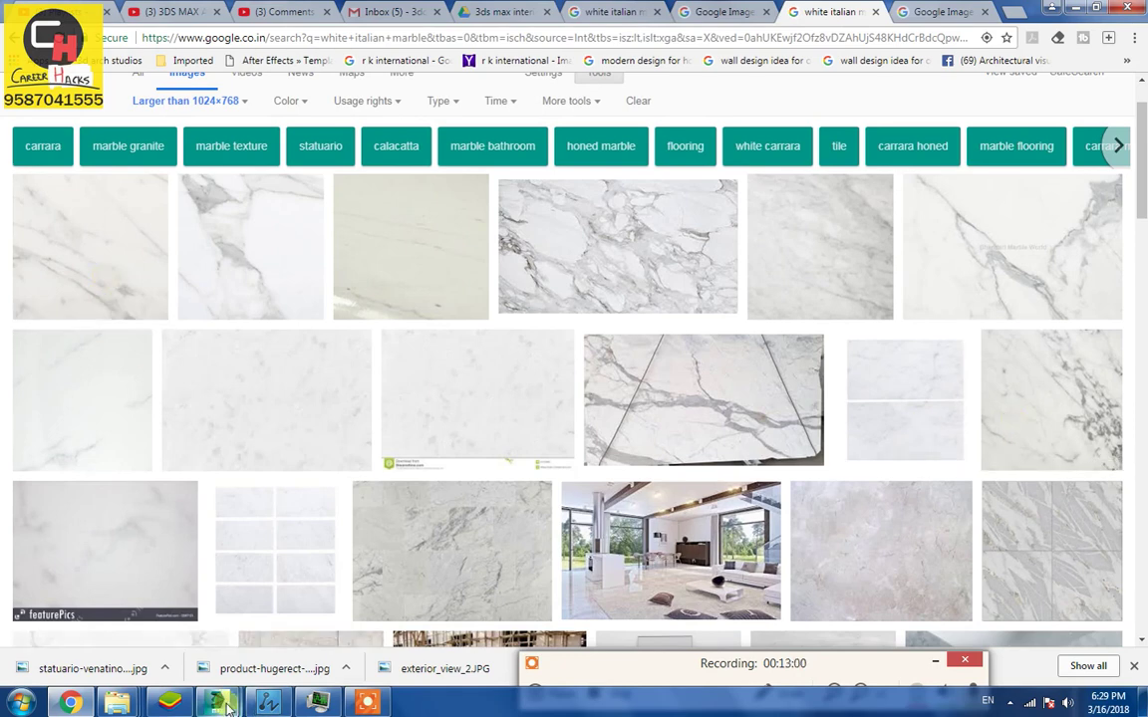
# Swap the floor's diffuse bitmap to statuario-venatino-imported-italian-marble.jpg in the Material Editor
pyautogui.moveTo(217, 704)
pyautogui.click(130, 578)
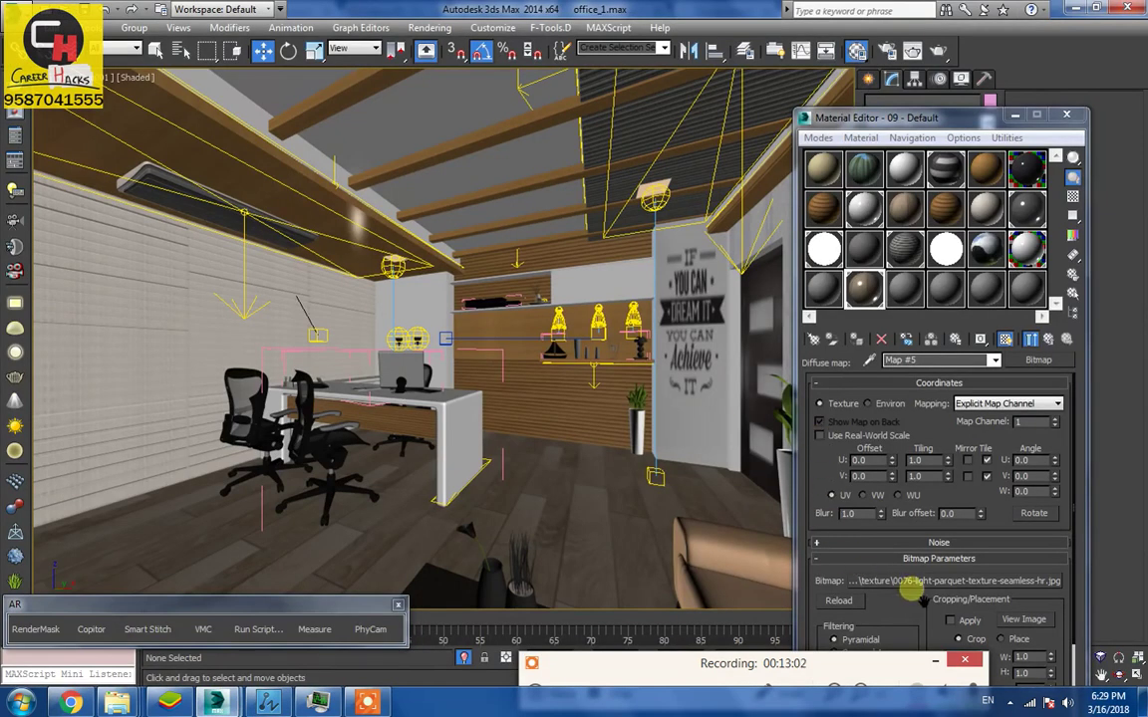
pyautogui.click(897, 581)
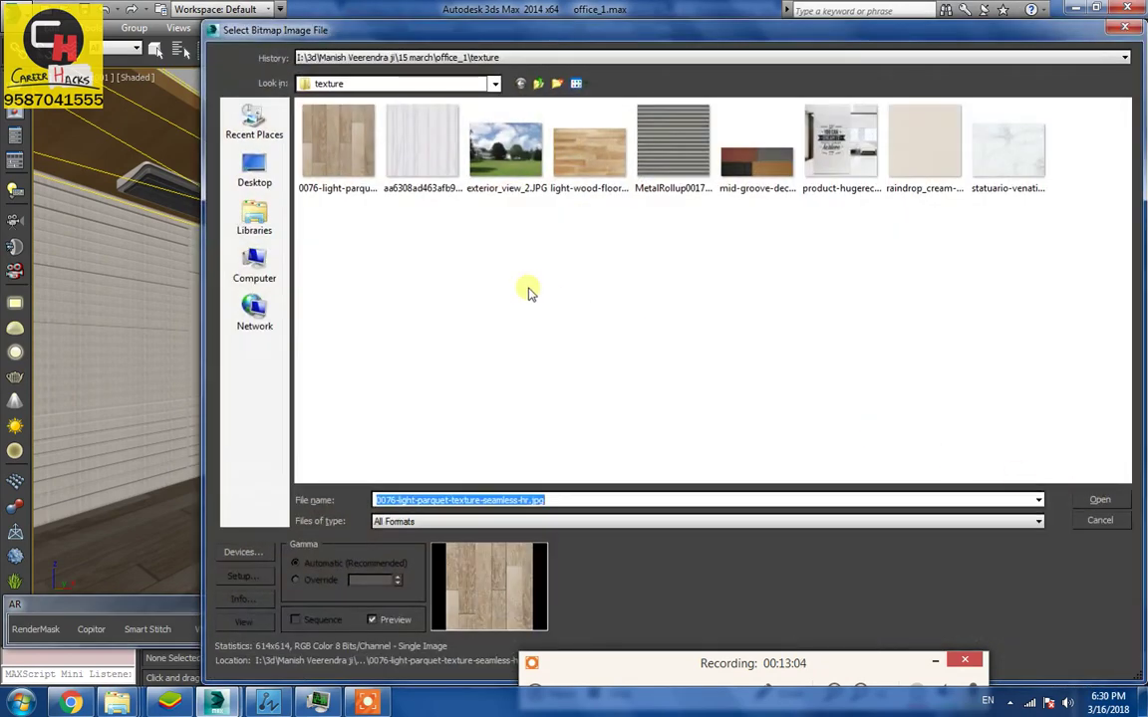
pyautogui.doubleClick(956, 149)
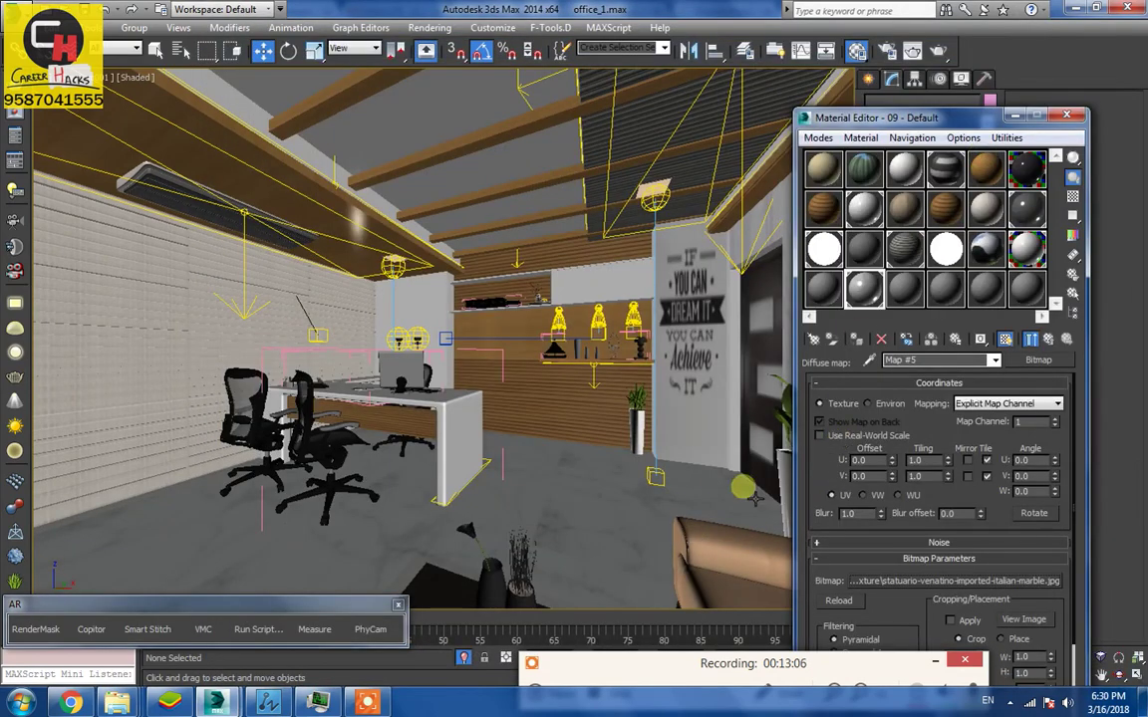
pyautogui.click(1067, 116)
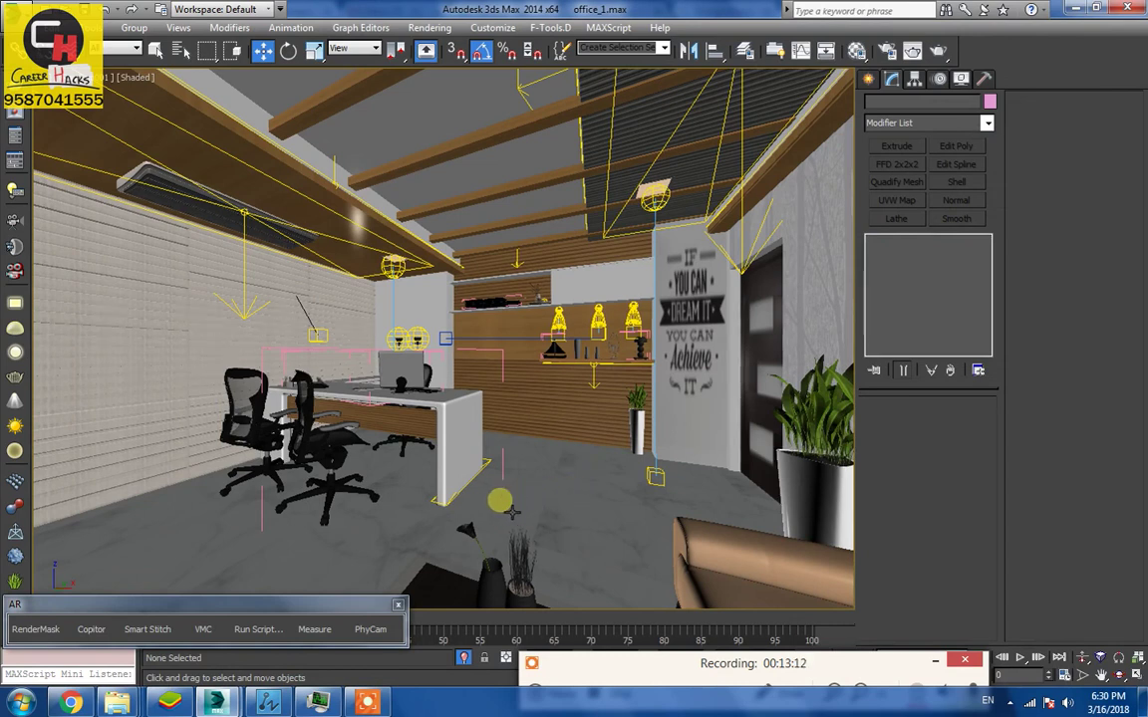
# With safe frame on, move and widen VRayLight005, then disable its Affect specular and Affect reflections
pyautogui.hotkey('shift', 'f')
pyautogui.hotkey('shift', 'f')
pyautogui.hotkey('shift', 'f')
pyautogui.moveTo(477, 544)
pyautogui.mouseDown()
pyautogui.moveTo(491, 525)
pyautogui.moveTo(560, 508)
pyautogui.mouseUp()
pyautogui.press('r')
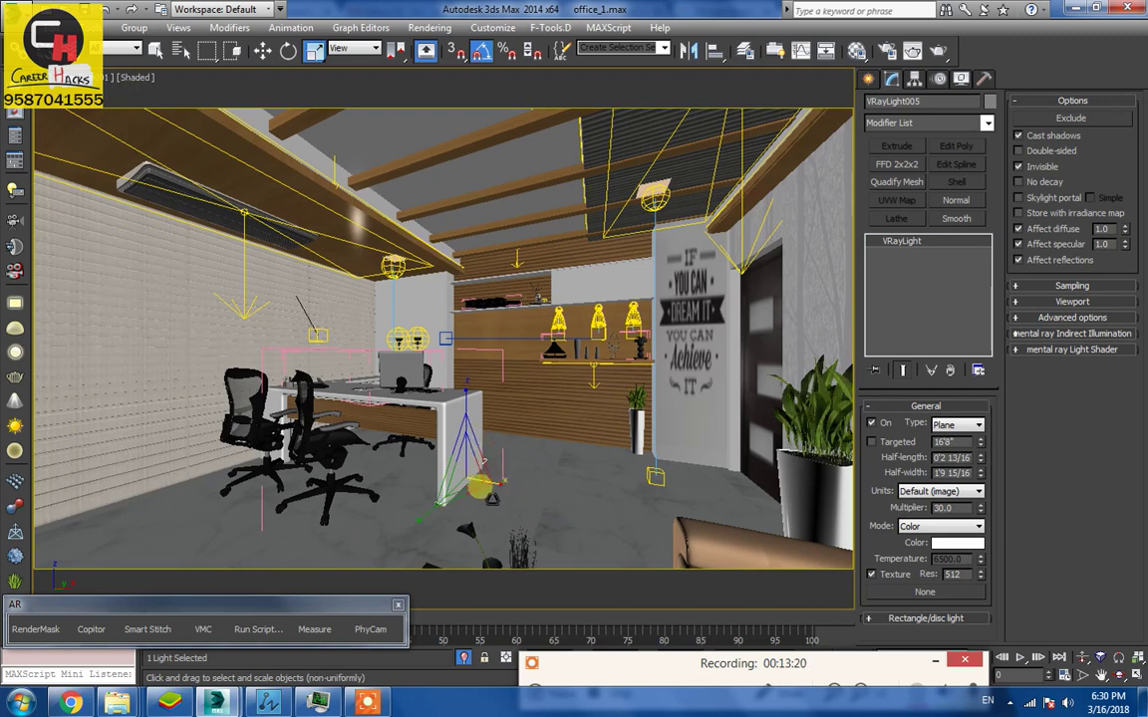
pyautogui.moveTo(510, 489); pyautogui.dragTo(424, 517)
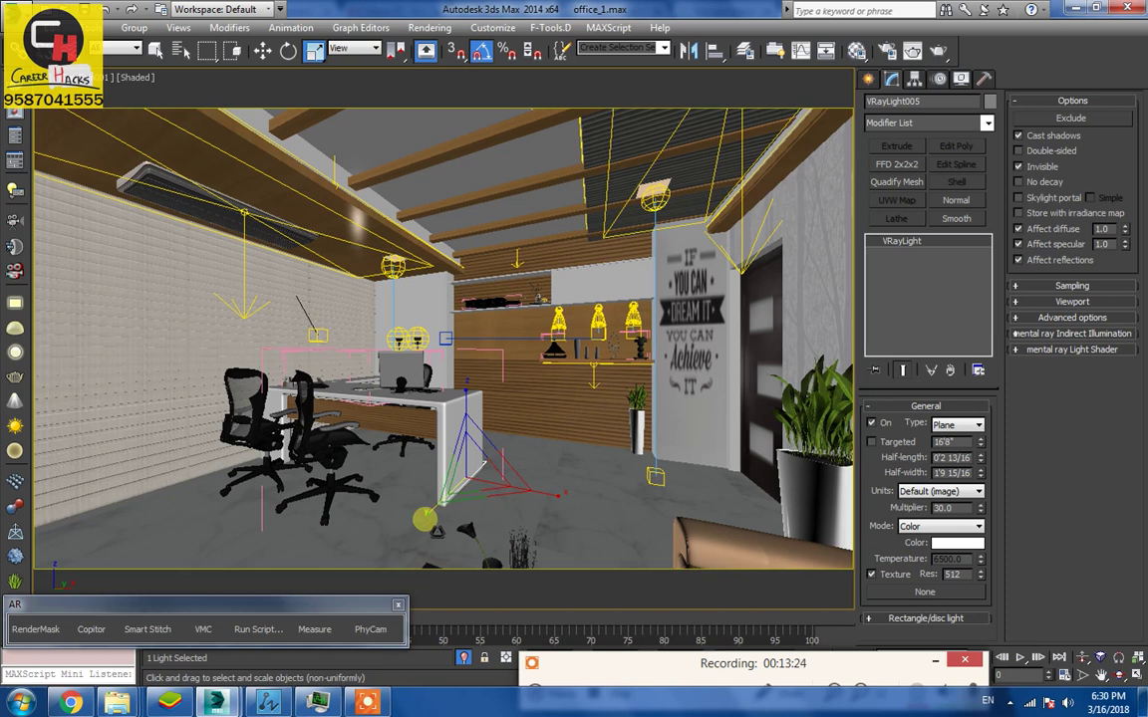
pyautogui.press('w')
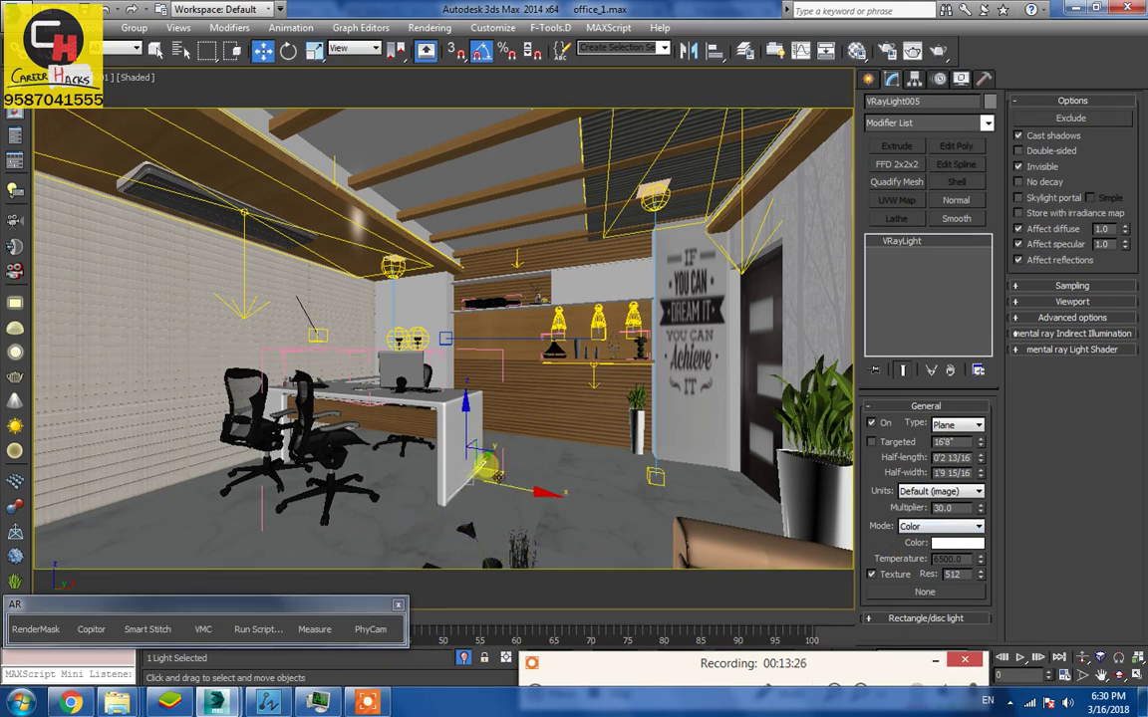
pyautogui.moveTo(498, 476); pyautogui.dragTo(497, 477)
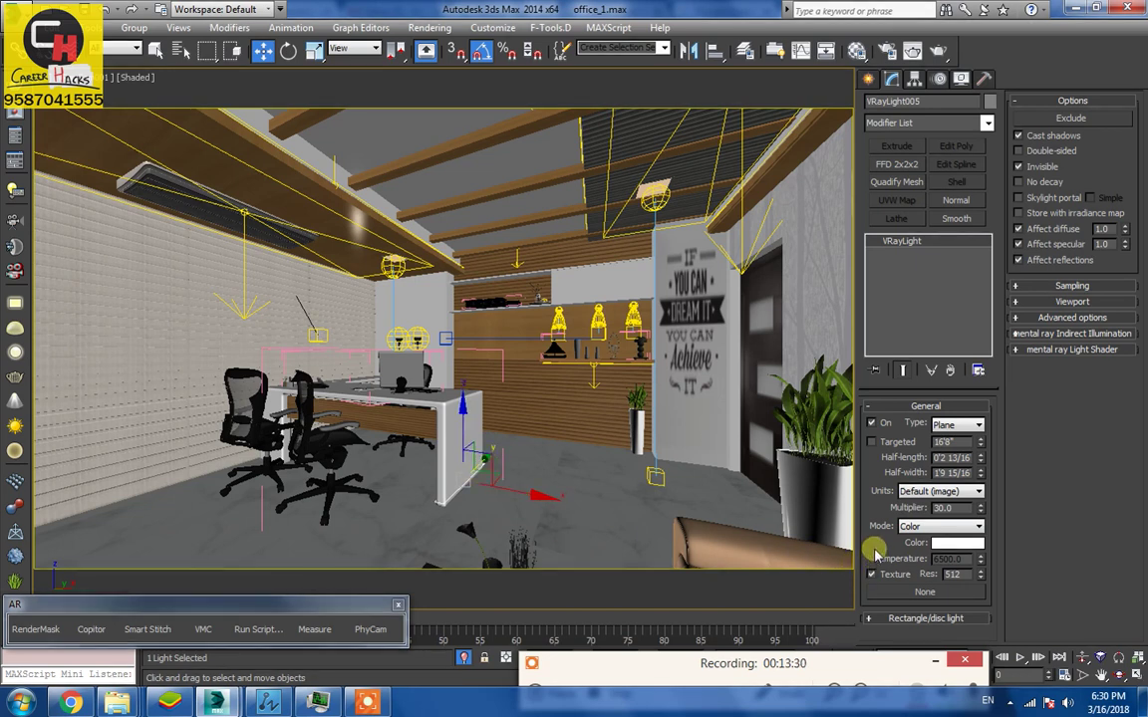
pyautogui.click(1038, 245)
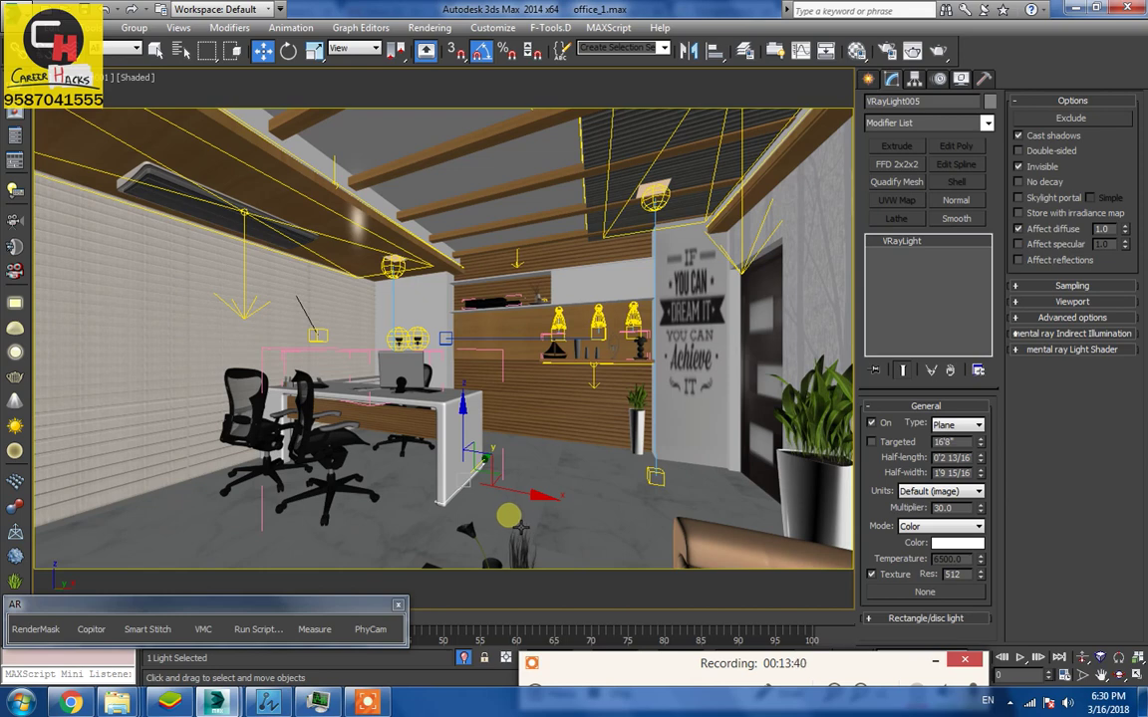
pyautogui.click(517, 527)
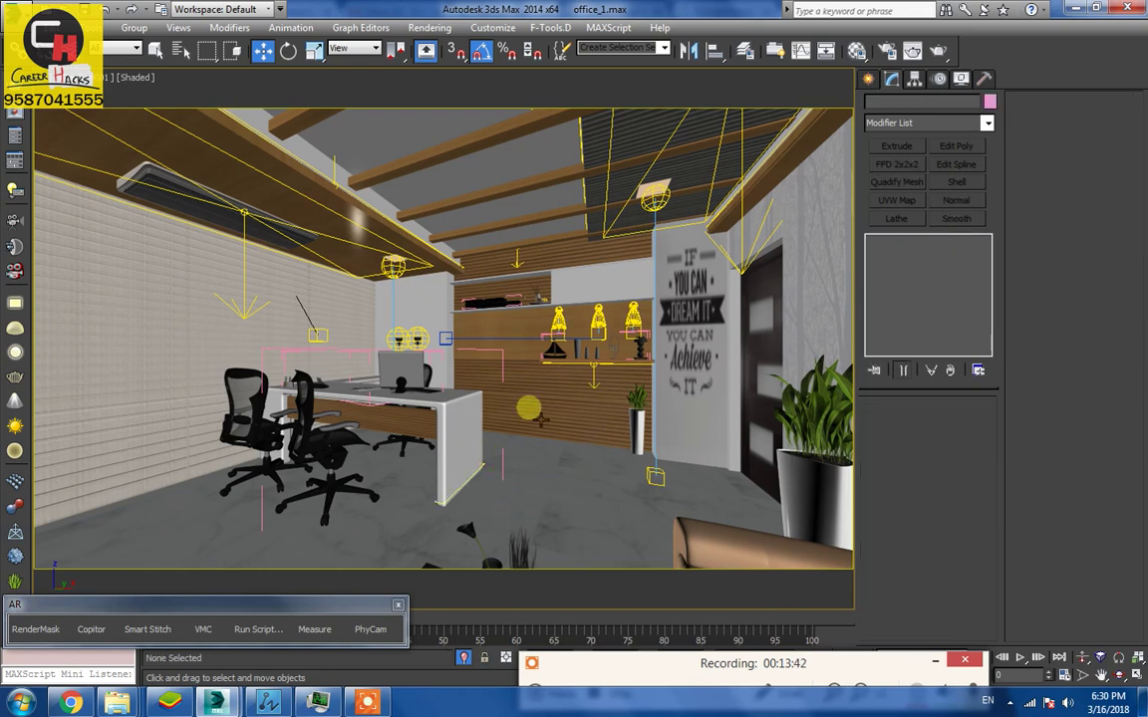
pyautogui.click(823, 50)
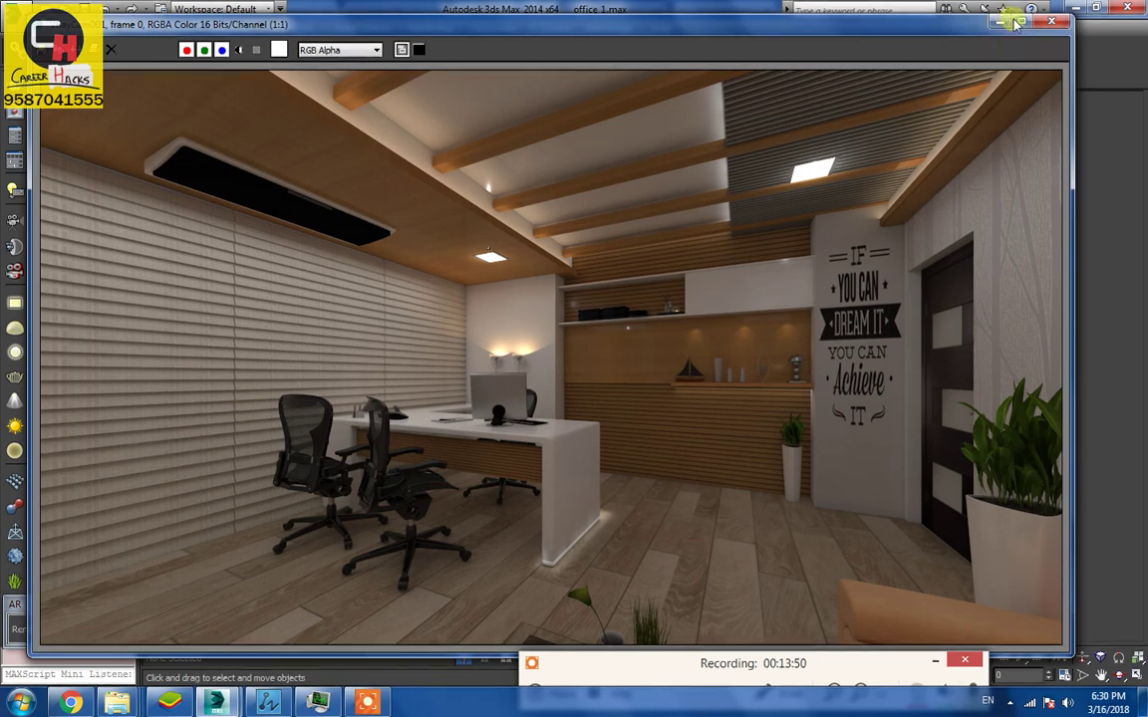
pyautogui.click(1051, 22)
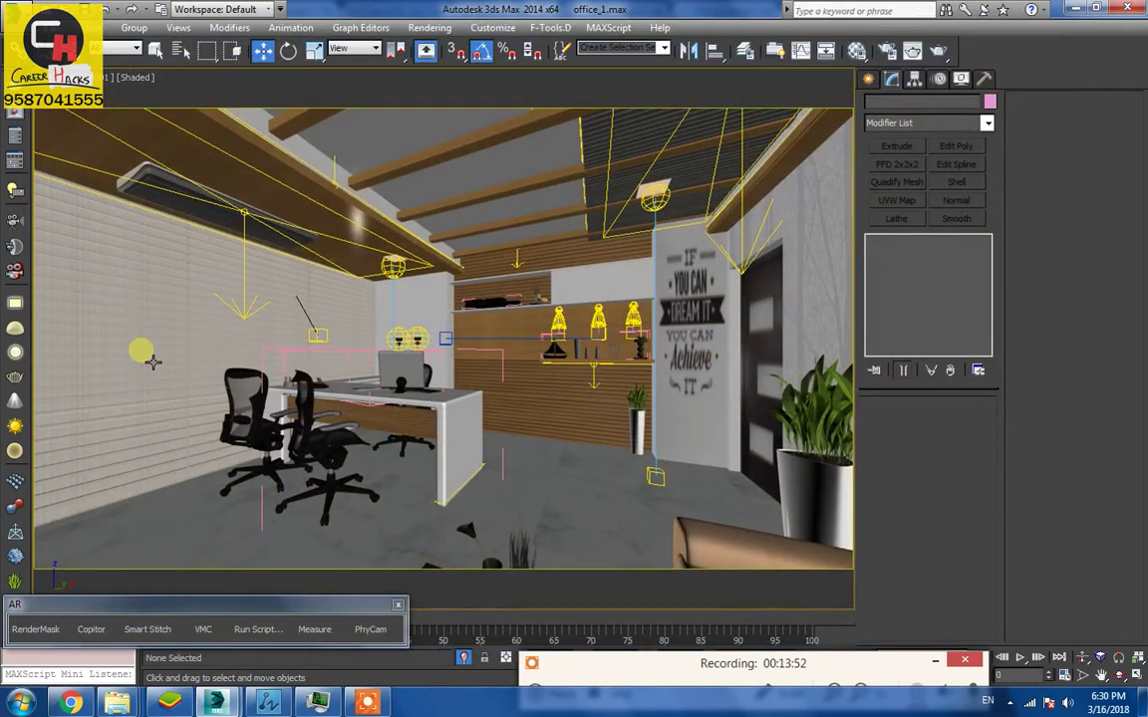
# Hide the window blinds group to expose the window
pyautogui.press('m')
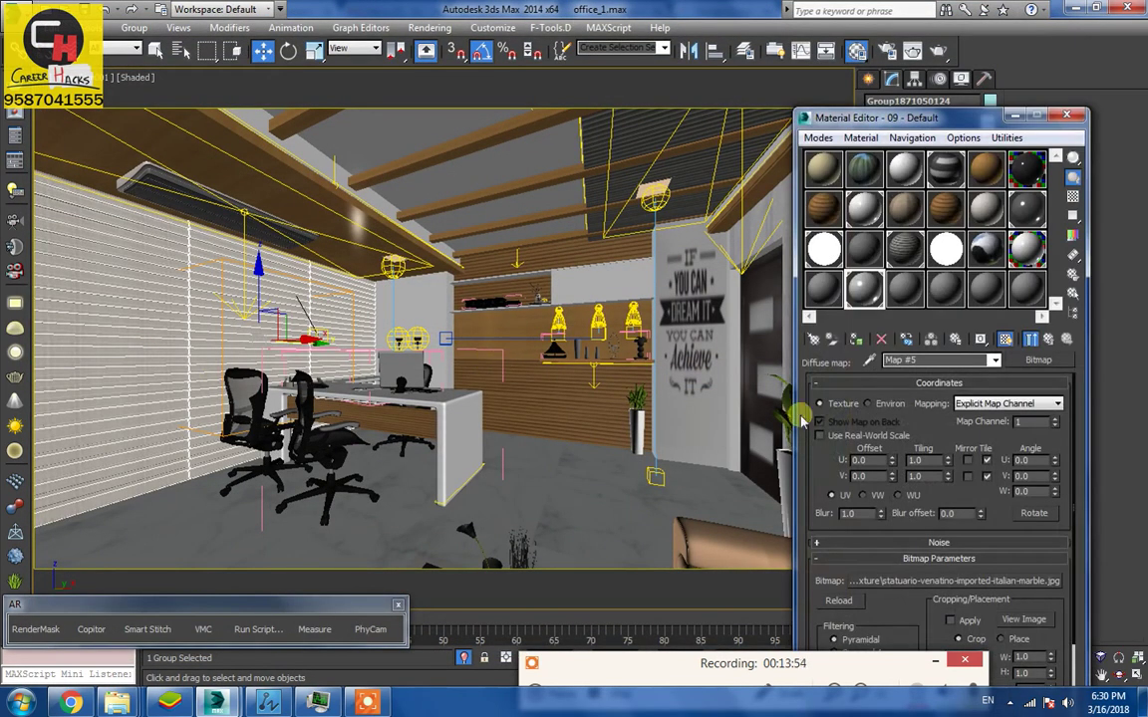
pyautogui.press('w')
pyautogui.click(864, 289)
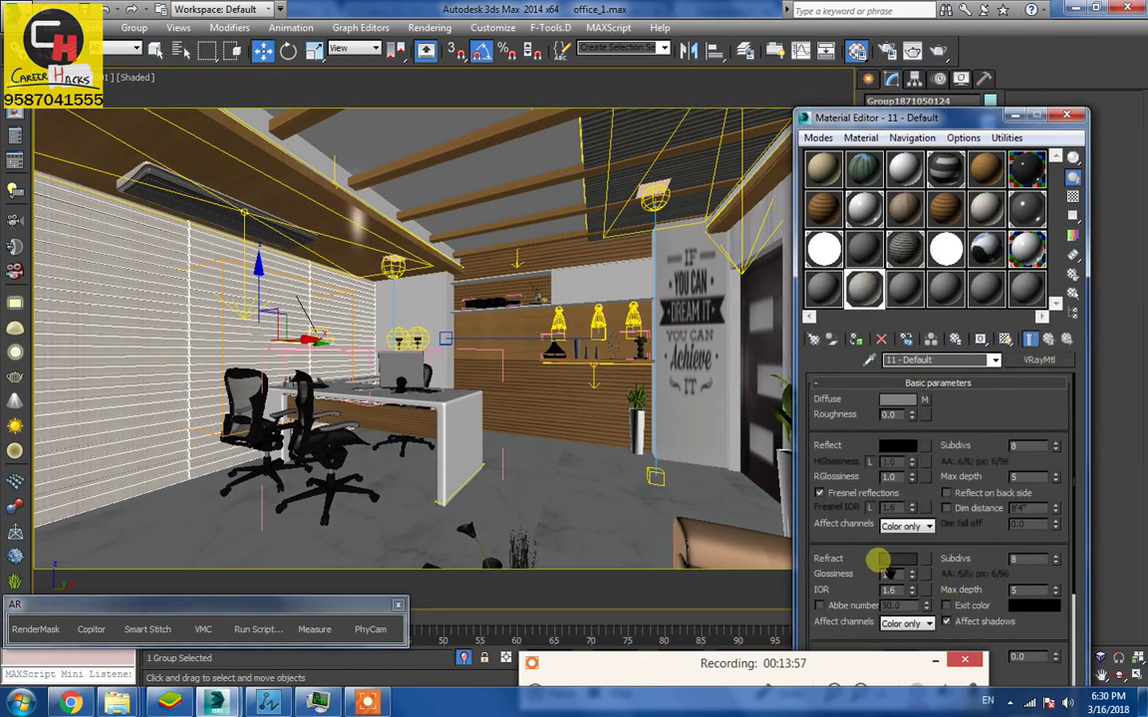
pyautogui.rightClick(264, 394)
pyautogui.click(319, 371)
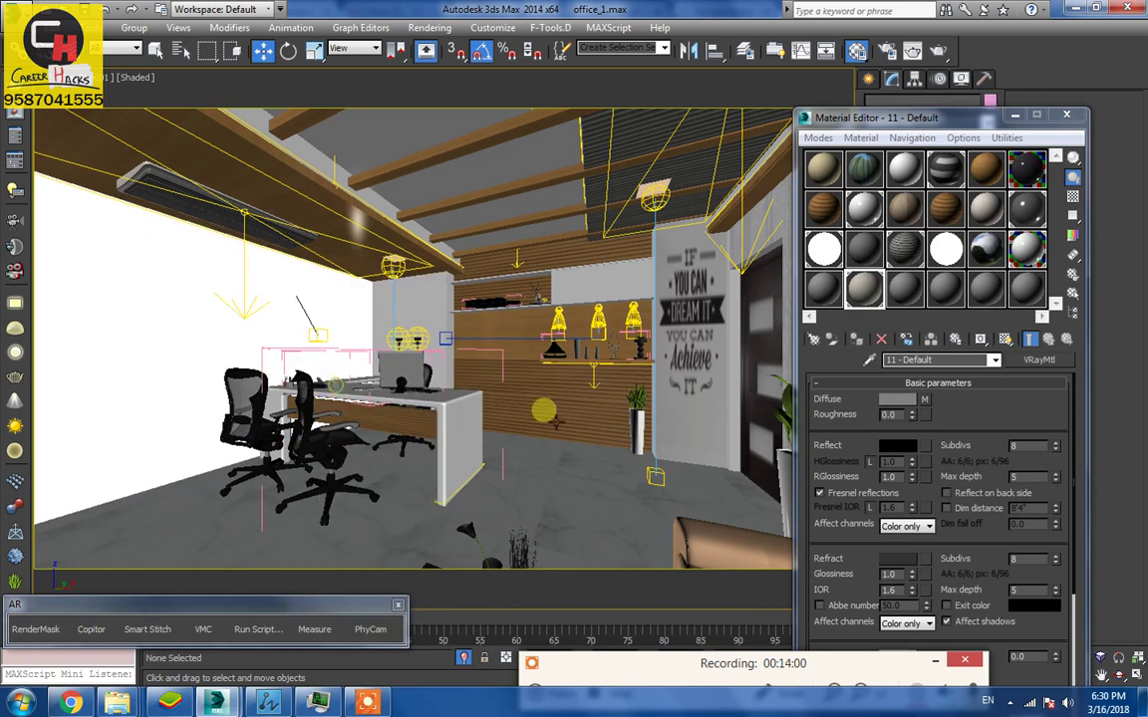
# Eyedrop the window's VRayLightMtl '02 - Default' and raise its colour multiplier to 120
pyautogui.click(870, 360)
pyautogui.click(191, 315)
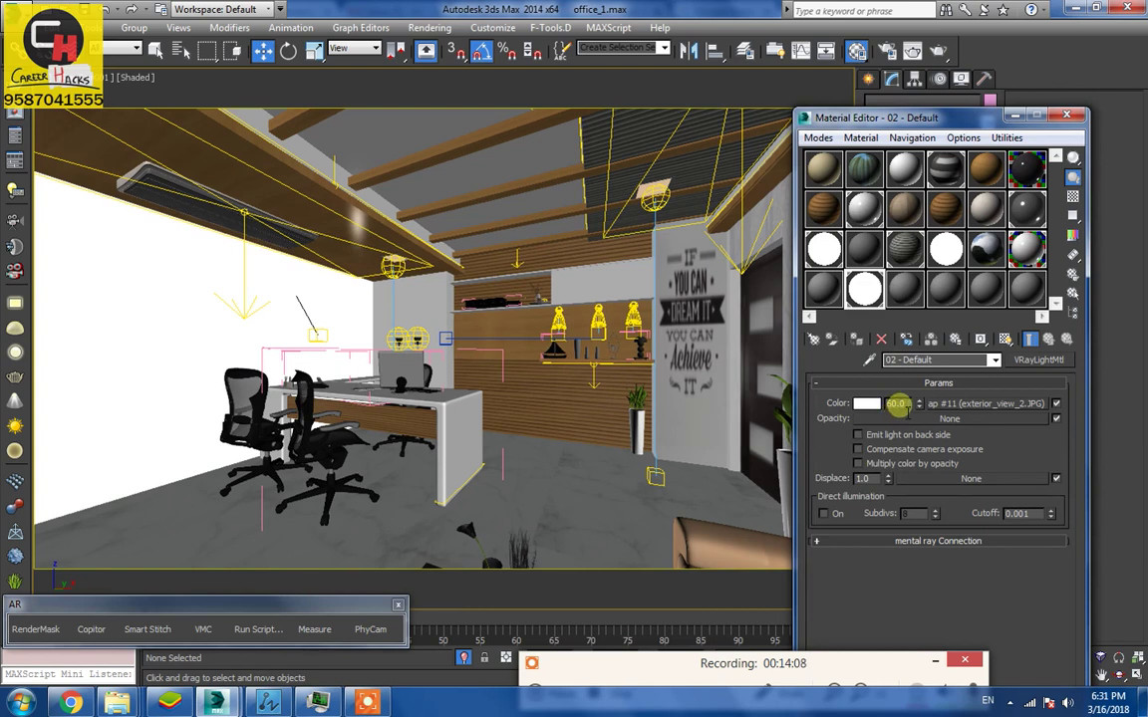
pyautogui.write('60')
pyautogui.press('Return')
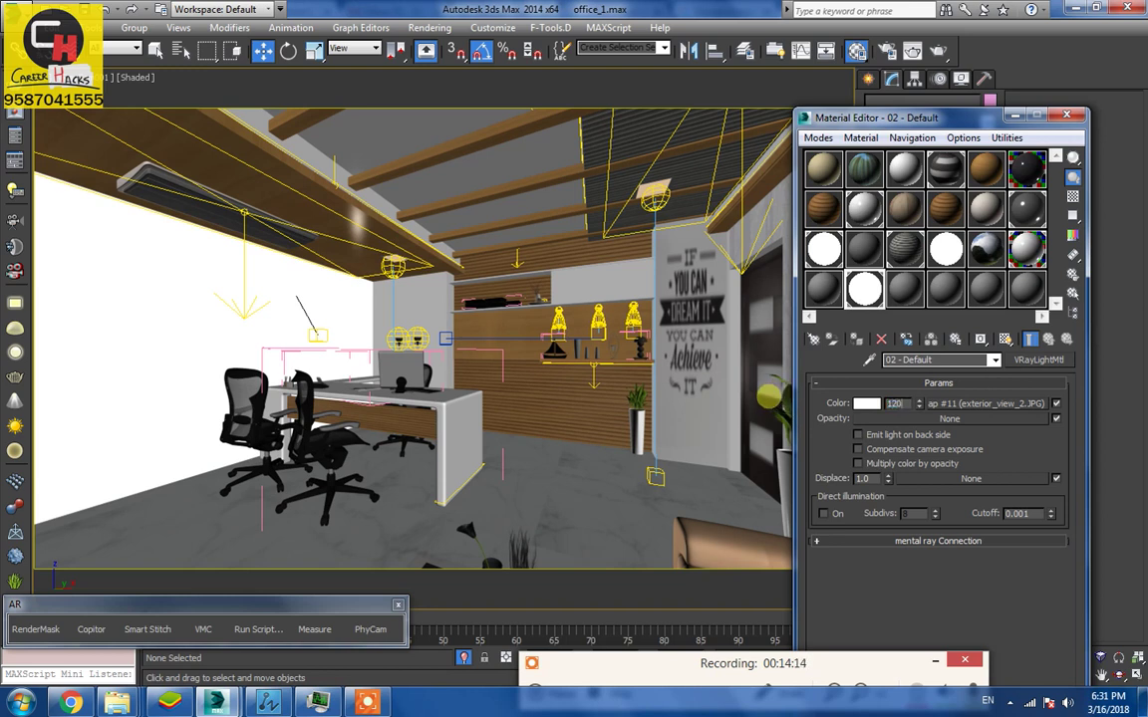
# Unhide all objects to bring the blinds back
pyautogui.rightClick(504, 324)
pyautogui.click(588, 296)
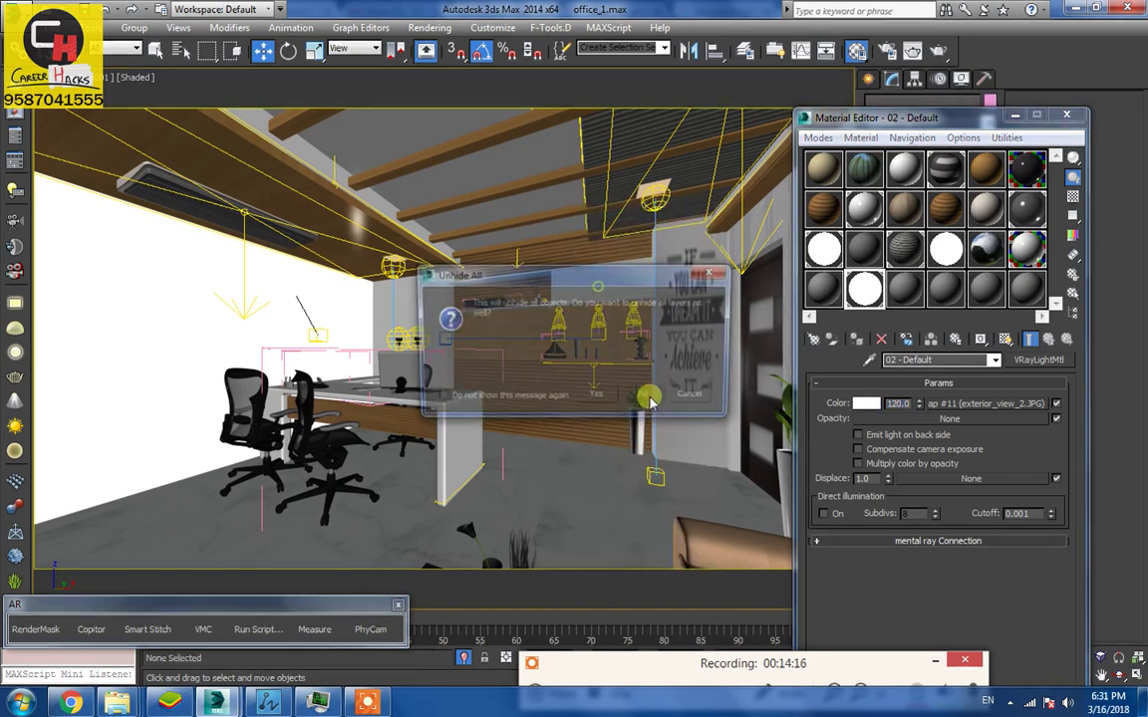
pyautogui.click(646, 397)
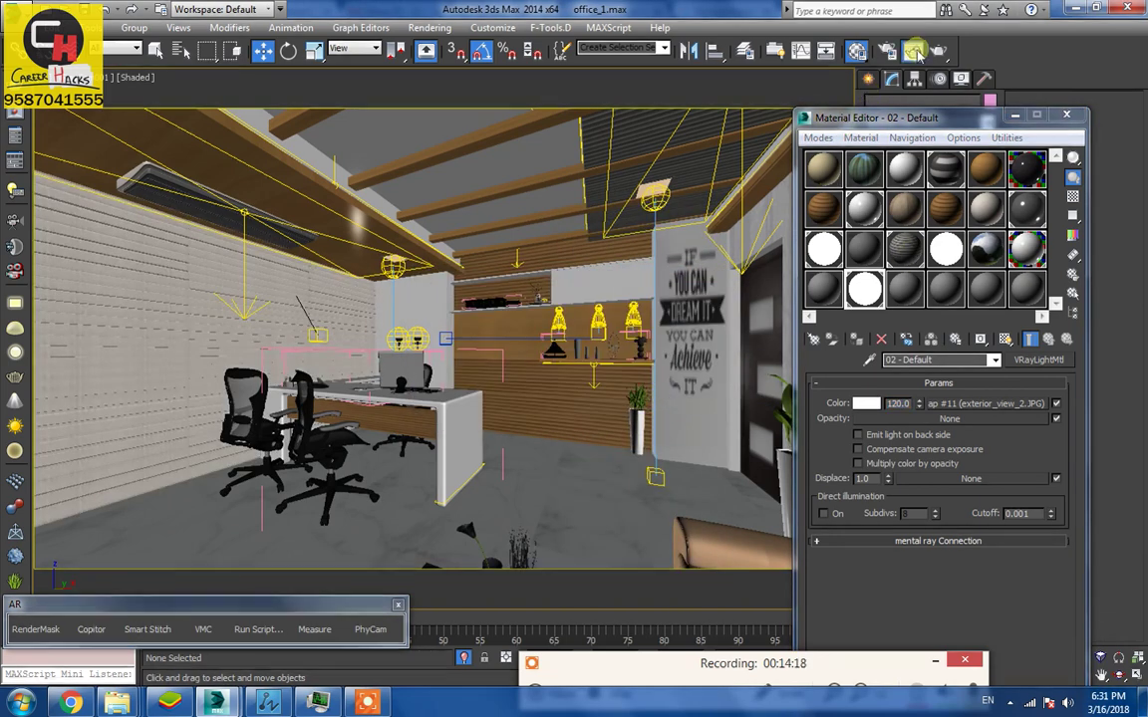
# Render the office view, then re-render just a Region box drawn over the left-wall blinds
pyautogui.hotkey('shift', 'q')
pyautogui.scroll(1, 187, 391)
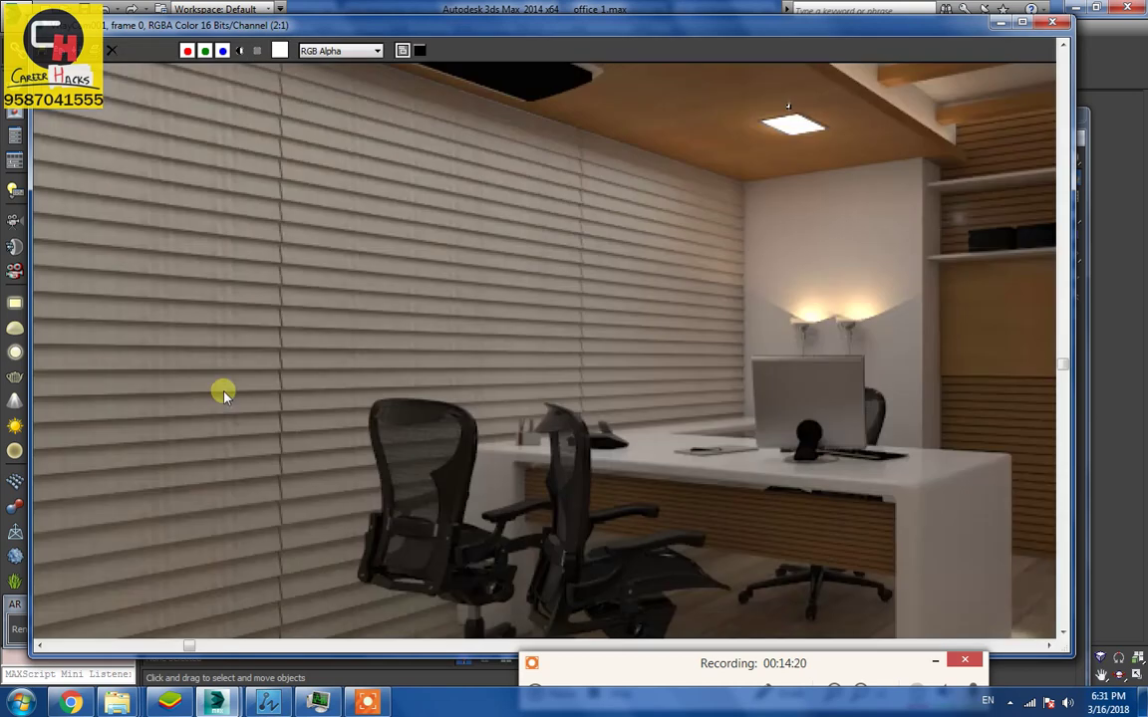
pyautogui.scroll(-2, 225, 389)
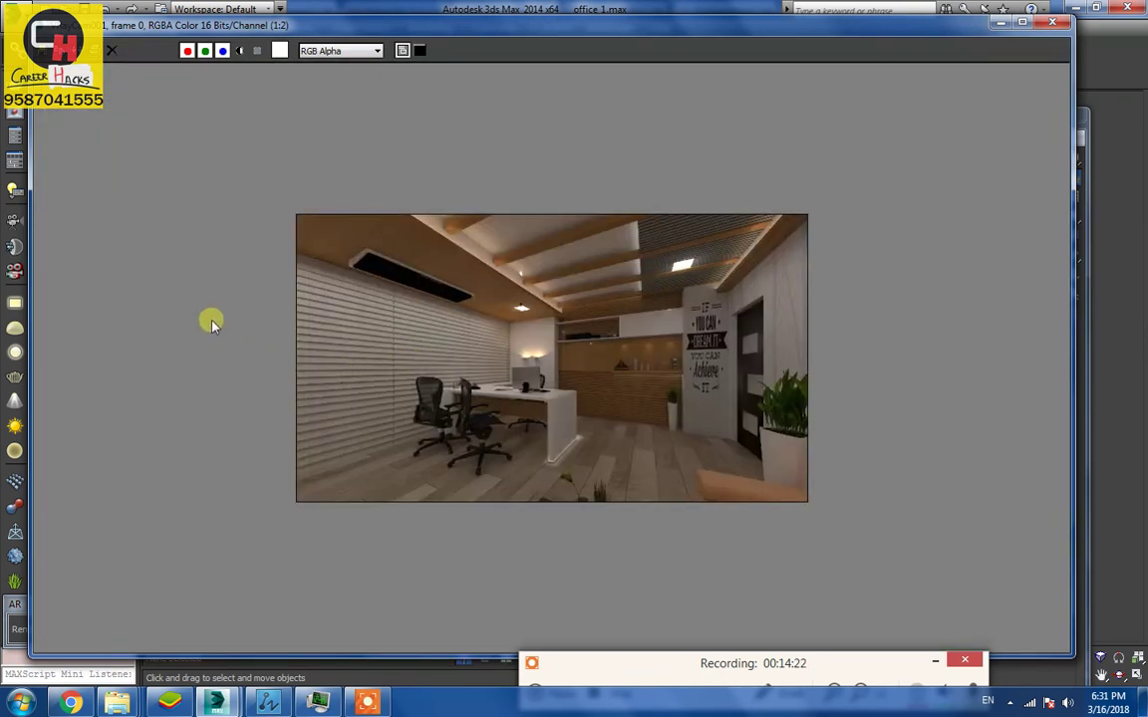
pyautogui.click(401, 49)
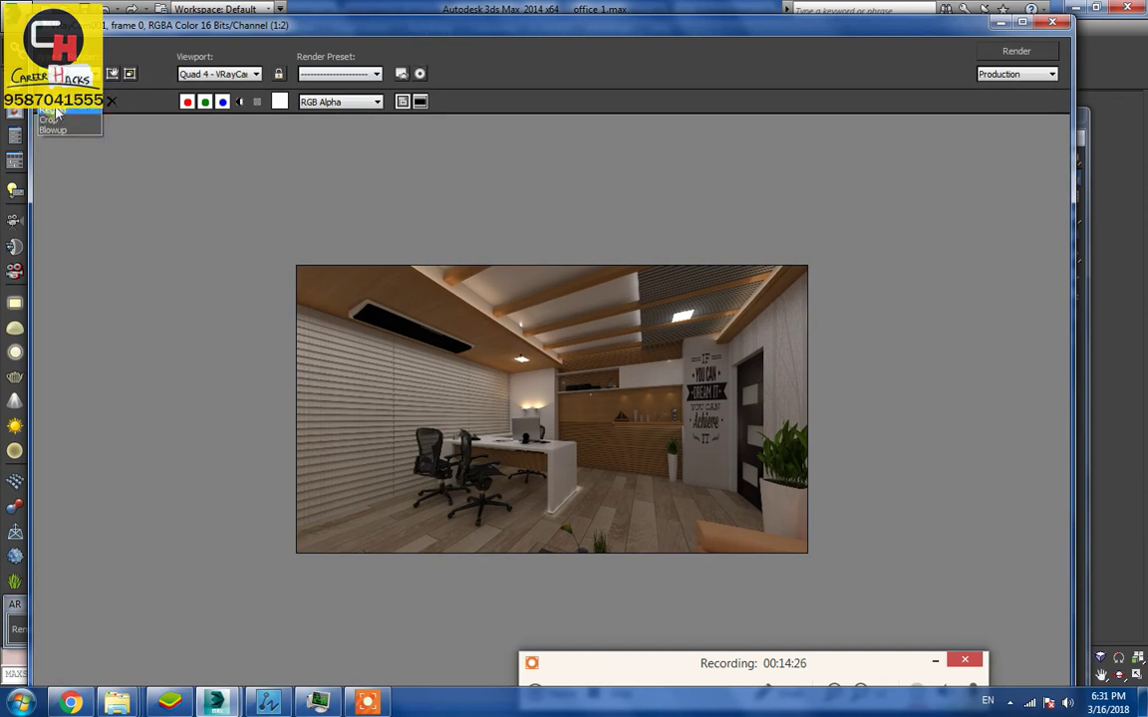
pyautogui.click(55, 112)
pyautogui.moveTo(539, 500)
pyautogui.mouseDown()
pyautogui.moveTo(318, 409)
pyautogui.moveTo(428, 438)
pyautogui.mouseUp()
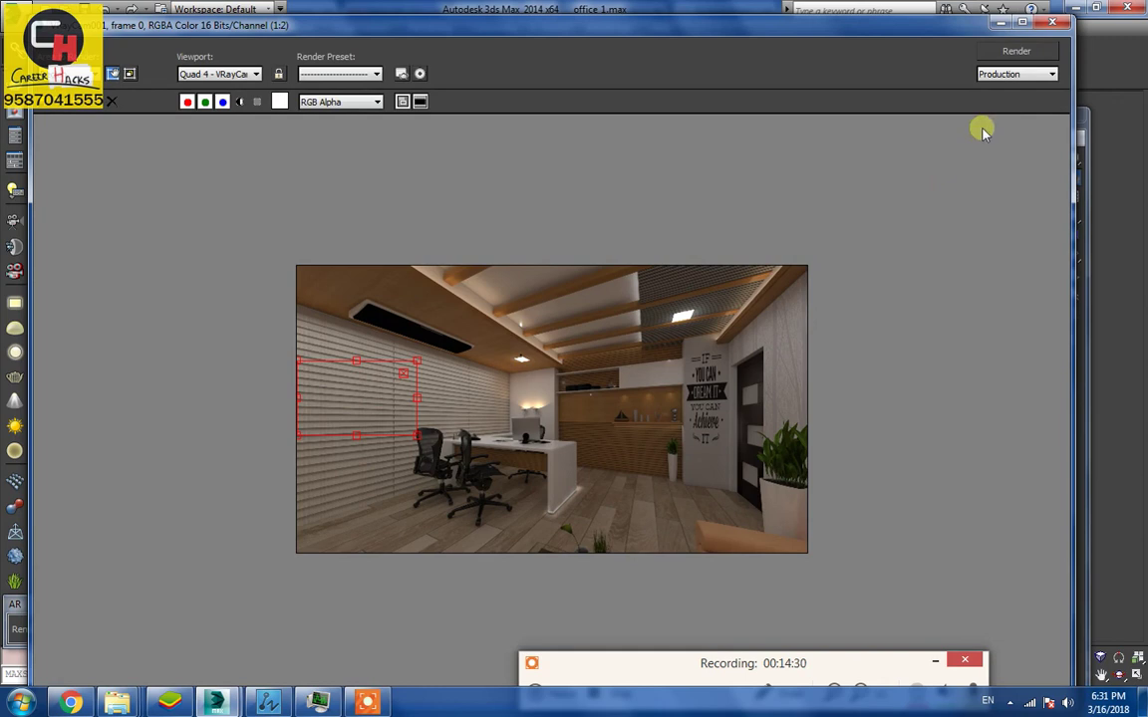
pyautogui.click(1017, 51)
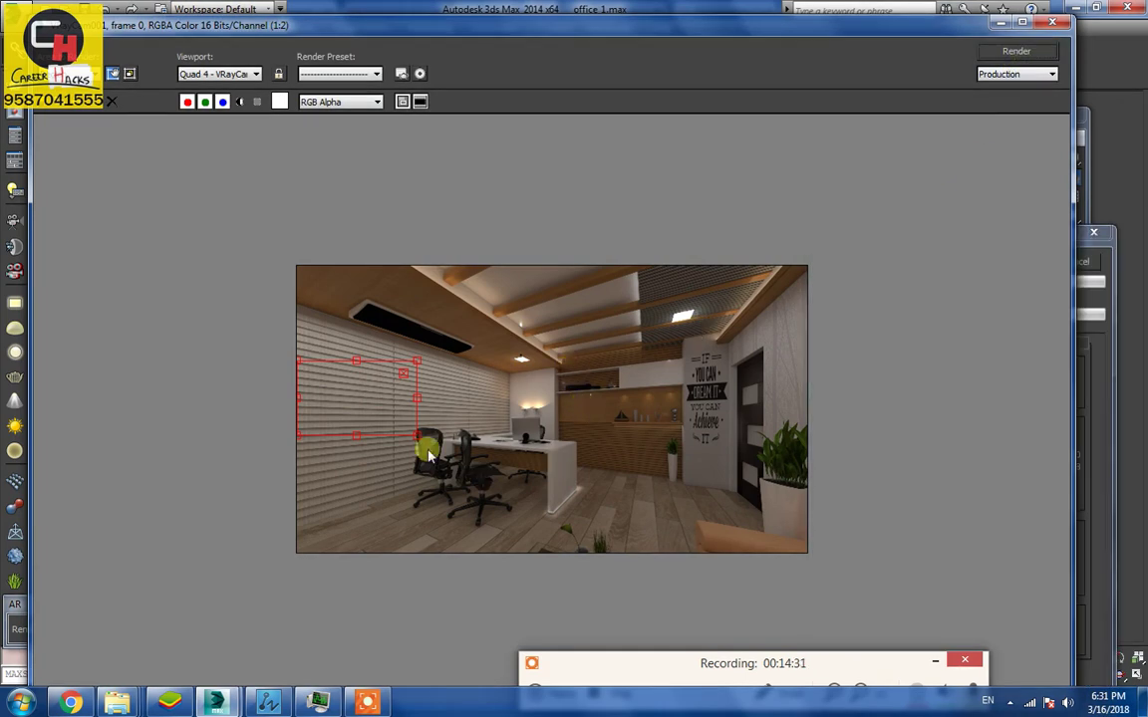
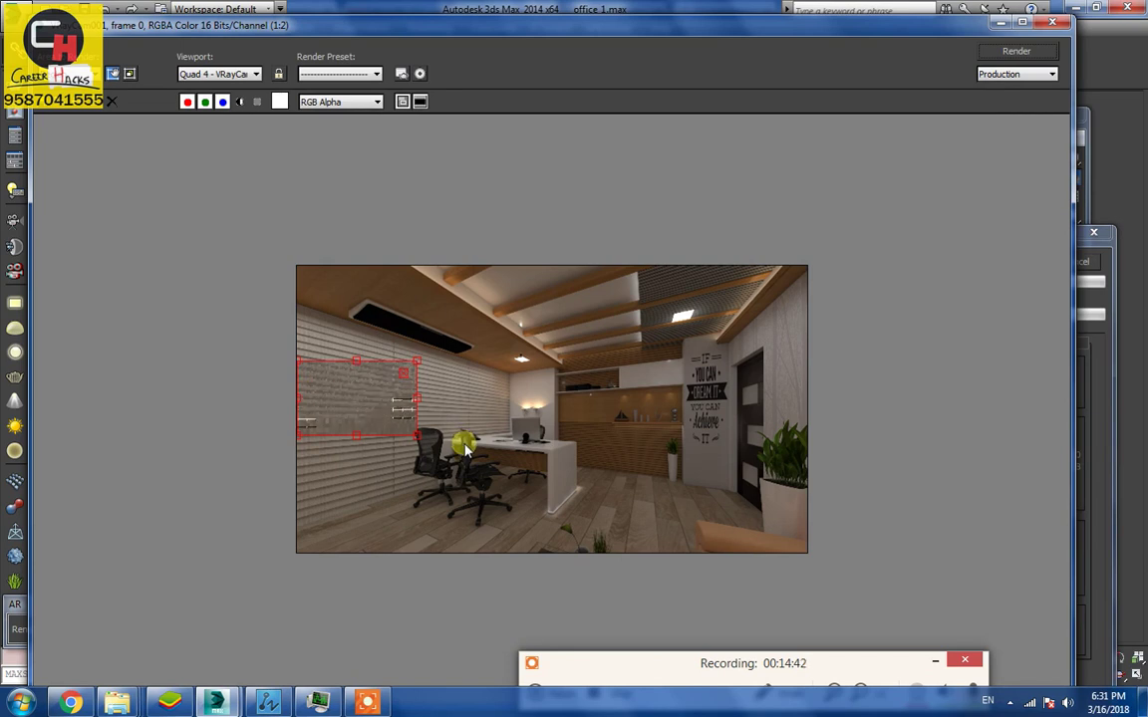
# Zoom the office render in the V-Ray frame buffer from 1:2 to full 1:1 size
pyautogui.scroll(1, 522, 448)
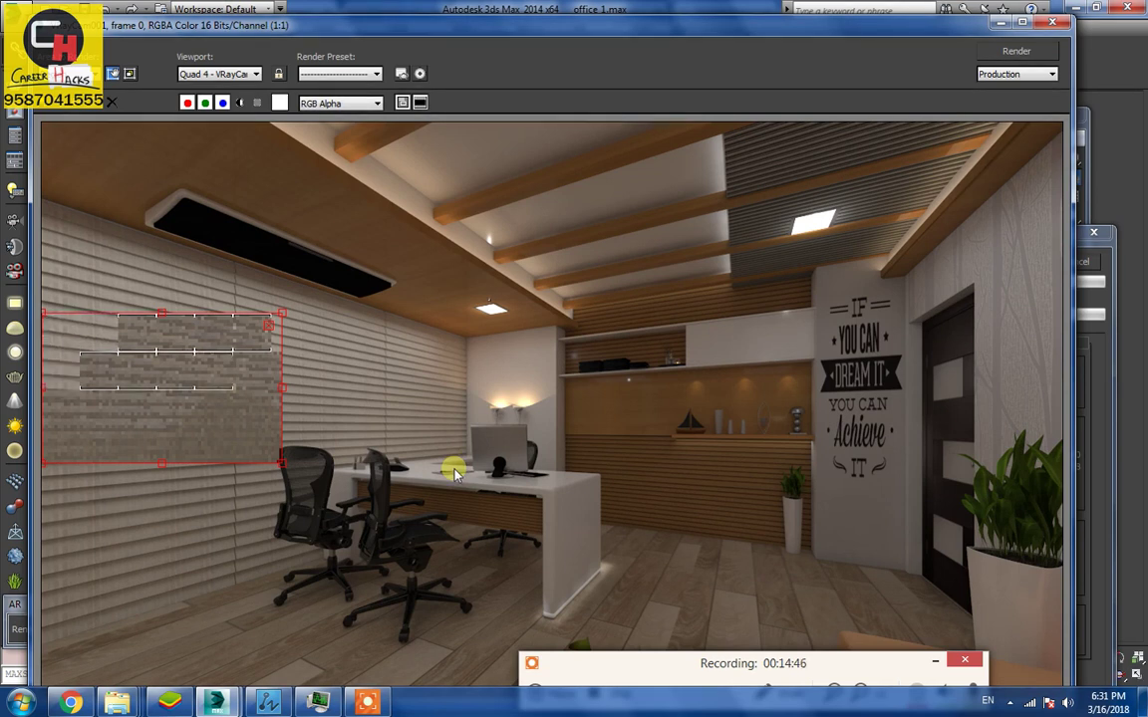
pyautogui.moveTo(627, 660); pyautogui.dragTo(668, 563)
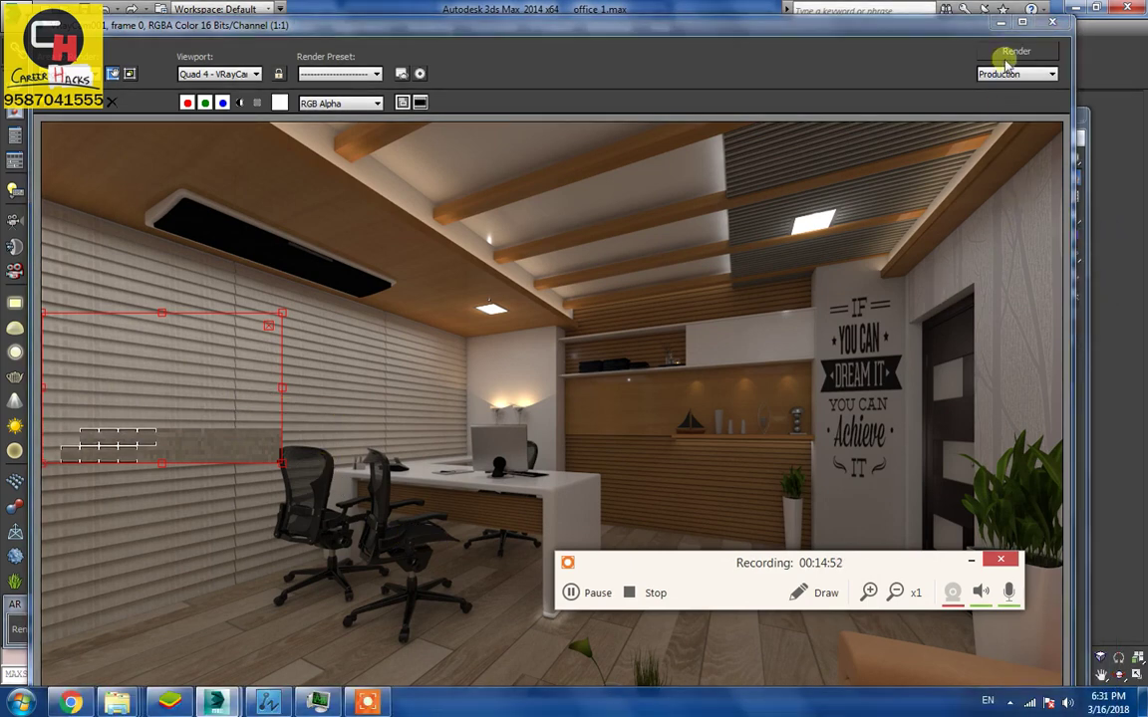
# Give material 11 - Default a grey (144) refraction colour and render the office again
pyautogui.click(907, 10)
pyautogui.click(869, 361)
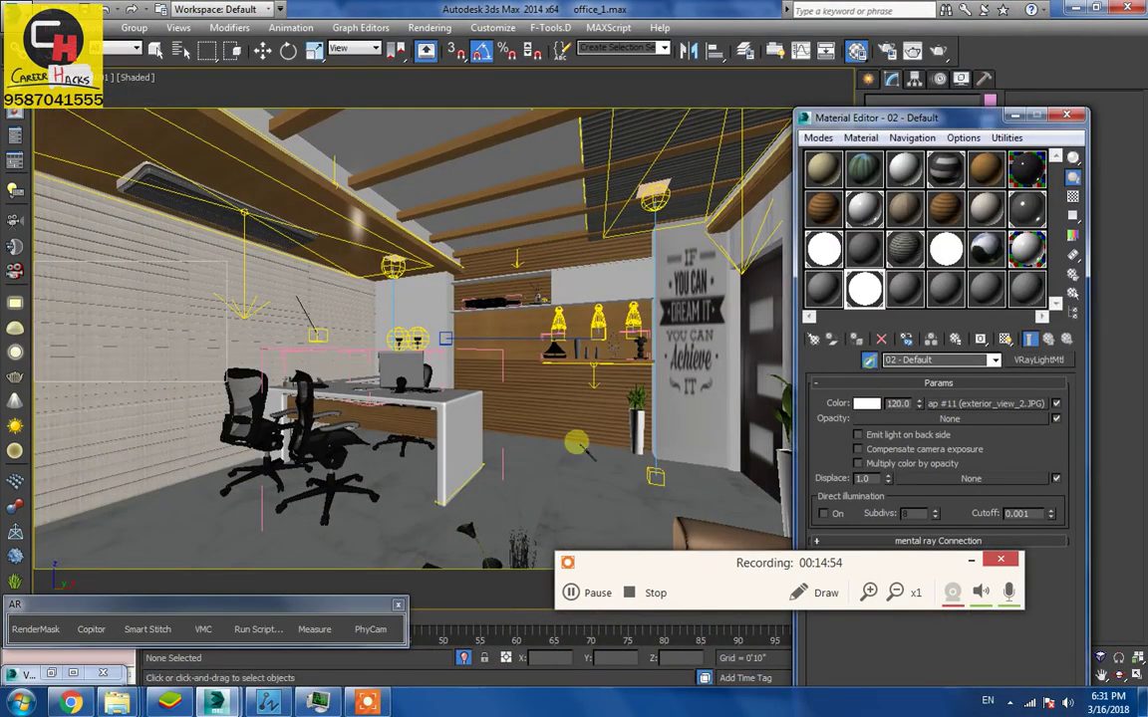
pyautogui.click(134, 337)
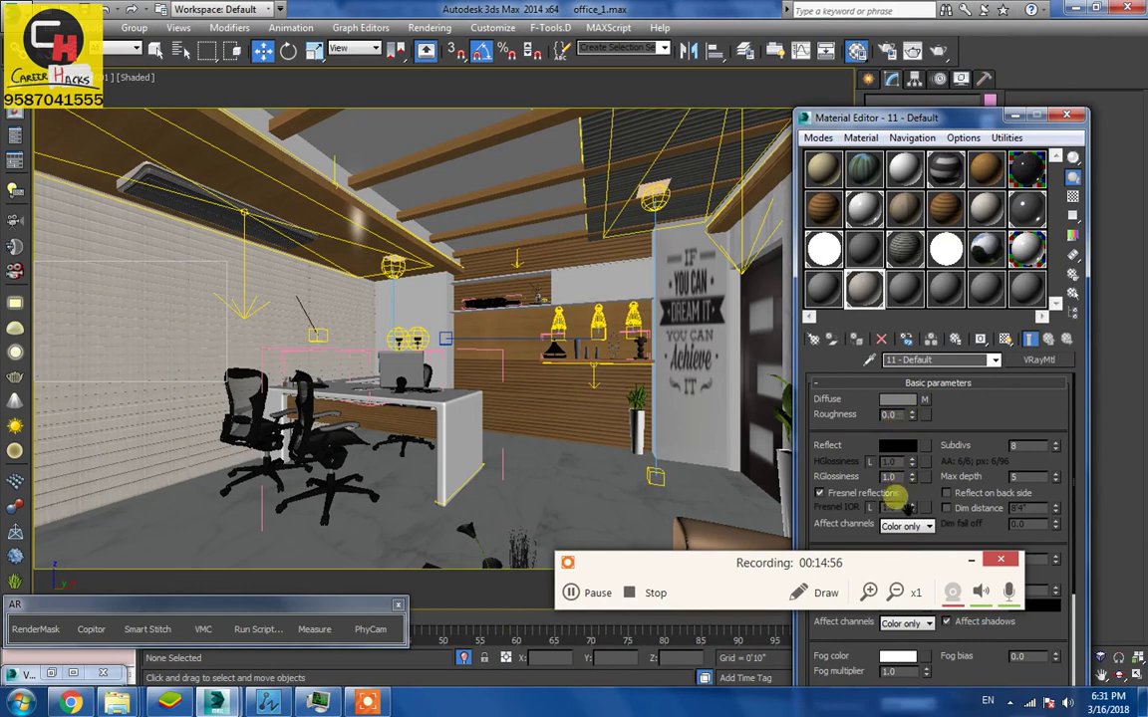
pyautogui.moveTo(1003, 588); pyautogui.dragTo(704, 601)
pyautogui.click(908, 561)
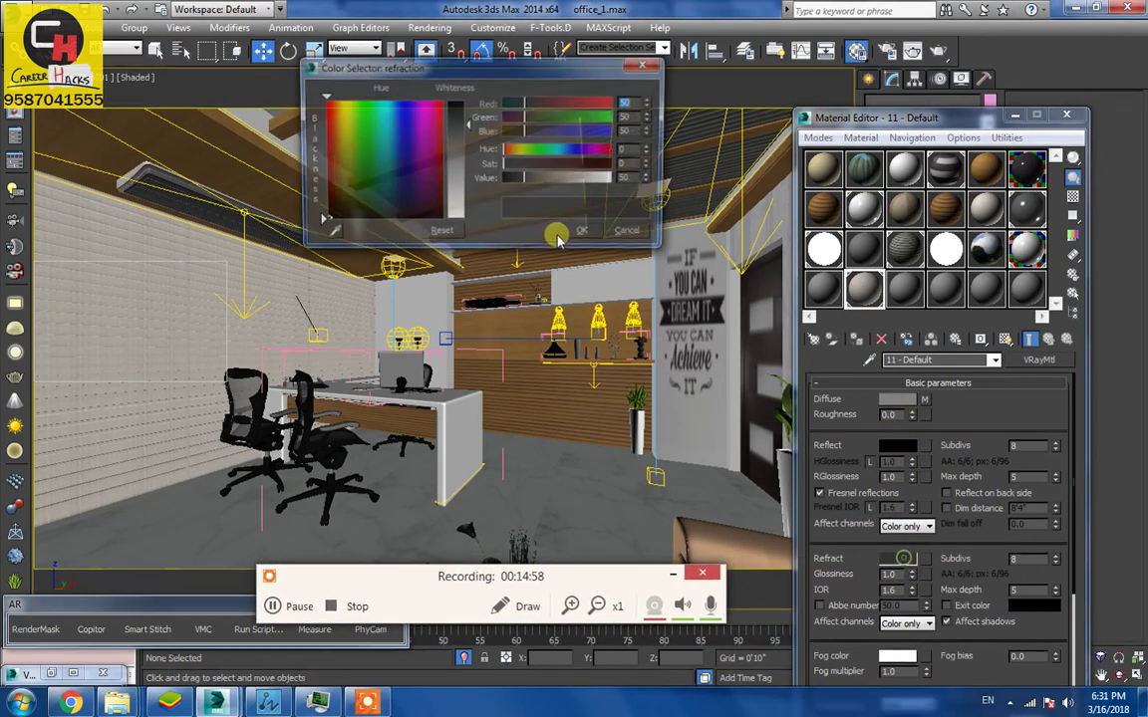
pyautogui.moveTo(455, 150); pyautogui.dragTo(462, 162)
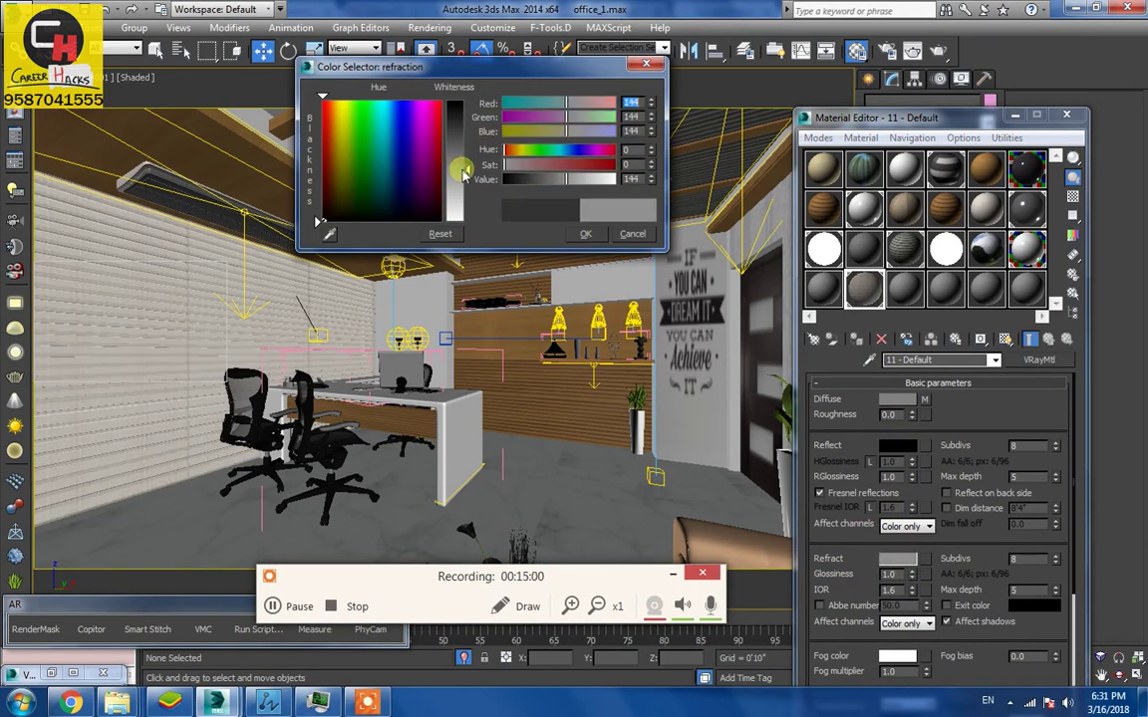
pyautogui.click(586, 234)
pyautogui.click(915, 50)
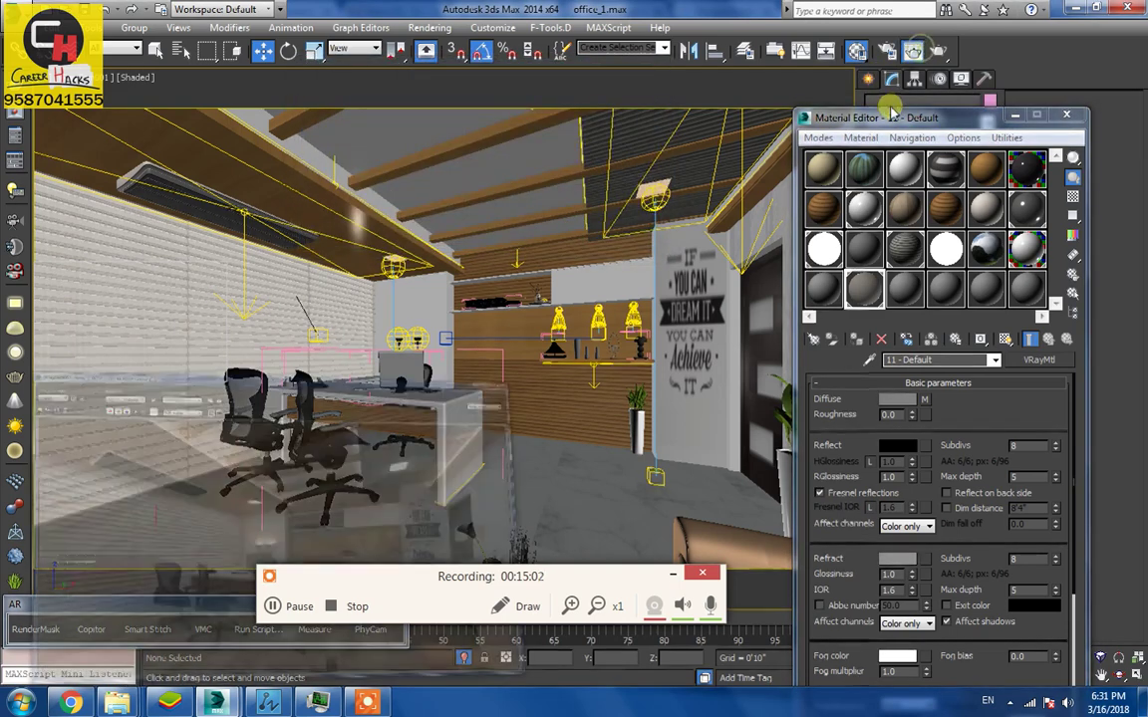
# Move the render region onto the lower-centre floor and re-render just that area
pyautogui.click(299, 606)
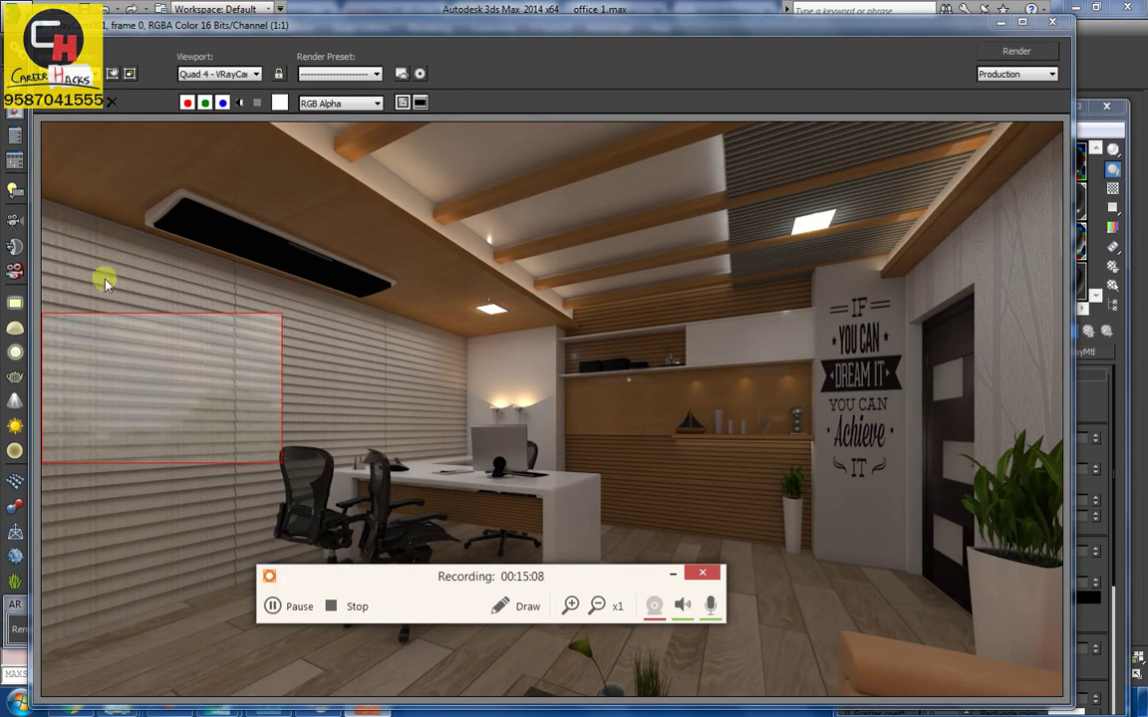
pyautogui.moveTo(153, 373); pyautogui.dragTo(681, 638)
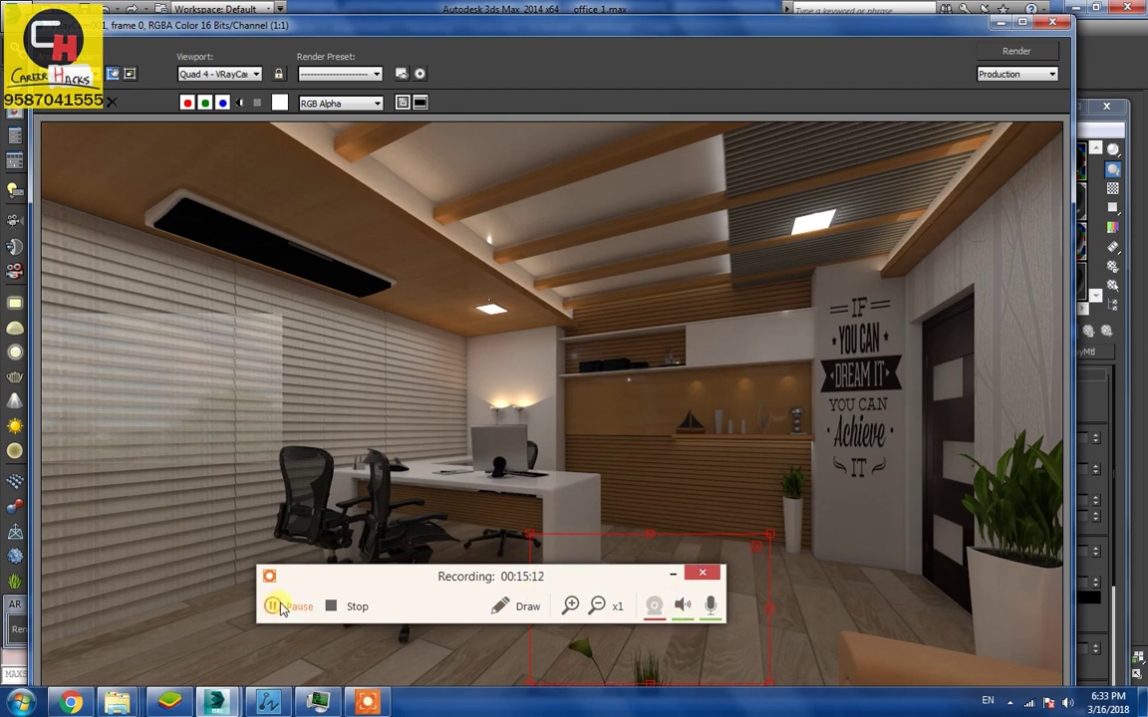
pyautogui.click(1016, 51)
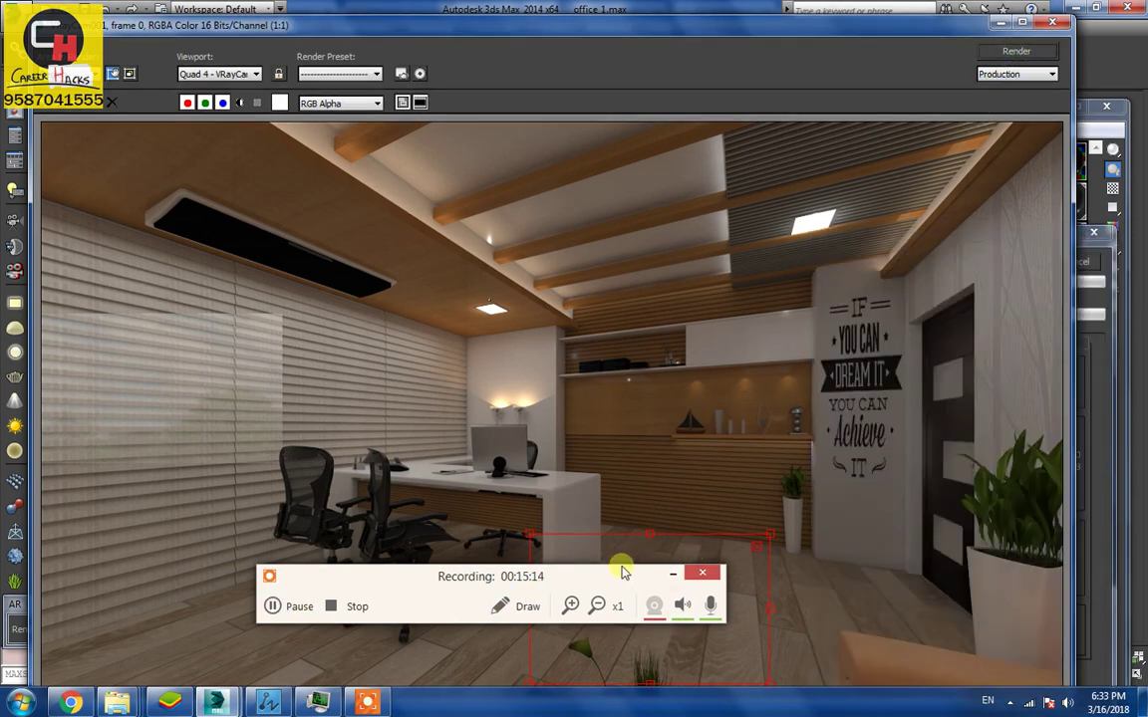
pyautogui.moveTo(526, 590)
pyautogui.mouseDown()
pyautogui.moveTo(246, 558)
pyautogui.moveTo(326, 628)
pyautogui.mouseUp()
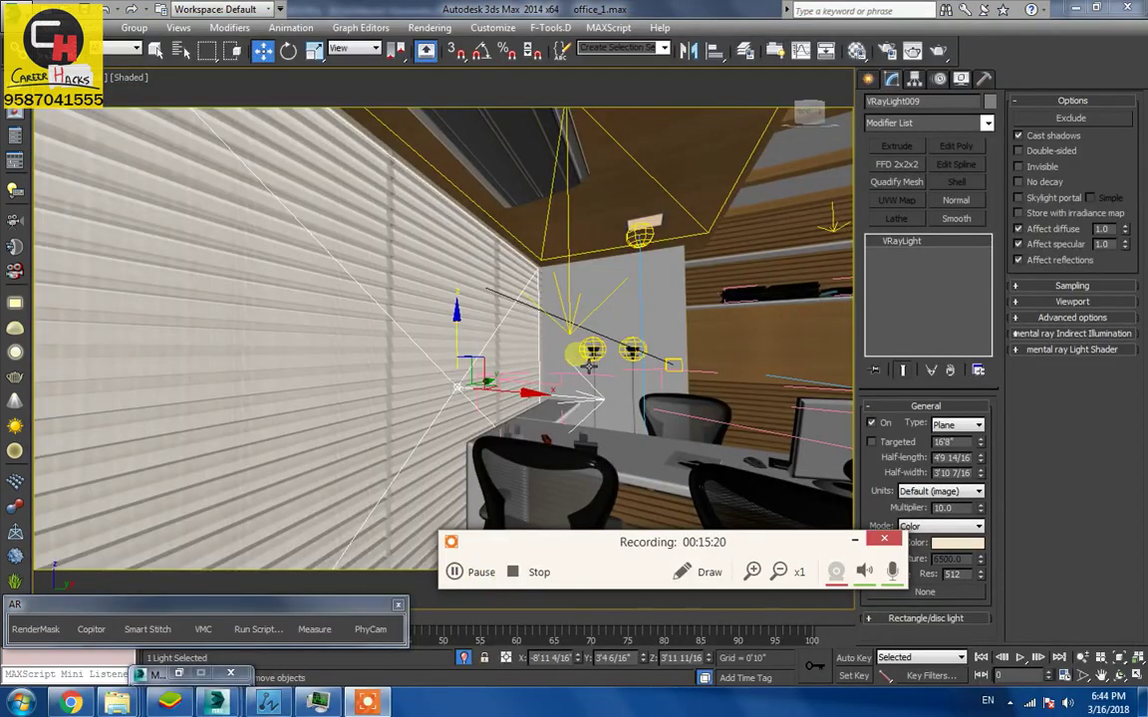
pyautogui.moveTo(523, 322)
pyautogui.mouseDown(button='middle')
pyautogui.moveTo(434, 341)
pyautogui.moveTo(426, 309)
pyautogui.mouseUp(button='middle')
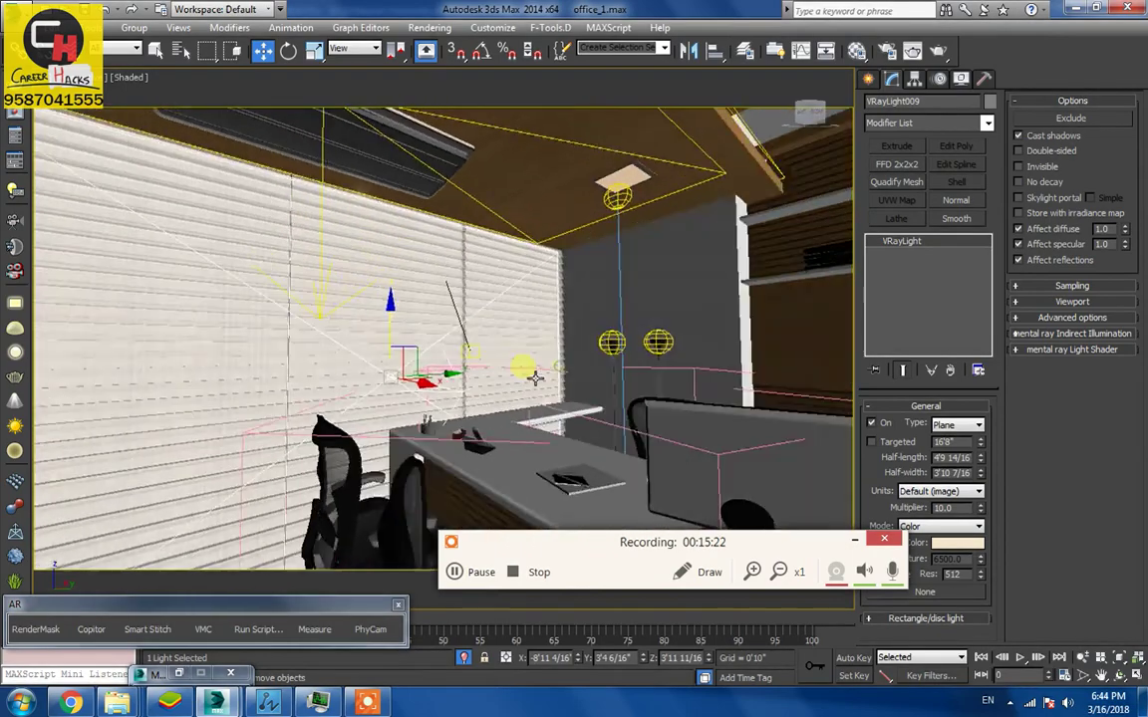
# Set VRayLight009's light colour to a warm cream (241, 223, 193)
pyautogui.moveTo(535, 378)
pyautogui.keyDown('alt'); pyautogui.mouseDown(button='middle')
pyautogui.moveTo(508, 391)
pyautogui.moveTo(368, 375)
pyautogui.mouseUp(button='middle'); pyautogui.keyUp('alt')
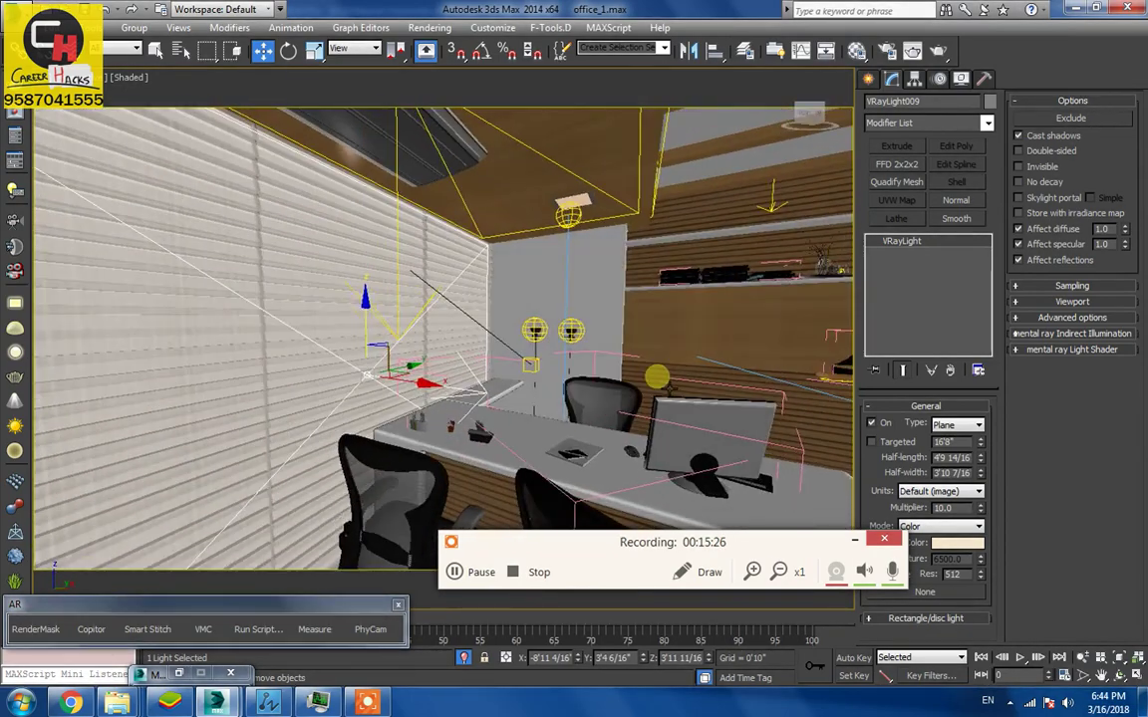
pyautogui.click(953, 545)
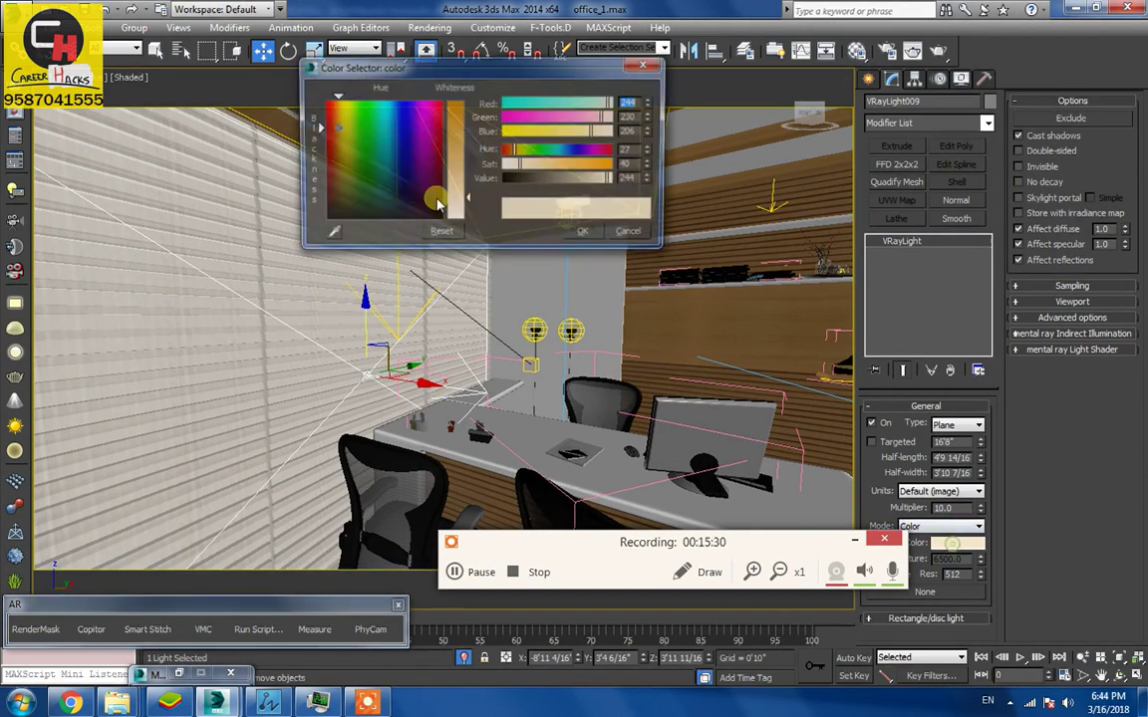
pyautogui.moveTo(456, 199); pyautogui.dragTo(457, 195)
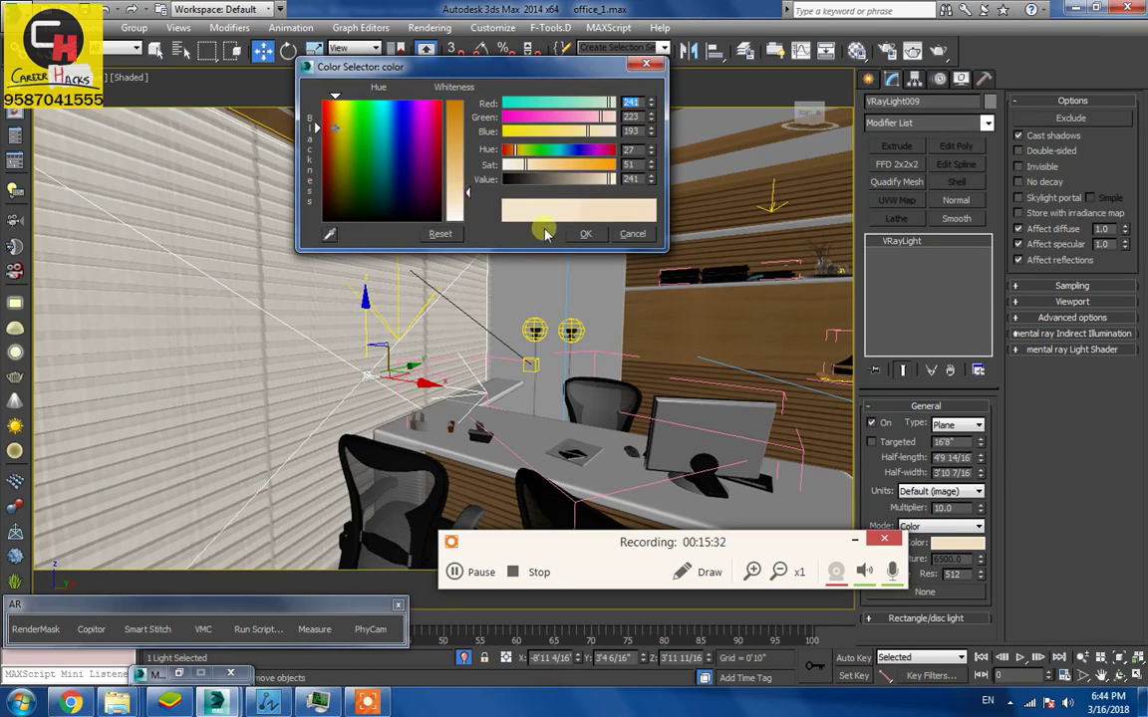
pyautogui.click(580, 234)
# Run an ActiveShade preview of the warmer lighting, then close it
pyautogui.click(914, 50)
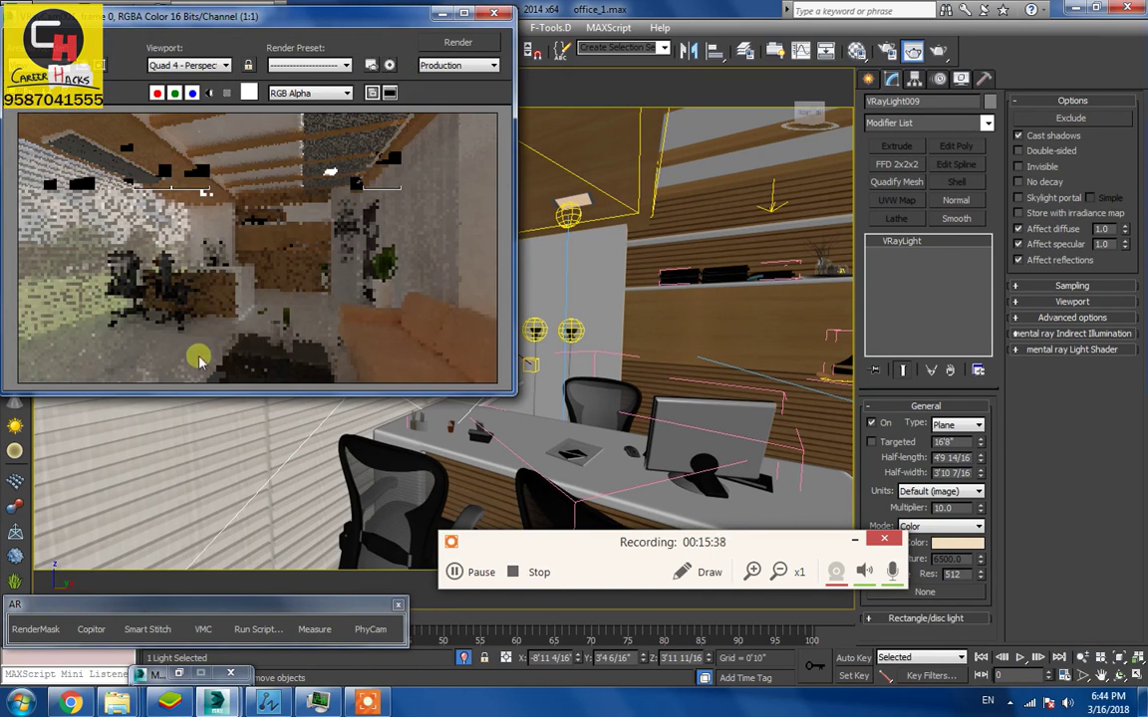
pyautogui.click(492, 18)
pyautogui.moveTo(448, 329)
pyautogui.keyDown('alt'); pyautogui.mouseDown(button='middle')
pyautogui.moveTo(500, 404)
pyautogui.moveTo(518, 379)
pyautogui.mouseUp(button='middle'); pyautogui.keyUp('alt')
pyautogui.keyDown('alt'); pyautogui.moveTo(595, 227); pyautogui.dragTo(608, 221, button='middle'); pyautogui.keyUp('alt')
# Select ceiling light VRayLight008, colour it orange, and start an ActiveShade preview
pyautogui.press('w')
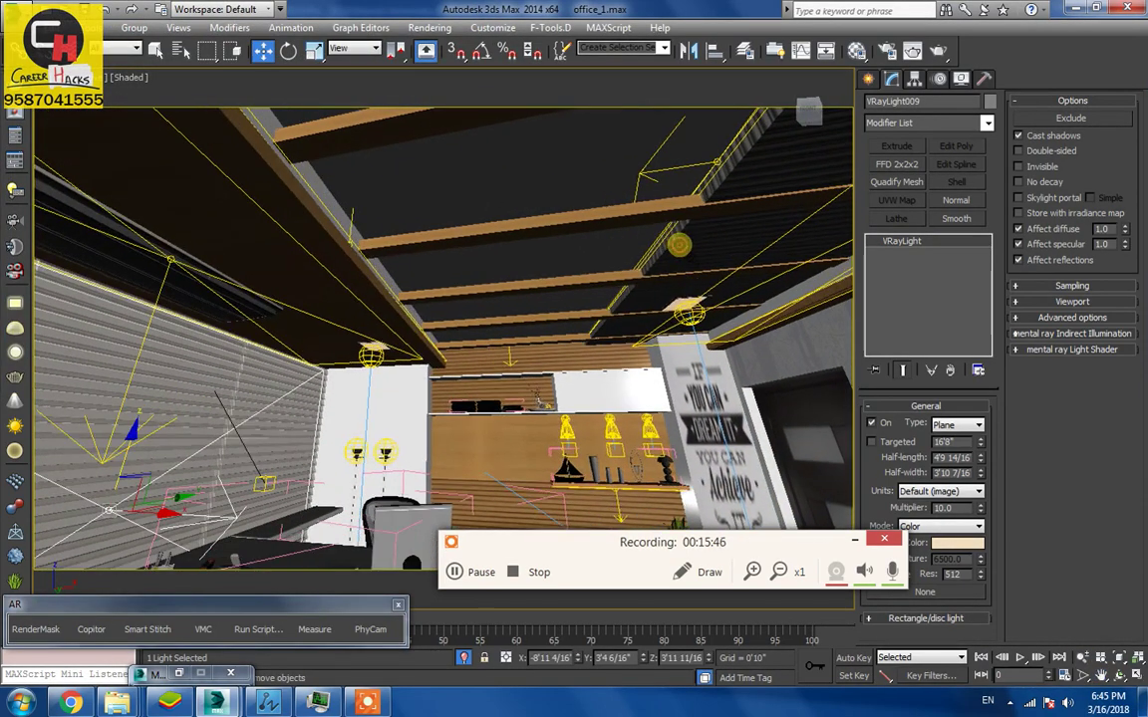
pyautogui.hotkey('shift', 'g')
pyautogui.click(686, 213)
pyautogui.hotkey('shift', 'g')
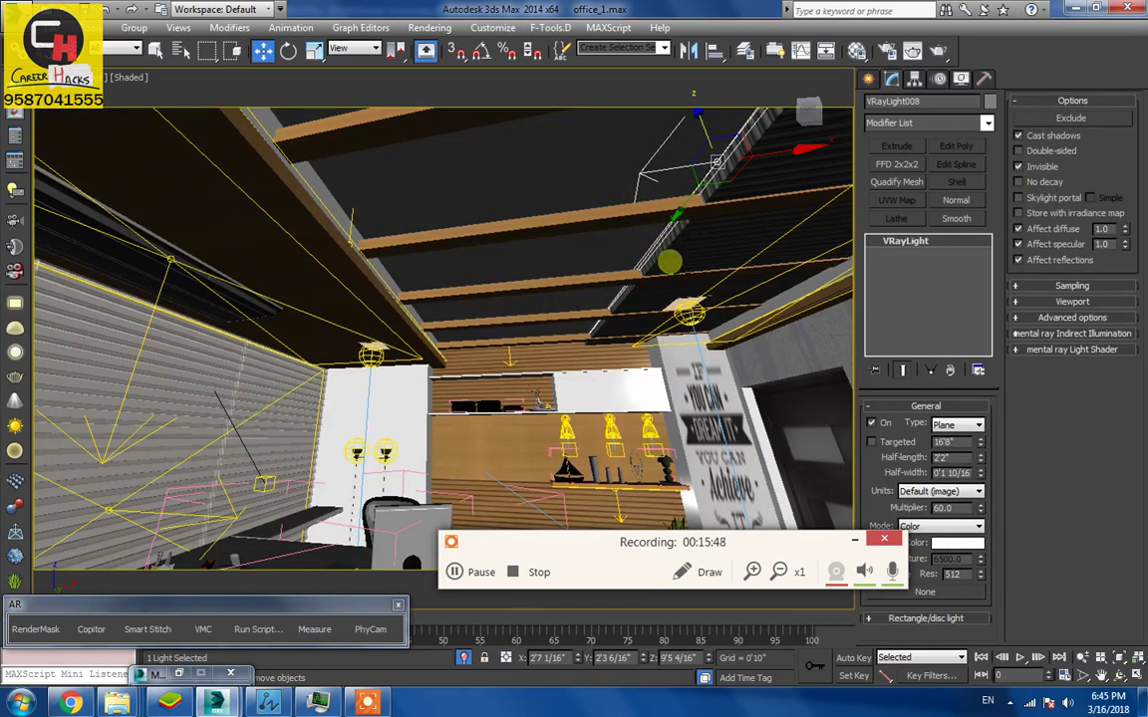
pyautogui.click(959, 544)
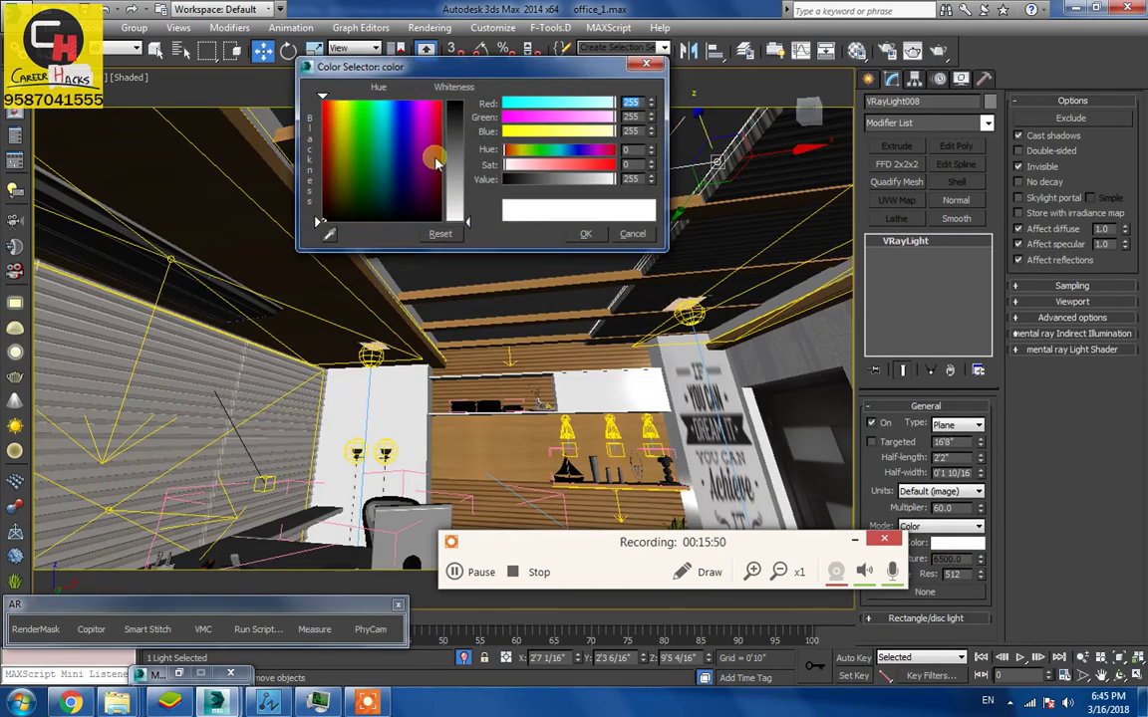
pyautogui.click(335, 118)
pyautogui.click(586, 233)
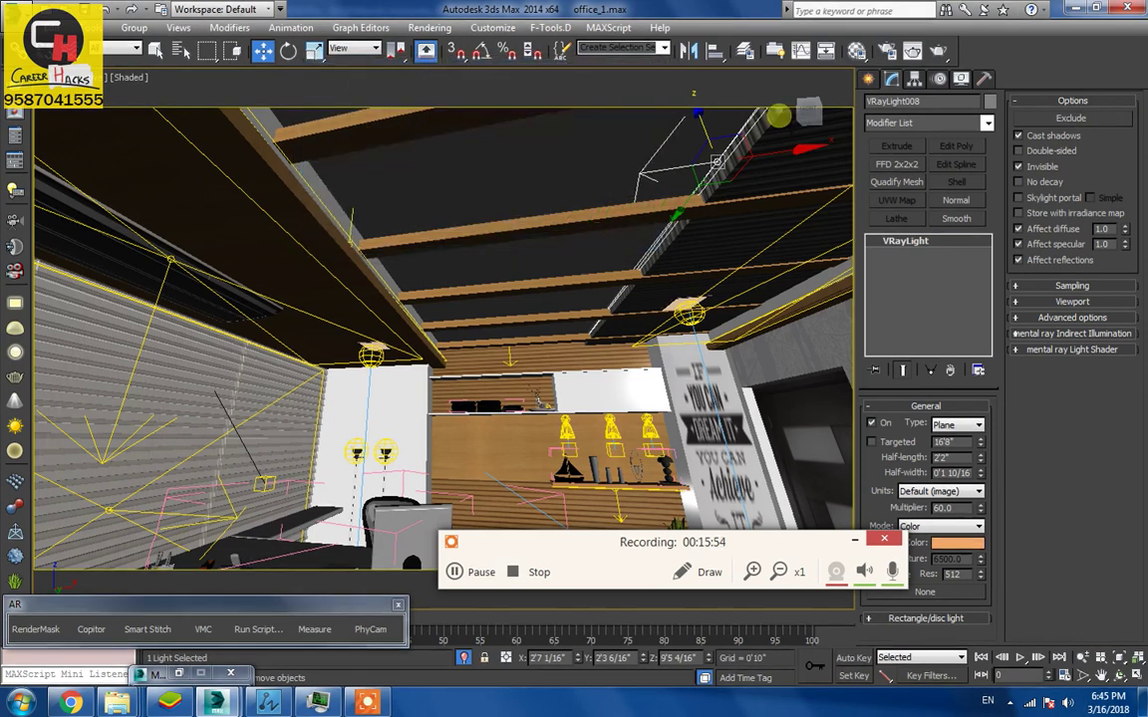
pyautogui.click(912, 50)
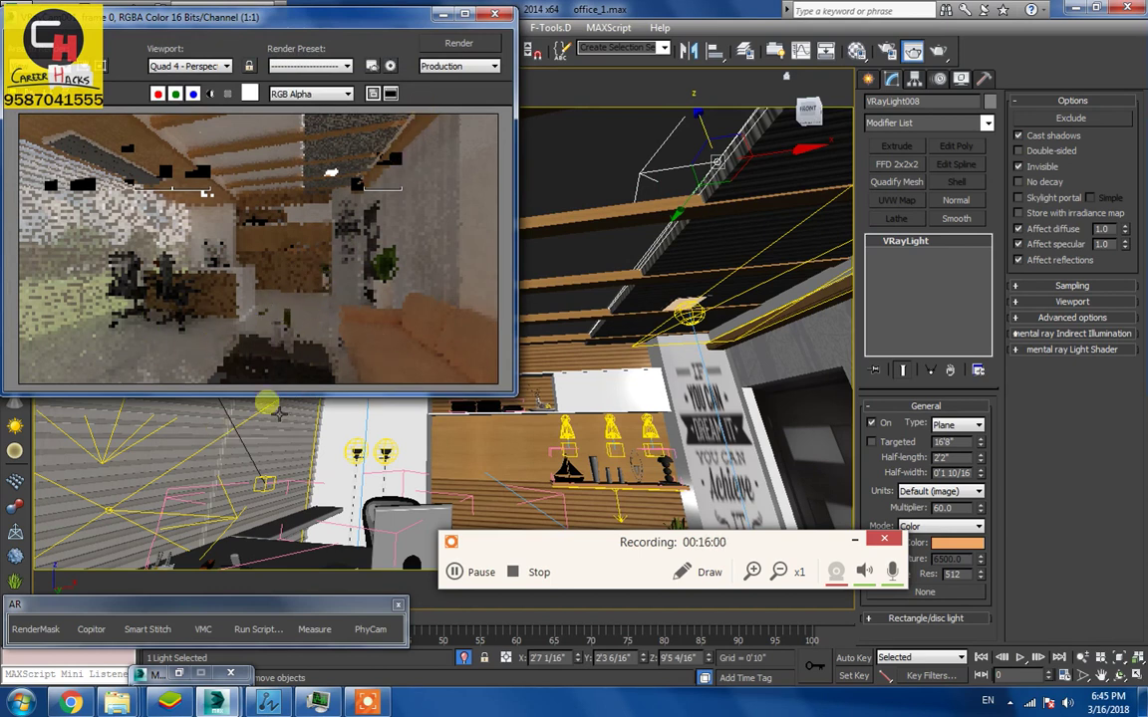
# Close the preview render and zoom the view in on the sofa area
pyautogui.click(494, 13)
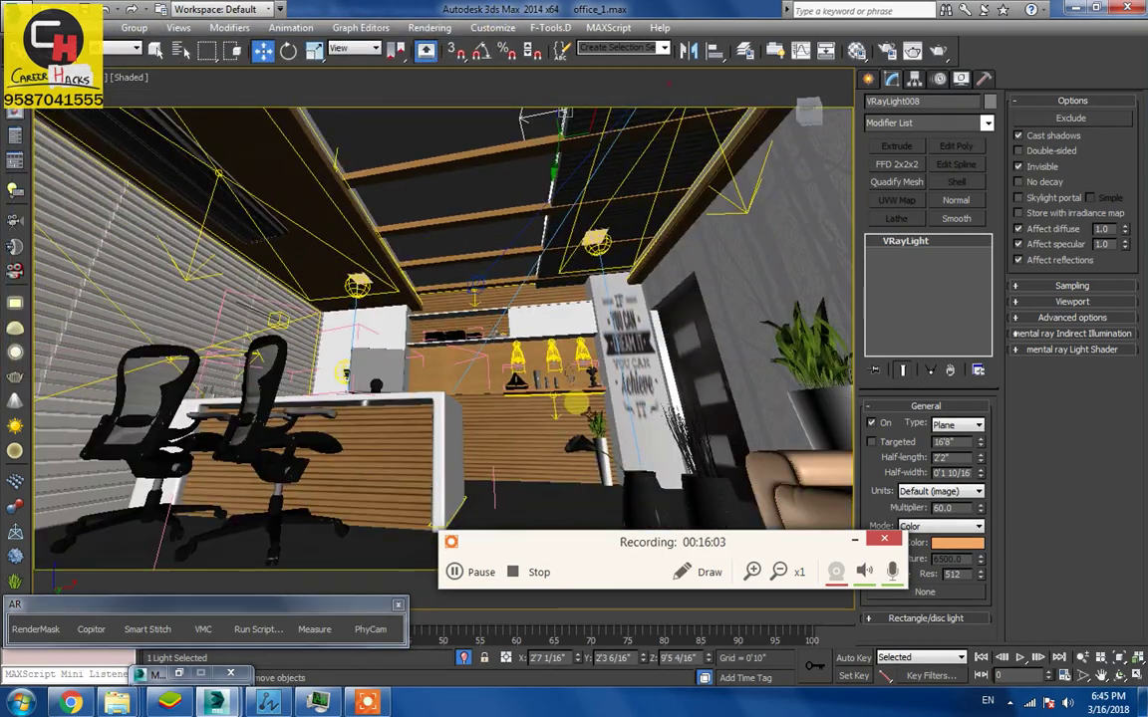
pyautogui.keyDown('alt'); pyautogui.moveTo(523, 366); pyautogui.dragTo(622, 374, button='middle'); pyautogui.keyUp('alt')
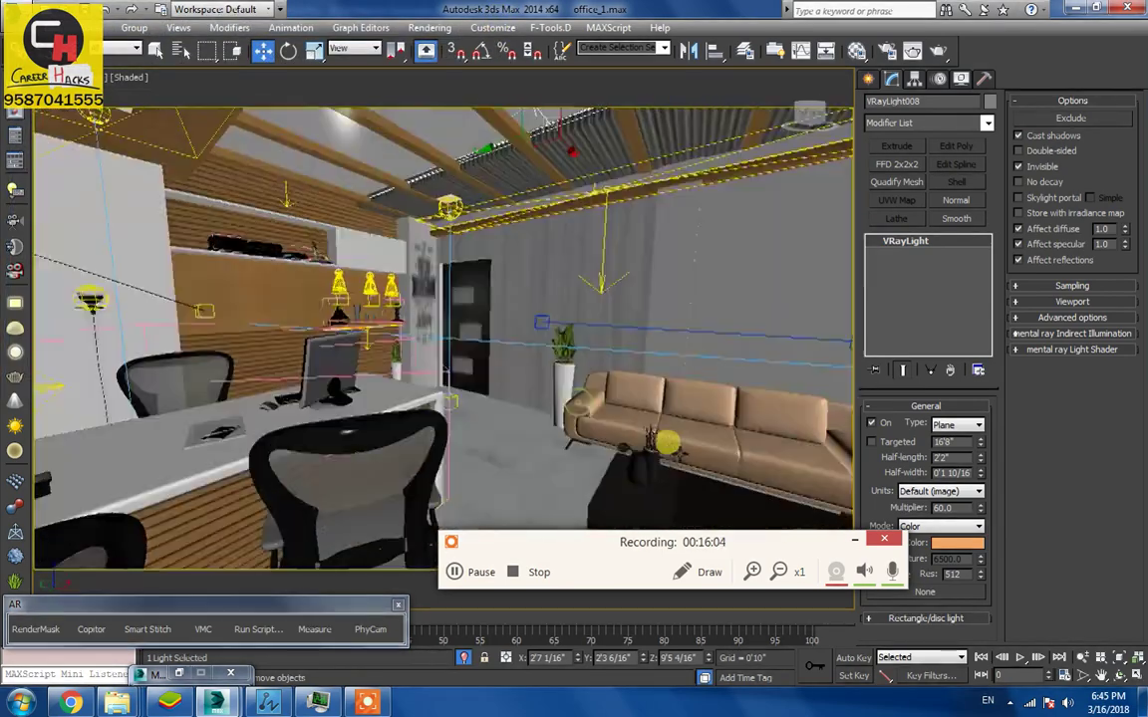
pyautogui.scroll(3, 628, 375)
pyautogui.scroll(2, 633, 374)
pyautogui.scroll(2, 638, 376)
pyautogui.moveTo(534, 331); pyautogui.dragTo(477, 349)
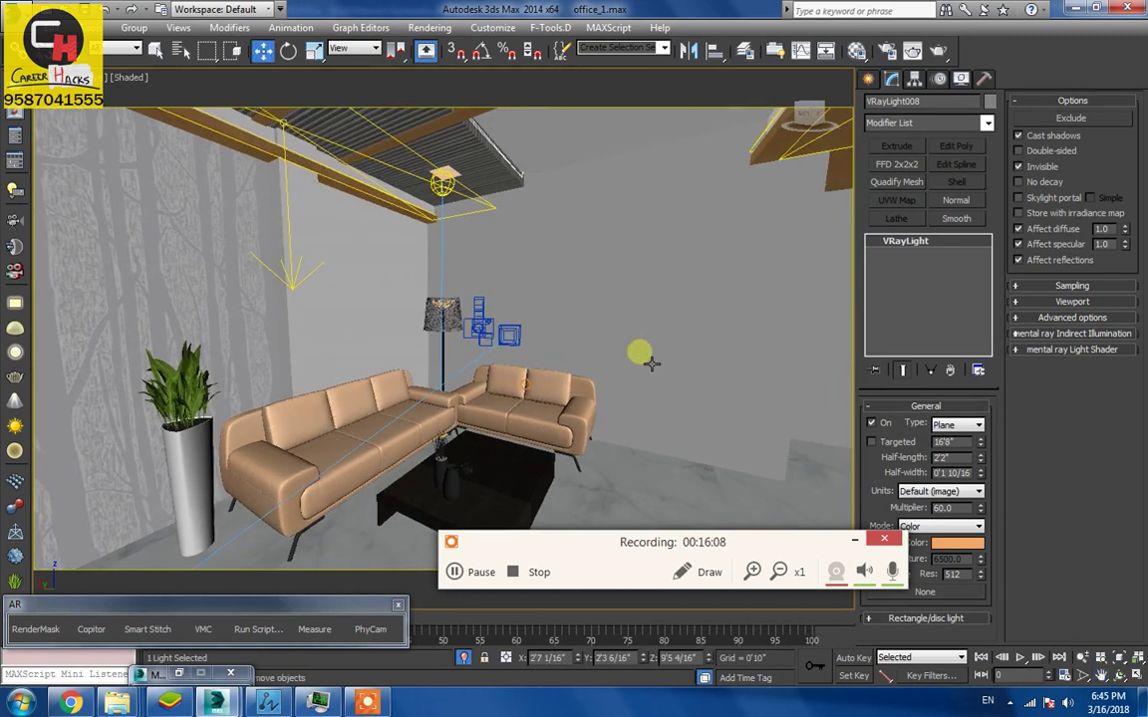
# Create a sphere-type VRayLight near the floor lamp
pyautogui.click(868, 78)
pyautogui.click(897, 184)
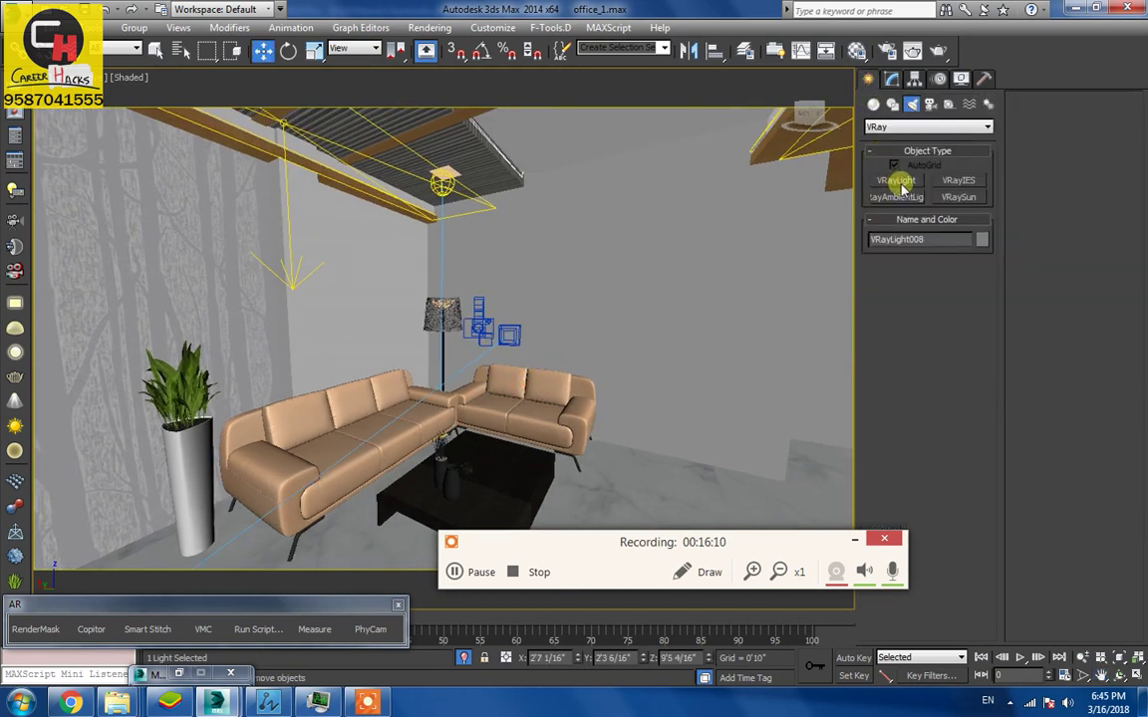
pyautogui.click(960, 285)
pyautogui.click(964, 320)
pyautogui.scroll(1, 475, 319)
pyautogui.moveTo(560, 323); pyautogui.dragTo(571, 333)
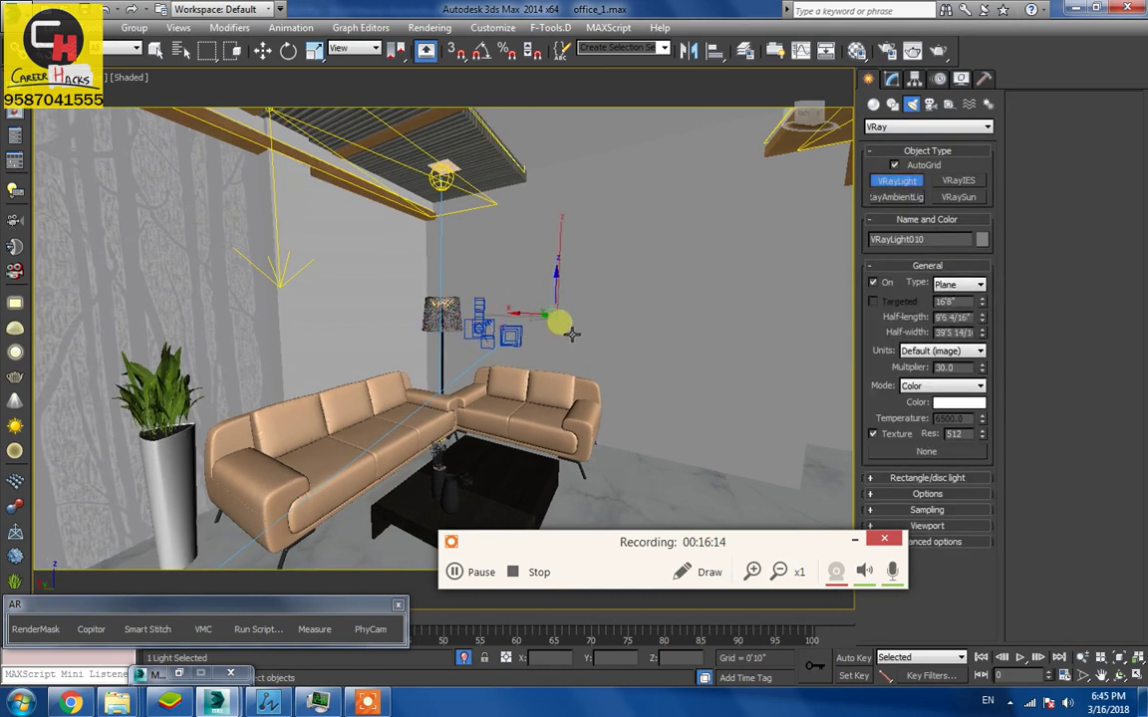
pyautogui.rightClick(595, 365)
# Draw another sphere-type VRayLight, VRayLight010, on the sofa
pyautogui.click(590, 361)
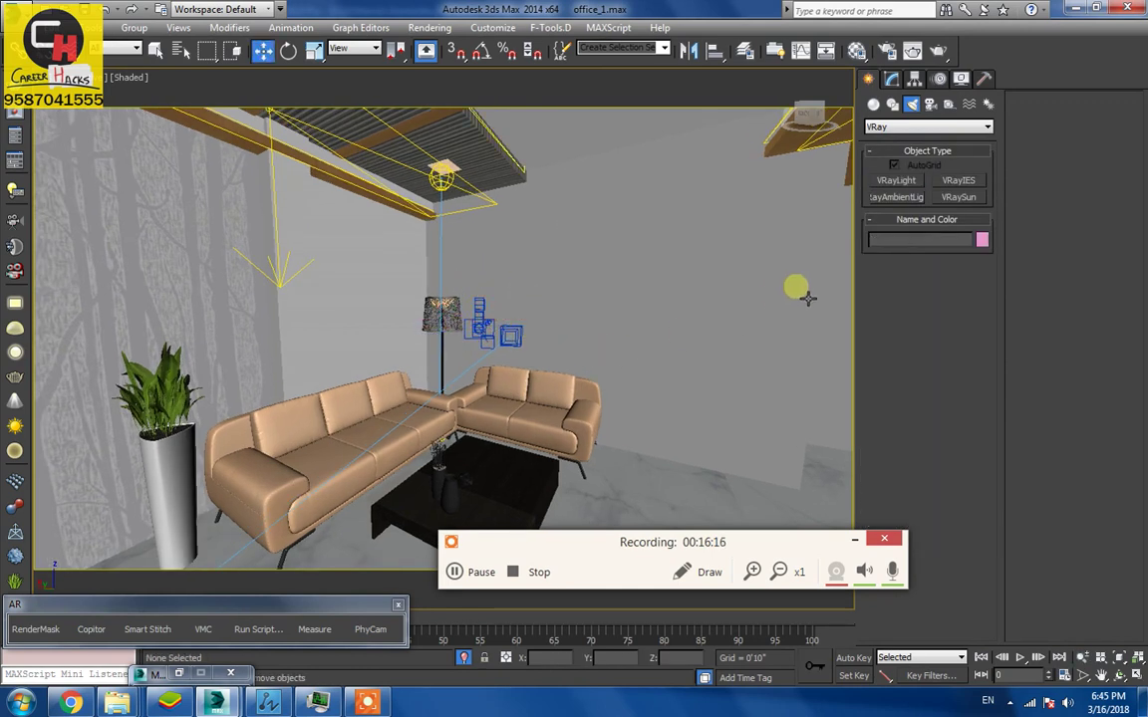
pyautogui.click(897, 180)
pyautogui.click(953, 286)
pyautogui.click(957, 320)
pyautogui.moveTo(494, 408)
pyautogui.mouseDown()
pyautogui.moveTo(510, 428)
pyautogui.moveTo(485, 274)
pyautogui.mouseUp()
pyautogui.rightClick(510, 429)
# Raise the sphere light and centre it inside the floor lamp's shade
pyautogui.keyDown('alt'); pyautogui.moveTo(486, 274); pyautogui.dragTo(522, 414, button='middle'); pyautogui.keyUp('alt')
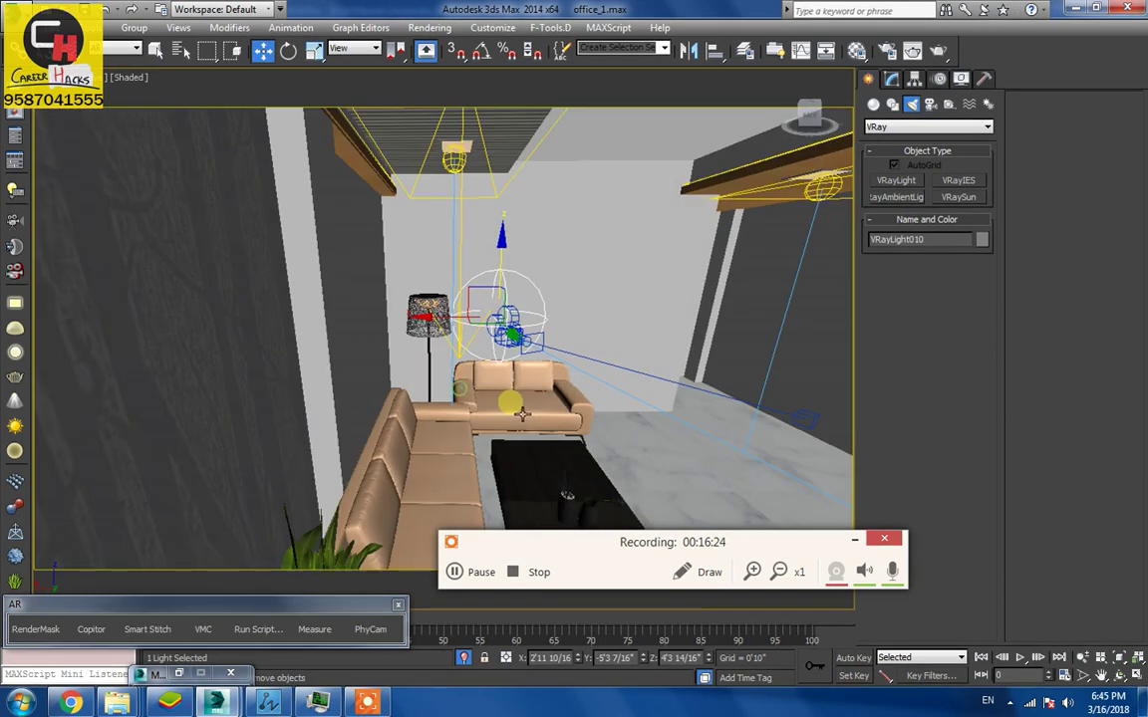
pyautogui.moveTo(418, 317); pyautogui.dragTo(353, 314)
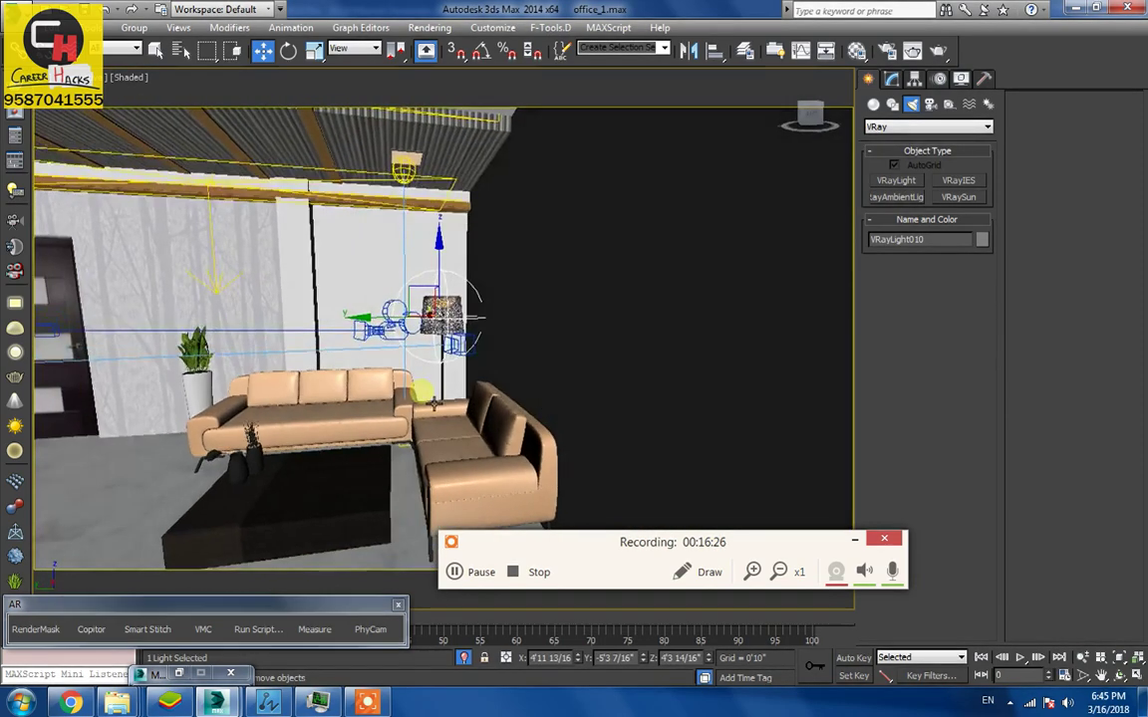
pyautogui.keyDown('alt'); pyautogui.moveTo(566, 495); pyautogui.dragTo(418, 346, button='middle'); pyautogui.keyUp('alt')
pyautogui.moveTo(406, 317); pyautogui.dragTo(411, 316)
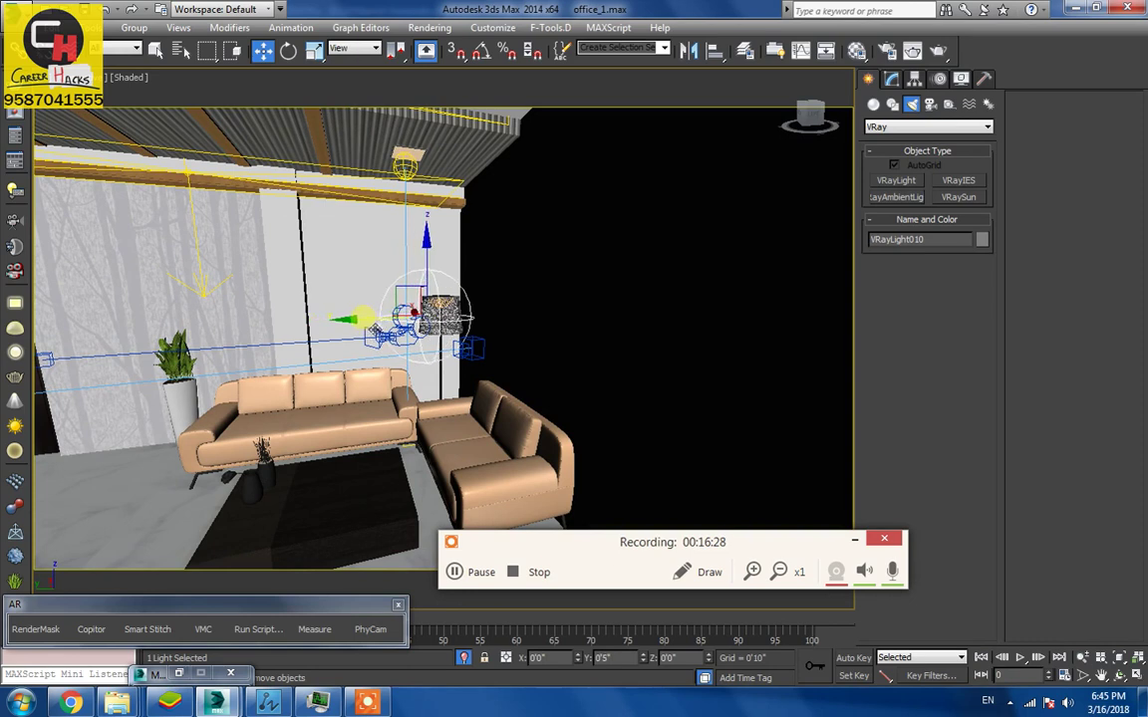
# Tint VRayLight010 from white to a warm peach (227, 163, 107)
pyautogui.click(942, 543)
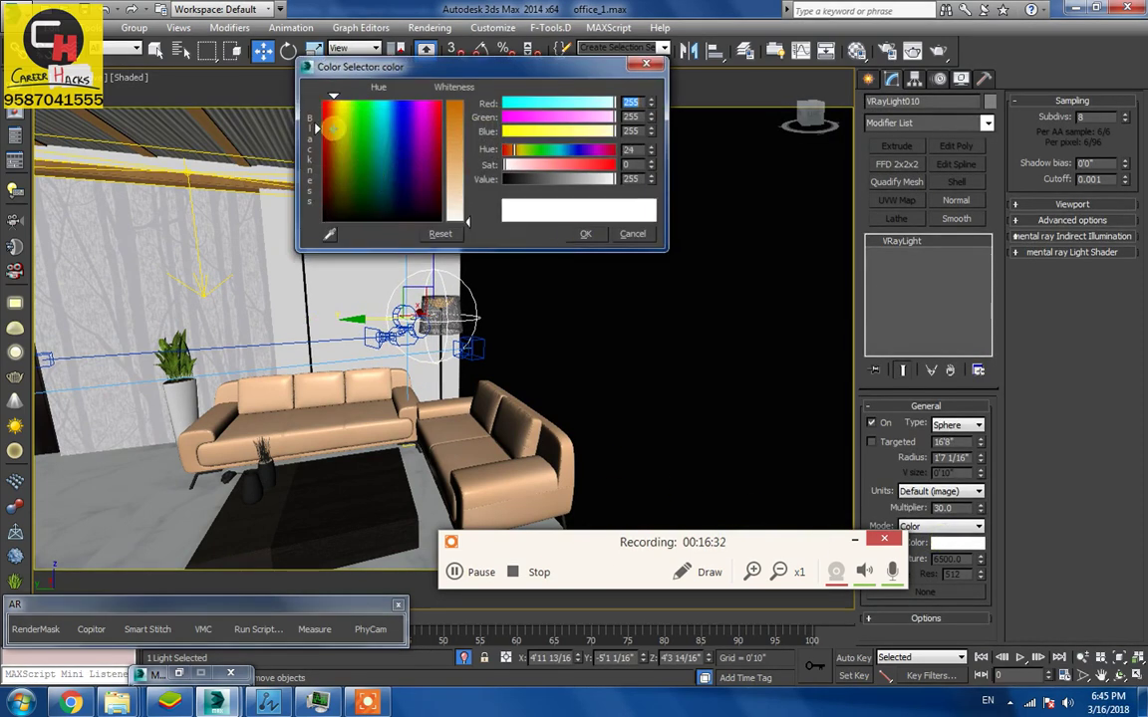
pyautogui.moveTo(468, 221); pyautogui.dragTo(470, 162)
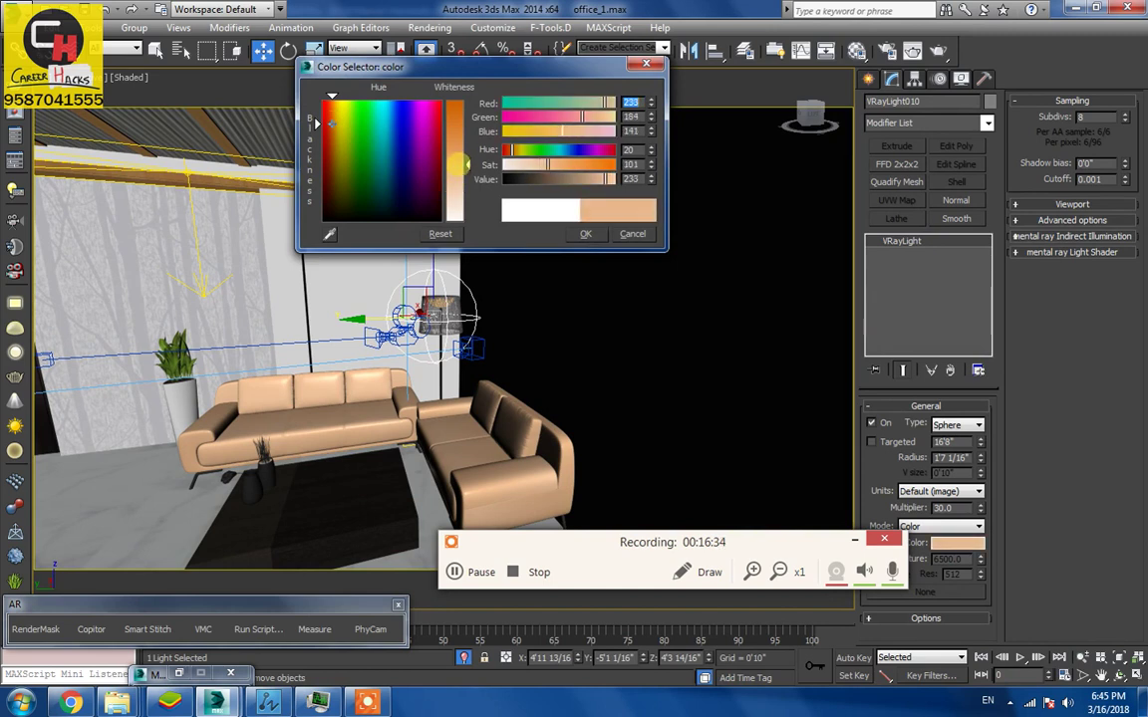
pyautogui.click(586, 233)
pyautogui.moveTo(553, 315)
pyautogui.keyDown('alt'); pyautogui.mouseDown(button='middle')
pyautogui.moveTo(563, 493)
pyautogui.moveTo(598, 478)
pyautogui.mouseUp(button='middle'); pyautogui.keyUp('alt')
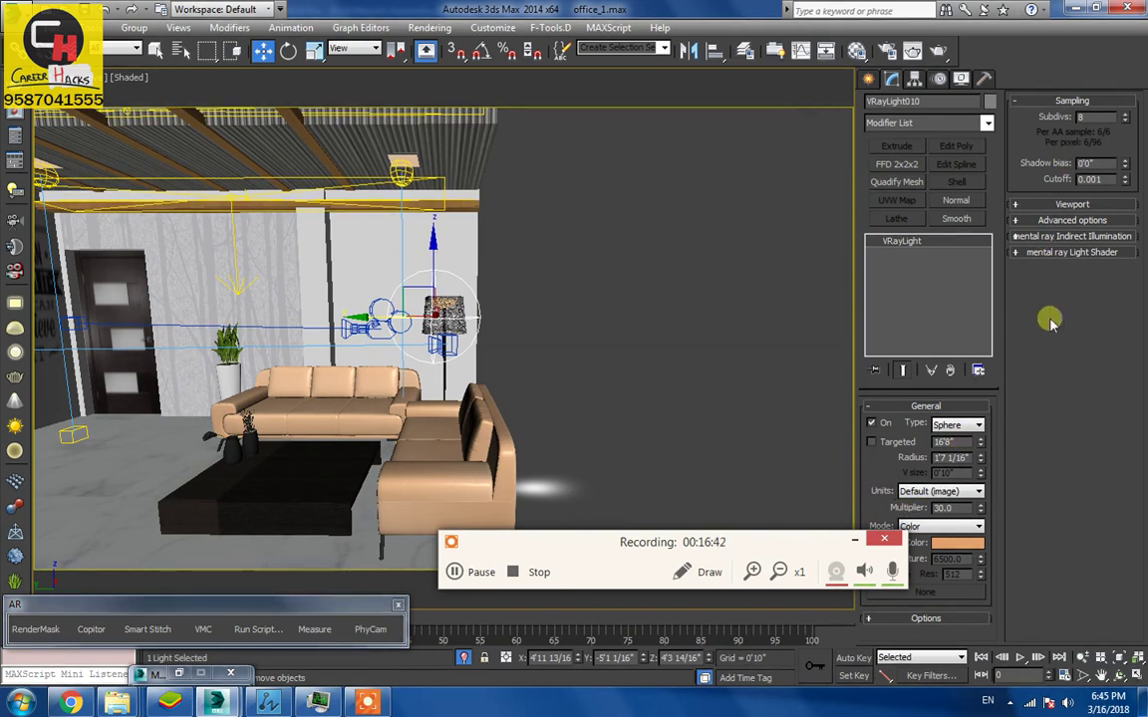
# Expand VRayLight010's Options rollout to show its shadow and visibility settings, including Invisible
pyautogui.keyDown('alt'); pyautogui.moveTo(429, 349); pyautogui.dragTo(485, 355, button='middle'); pyautogui.keyUp('alt')
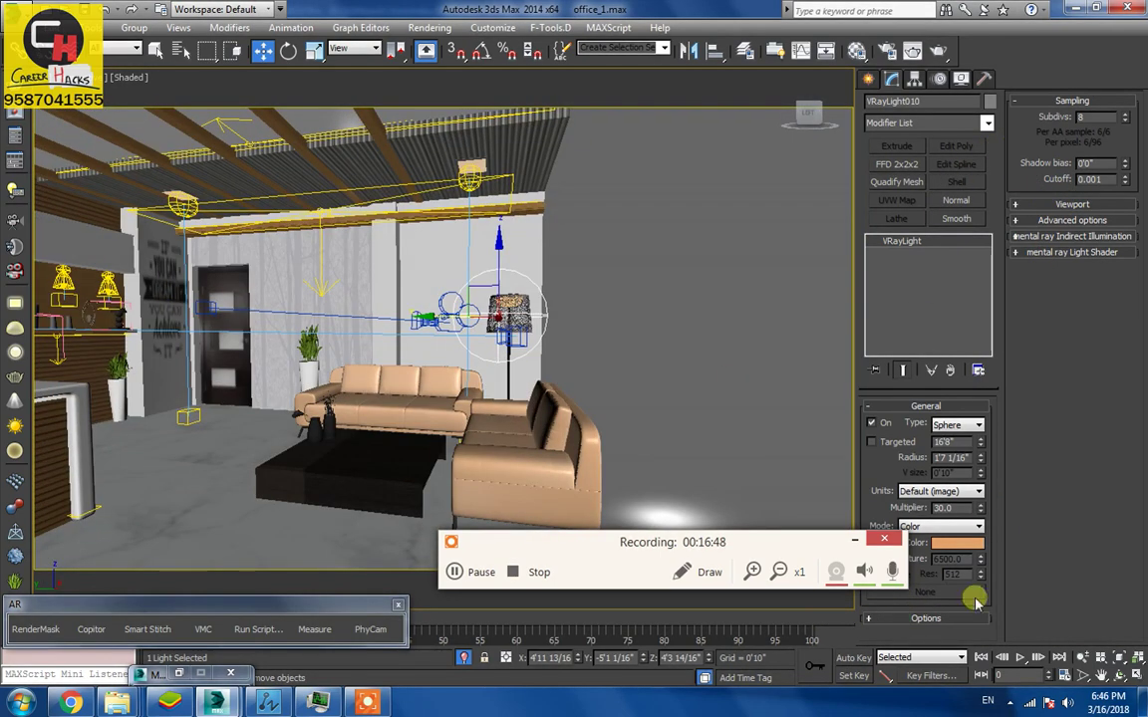
pyautogui.click(935, 620)
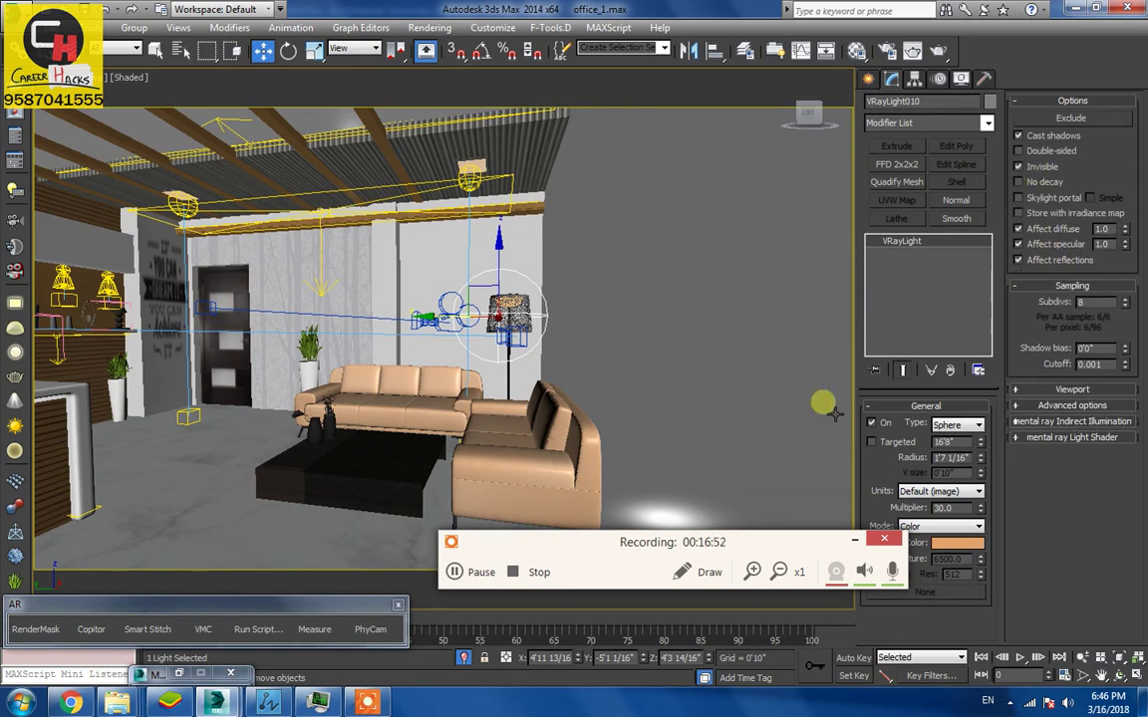
pyautogui.scroll(5, 449, 409)
pyautogui.scroll(-5, 448, 409)
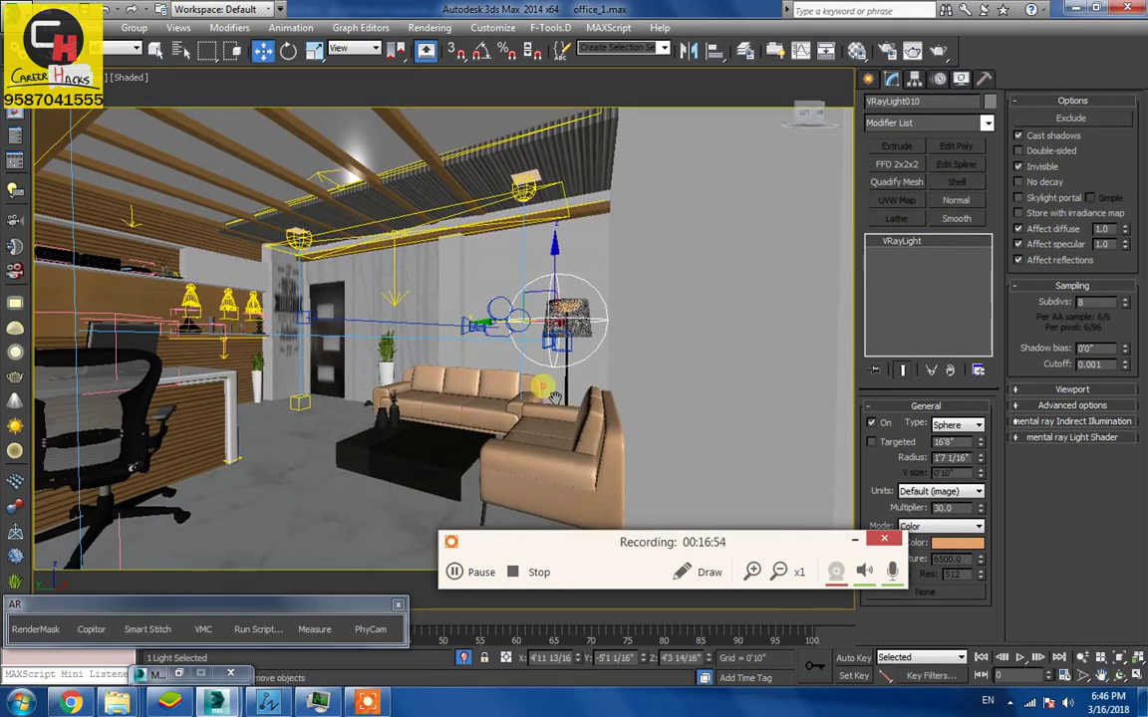
pyautogui.moveTo(398, 329); pyautogui.dragTo(450, 344, button='middle')
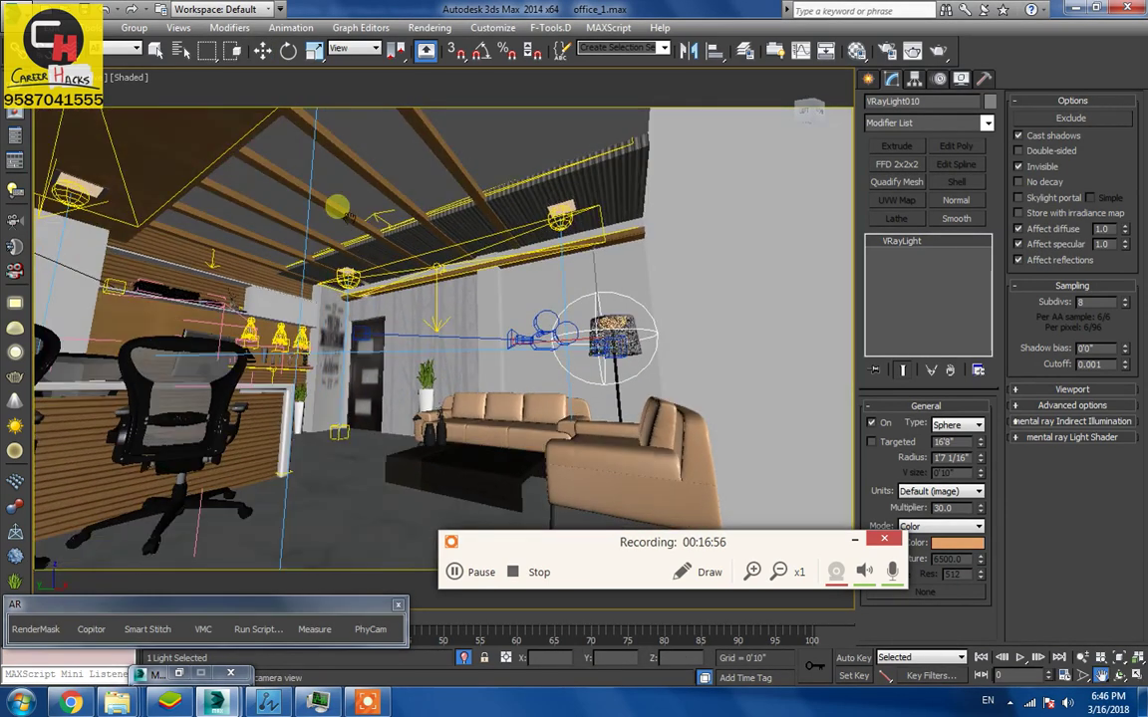
# In Top view, select the pendant lamp group and move it into the room
pyautogui.press('w')
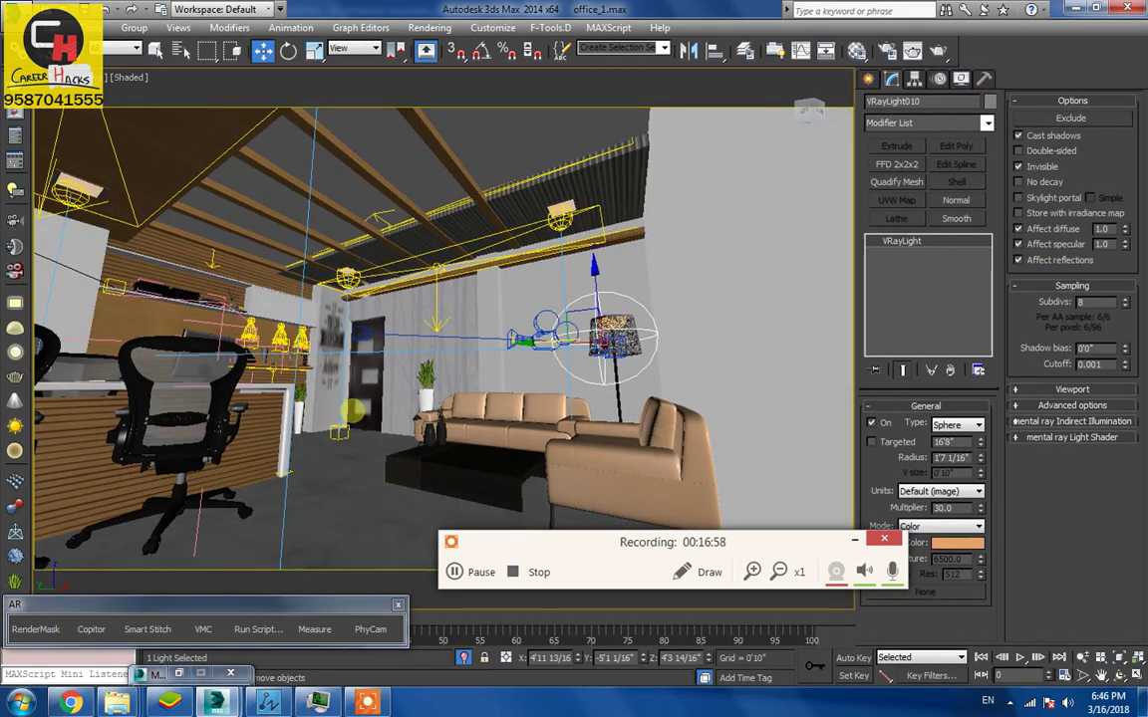
pyautogui.press('t')
pyautogui.scroll(5, 345, 438)
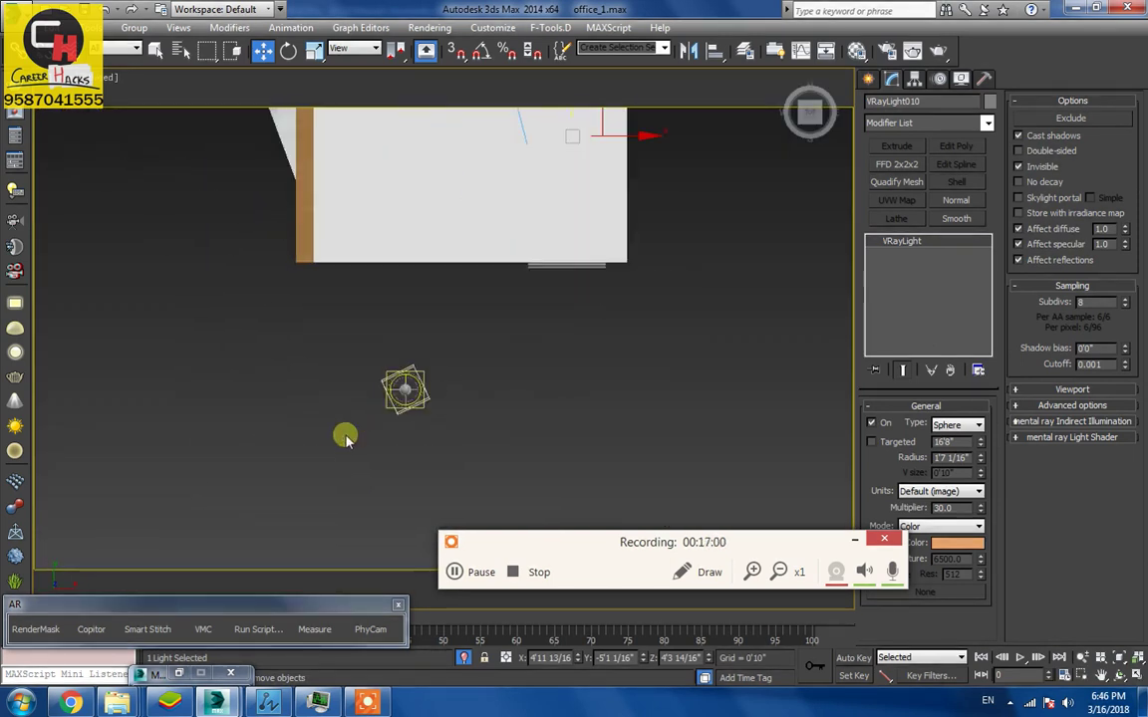
pyautogui.click(403, 392)
pyautogui.scroll(-2, 428, 456)
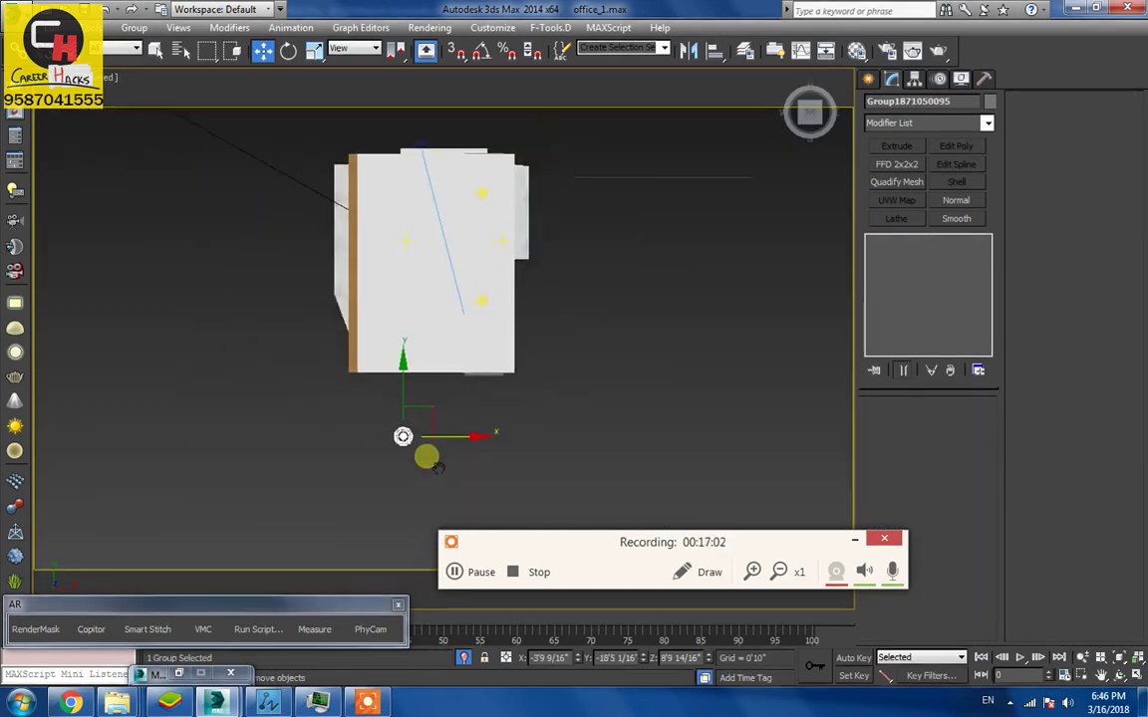
pyautogui.scroll(-1, 422, 456)
pyautogui.moveTo(422, 456); pyautogui.dragTo(422, 337)
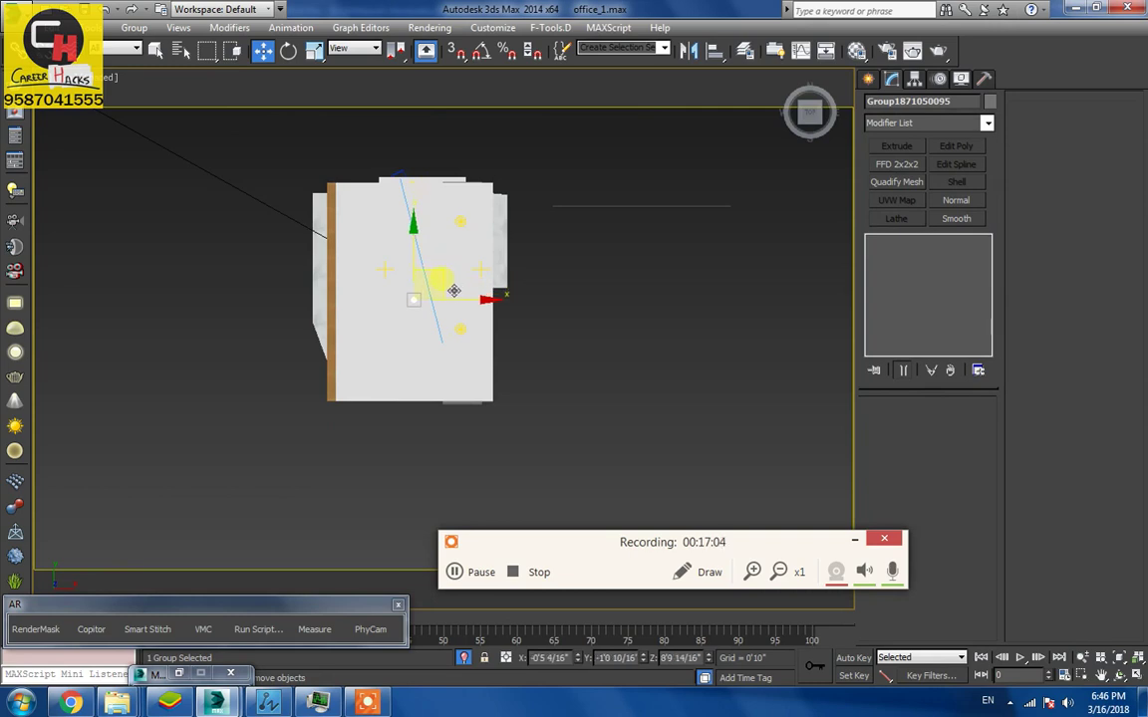
pyautogui.press('F3')
# Look through a camera in shaded mode and frame the view on the pendant lamp
pyautogui.scroll(4, 410, 300)
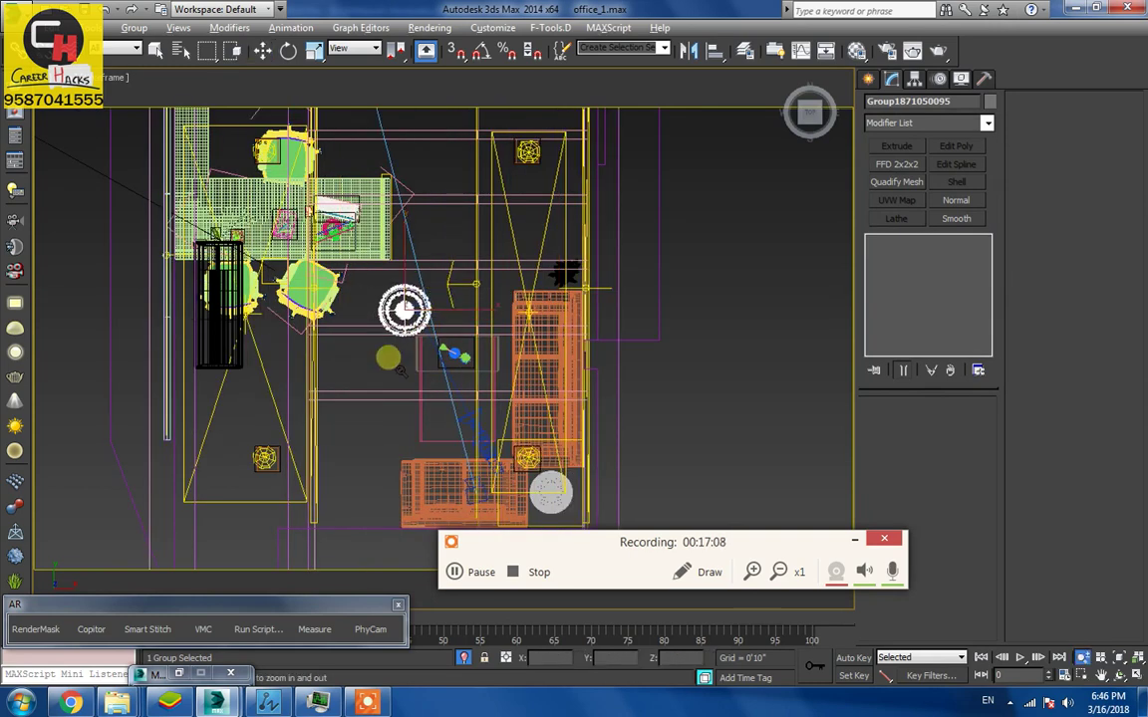
pyautogui.scroll(1, 403, 307)
pyautogui.press('c')
pyautogui.doubleClick(512, 235)
pyautogui.press('F3')
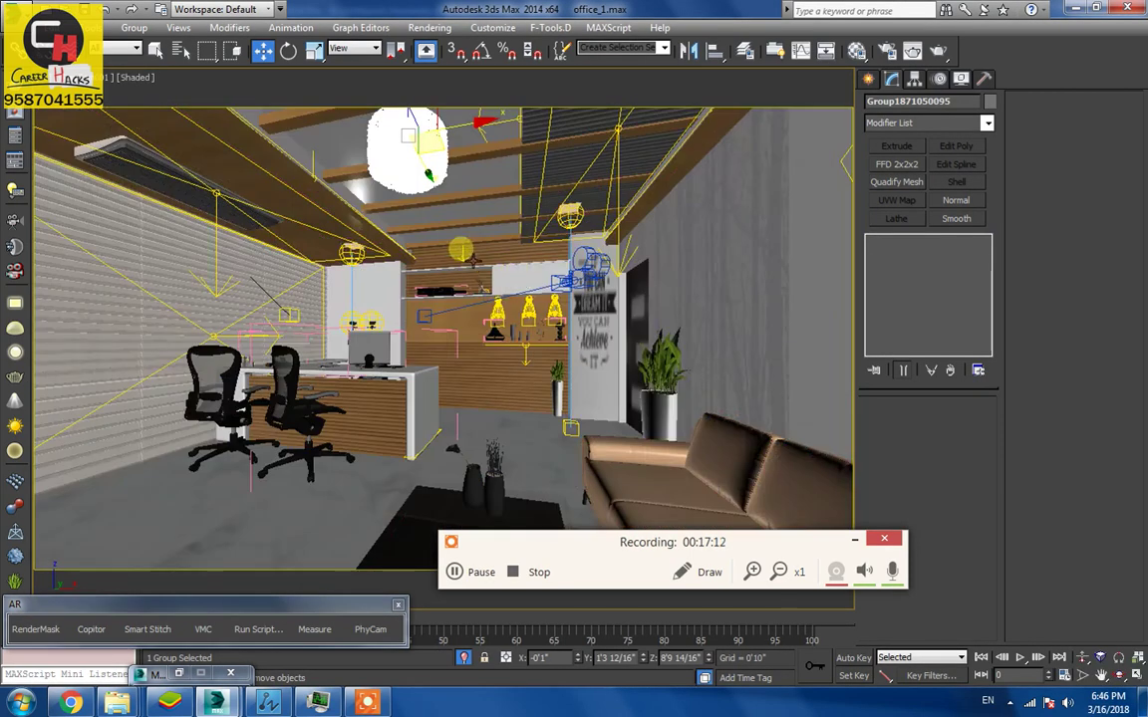
pyautogui.moveTo(408, 224); pyautogui.dragTo(498, 373, button='middle')
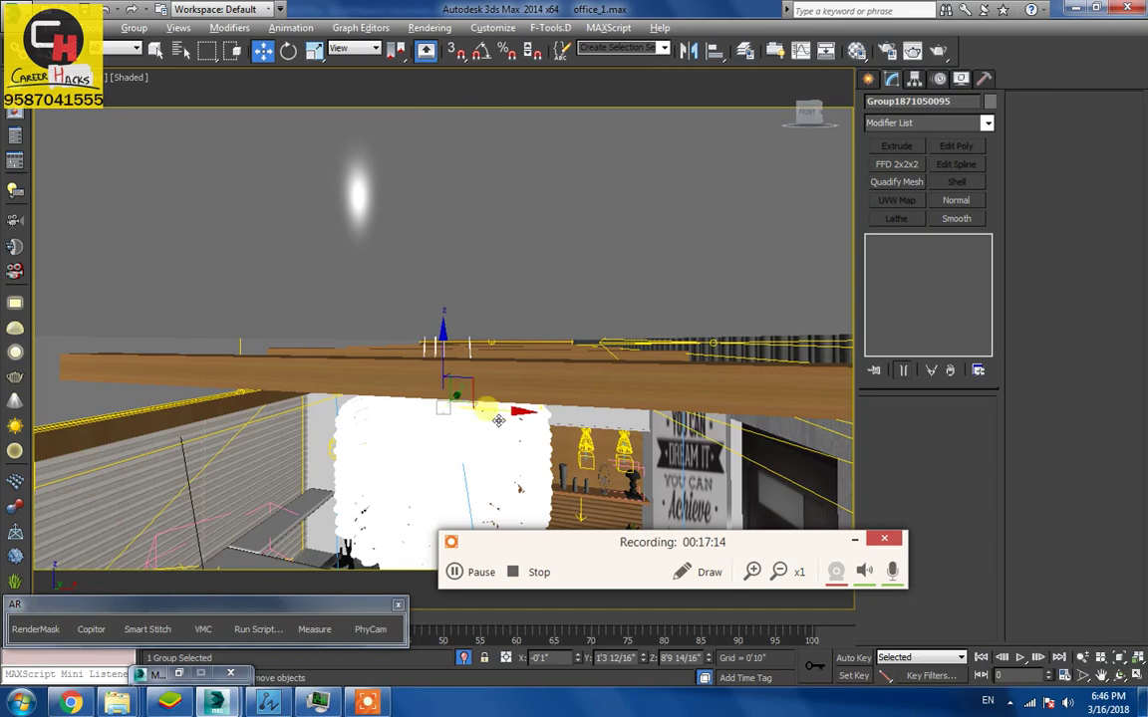
pyautogui.scroll(3, 498, 373)
pyautogui.scroll(3, 503, 365)
pyautogui.scroll(2, 508, 356)
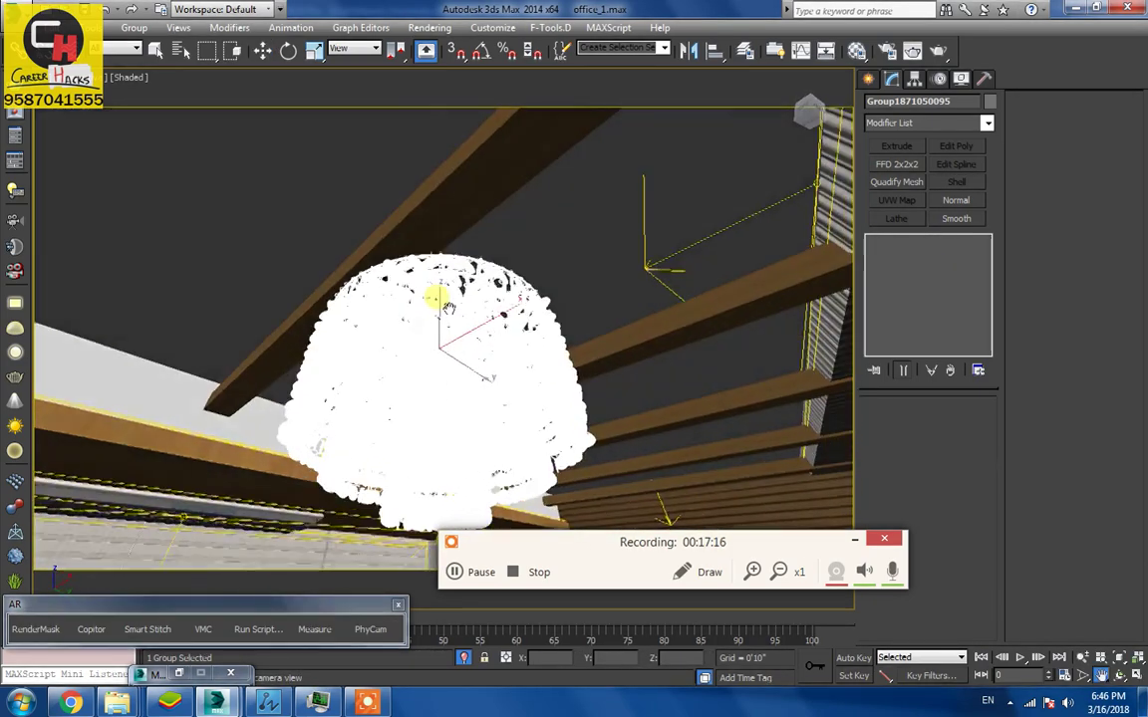
pyautogui.scroll(2, 513, 347)
pyautogui.moveTo(514, 346)
pyautogui.mouseDown(button='middle')
pyautogui.moveTo(398, 307)
pyautogui.moveTo(423, 229)
pyautogui.mouseUp(button='middle')
# Lower the pendant lamp group below the ceiling beams
pyautogui.press('w')
pyautogui.scroll(-2, 460, 294)
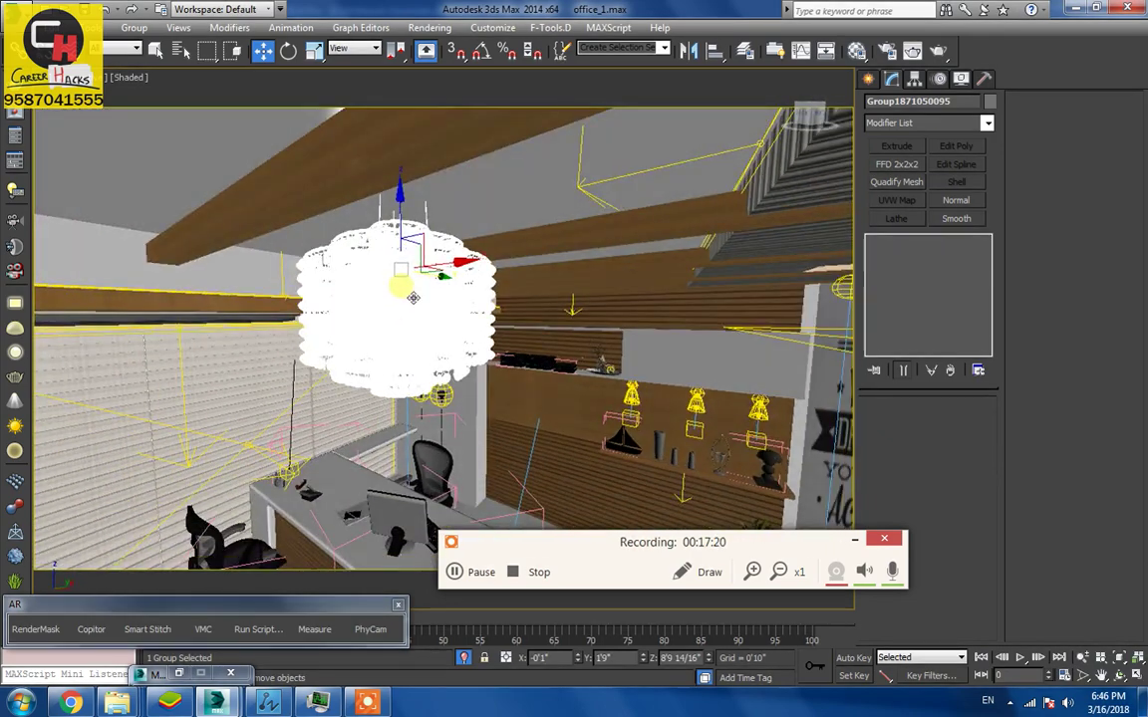
pyautogui.moveTo(423, 229); pyautogui.dragTo(412, 347)
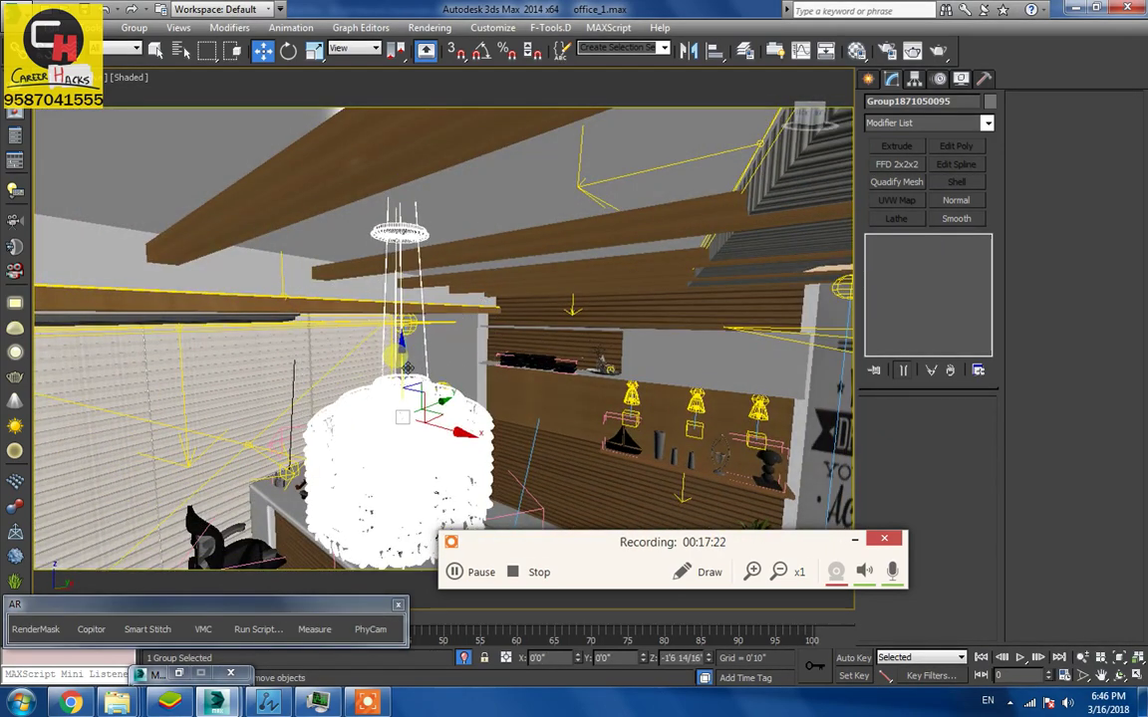
pyautogui.moveTo(412, 346)
pyautogui.keyDown('alt'); pyautogui.mouseDown(button='middle')
pyautogui.moveTo(461, 346)
pyautogui.moveTo(448, 319)
pyautogui.mouseUp(button='middle'); pyautogui.keyUp('alt')
# Switch to the VRayCam001 view, deselect the lamp, and start a production render
pyautogui.press('c')
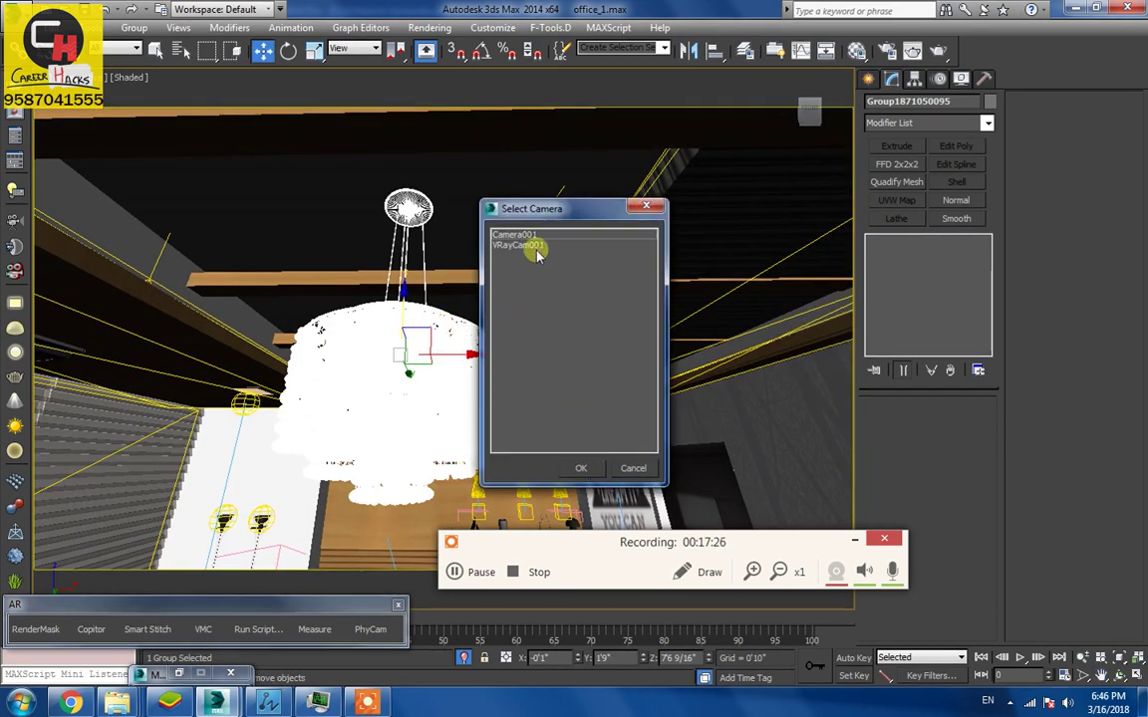
pyautogui.doubleClick(533, 245)
pyautogui.click(496, 388)
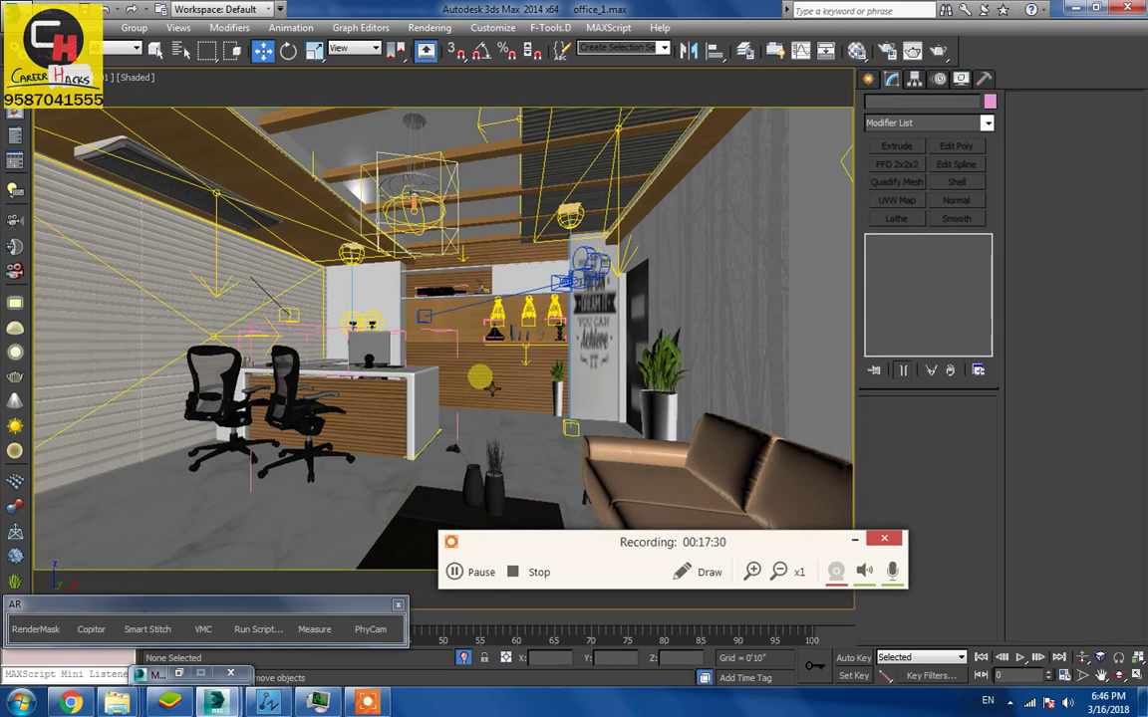
pyautogui.moveTo(492, 387)
pyautogui.mouseDown()
pyautogui.moveTo(499, 444)
pyautogui.moveTo(400, 366)
pyautogui.mouseUp()
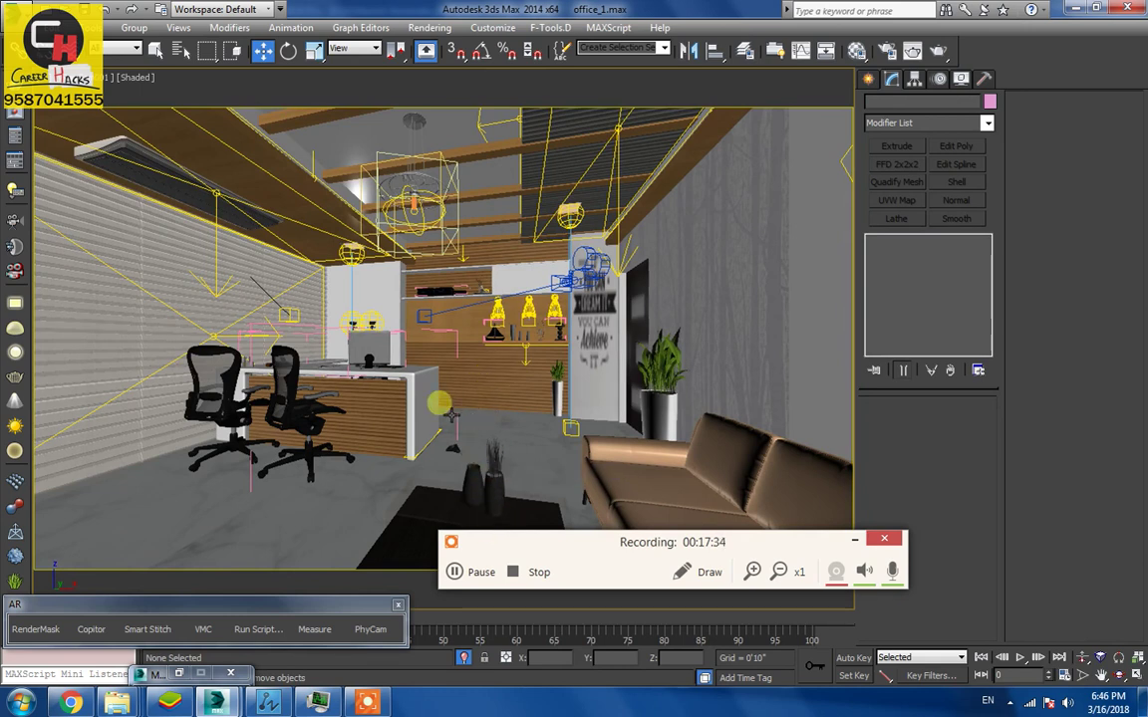
pyautogui.click(914, 52)
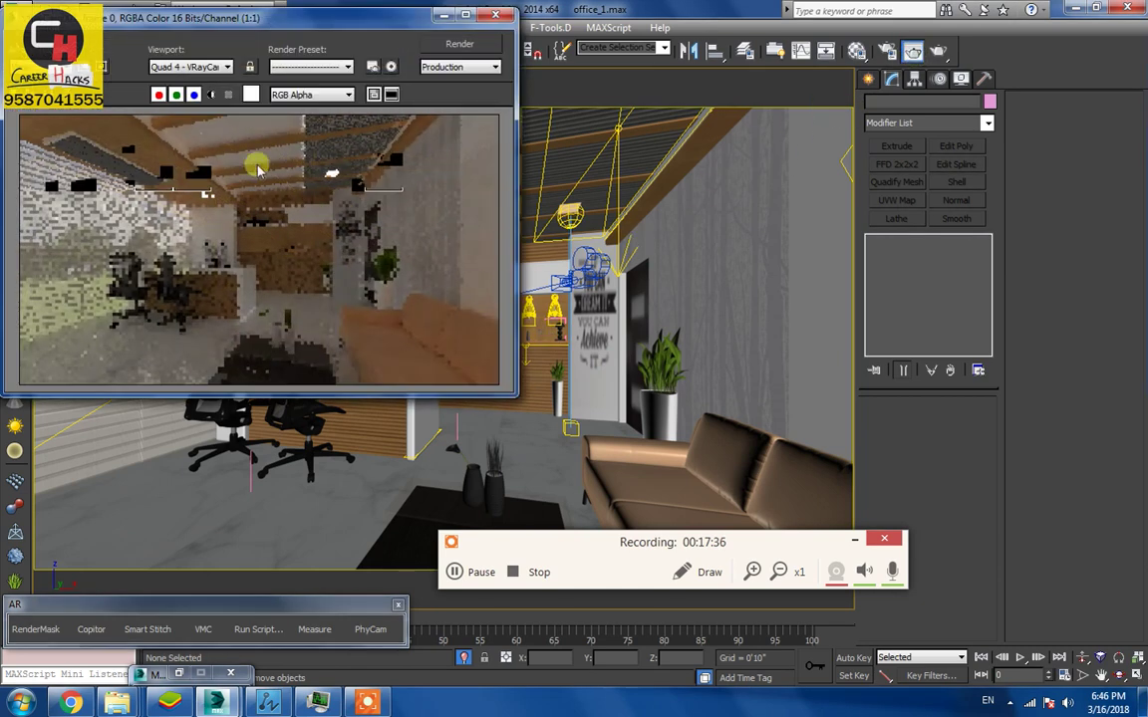
# Start a VRayCam001 preview render of the office with the orange pendant lamp
pyautogui.moveTo(276, 24); pyautogui.dragTo(296, 22)
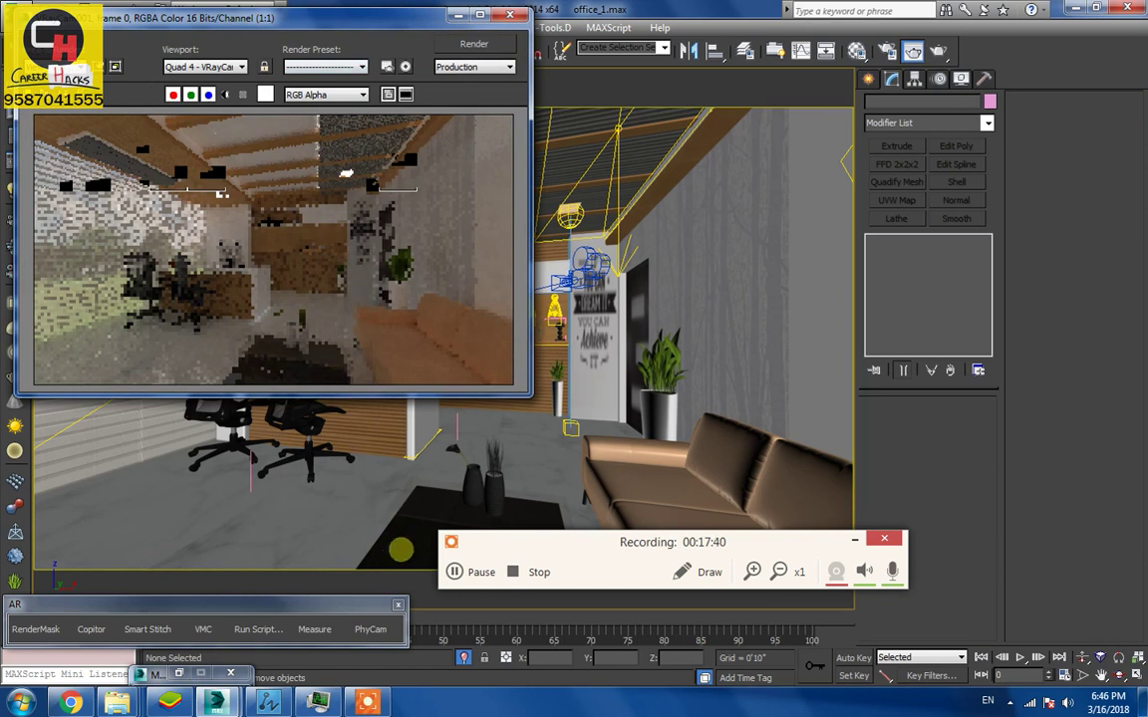
pyautogui.click(474, 43)
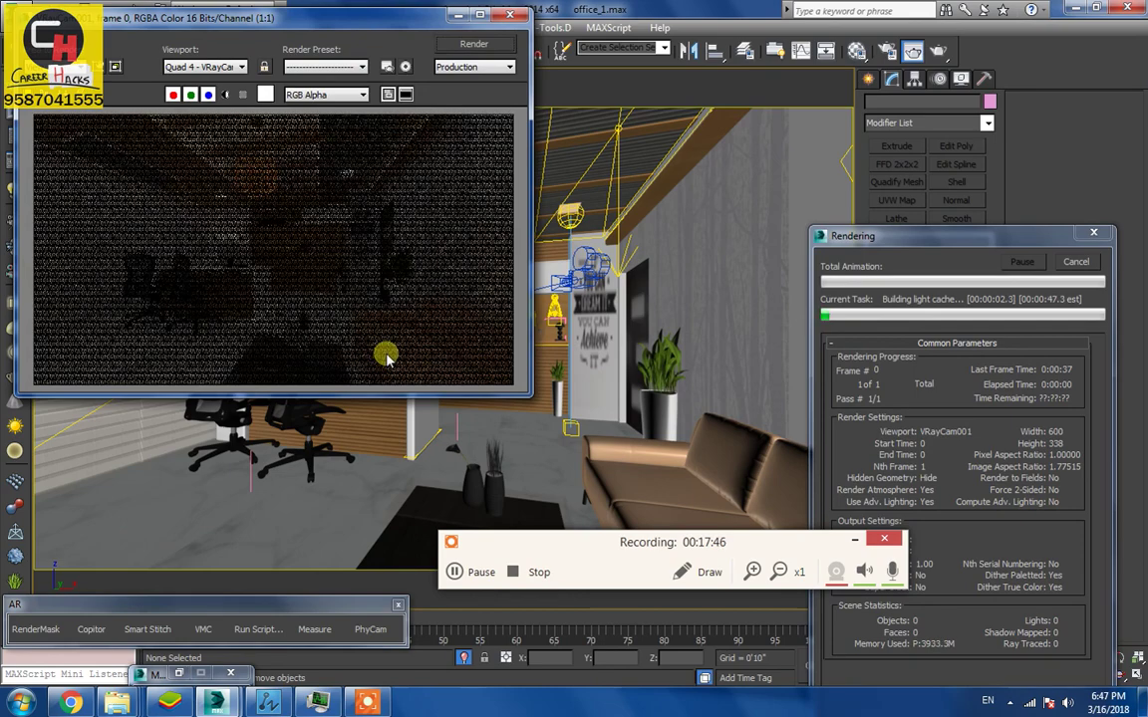
pyautogui.moveTo(272, 20); pyautogui.dragTo(386, 33)
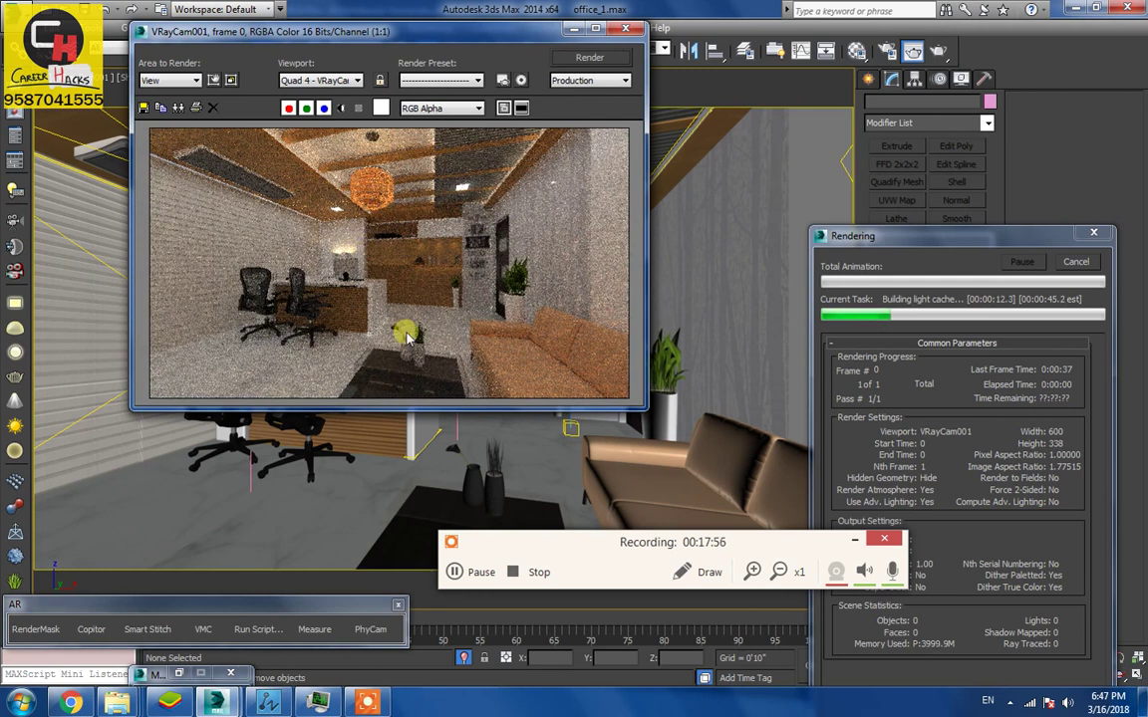
pyautogui.scroll(1, 364, 244)
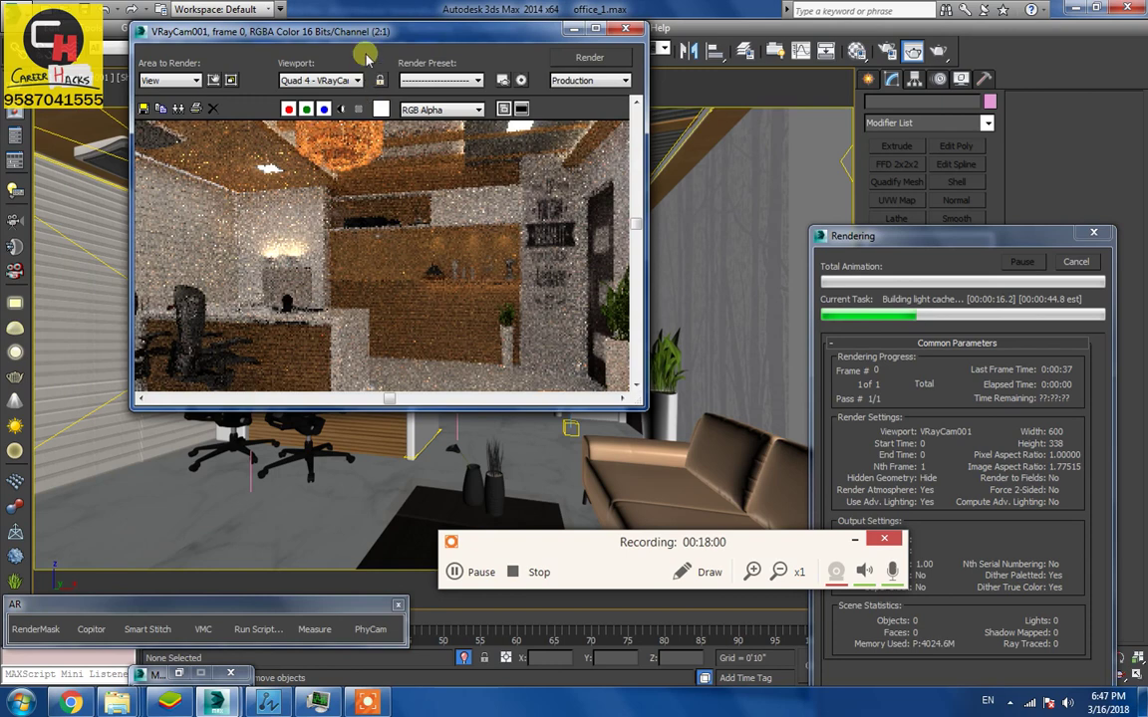
# Inspect the rendering sofas and pendant while the light cache builds, then cancel the render
pyautogui.moveTo(380, 37); pyautogui.dragTo(832, 139)
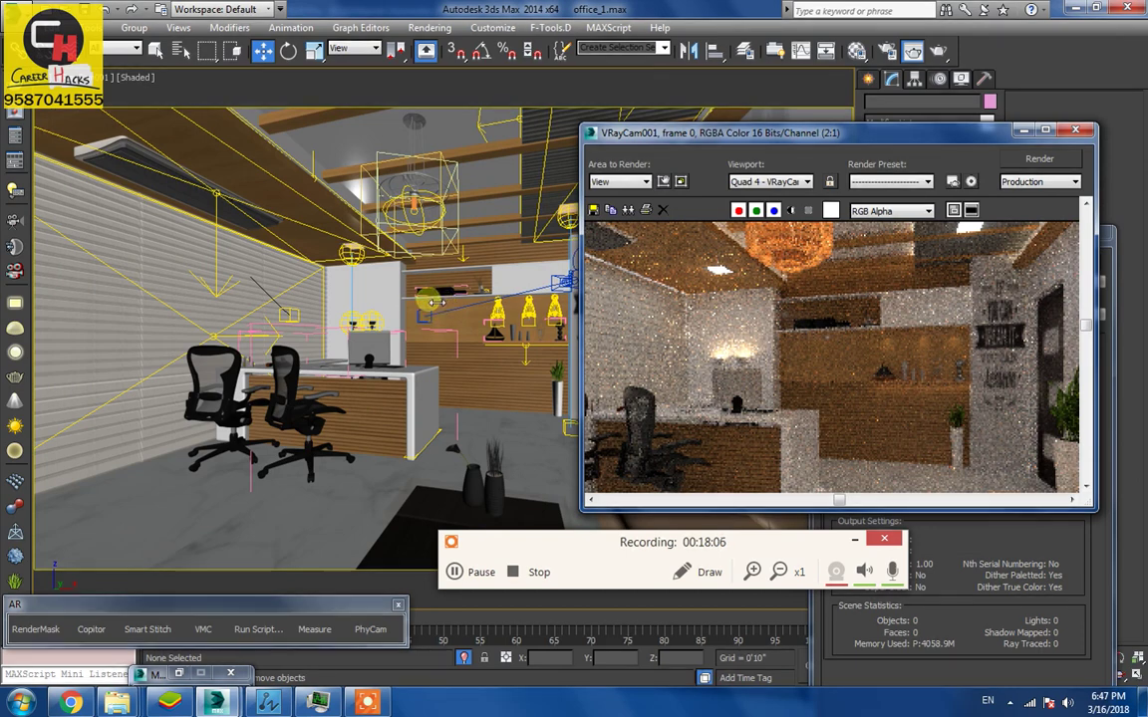
pyautogui.scroll(-2, 802, 343)
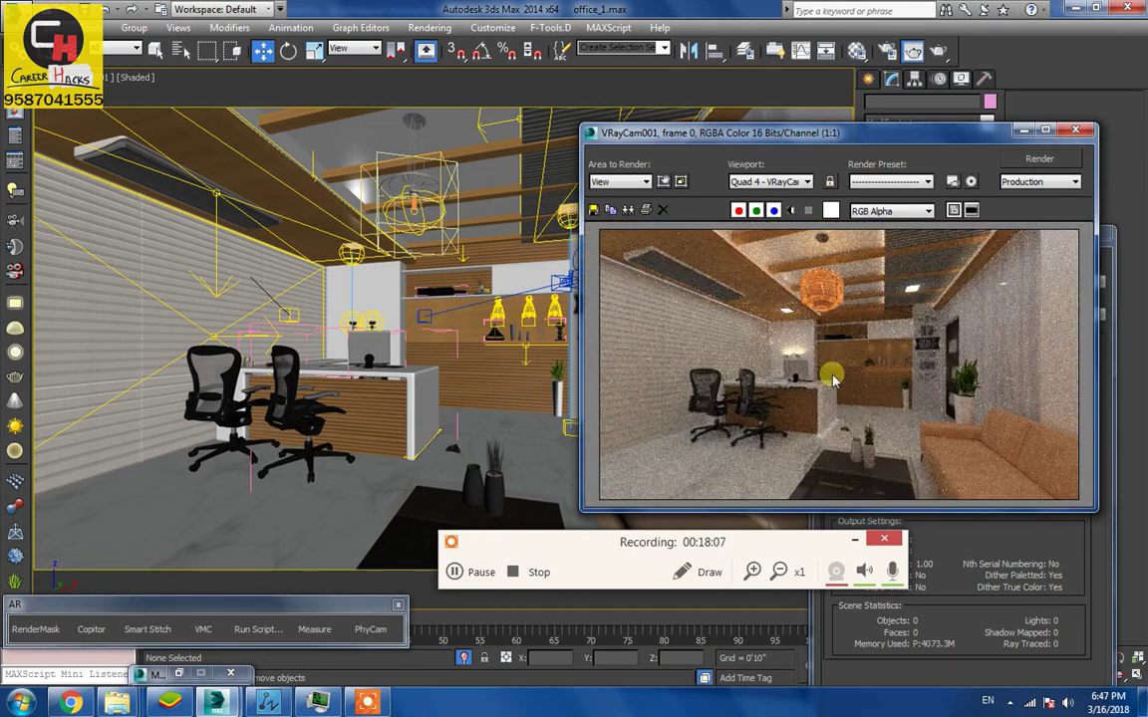
pyautogui.moveTo(800, 130); pyautogui.dragTo(386, 105)
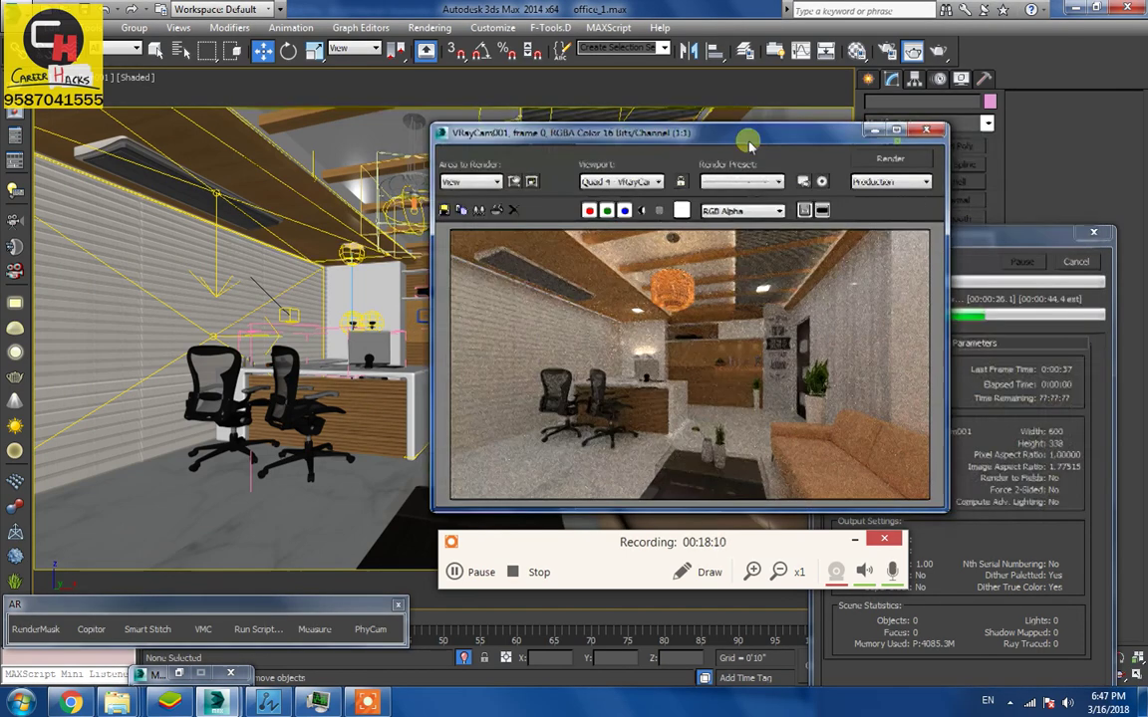
pyautogui.hotkey('shift', 'q')
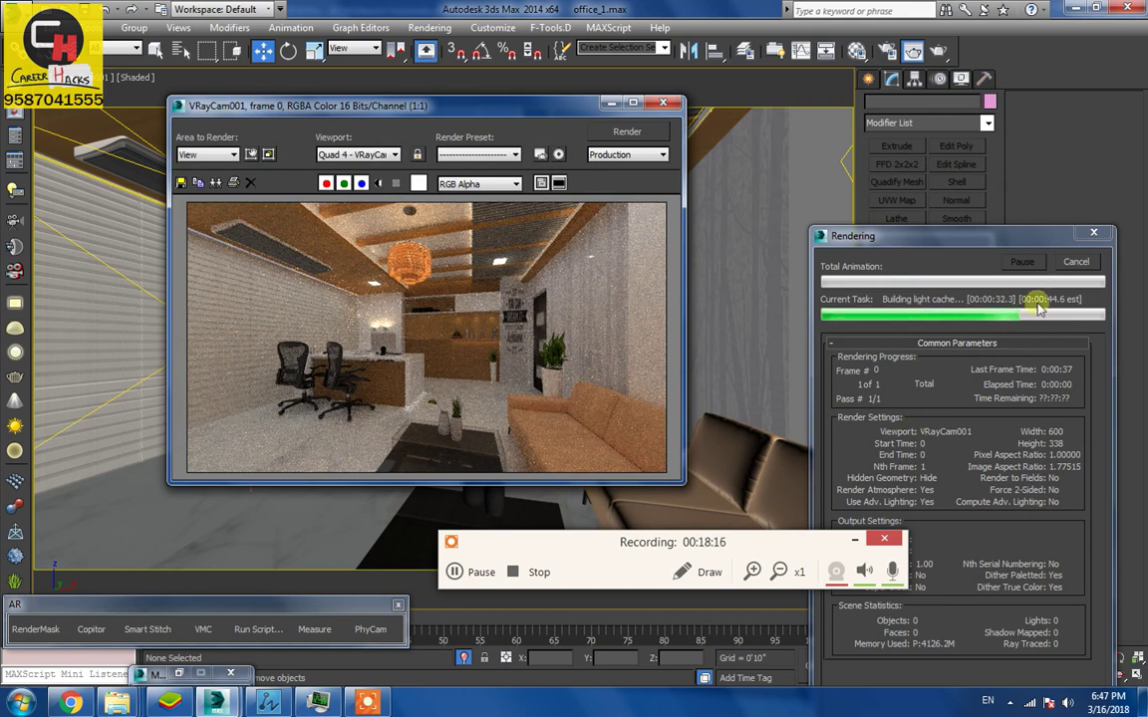
pyautogui.click(1076, 261)
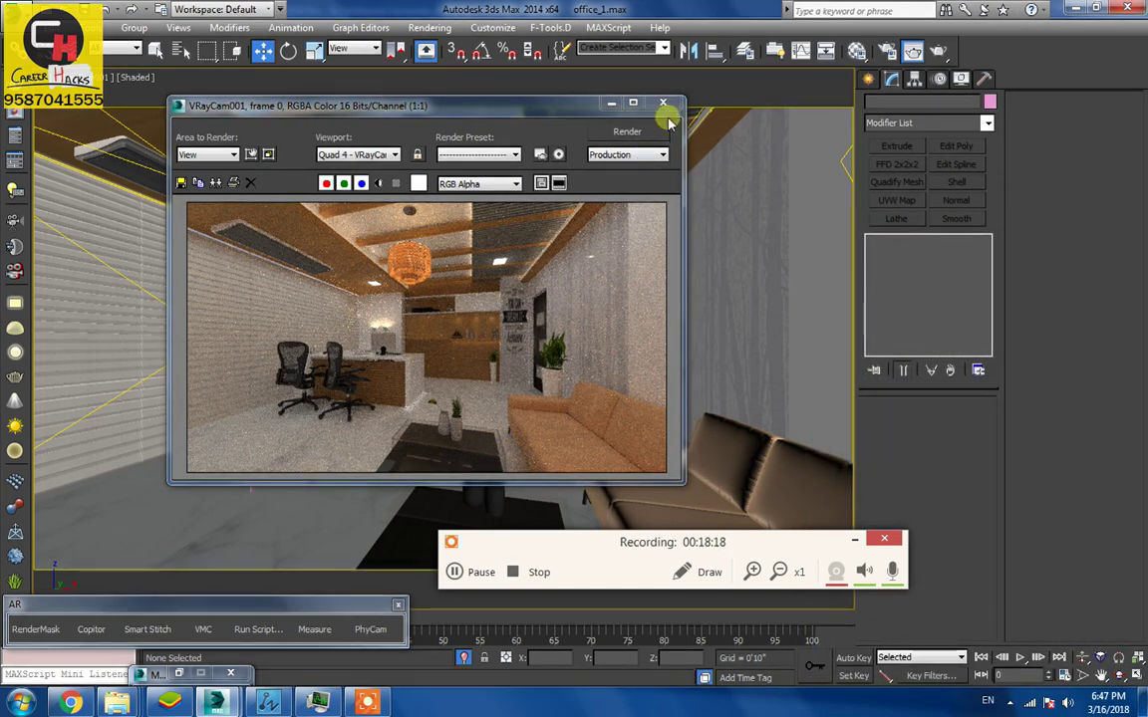
# Close the stopped preview render and orbit the perspective view toward the sofa and door
pyautogui.click(663, 102)
pyautogui.moveTo(605, 324)
pyautogui.keyDown('alt'); pyautogui.mouseDown(button='middle')
pyautogui.moveTo(620, 413)
pyautogui.moveTo(475, 335)
pyautogui.moveTo(606, 336)
pyautogui.moveTo(615, 366)
pyautogui.moveTo(507, 351)
pyautogui.moveTo(517, 361)
pyautogui.mouseUp(button='middle'); pyautogui.keyUp('alt')
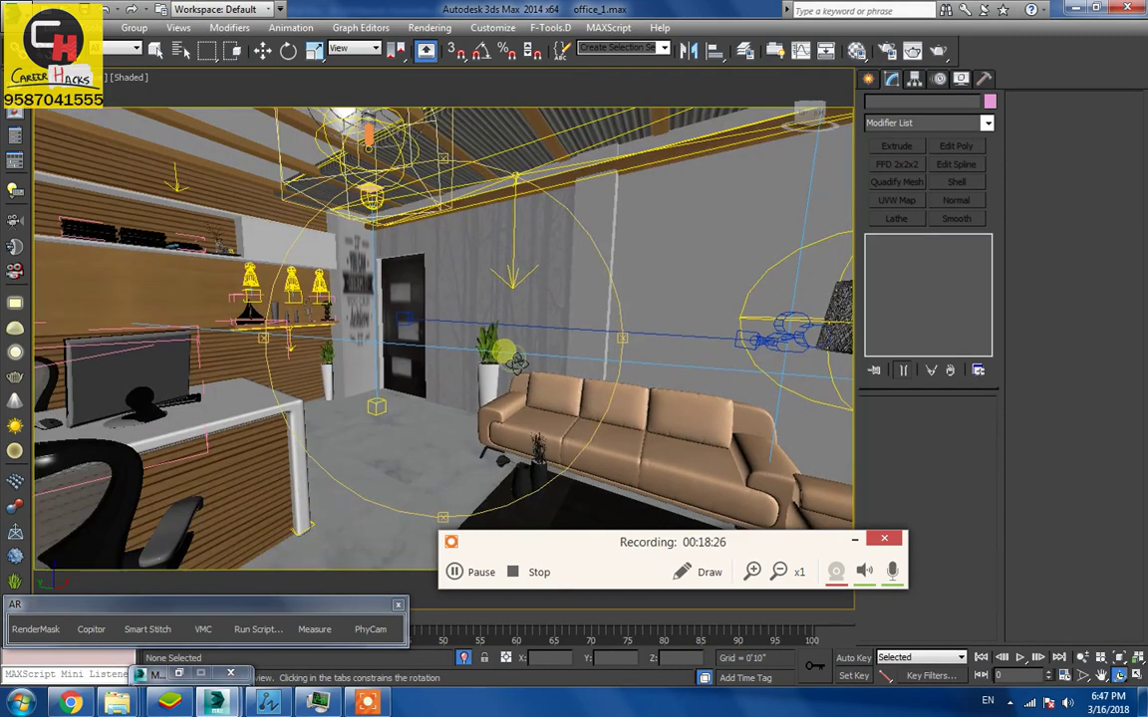